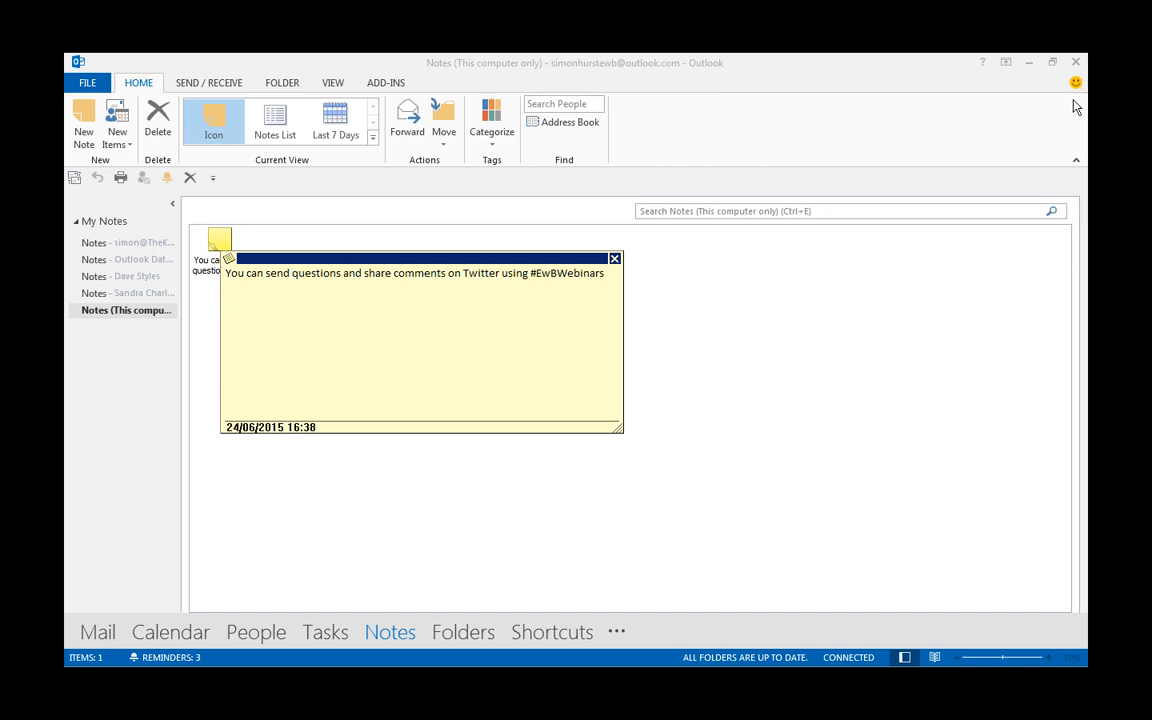
- Close the open note and switch to the mail Inbox
key(Escape)
click(98, 633)
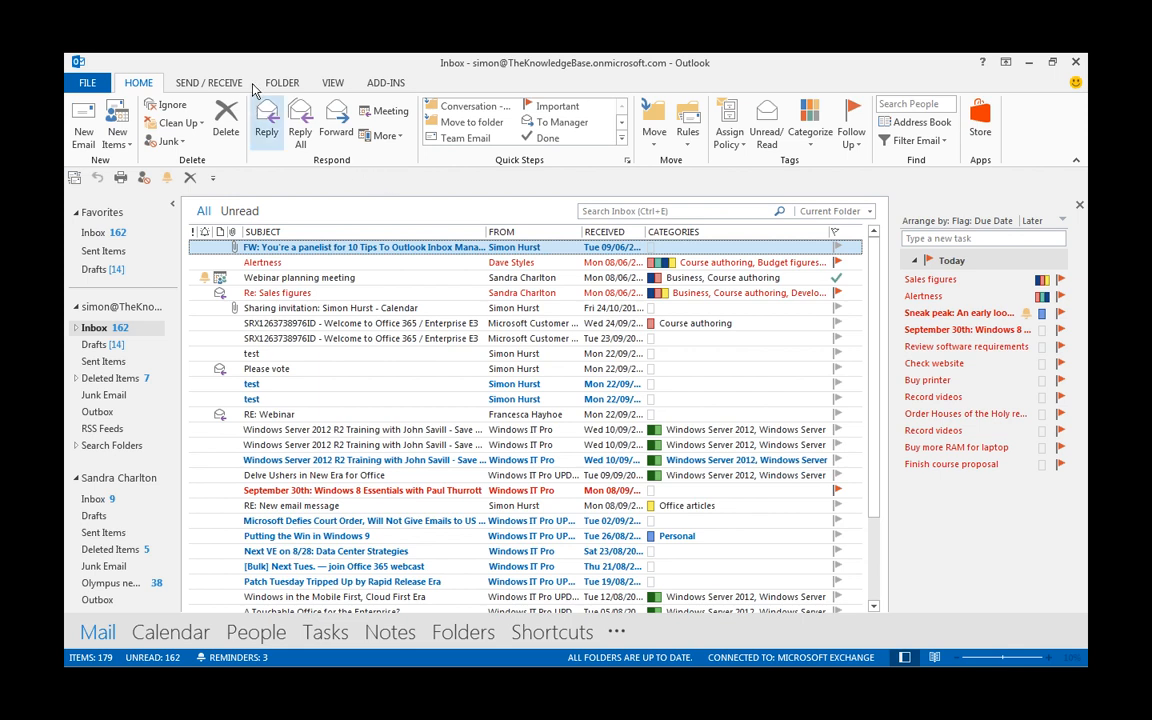
- Review the message arrival choices and Desktop Alert settings in the mail options, and leave without changing anything
click(88, 83)
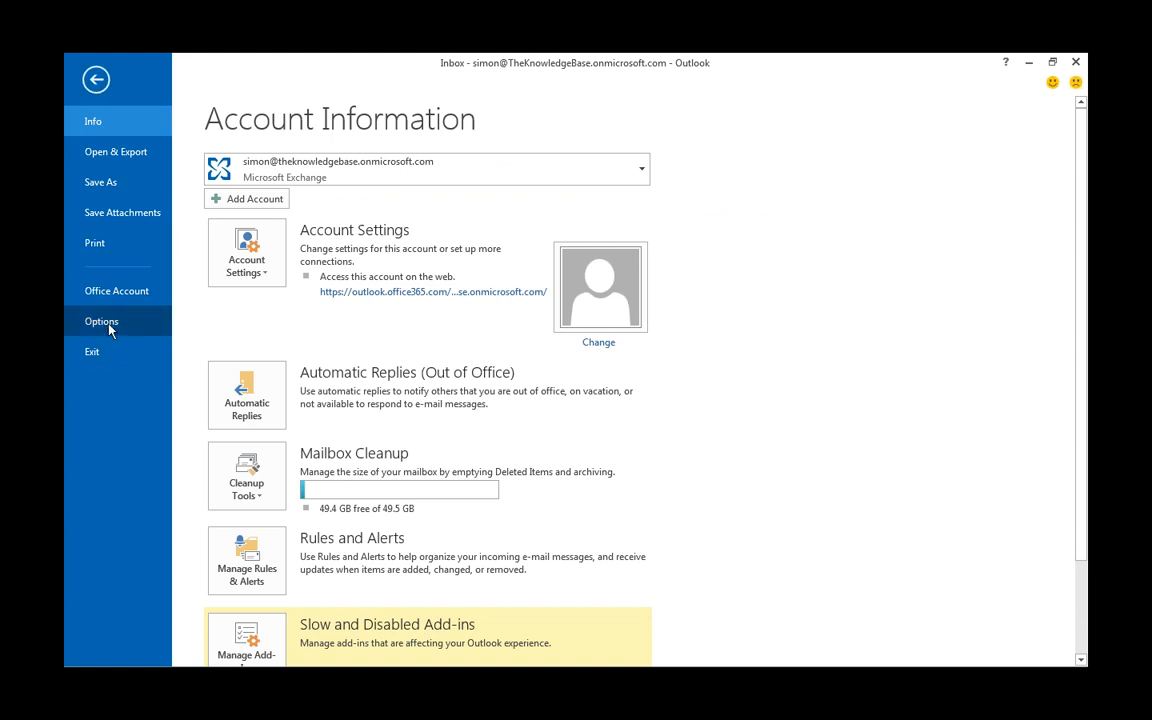
click(103, 322)
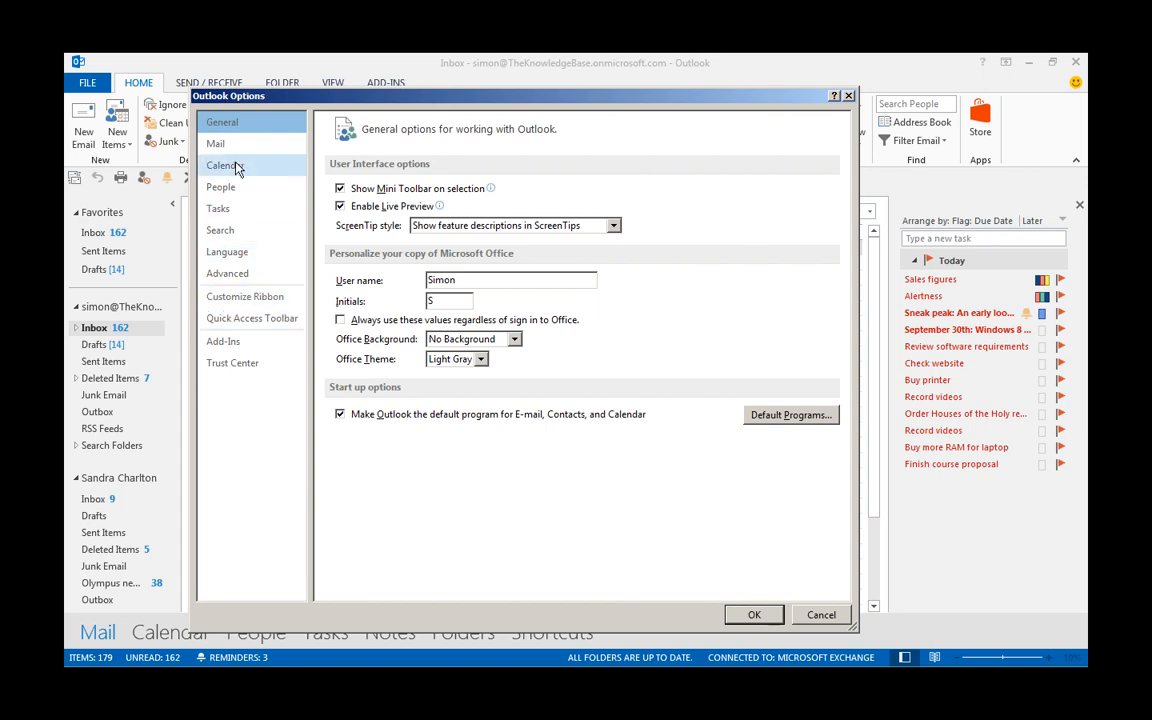
click(216, 145)
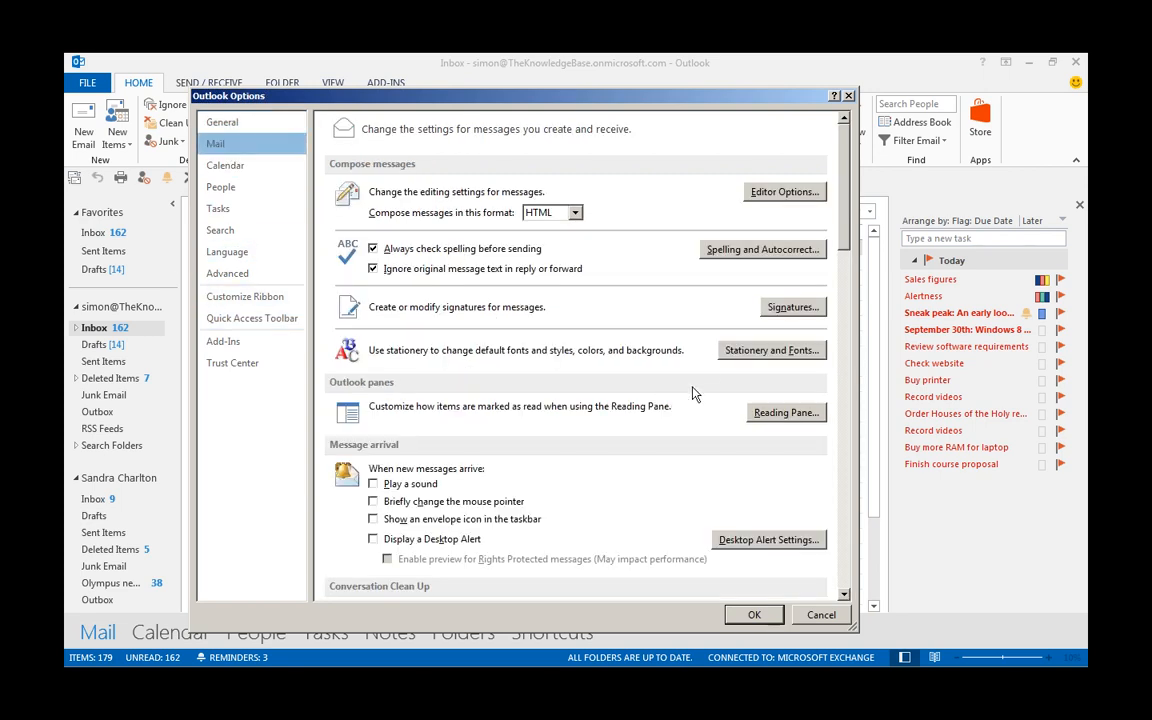
scroll(766, 250, down, 3)
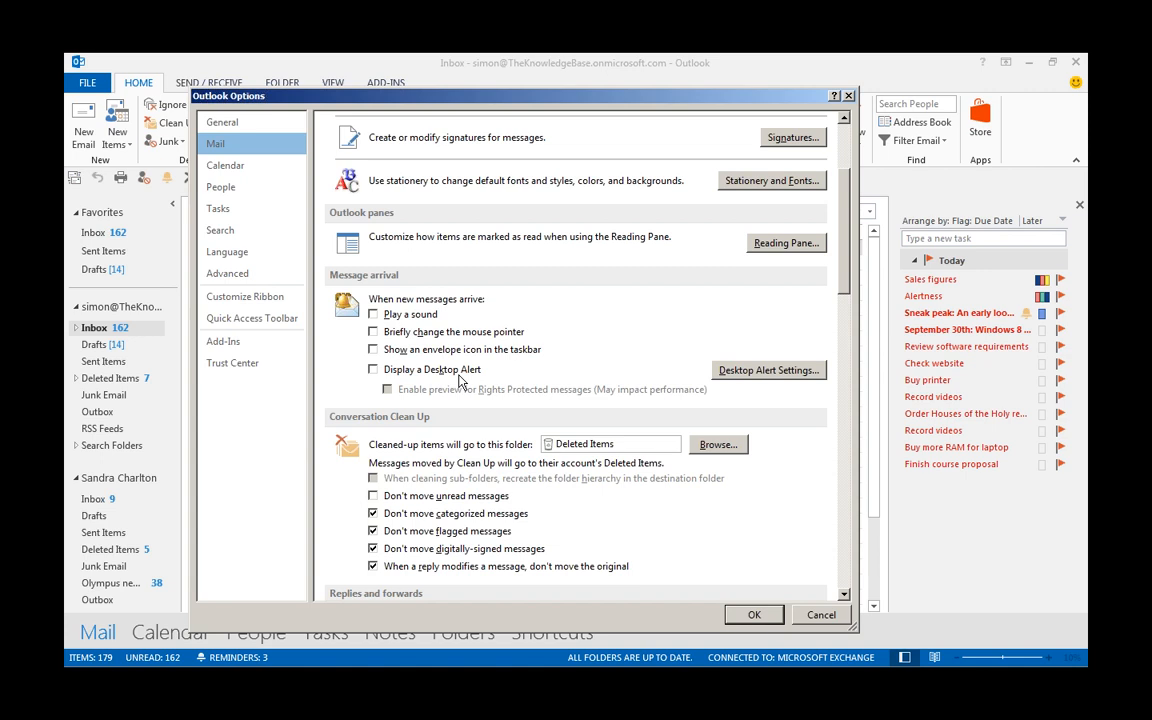
click(763, 371)
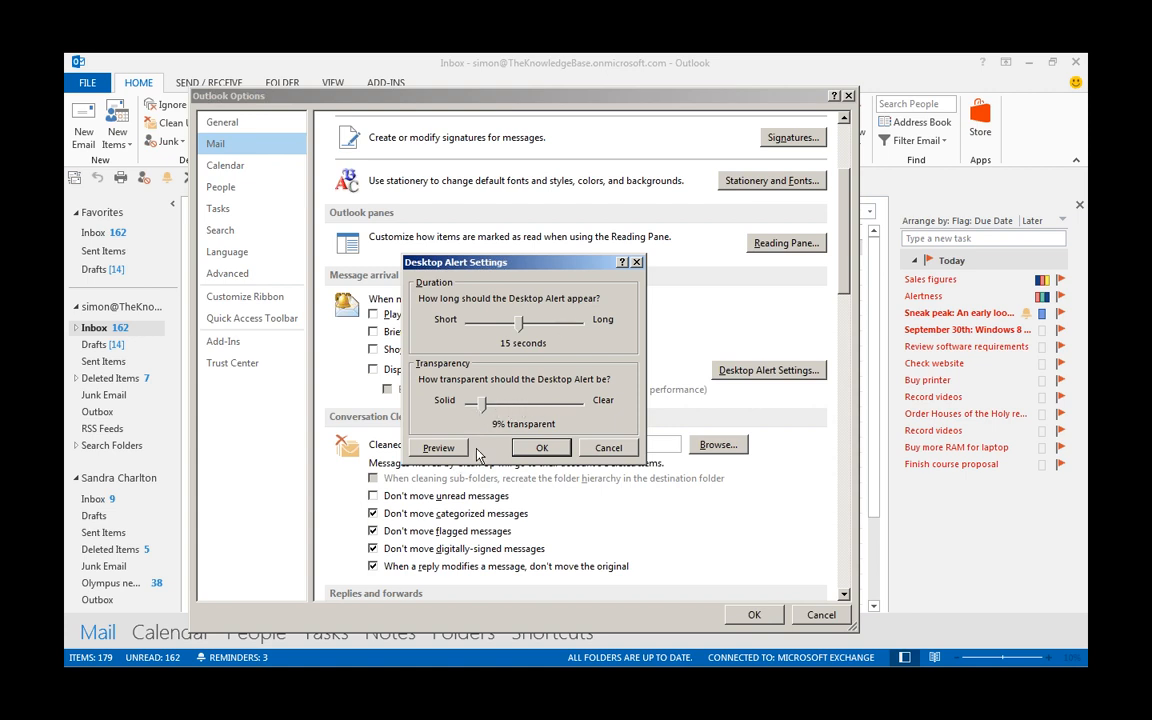
click(607, 449)
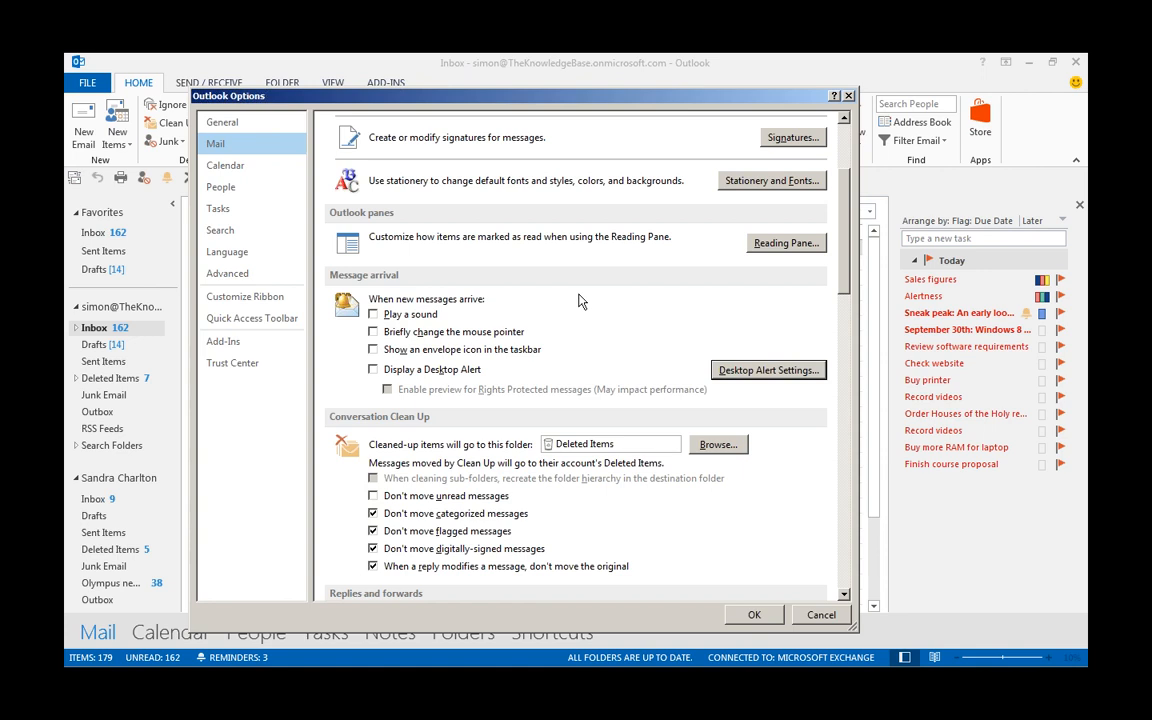
click(849, 97)
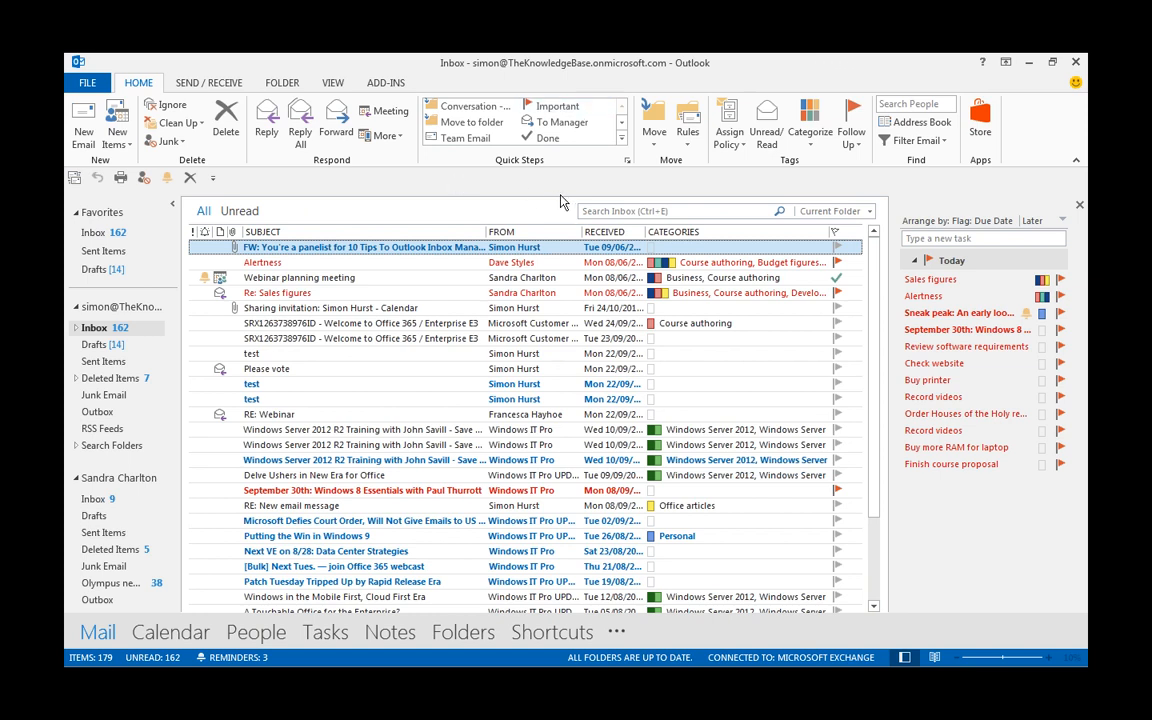
- Review the Automatic Replies (Out of Office) settings for the account and cancel out of them
click(95, 84)
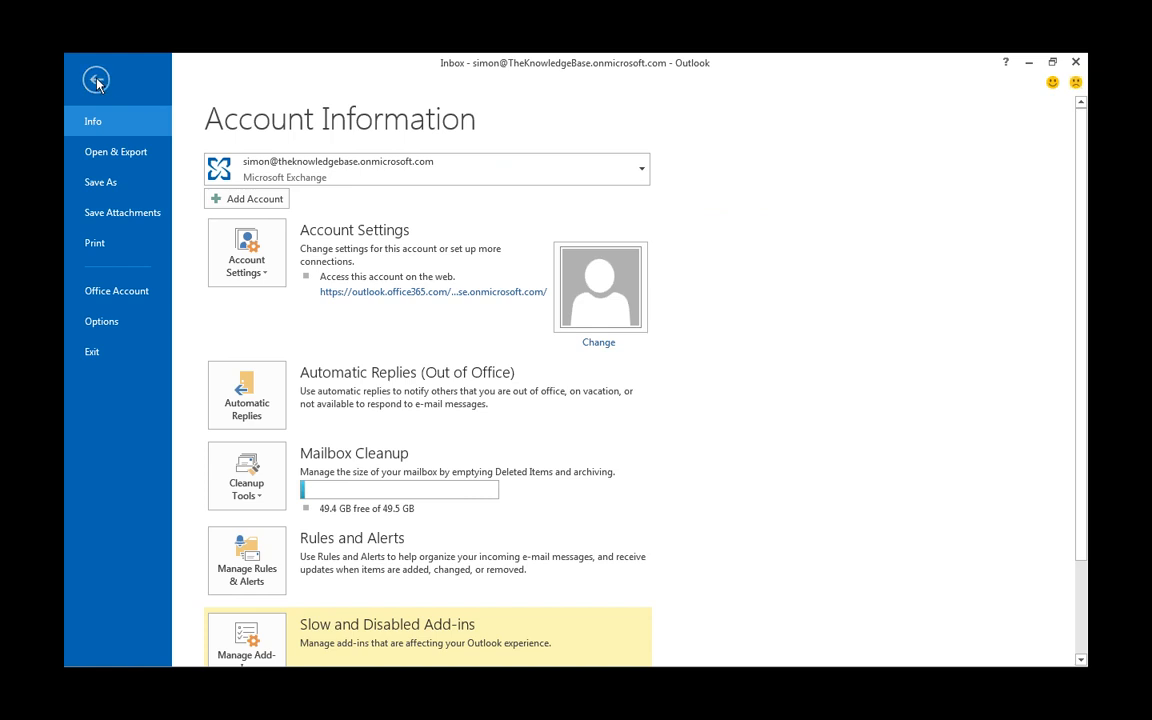
click(262, 403)
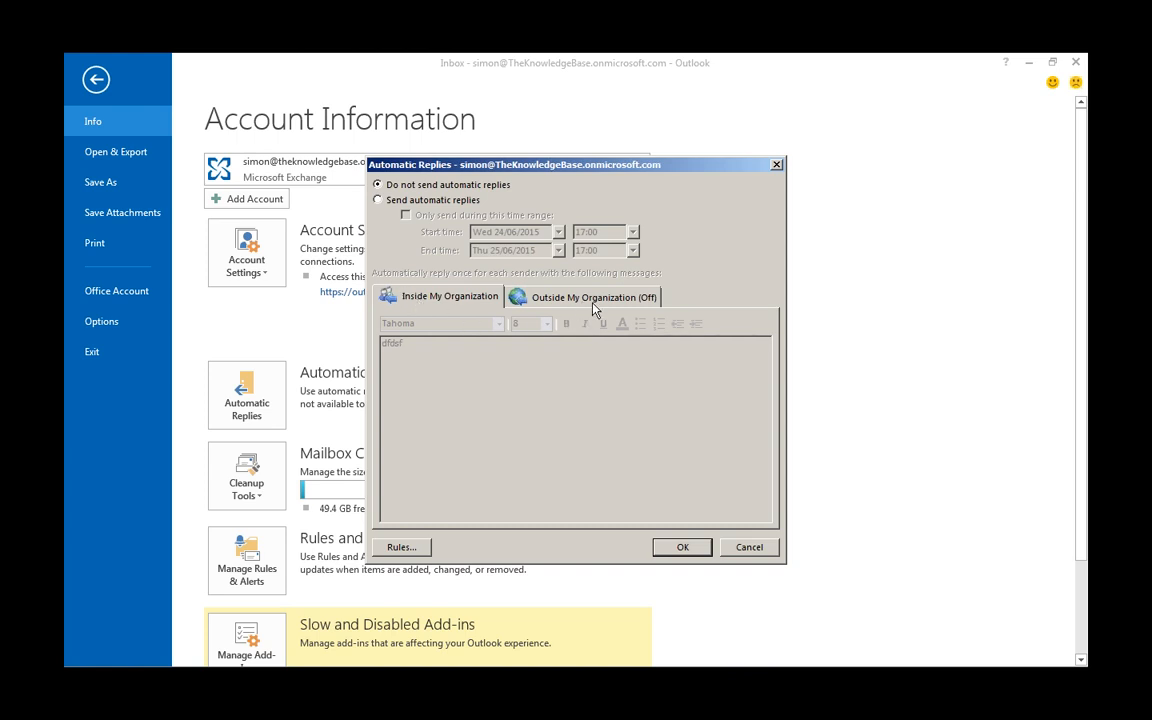
click(741, 549)
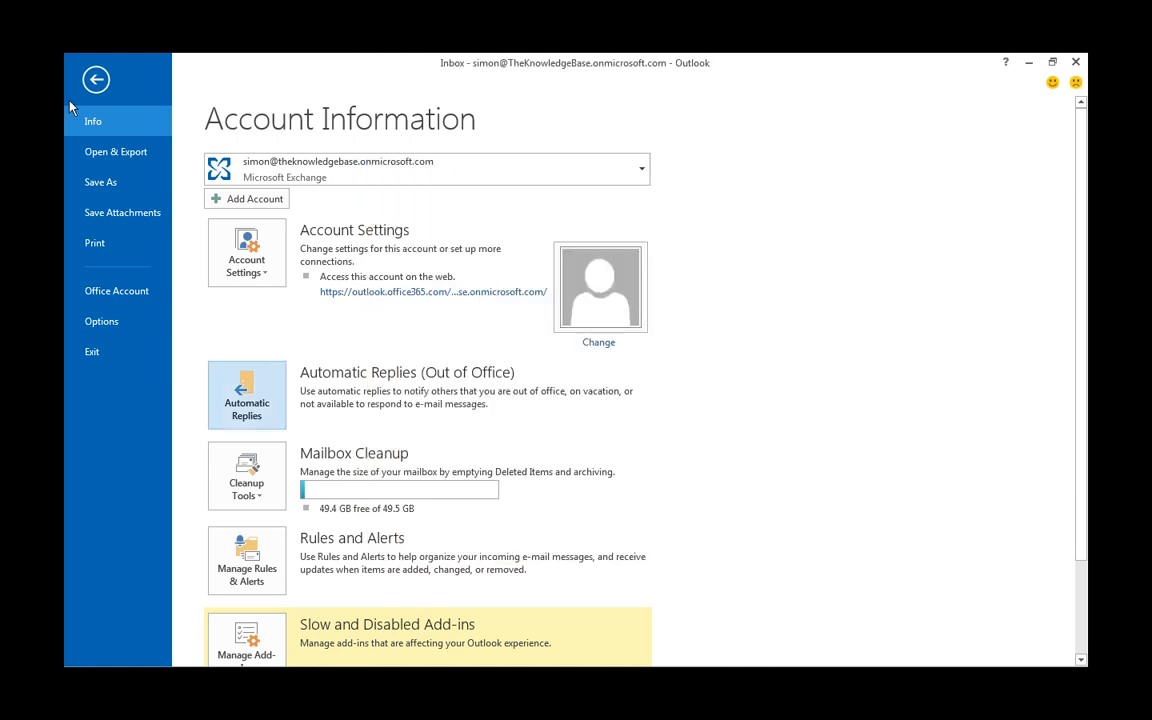
- Return to the Inbox and hide the To-Do Bar
click(99, 86)
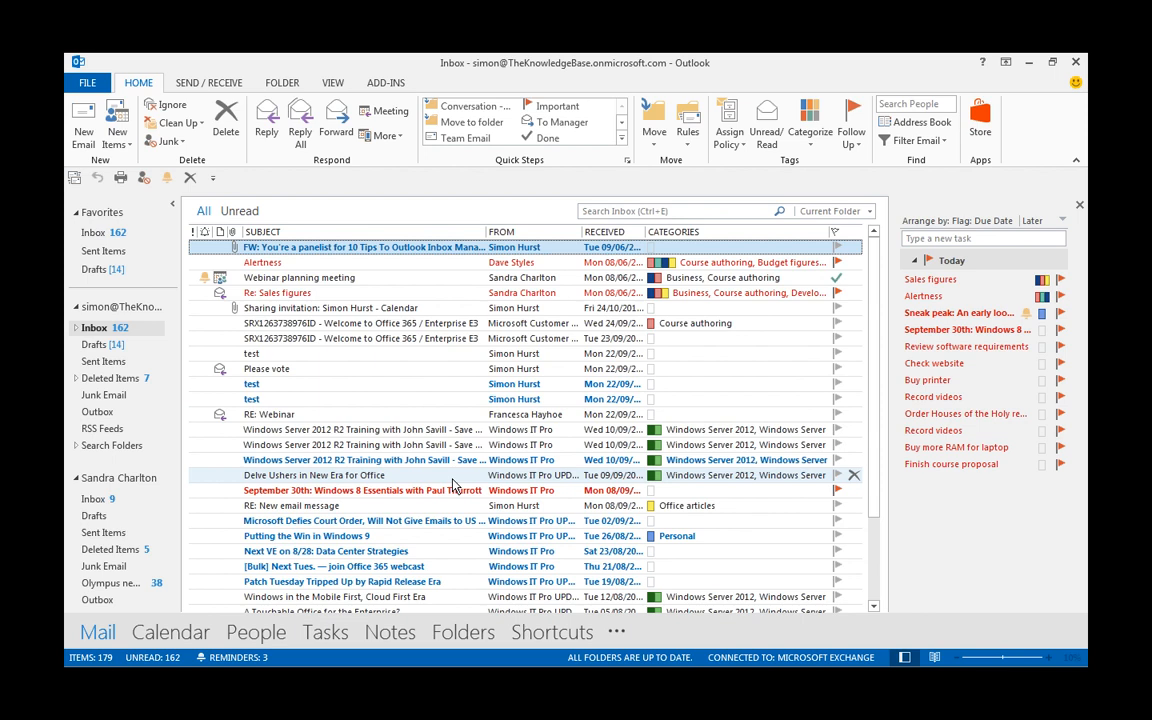
click(1079, 205)
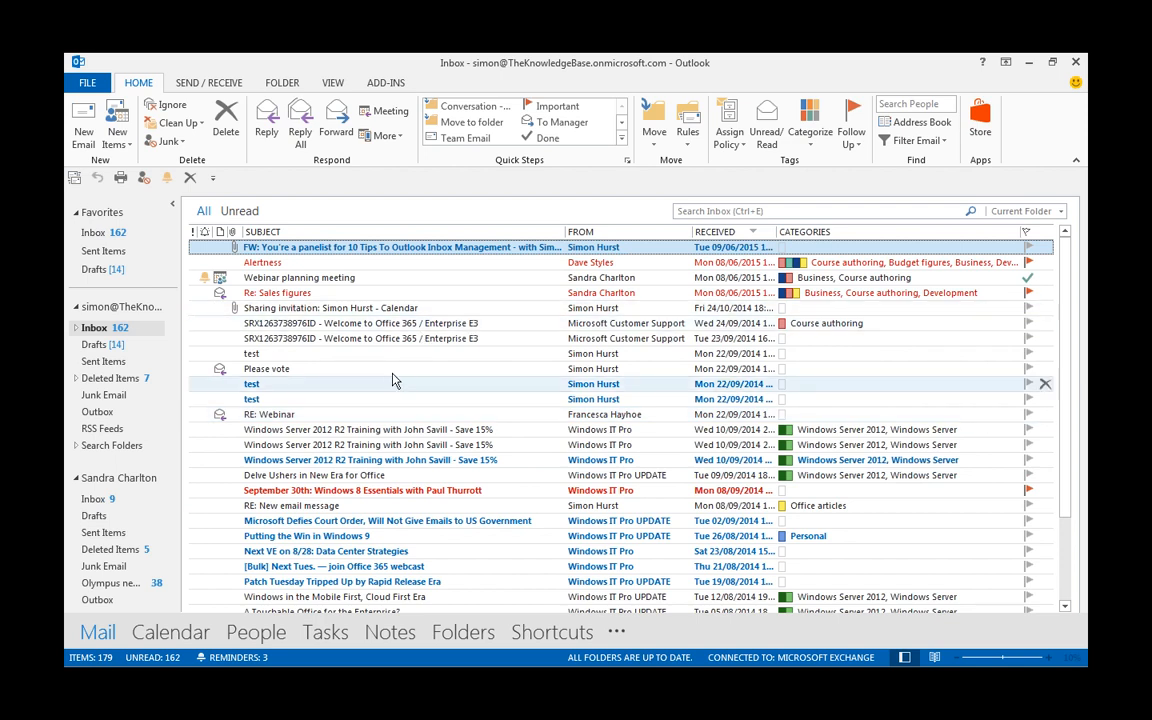
- Show a 3-line message preview in the Inbox message list, for this folder only
click(333, 86)
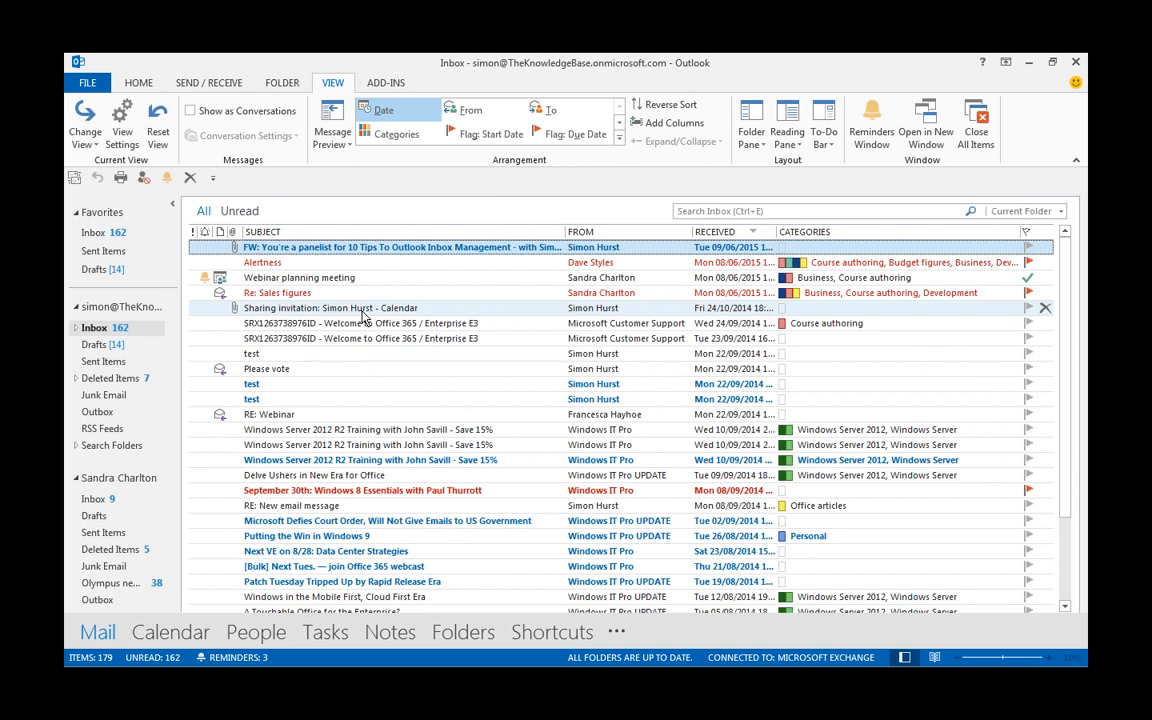
click(346, 146)
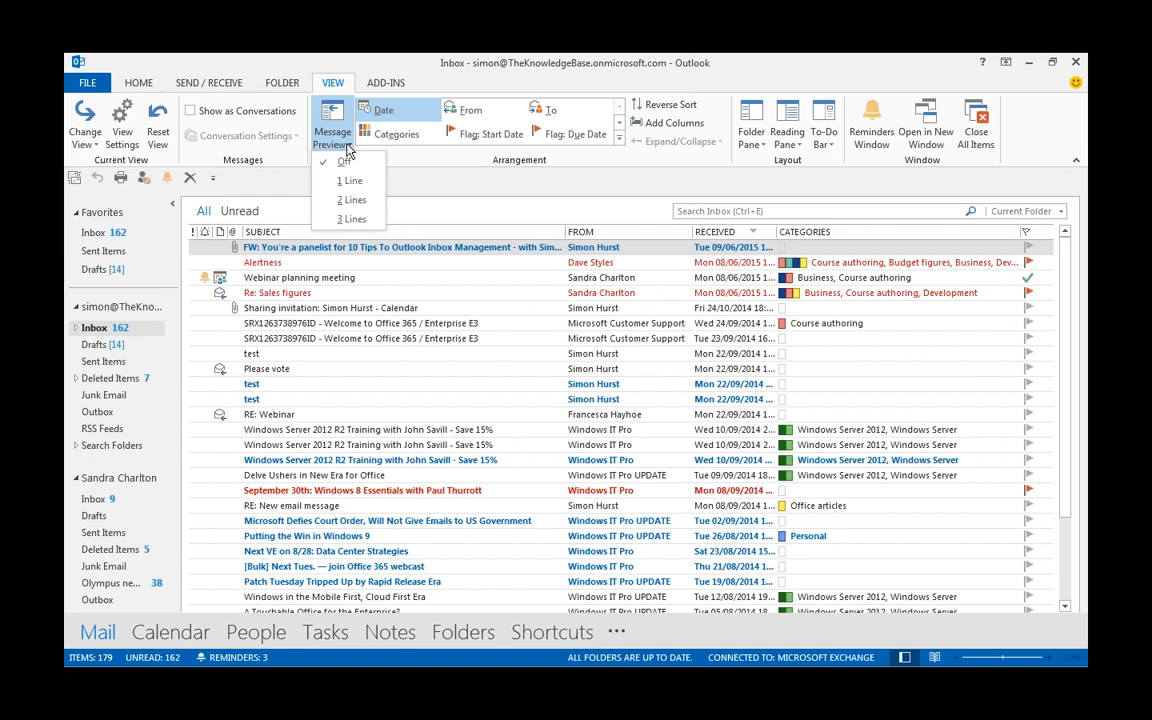
click(358, 220)
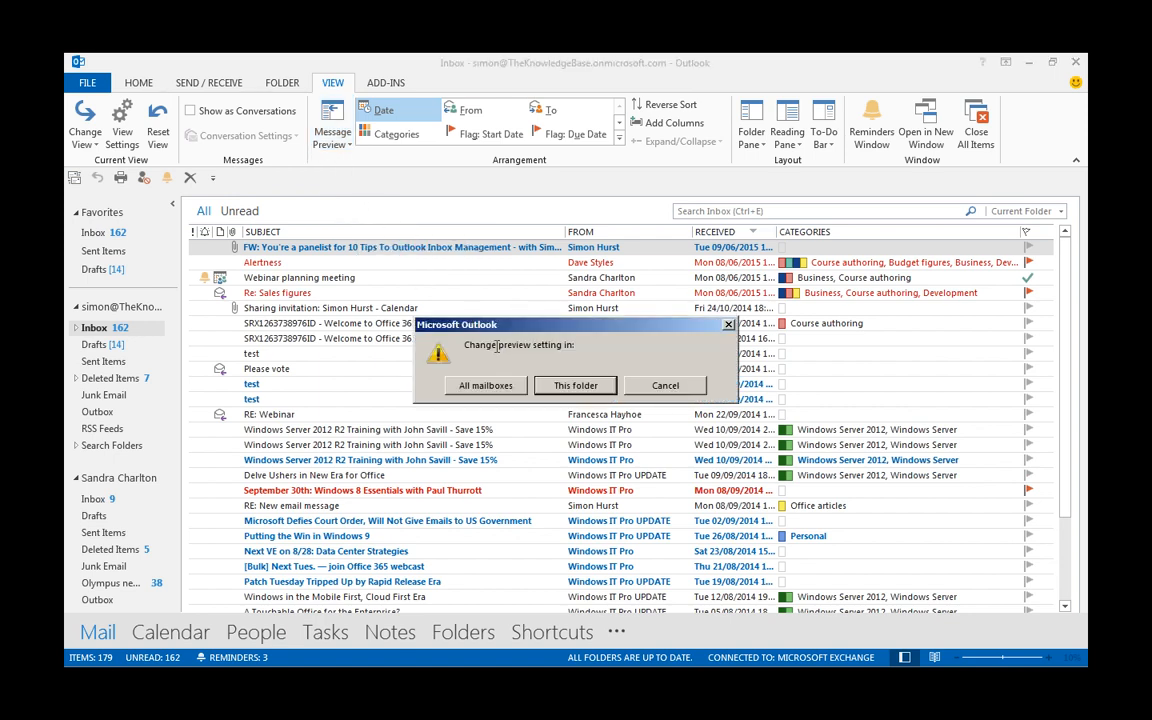
click(580, 386)
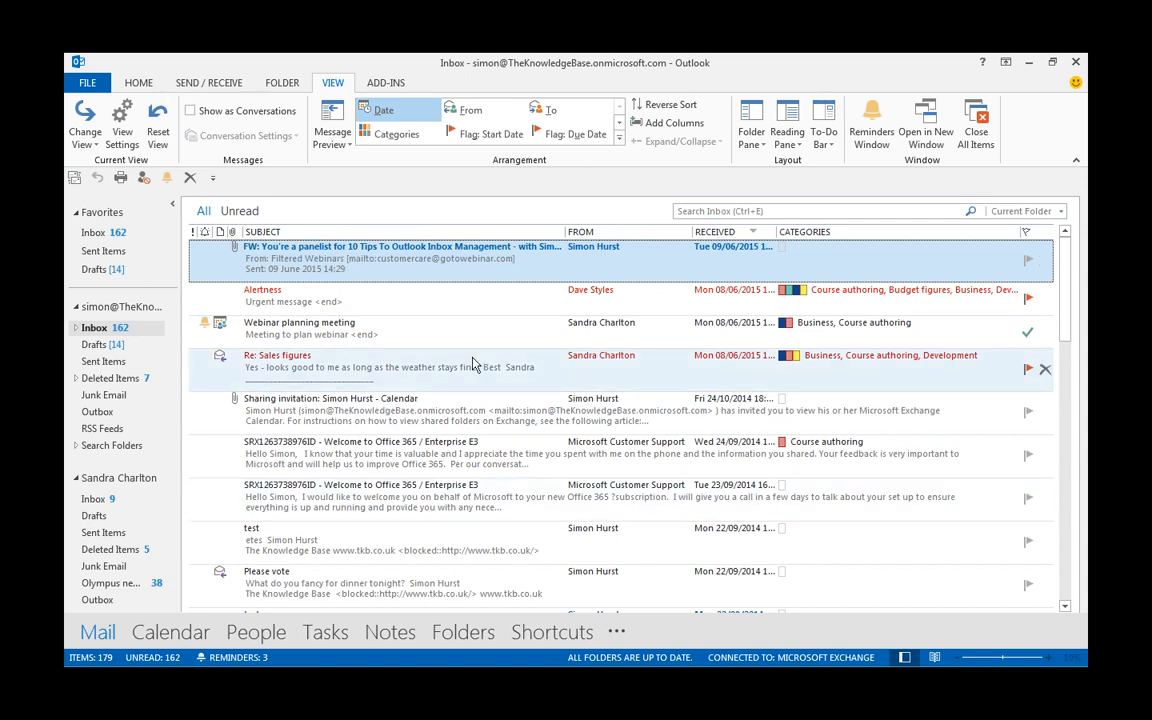
- Turn the message preview off for this folder only
click(340, 143)
click(346, 163)
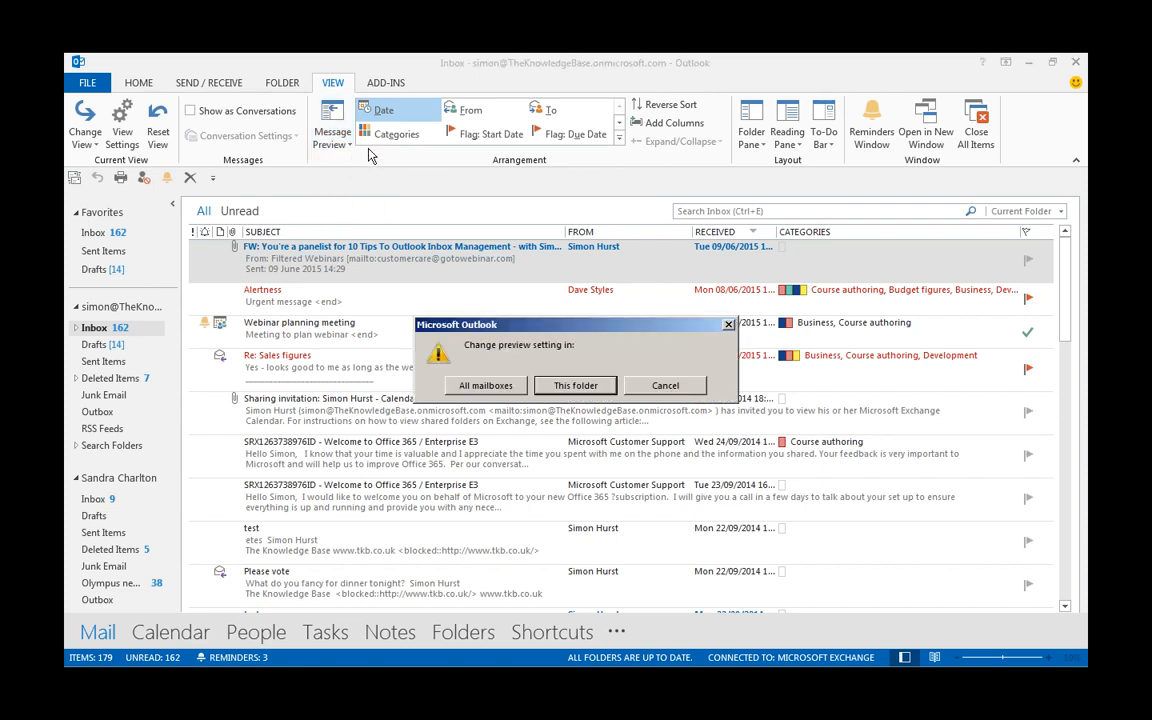
click(575, 386)
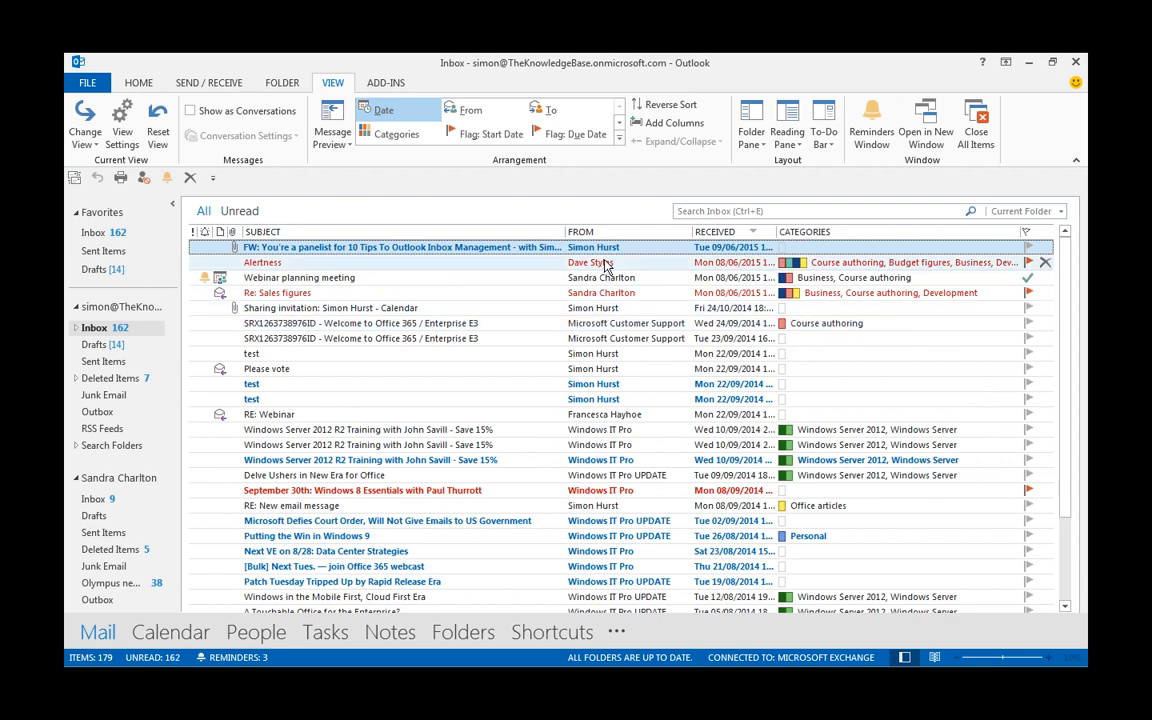
- Set the Reading Pane to Right and display the "Alertness" message in it
click(795, 146)
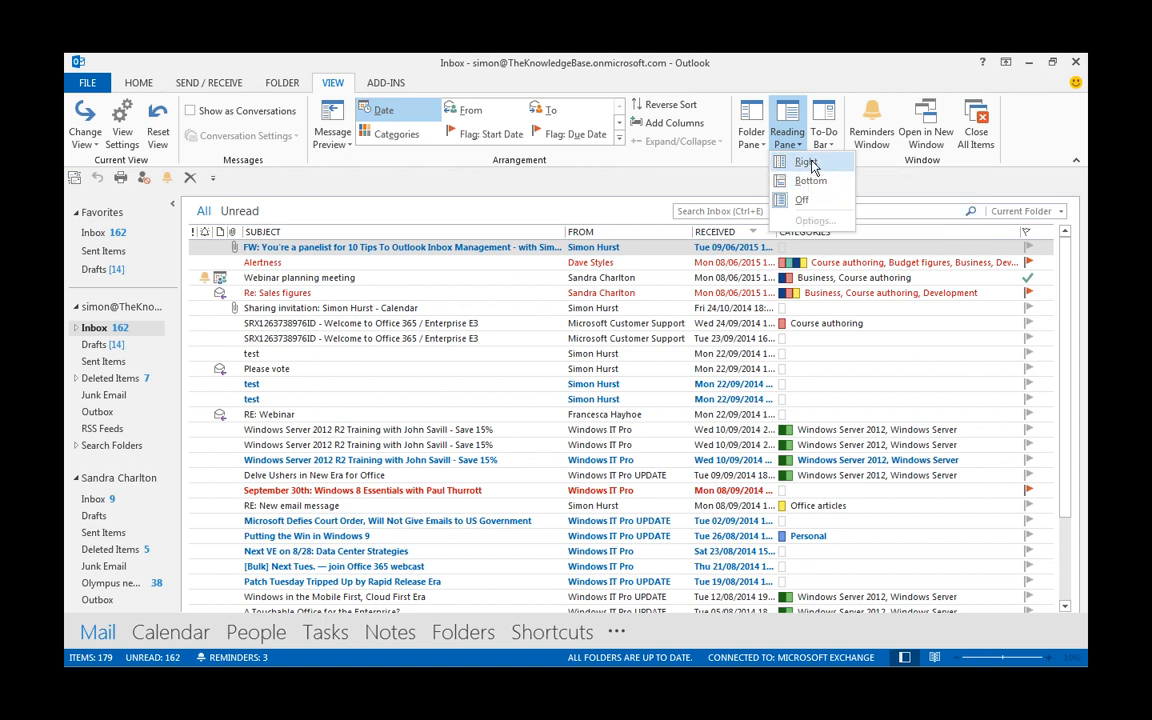
click(806, 163)
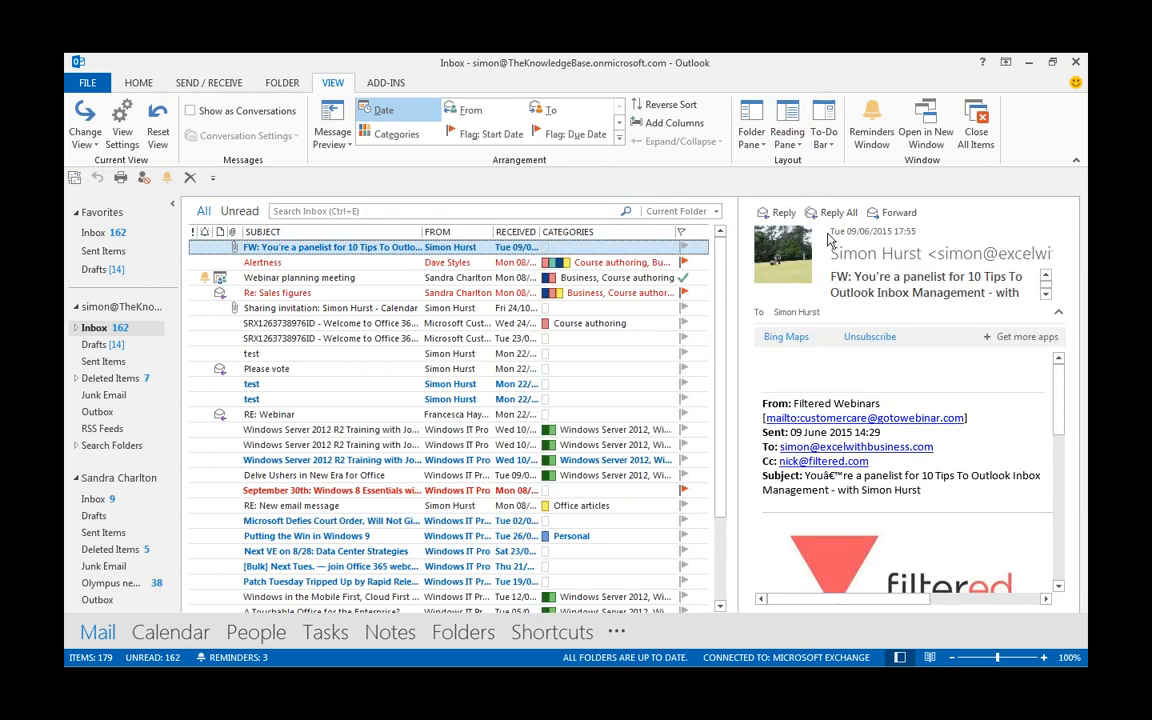
click(283, 264)
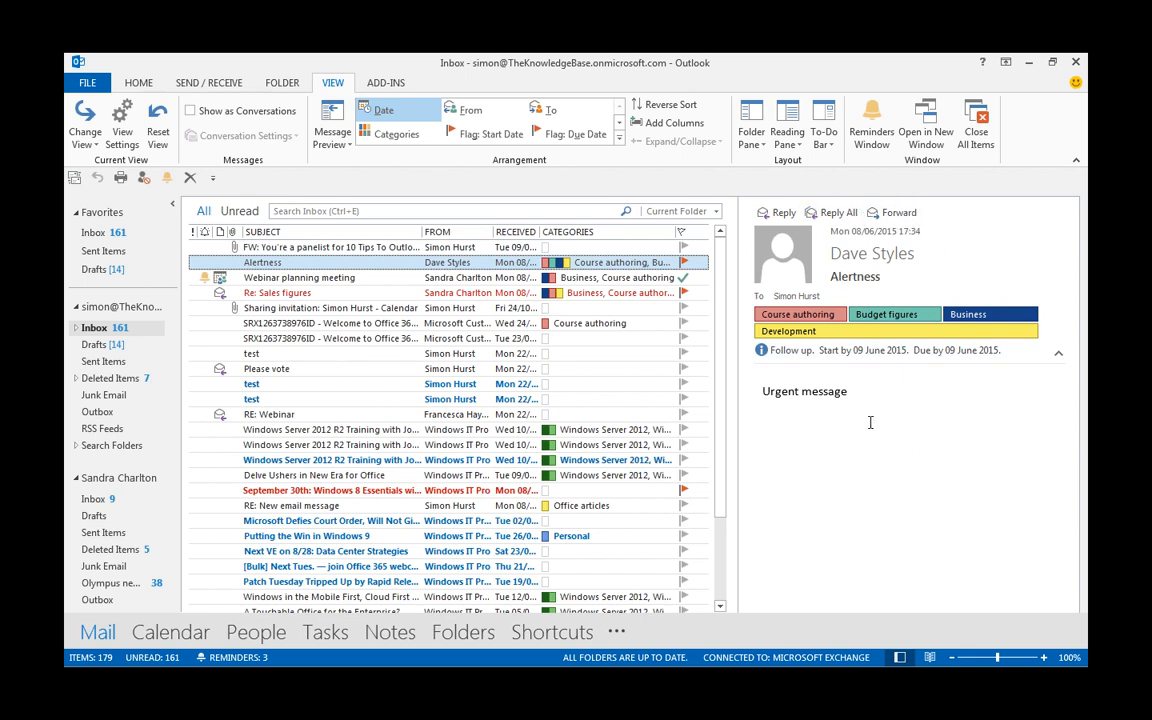
- Try an inline reply to the "Alertness" message, including popping it out into its own window, and discard the reply
click(785, 213)
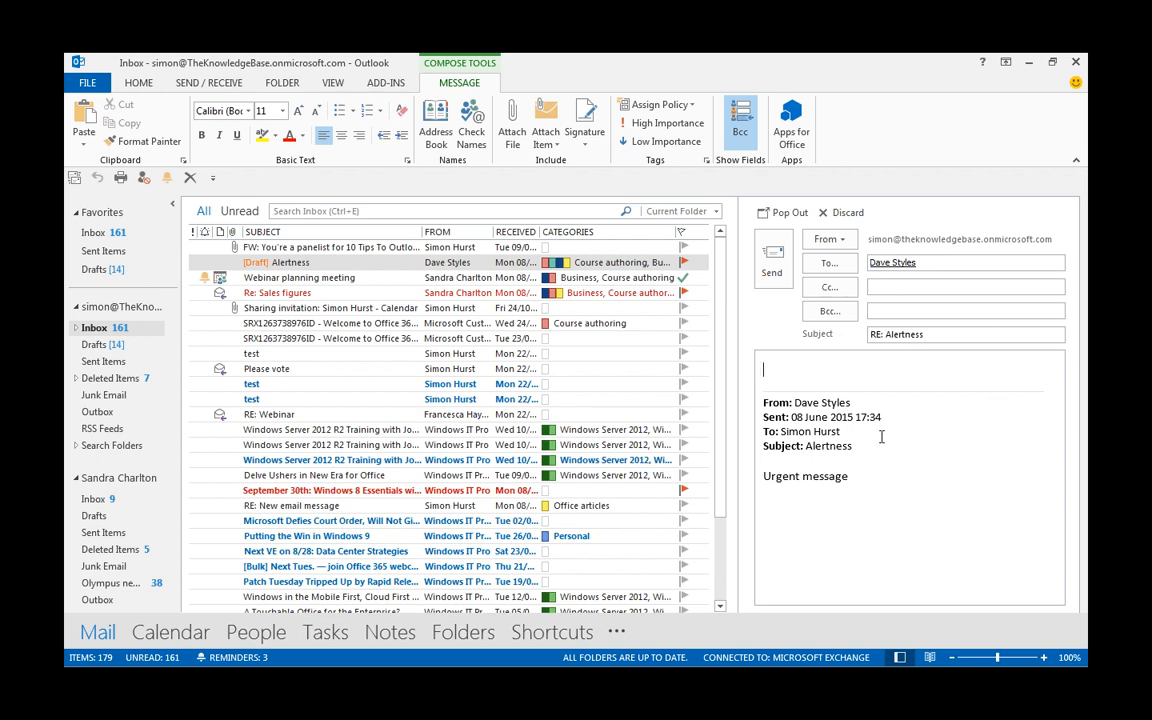
click(789, 215)
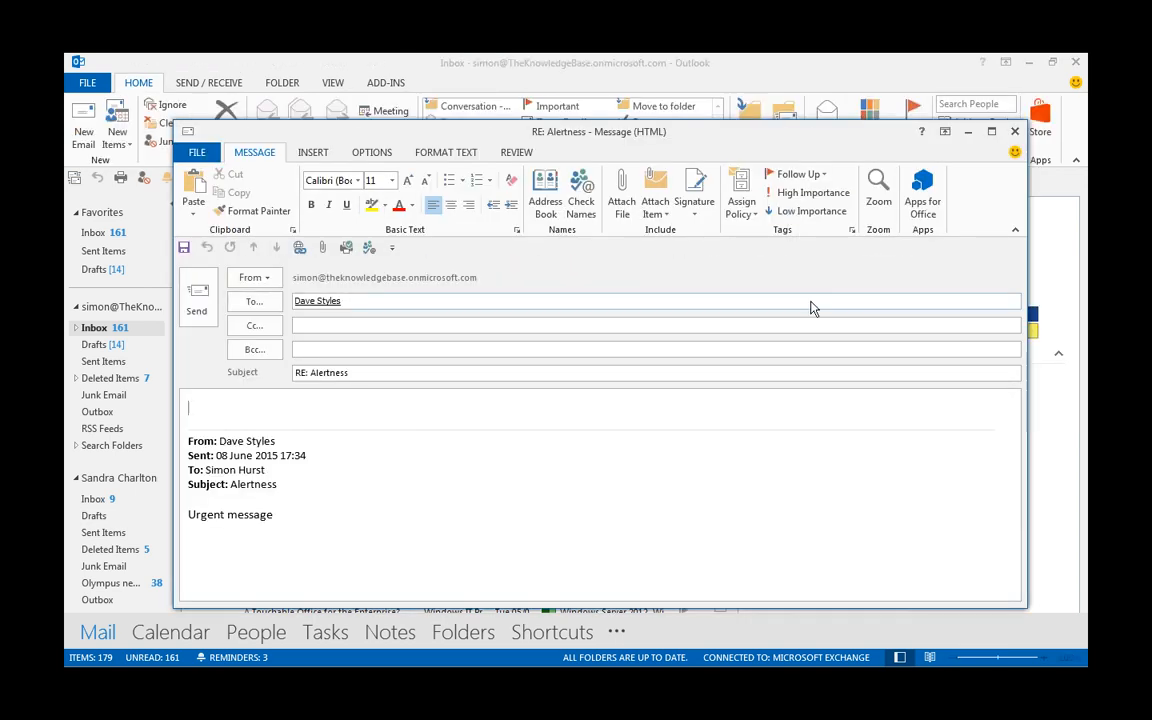
click(1015, 130)
click(780, 213)
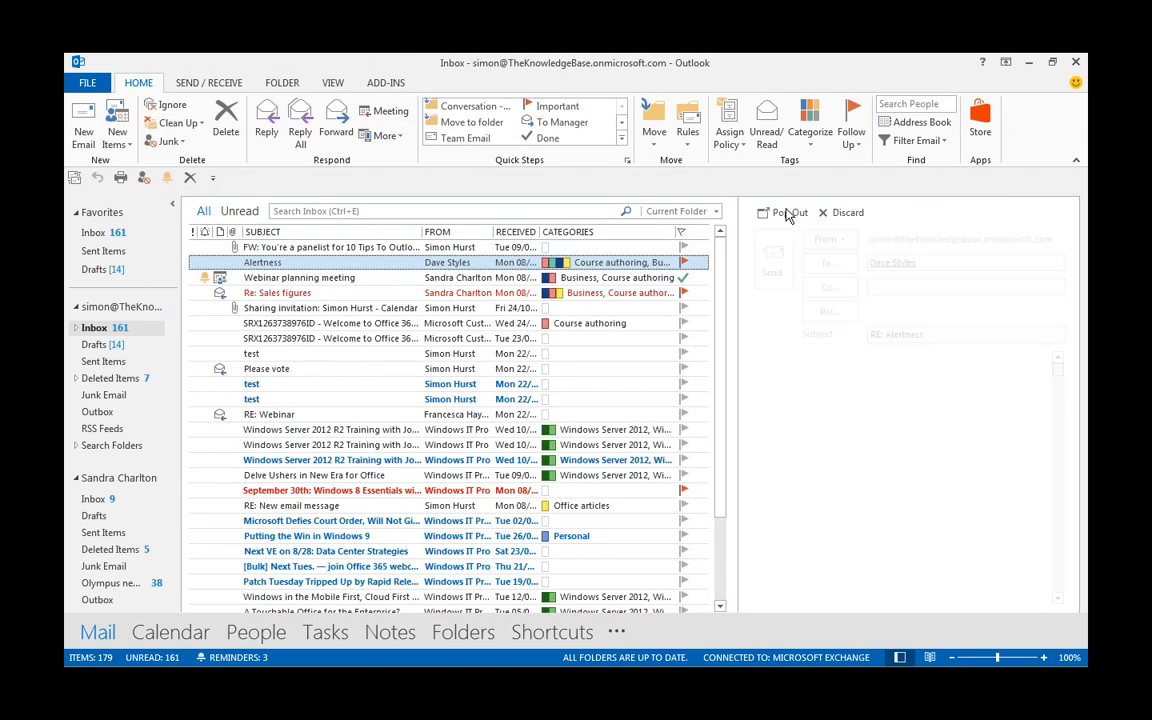
click(846, 213)
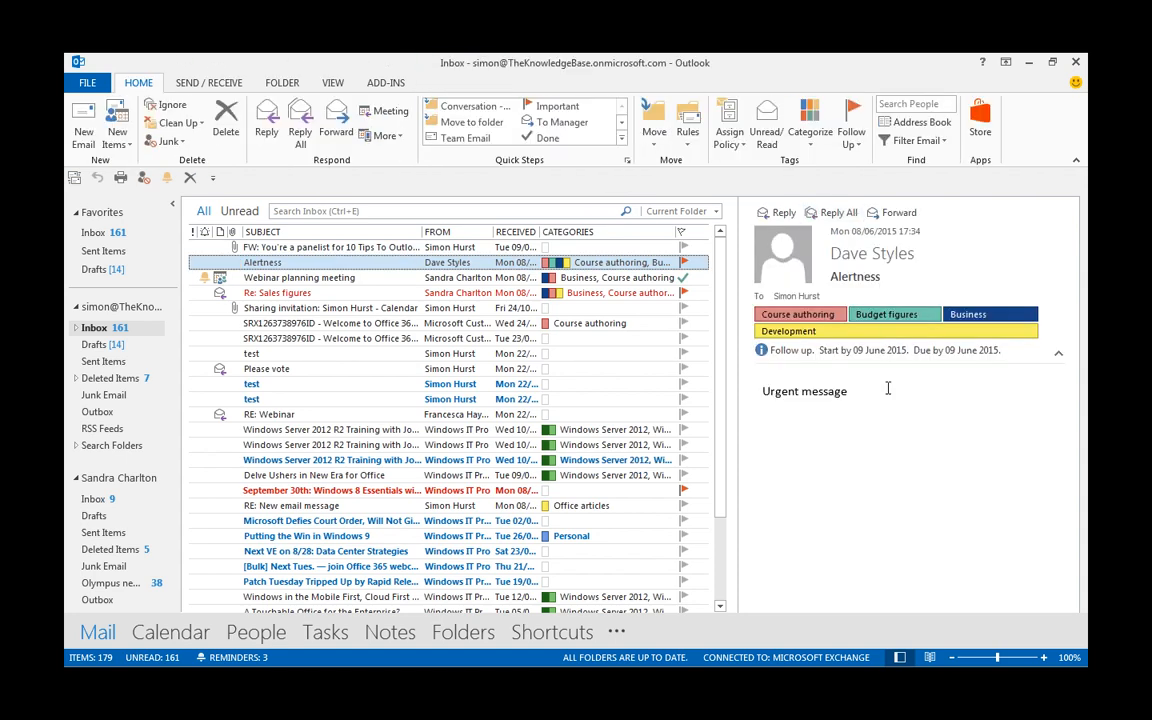
- View the "Webinar planning meeting" request in the Reading Pane and check its Accept response choices
click(313, 278)
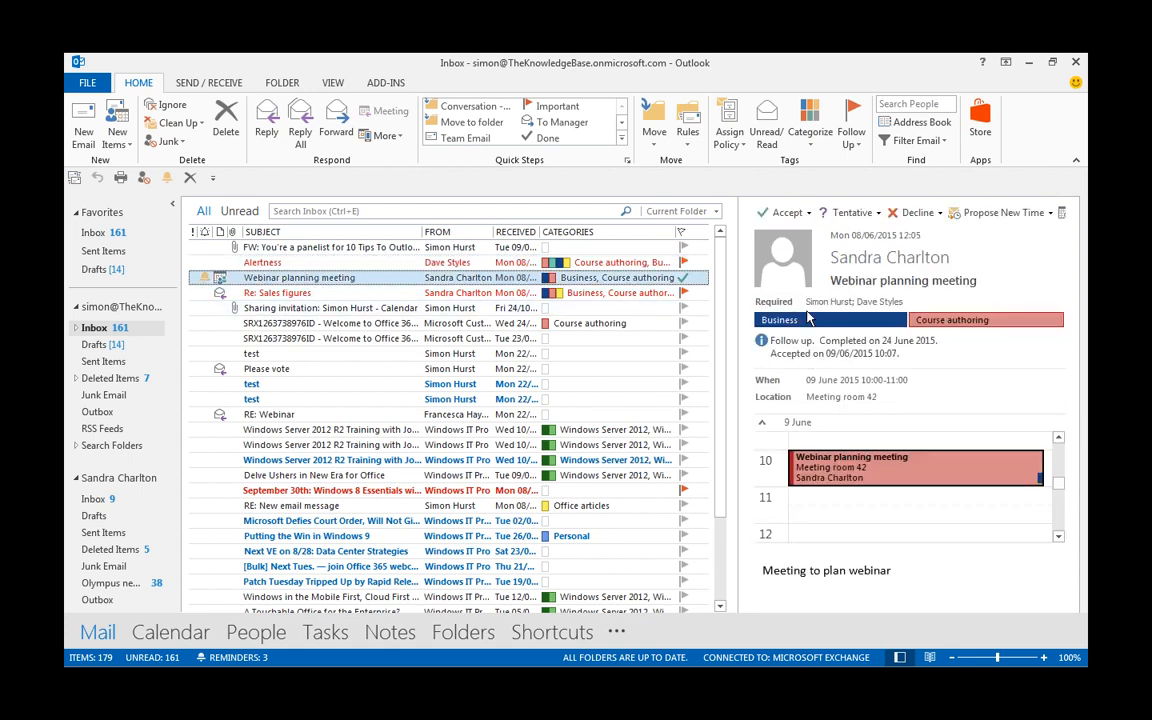
mouse_move(778, 242)
click(810, 213)
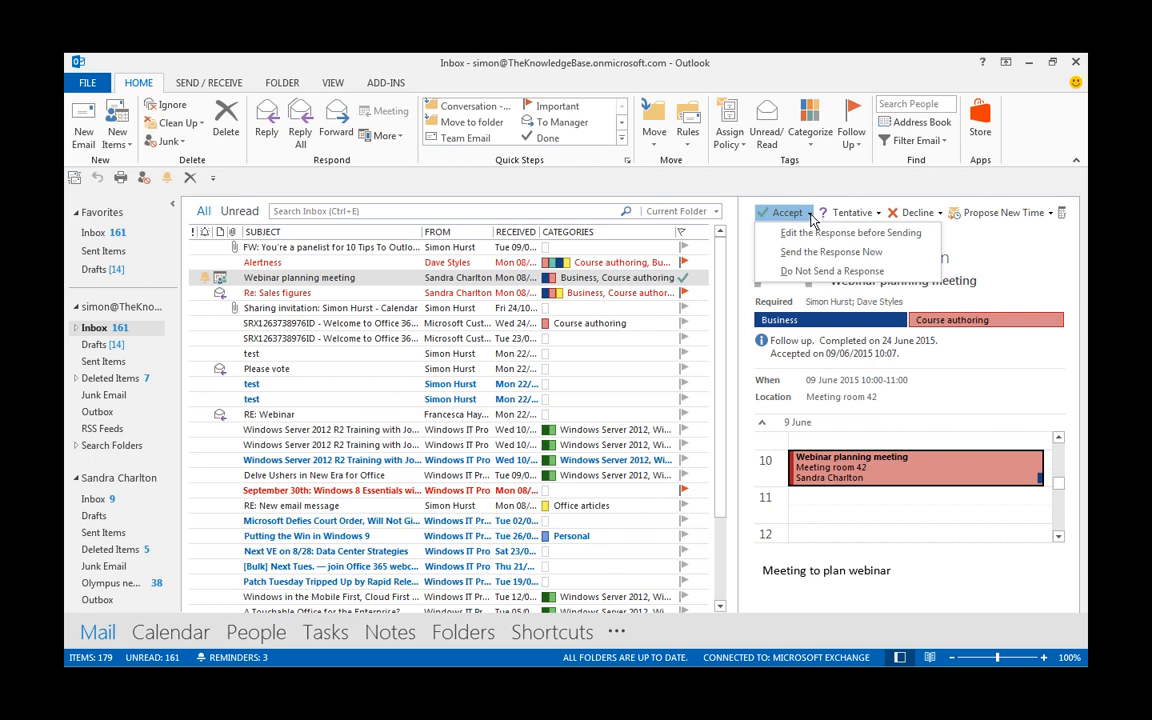
- Enable single key reading using the space bar in the Reading Pane options
click(333, 86)
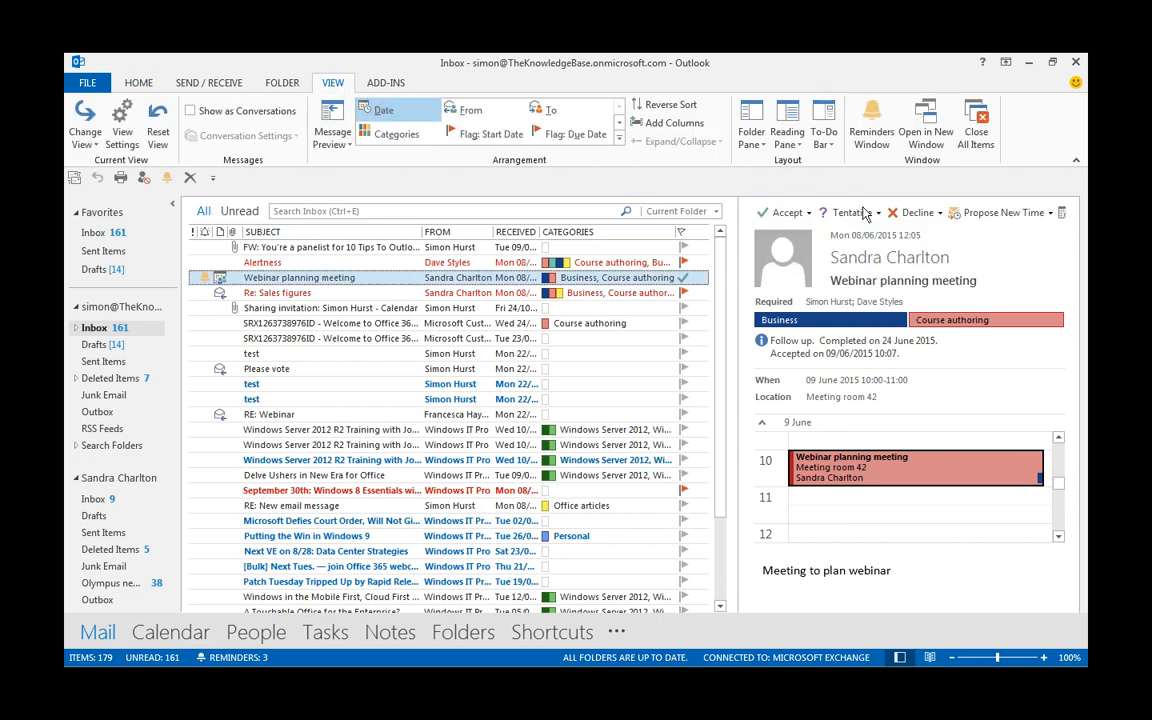
click(788, 140)
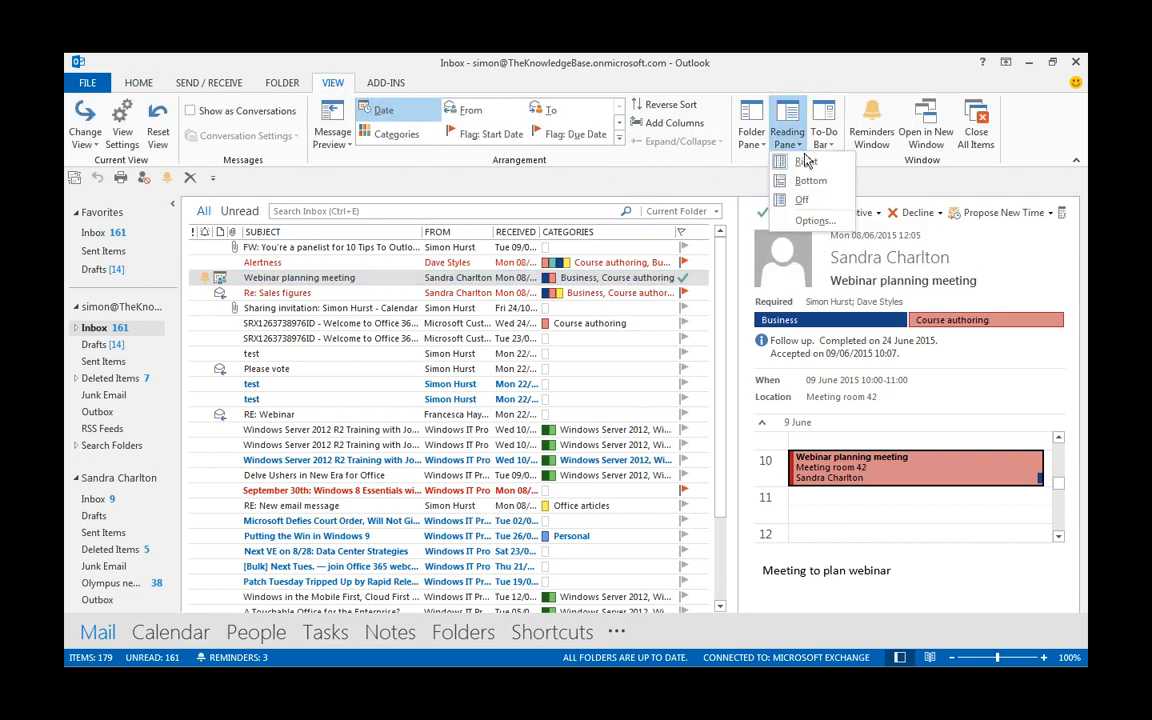
click(816, 222)
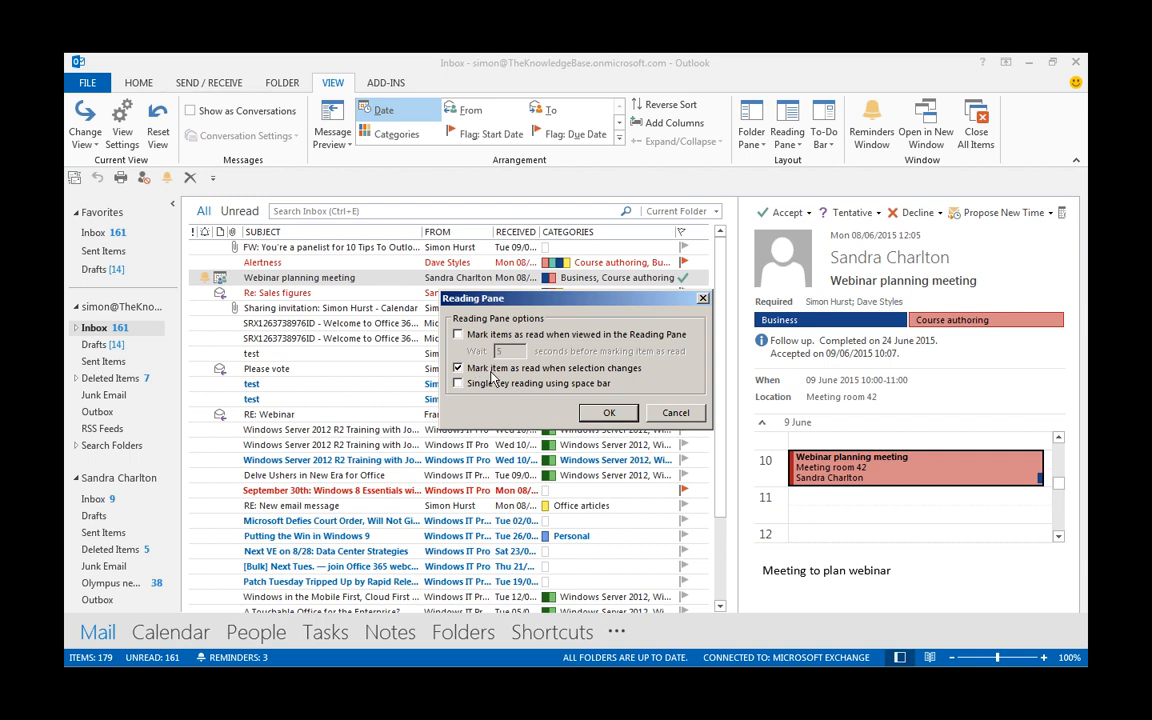
click(460, 385)
click(609, 414)
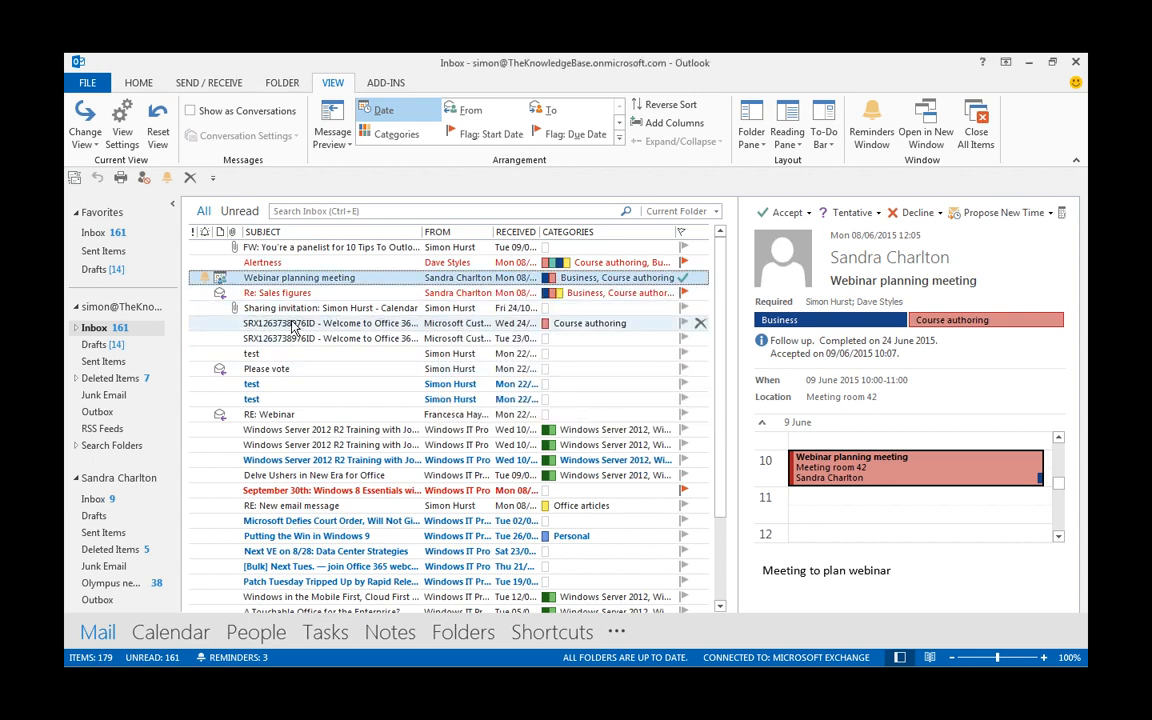
- Read through consecutive messages with single key reading, from the Course authoring "Welcome to Office 365 / Enterprise E3" message to the first "test" message
click(293, 323)
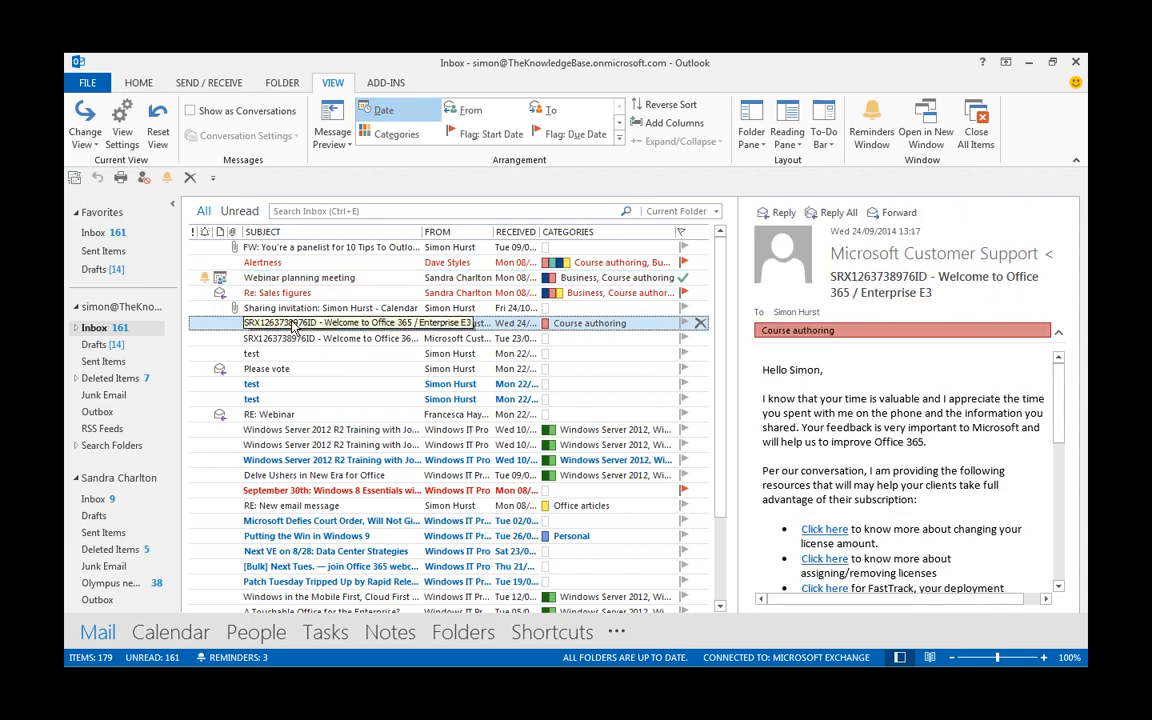
key(space)
key(space)
key(space)
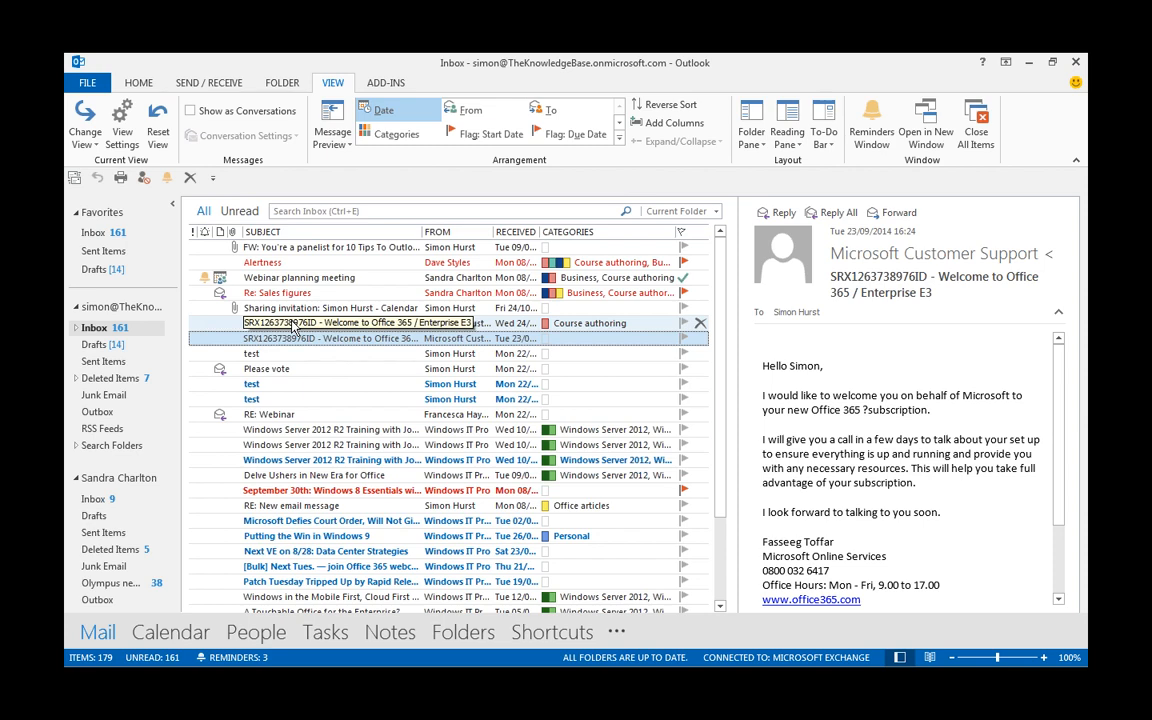
key(space)
key(space)
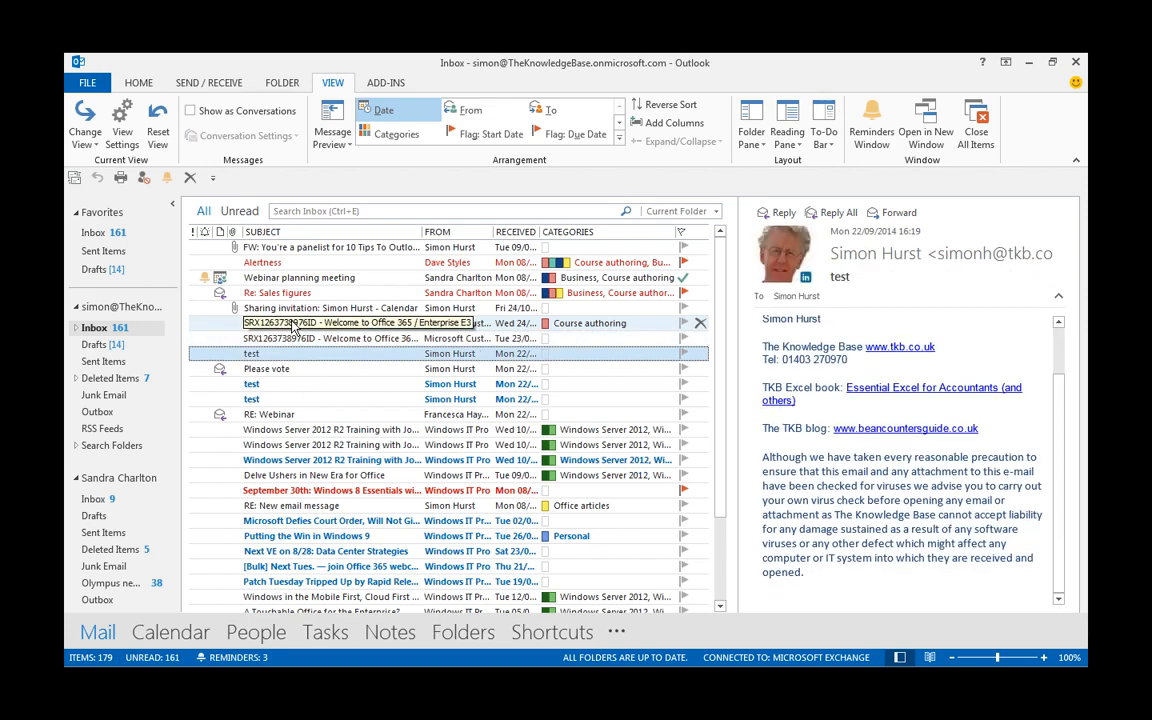
- Continue single key reading from the first "test" message through "Please vote" and the unread "test" messages to "RE: Webinar"
key(space)
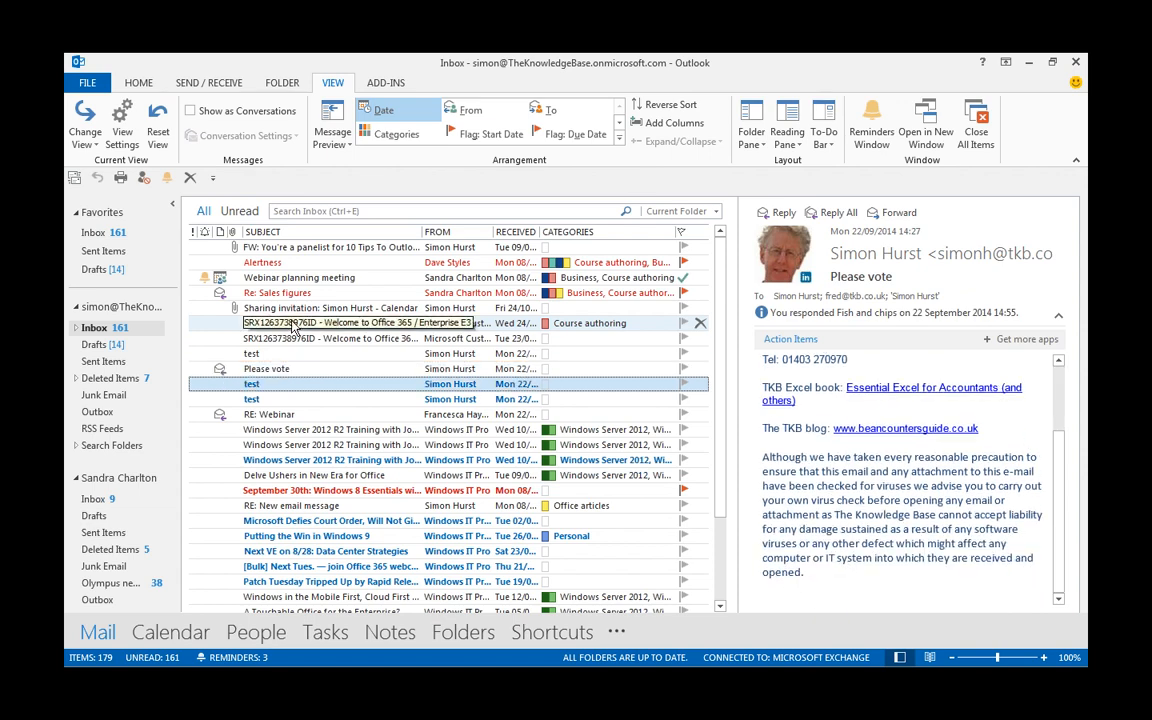
key(space)
key(space)
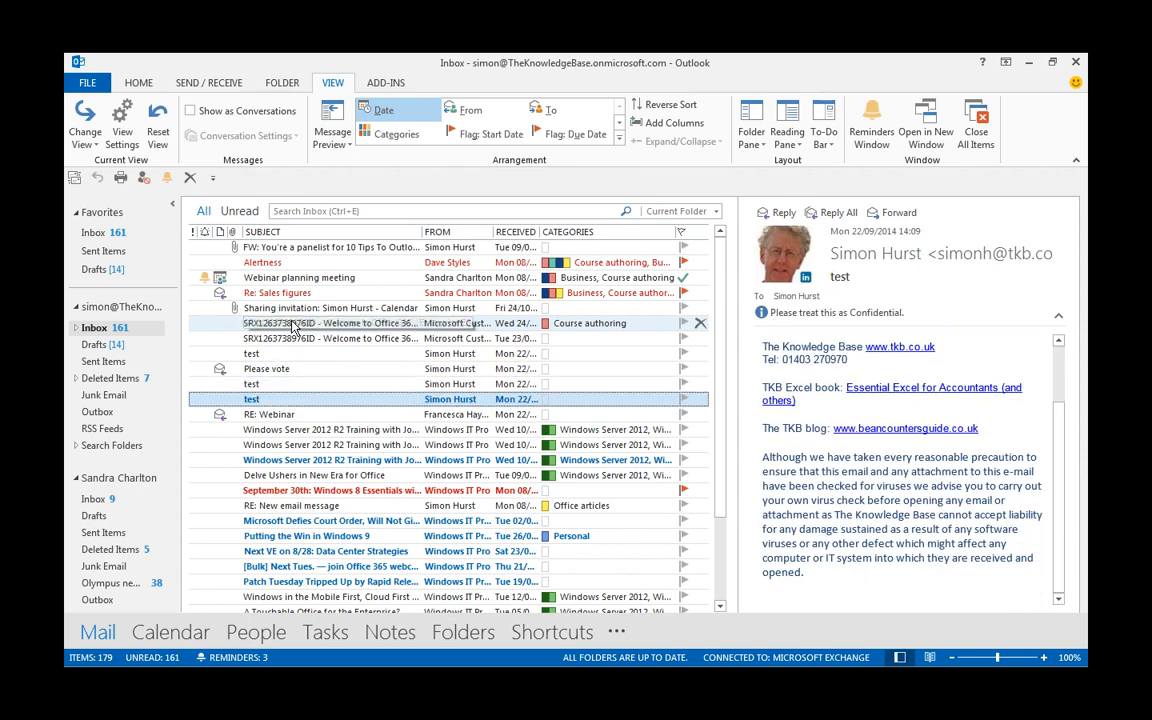
key(space)
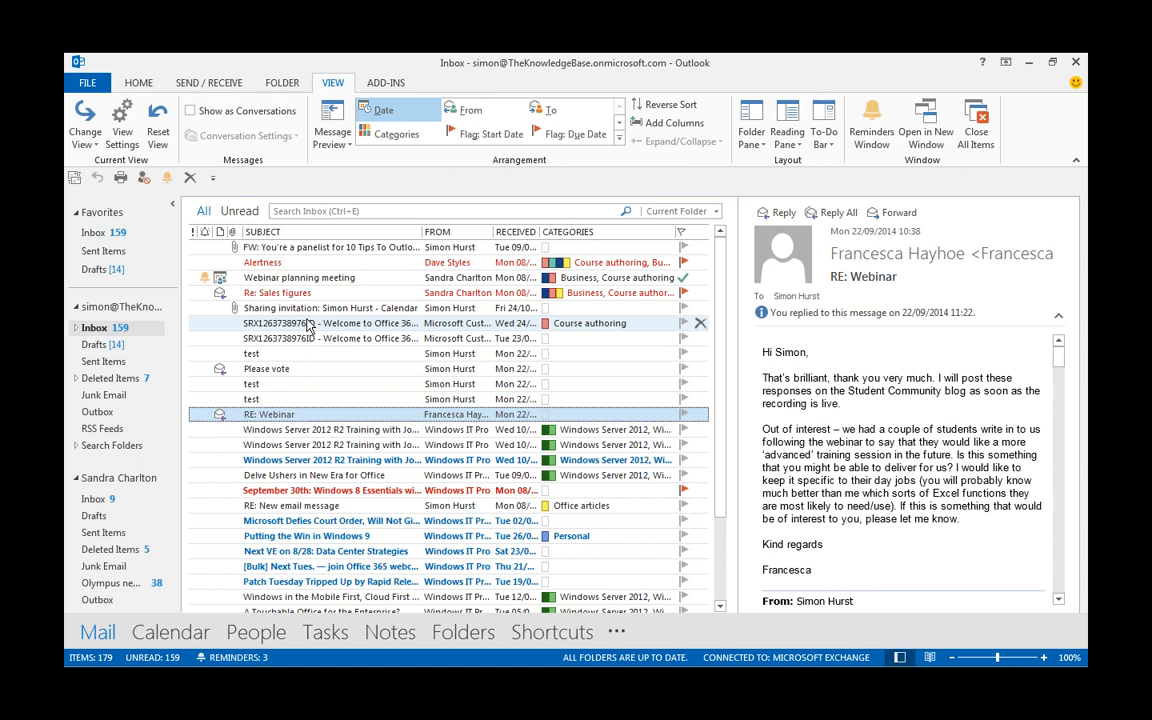
- Select the "test" message above "Please vote" and turn off the Reading Pane
click(286, 354)
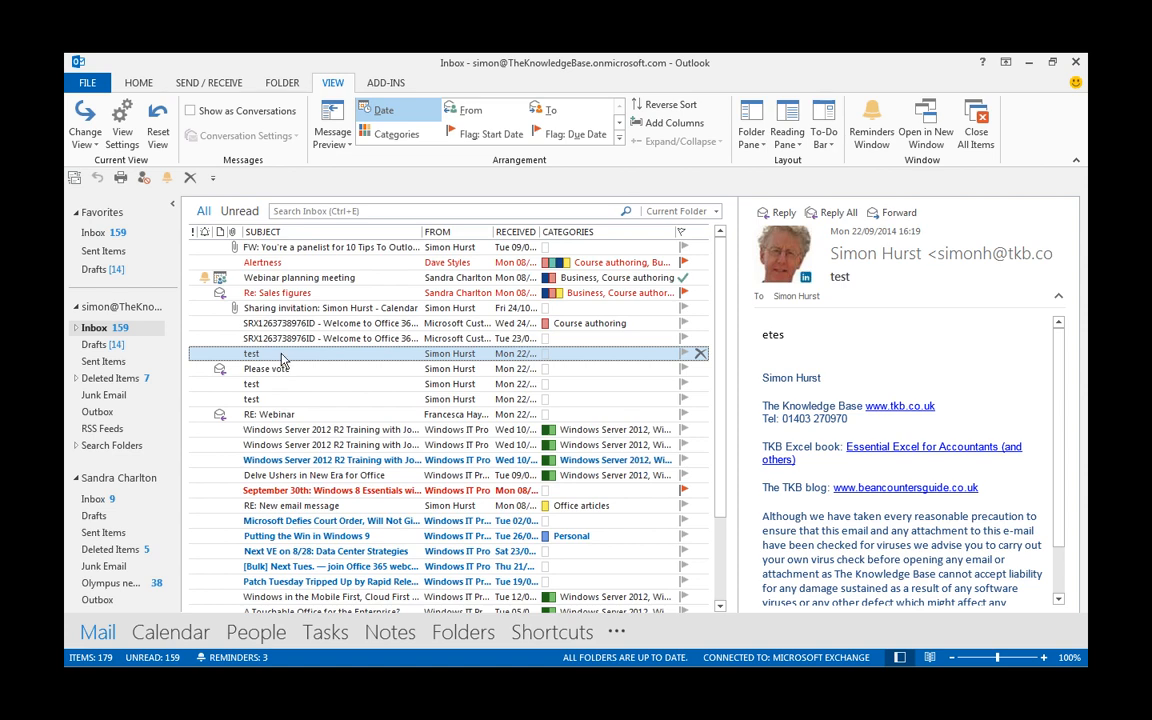
click(792, 144)
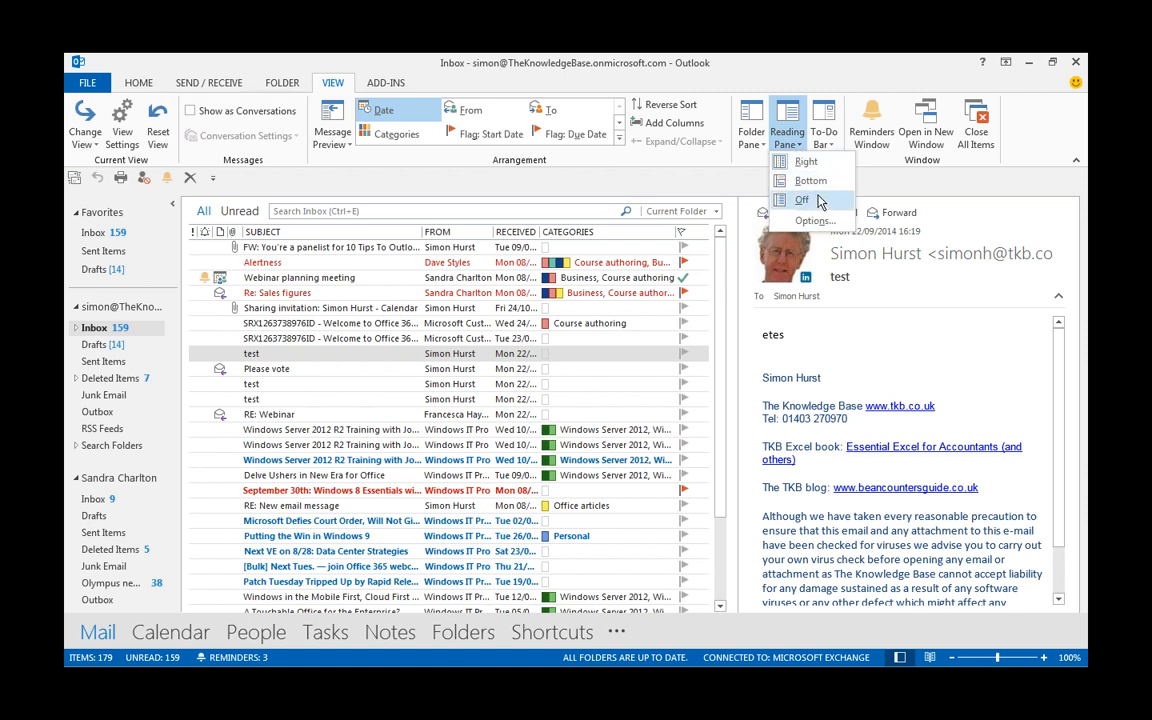
key(Escape)
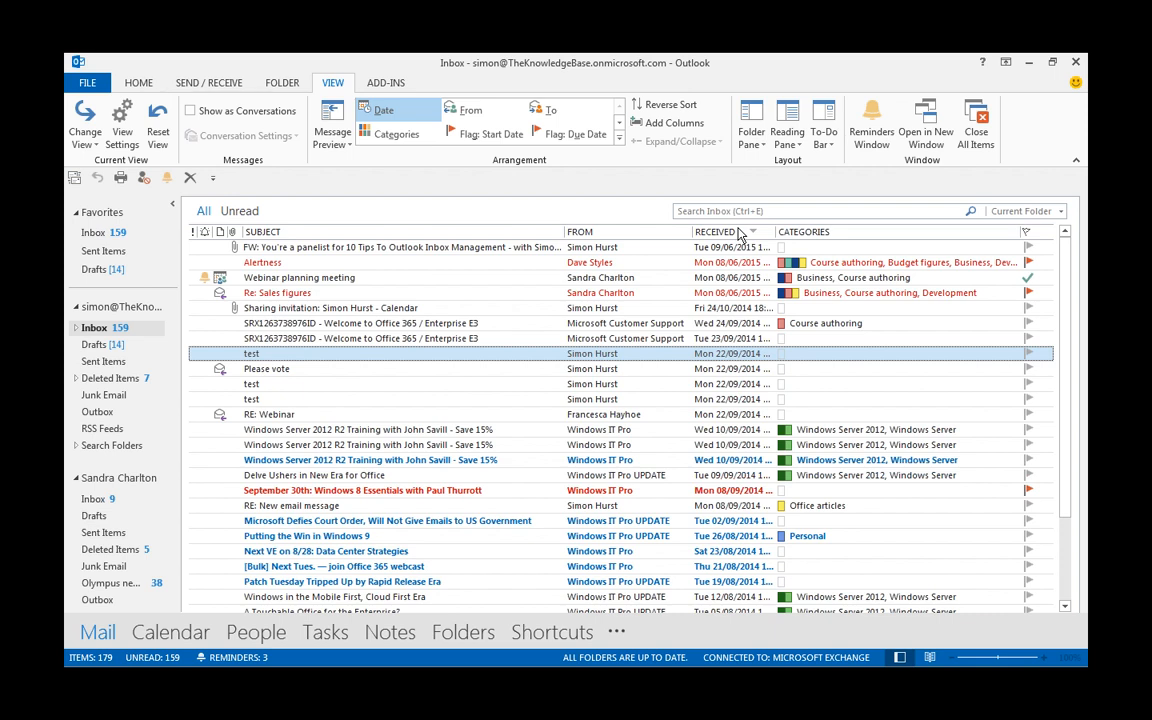
- Sort the inbox by the From column, reverse the order, and switch it back to ascending
click(614, 236)
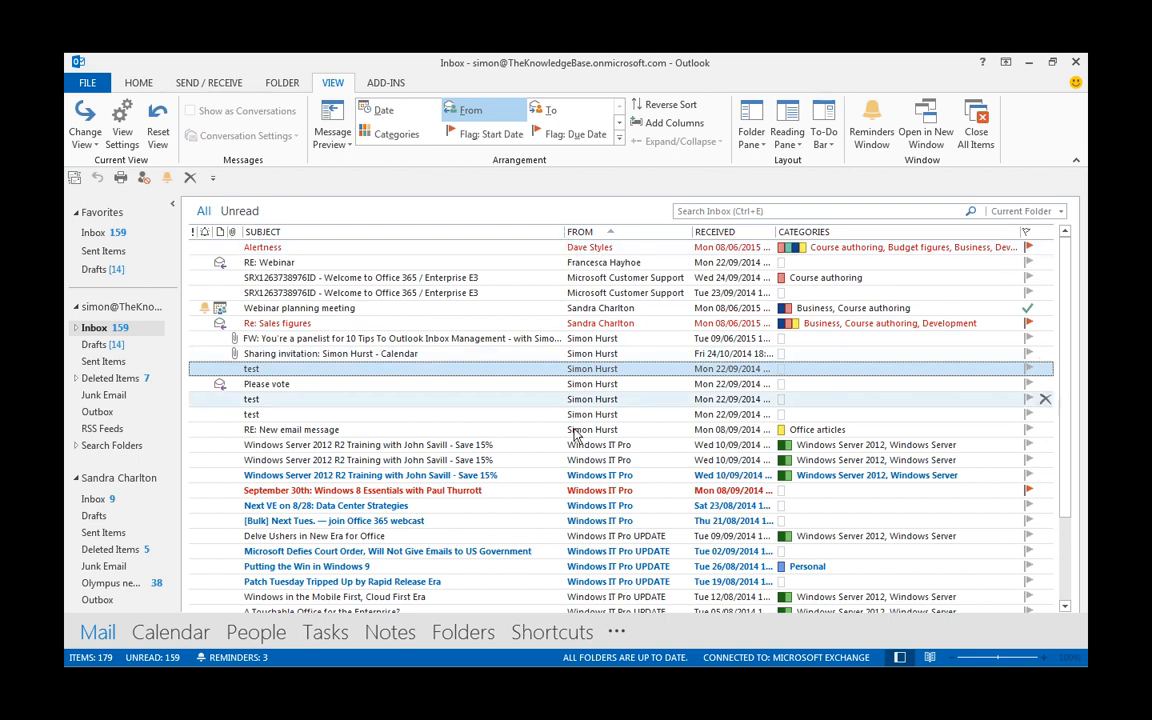
click(612, 236)
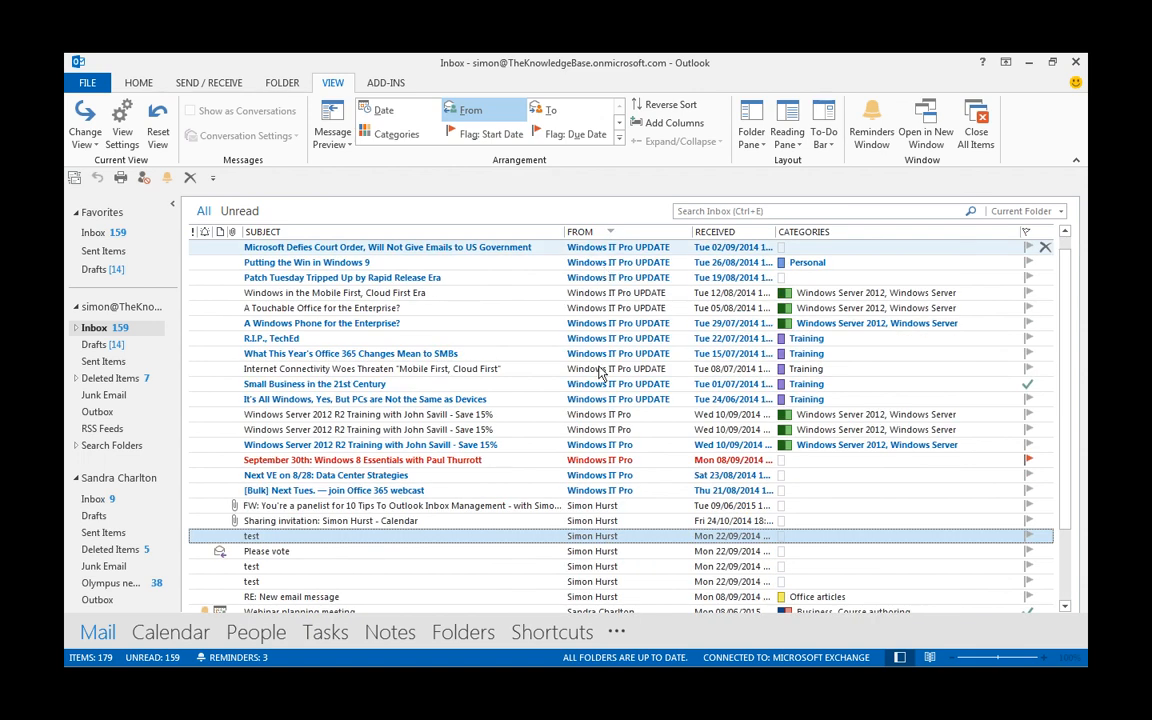
click(612, 236)
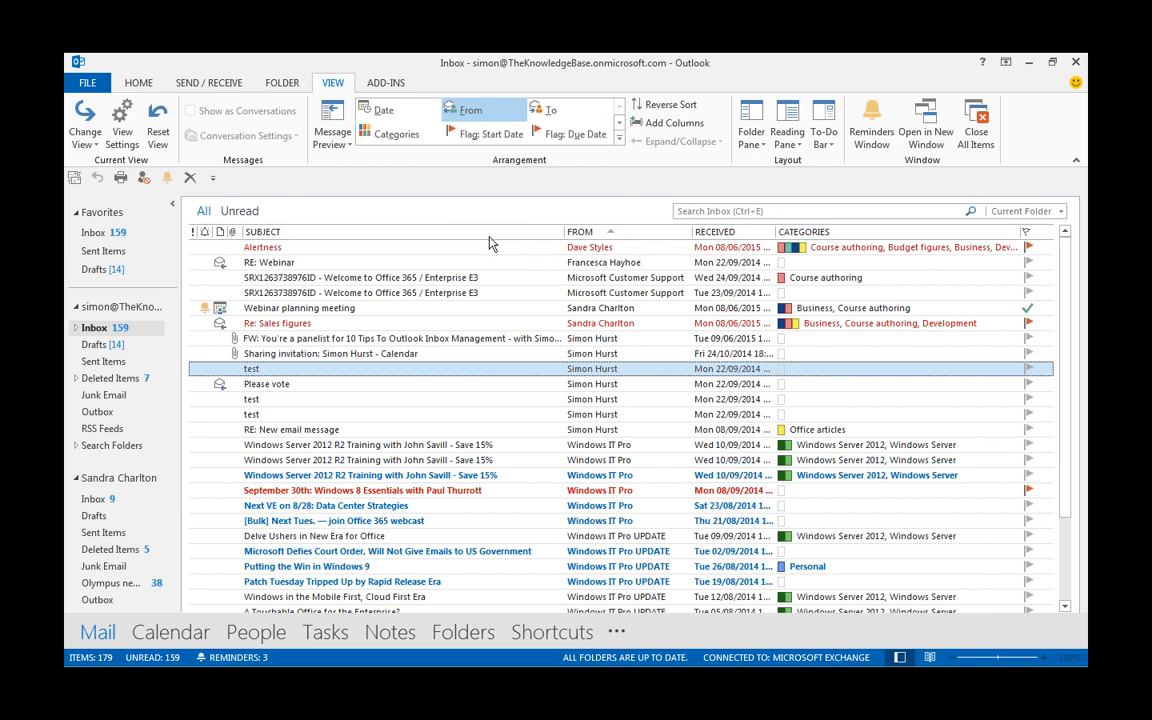
- Open the Field Chooser over the message list and look through its available field sets
right_click(444, 237)
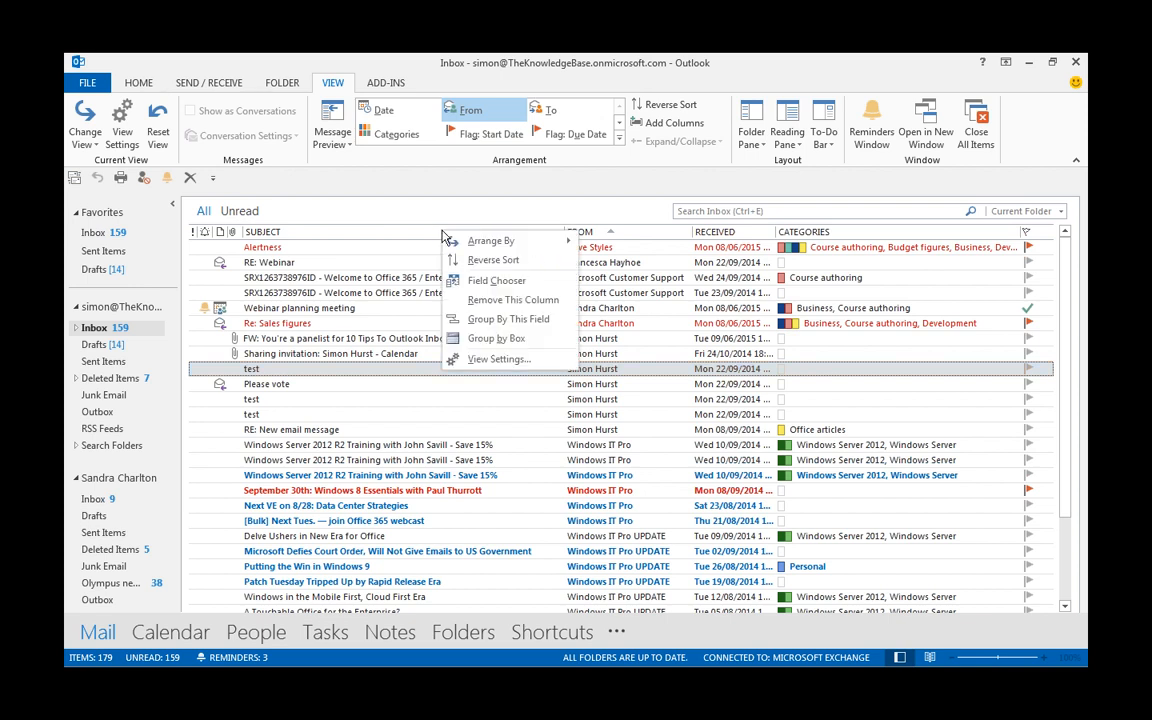
click(497, 282)
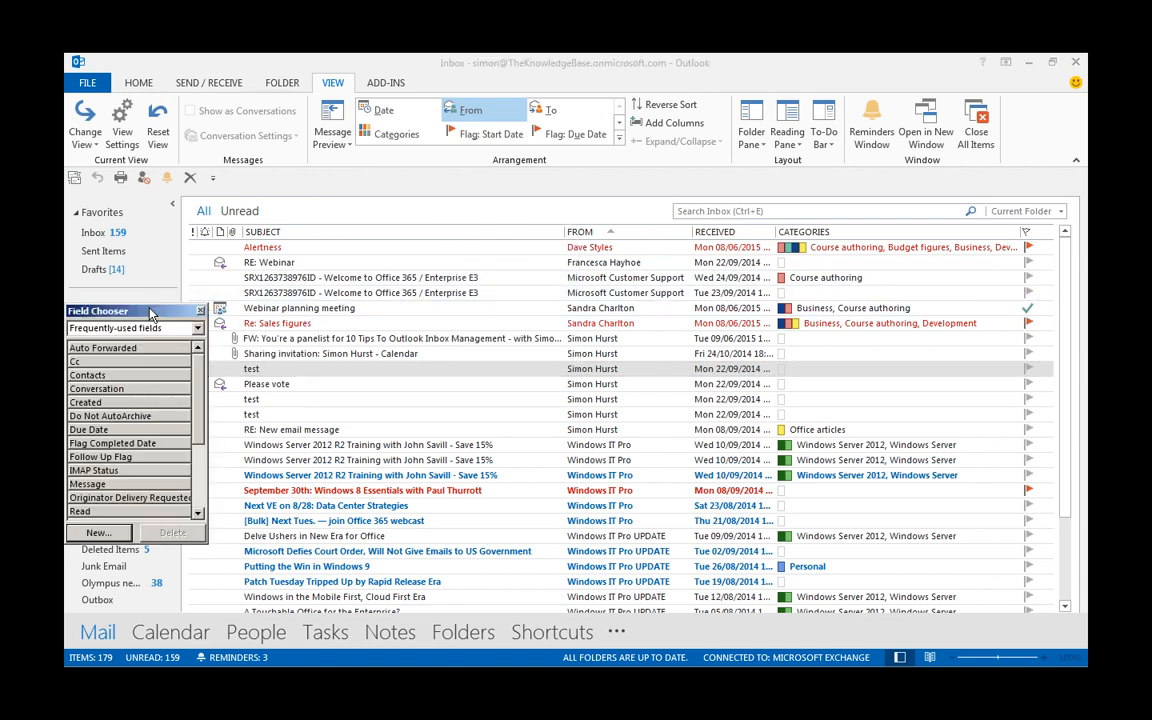
drag(111, 313, 464, 265)
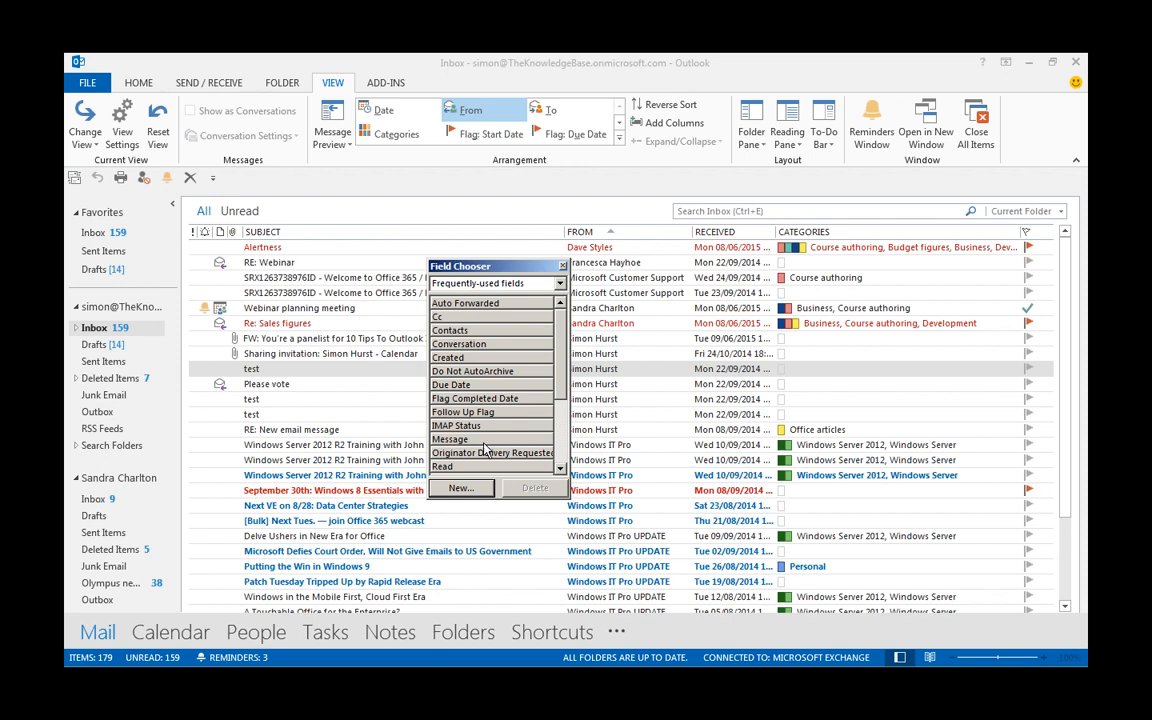
click(502, 285)
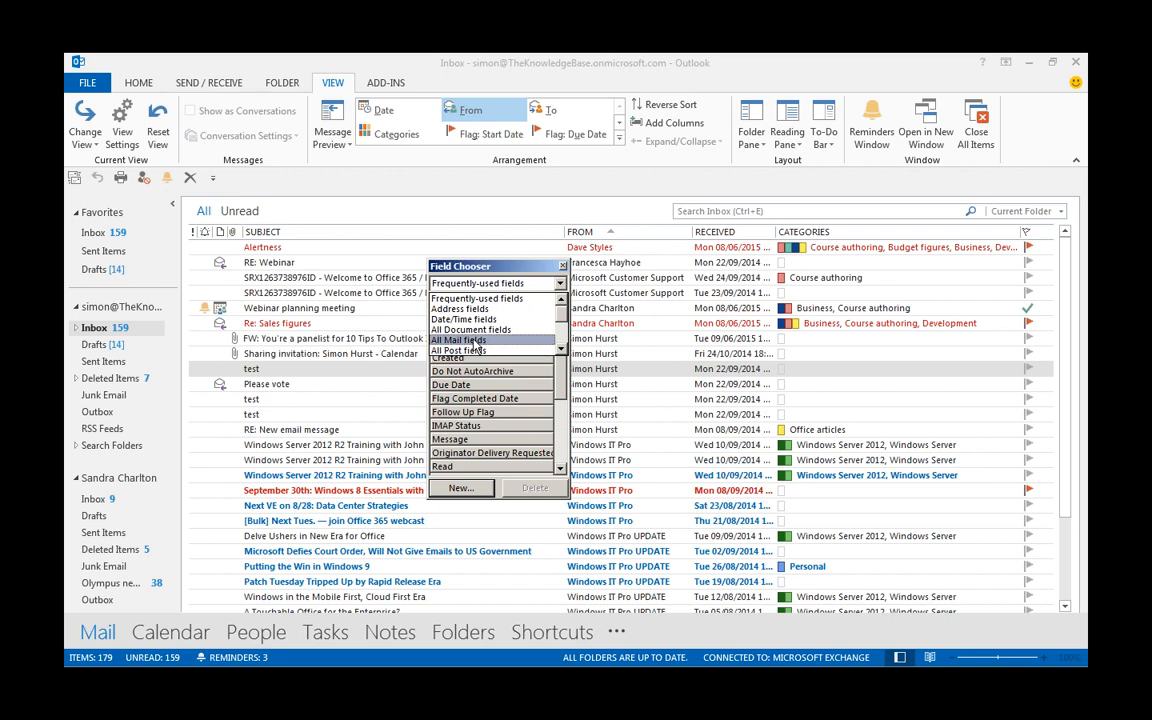
click(543, 285)
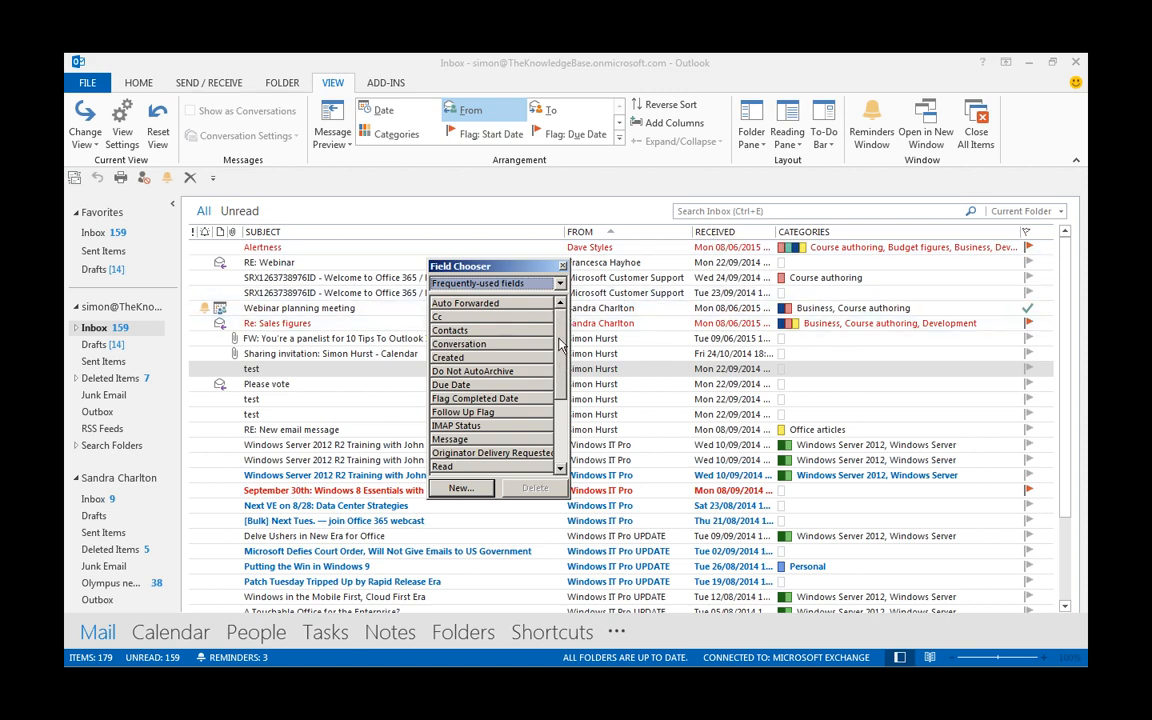
- Add the Sent field as a column between From and Received, and pull it back out of the column headings
drag(562, 362, 557, 401)
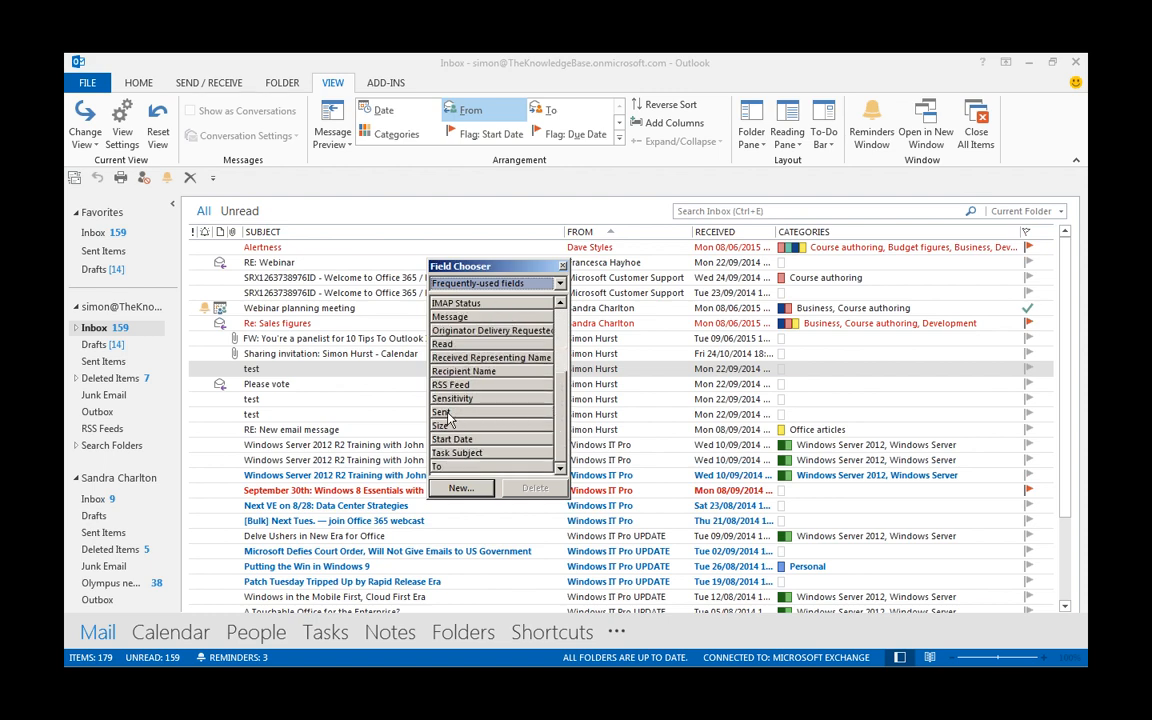
drag(446, 414, 694, 245)
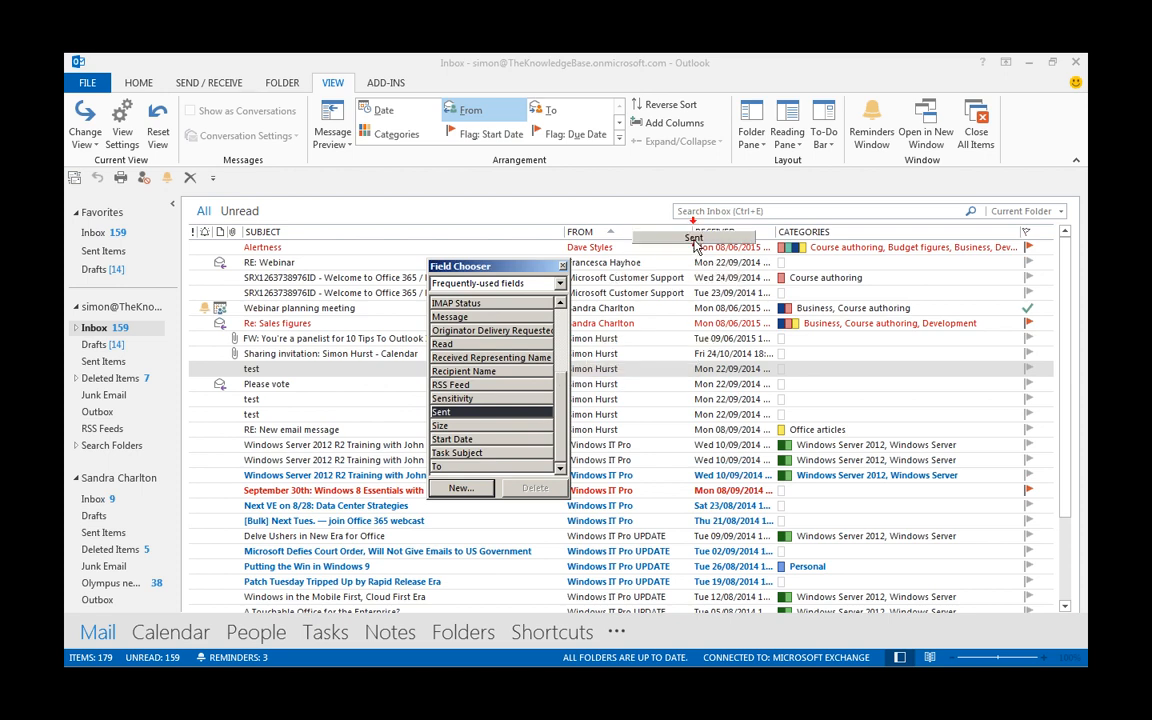
mouse_move(694, 245)
mouse_down()
mouse_move(568, 238)
mouse_move(690, 241)
mouse_up()
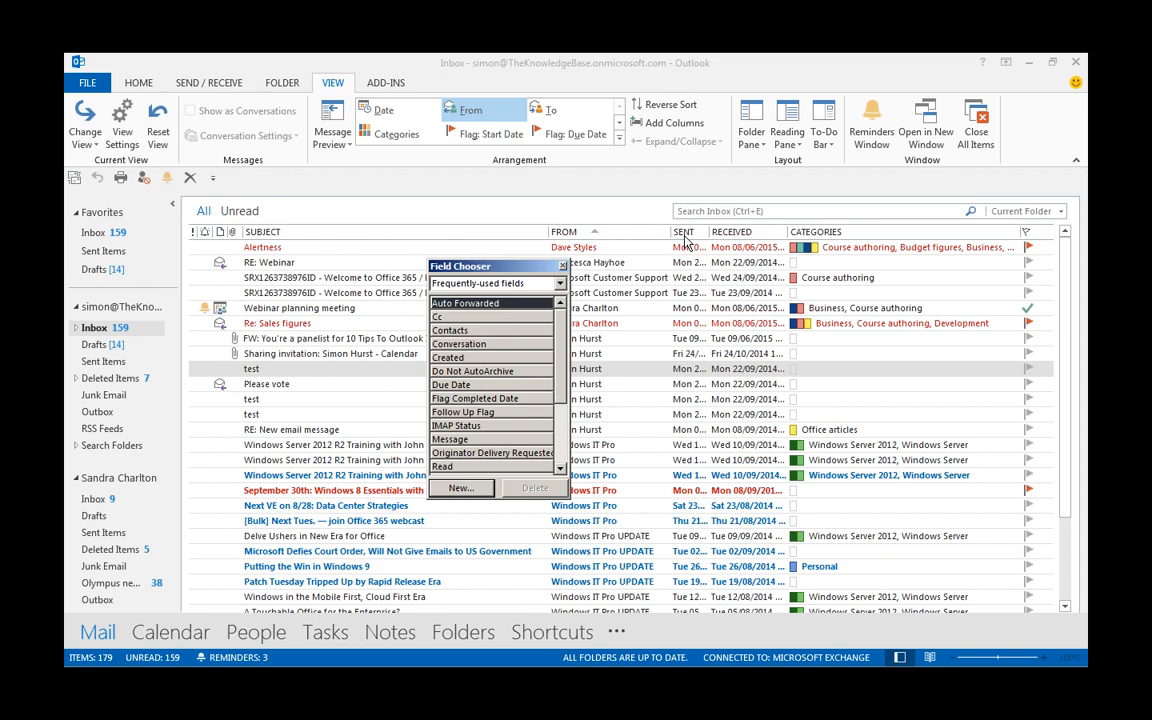
drag(684, 236, 641, 346)
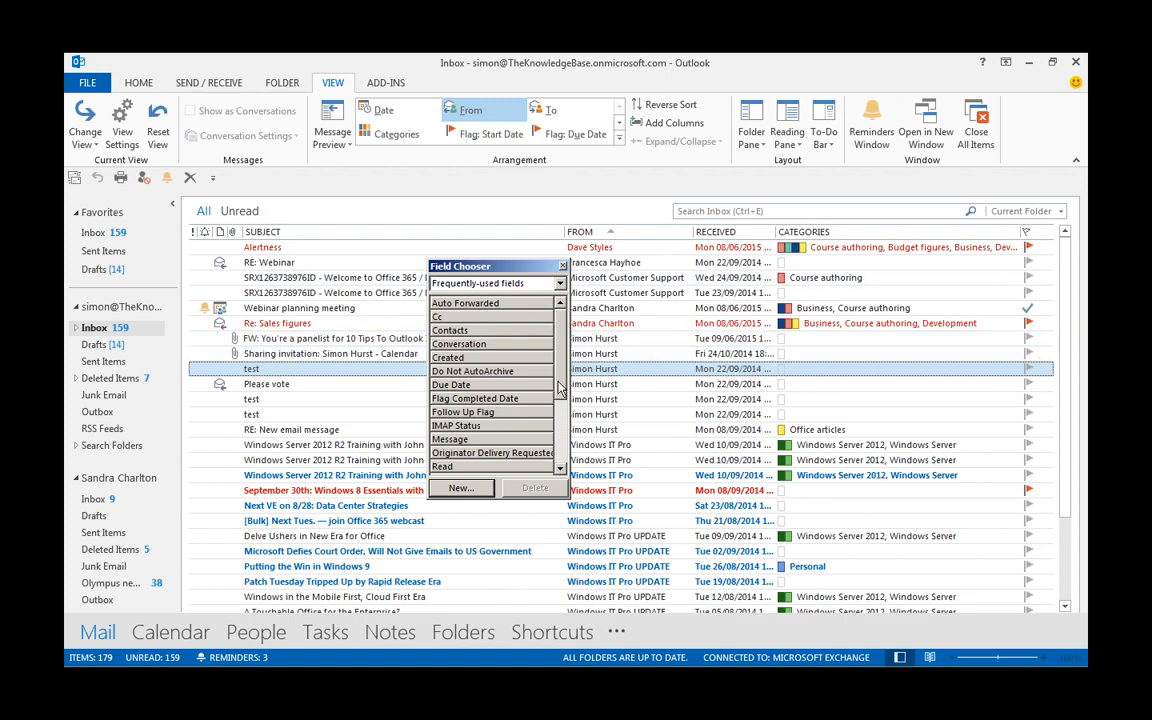
- Add the Sent column before Received again, remove it with Remove This Column, and close the Field Chooser
drag(562, 391, 560, 441)
drag(451, 441, 697, 236)
right_click(698, 237)
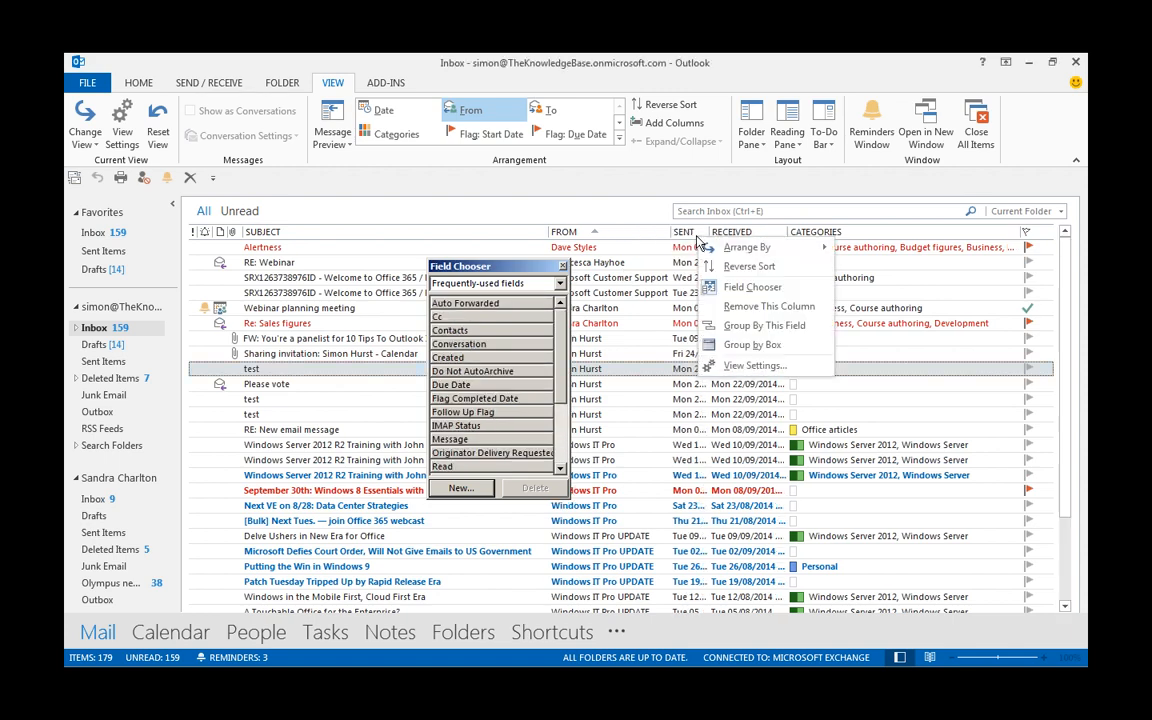
click(762, 306)
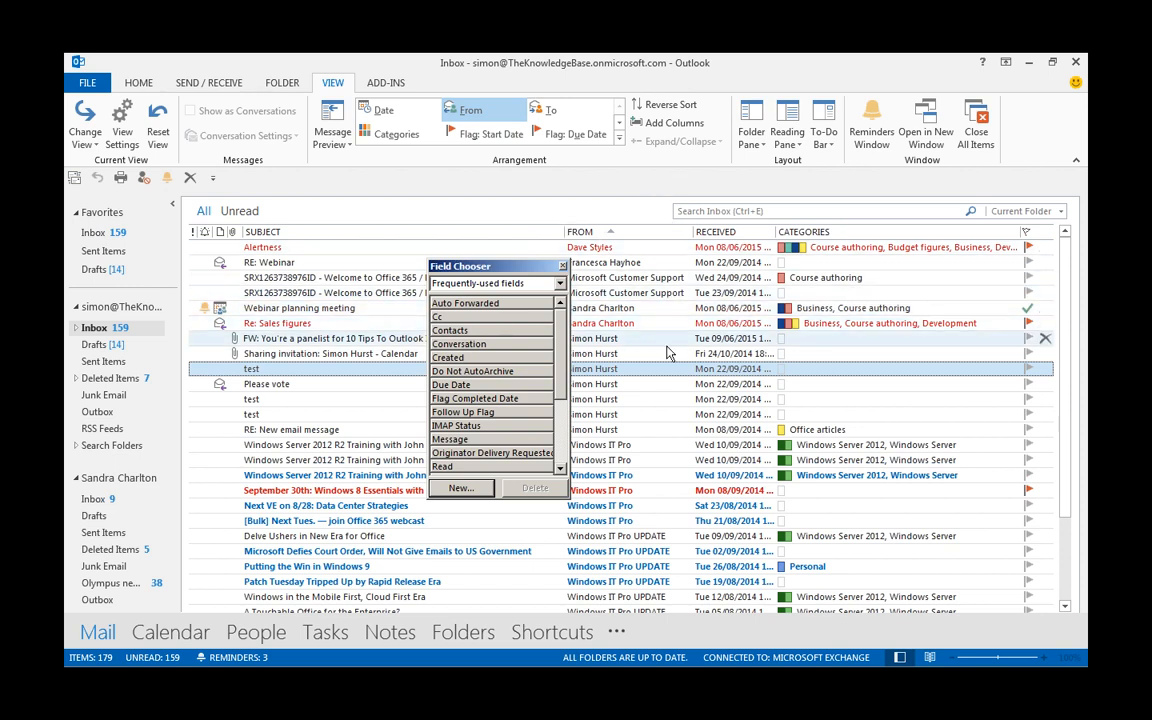
click(563, 266)
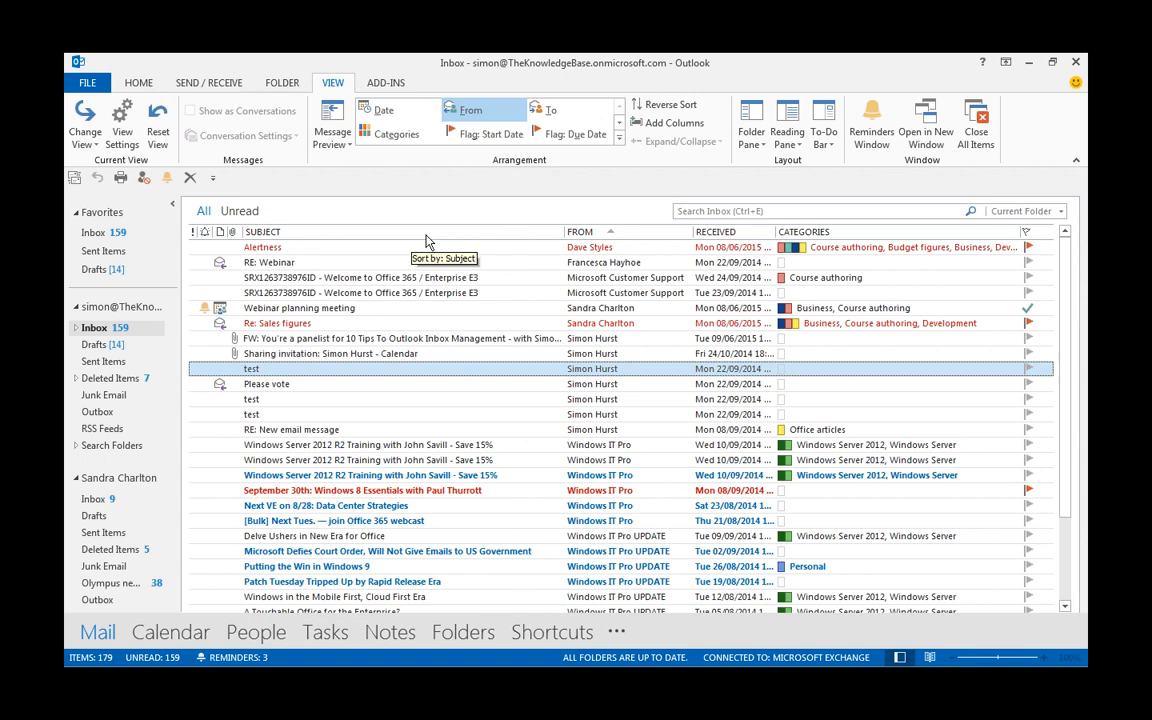
- Sort the inbox by Received with the newest messages first and show the messages in groups
click(733, 236)
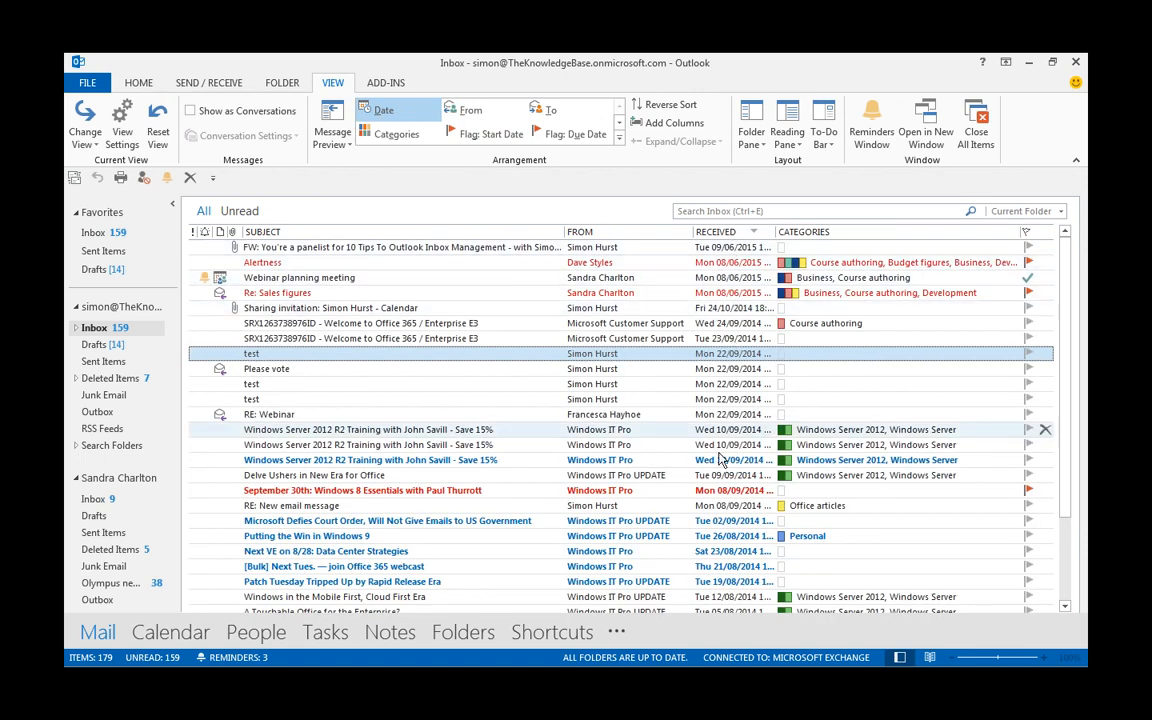
right_click(716, 237)
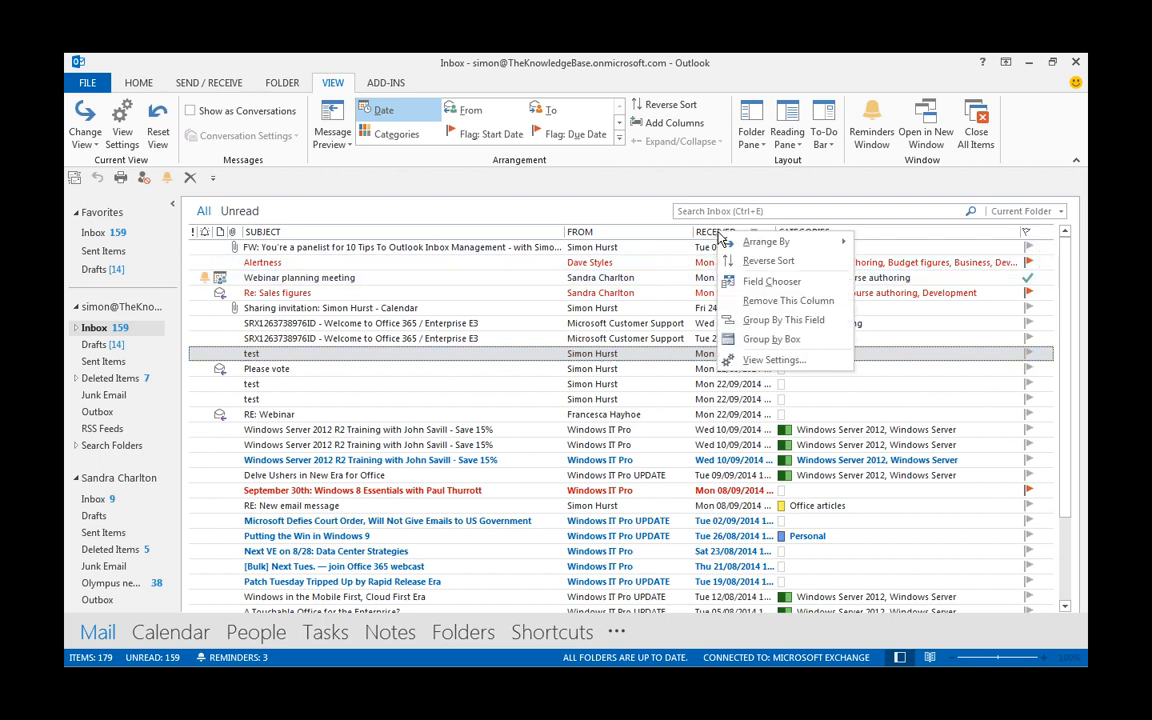
mouse_move(767, 250)
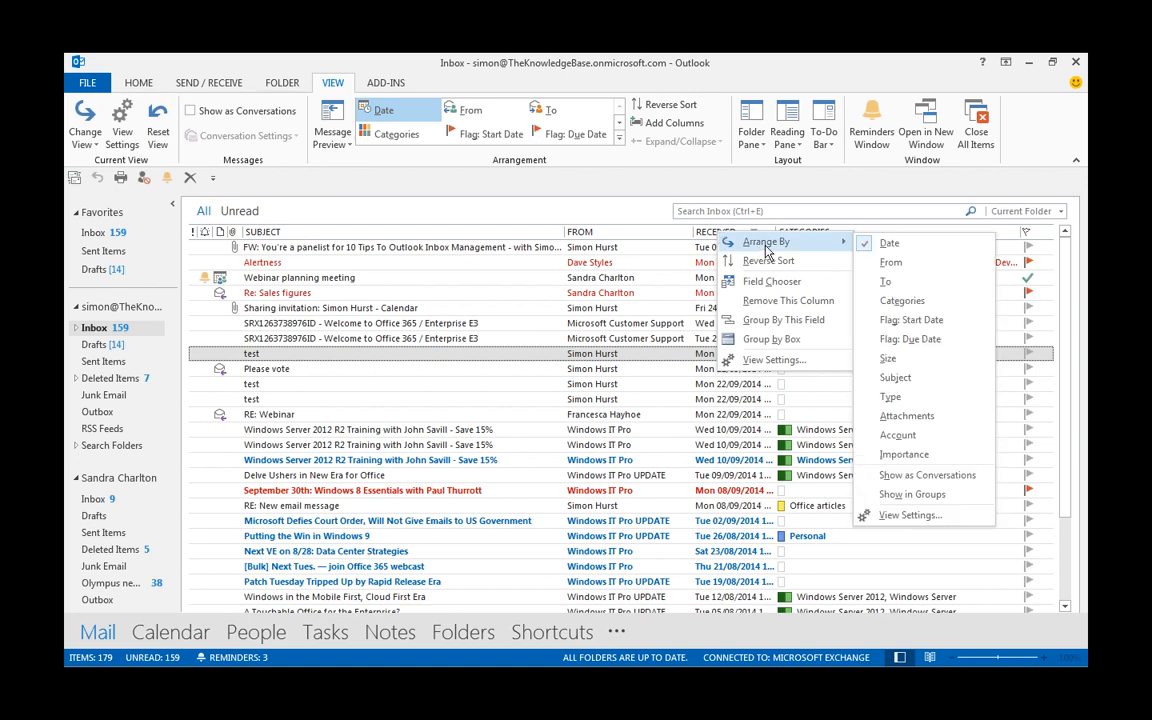
key(Escape)
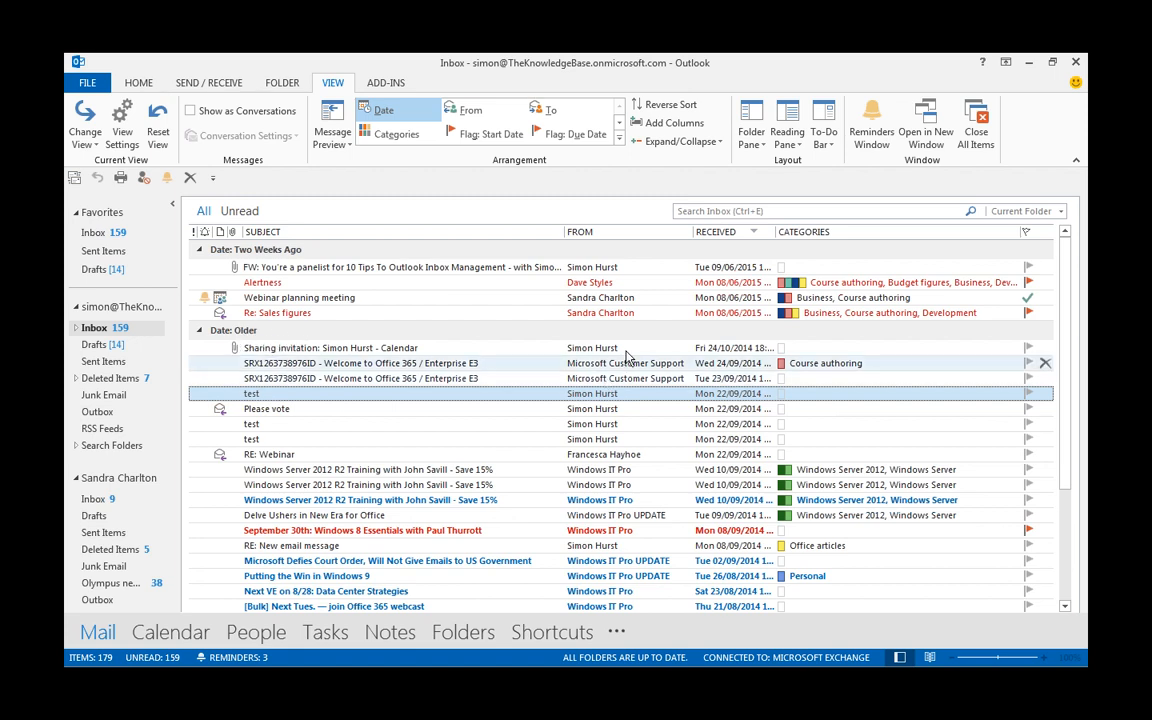
- Arrange the grouped inbox by From and jump to the first sender beginning with W
click(474, 112)
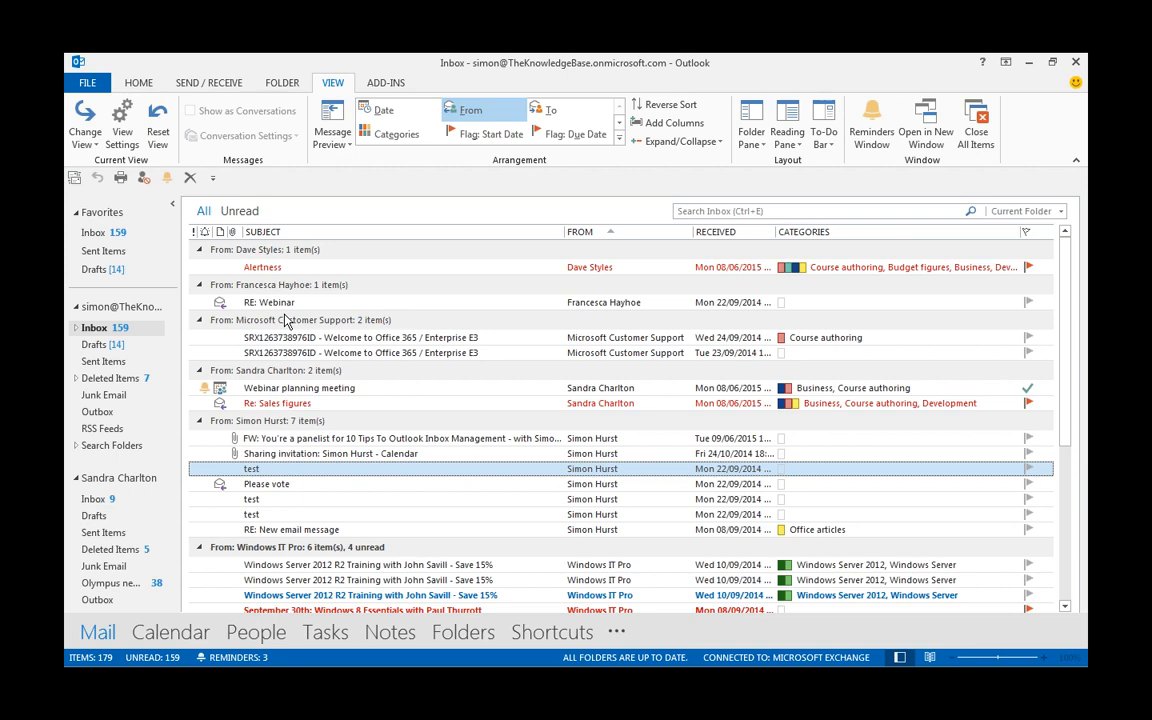
key(w)
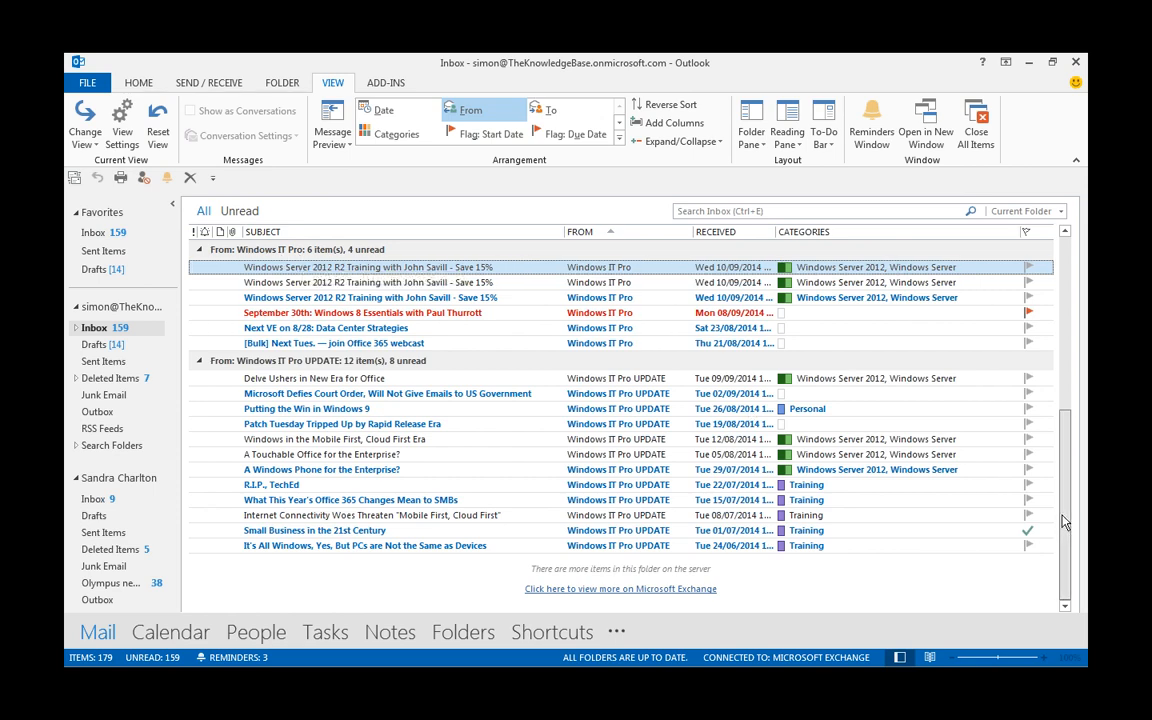
scroll(276, 585, up, 7)
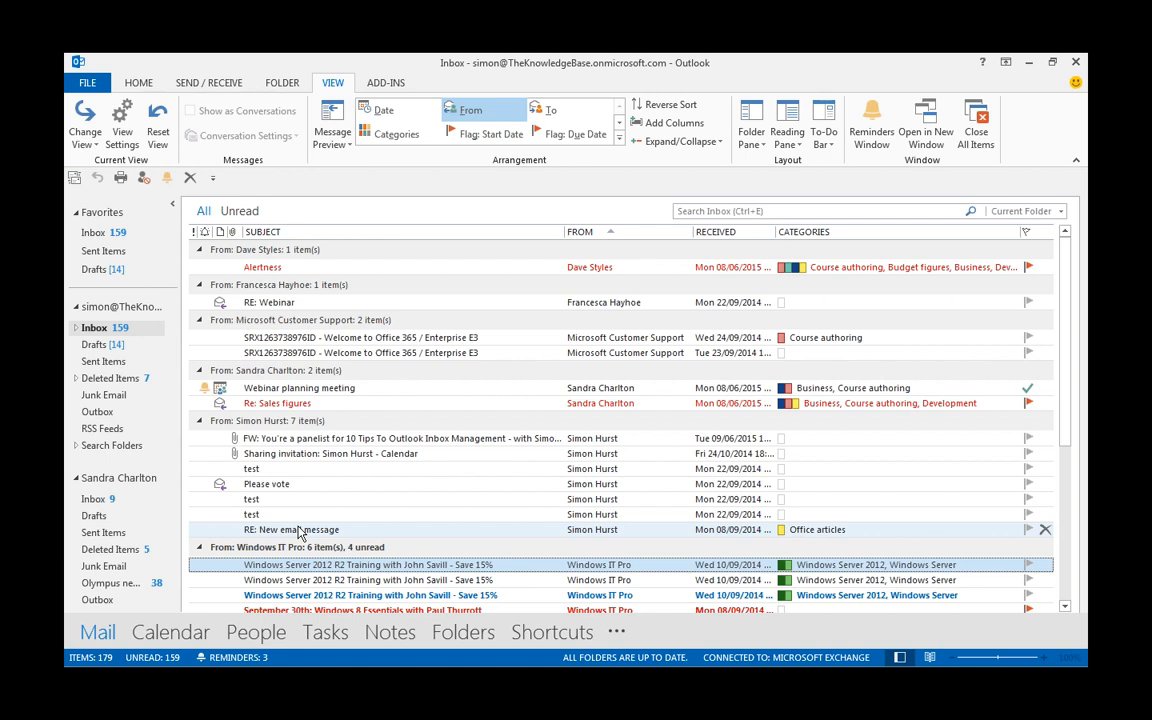
- Display the Group By Box and add Categories and Subject as grouping levels beneath From
right_click(410, 238)
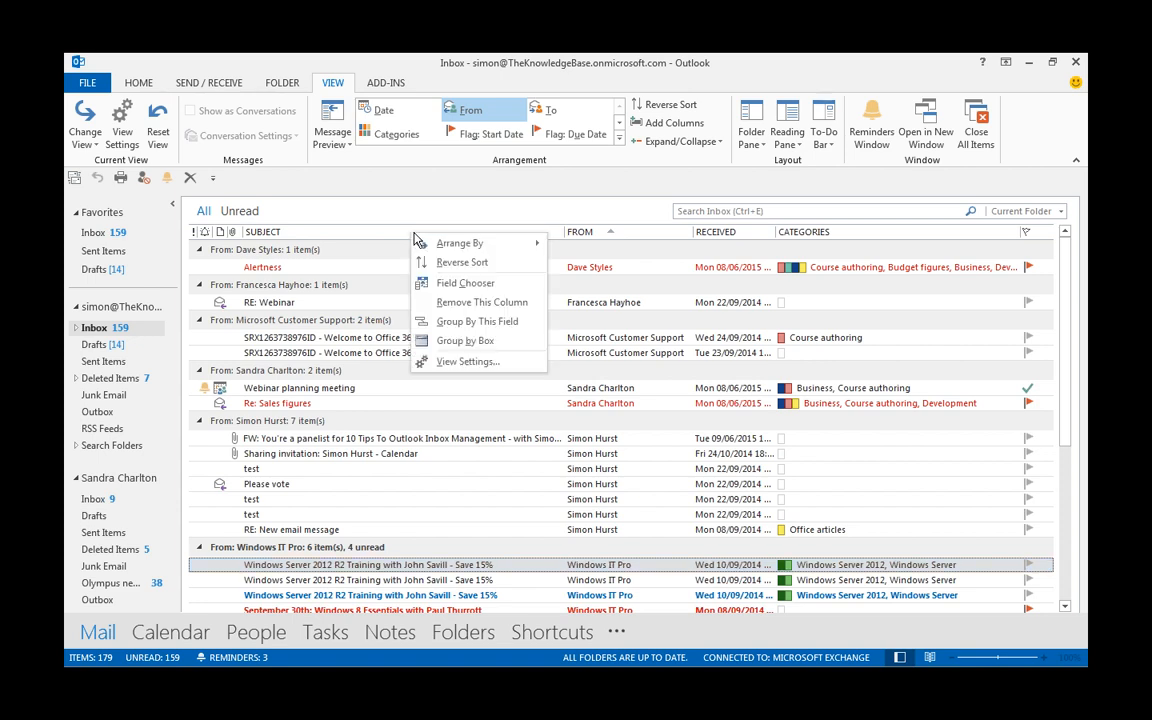
click(466, 341)
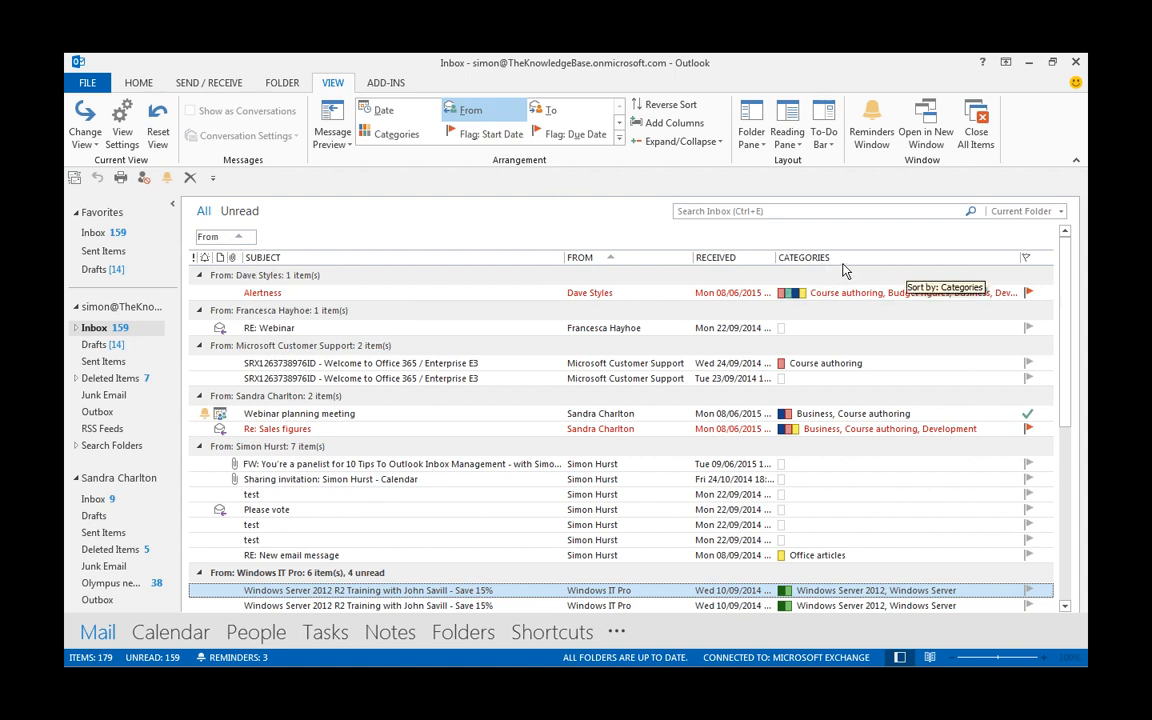
drag(840, 262, 359, 247)
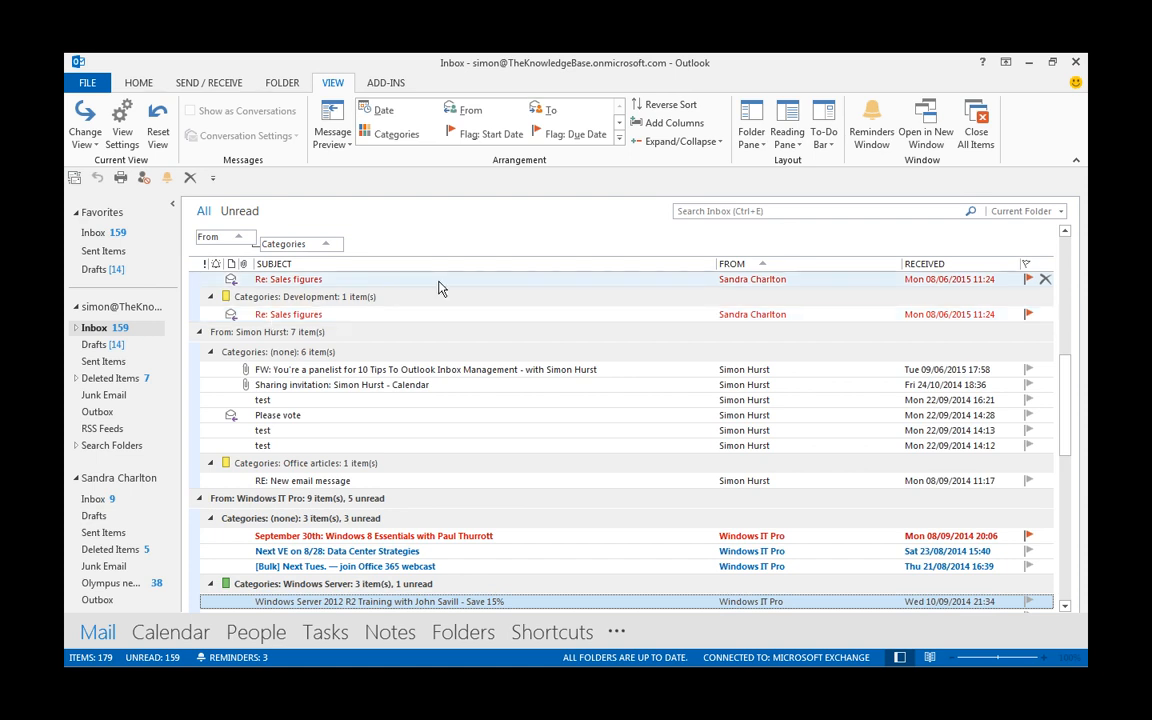
drag(482, 264, 414, 260)
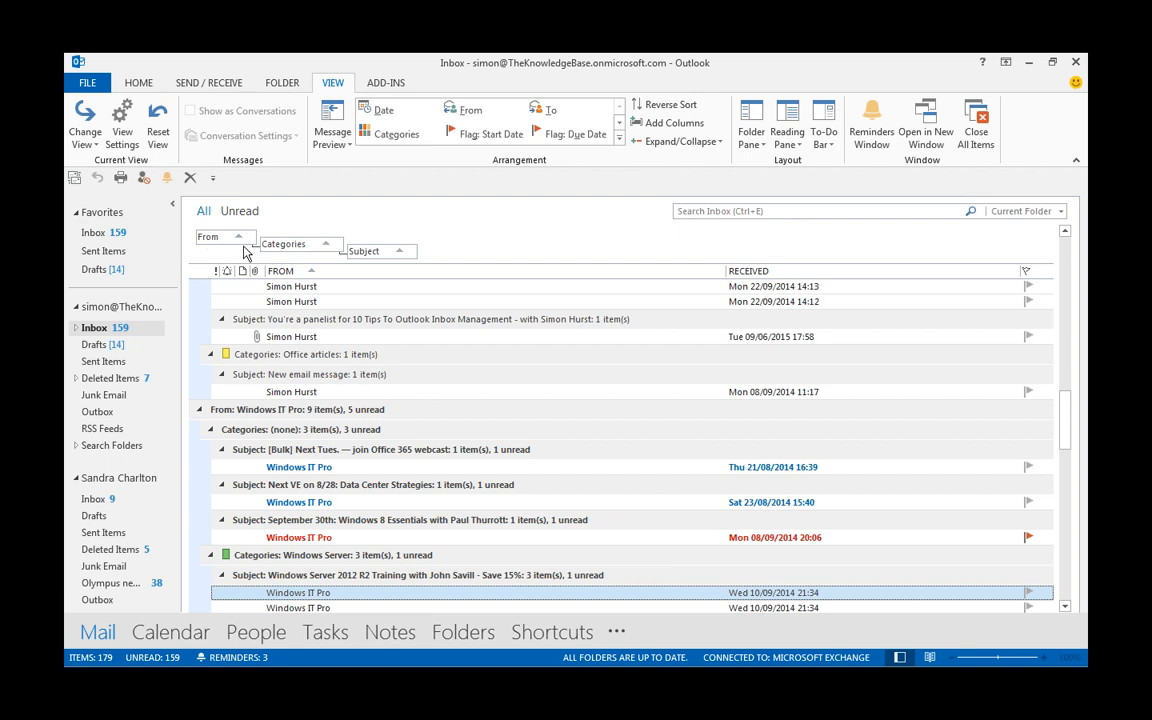
- Reverse the Subject grouping's sort order, move Subject ahead of Categories, and remove the Categories grouping level
click(369, 256)
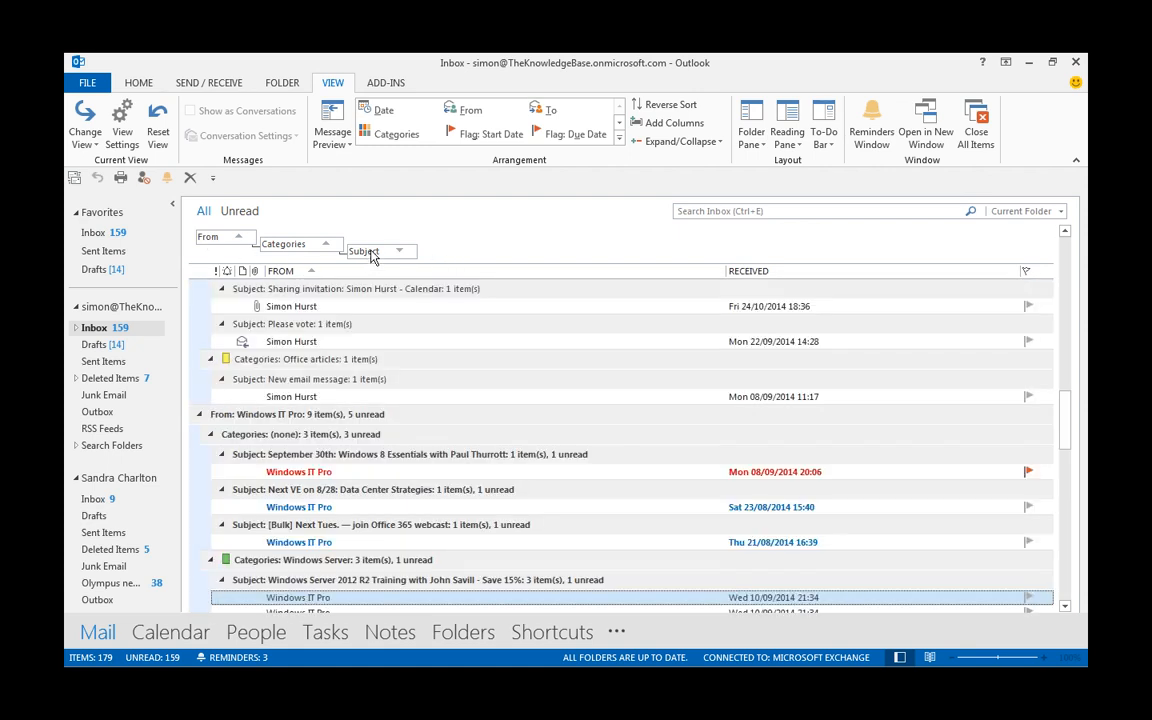
mouse_move(368, 260)
mouse_down()
mouse_move(283, 258)
mouse_move(300, 245)
mouse_up()
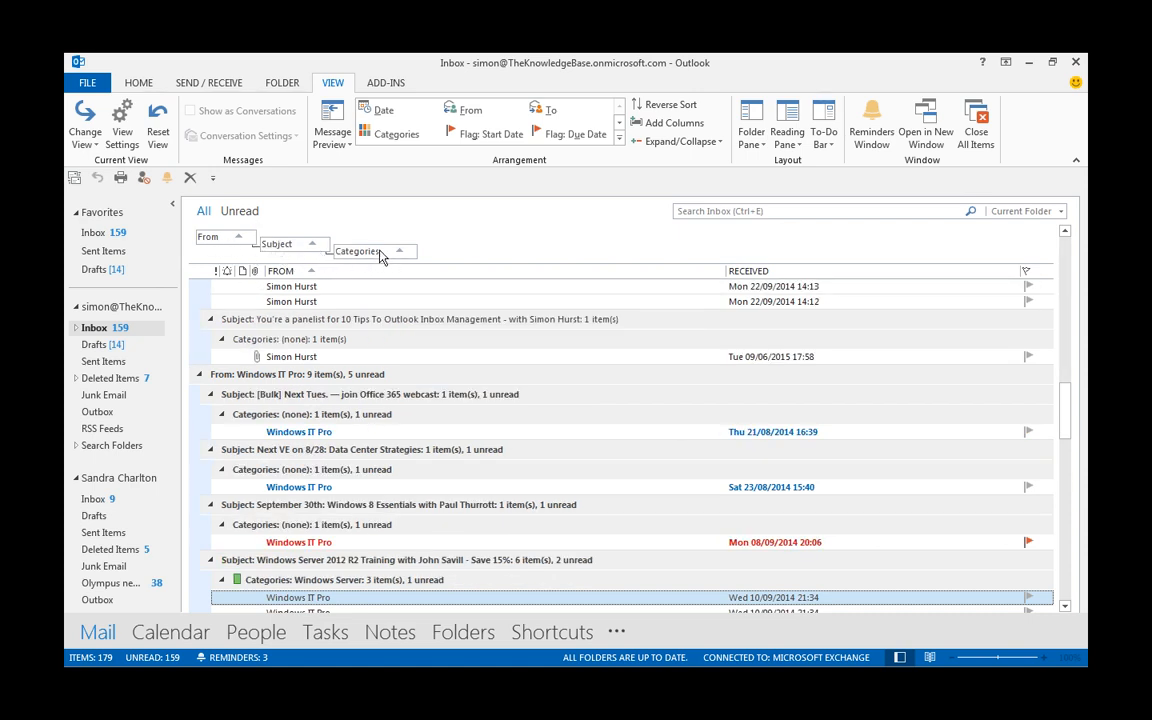
drag(350, 251, 472, 372)
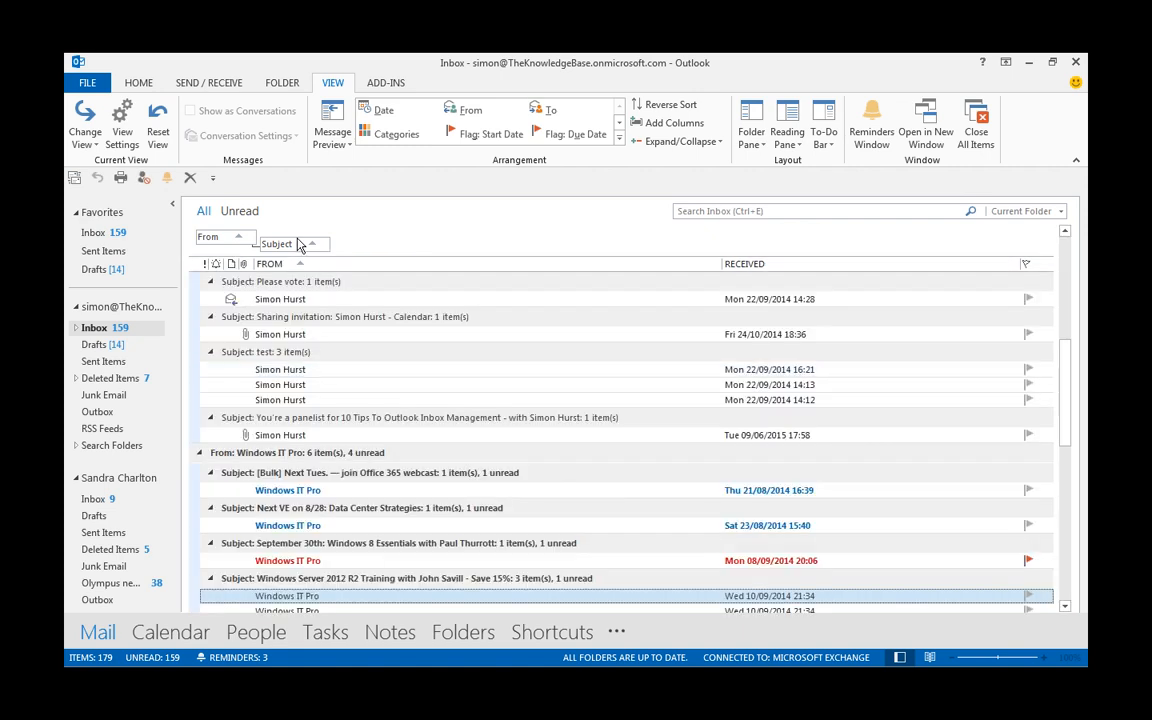
- Remove the Subject and From grouping levels so the message list is ungrouped
drag(300, 247, 511, 380)
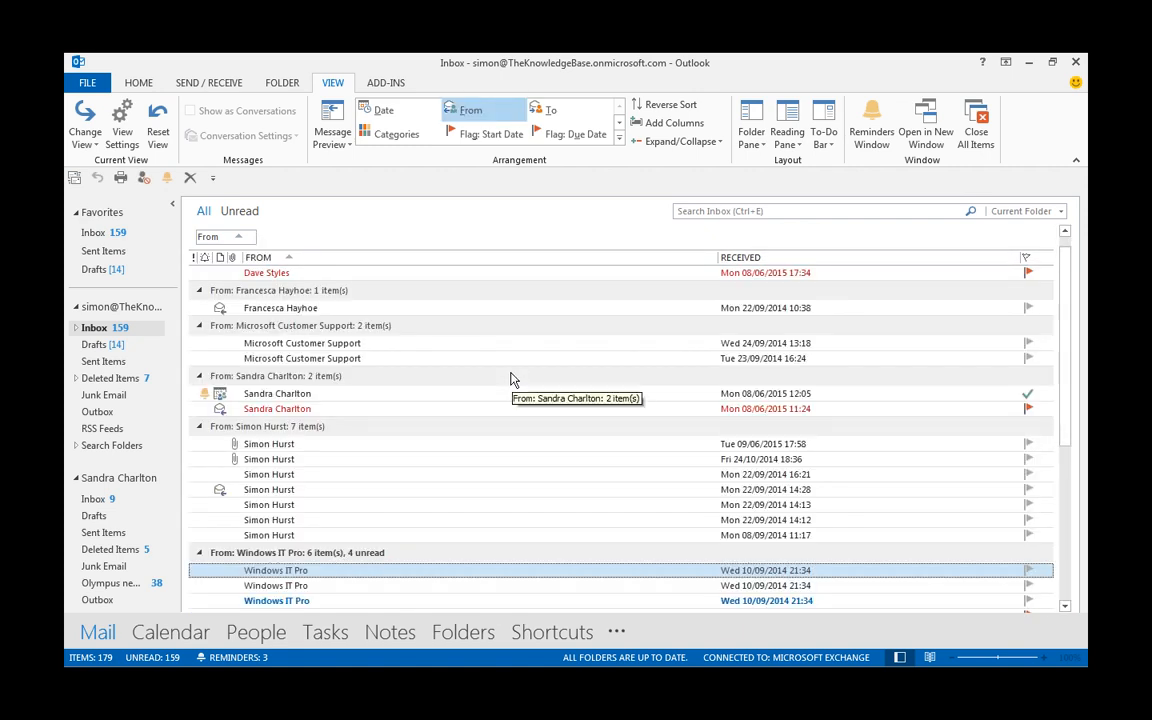
right_click(219, 241)
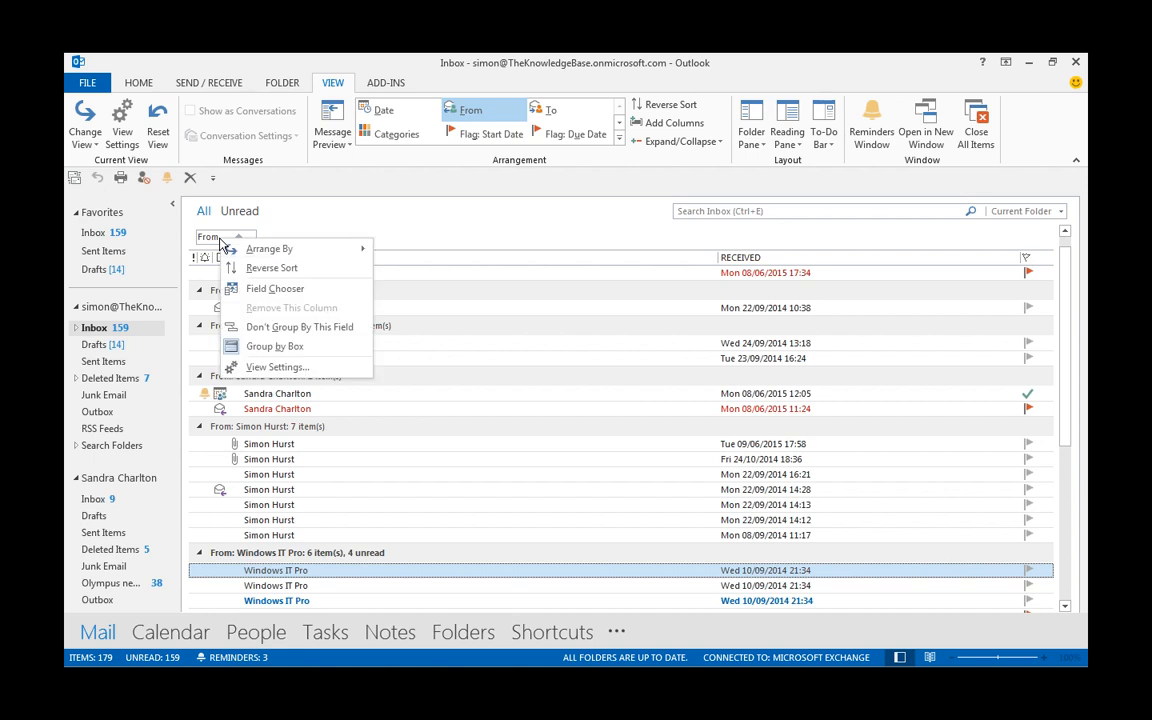
click(326, 329)
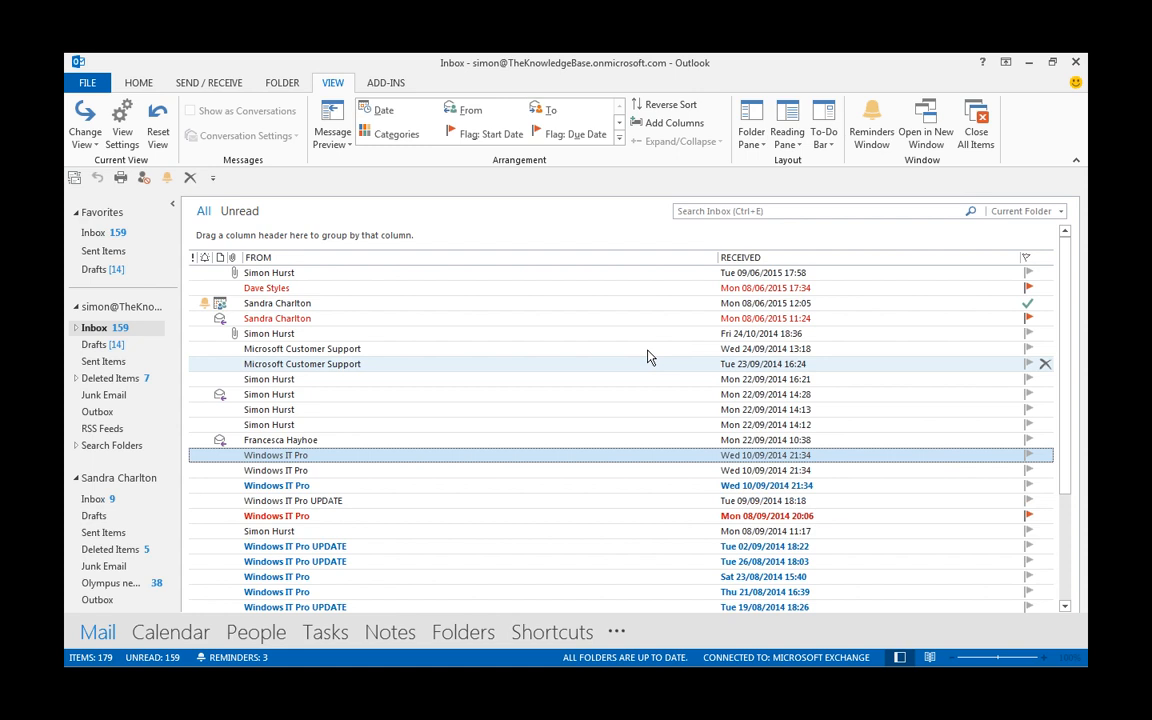
- Add a Subject column before From and a Categories column after Received using the Field Chooser, and widen the Subject column slightly
right_click(410, 266)
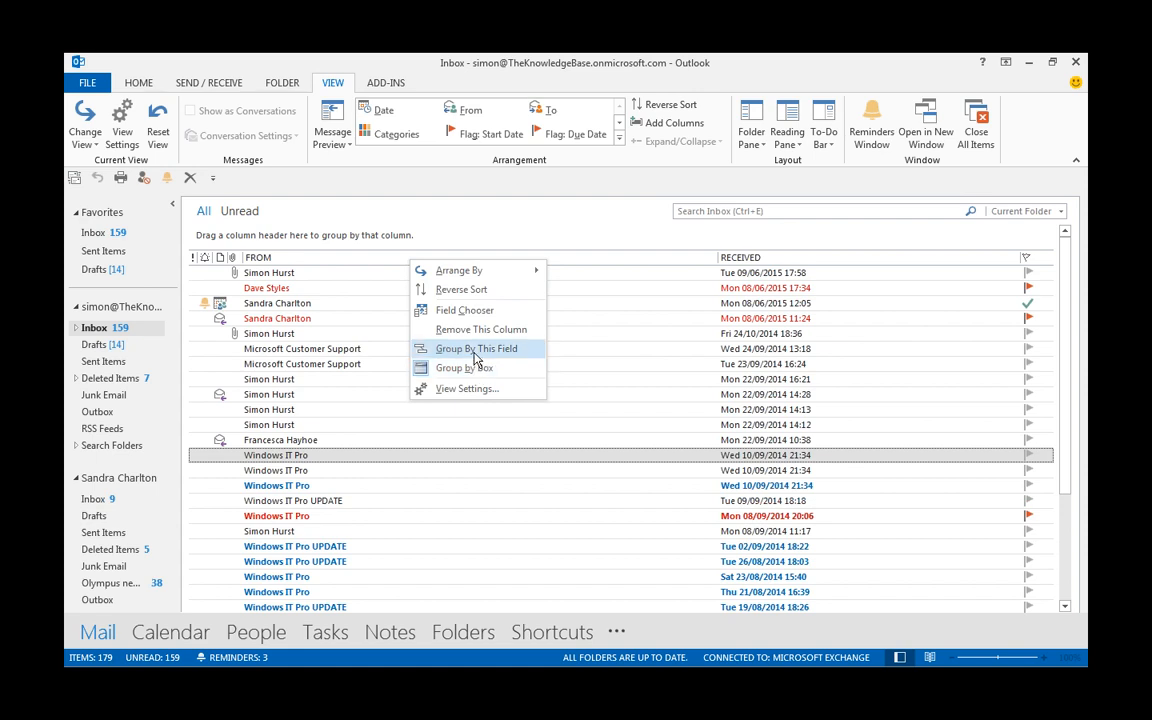
click(468, 310)
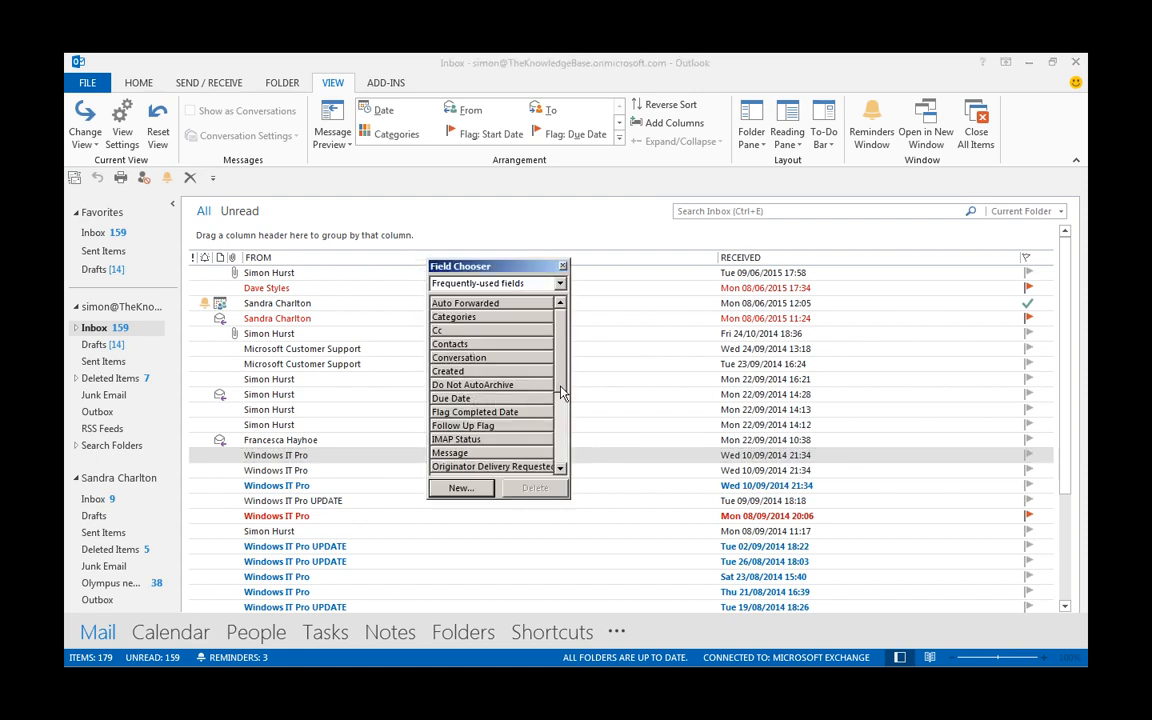
scroll(563, 387, down, 1)
drag(563, 387, 240, 252)
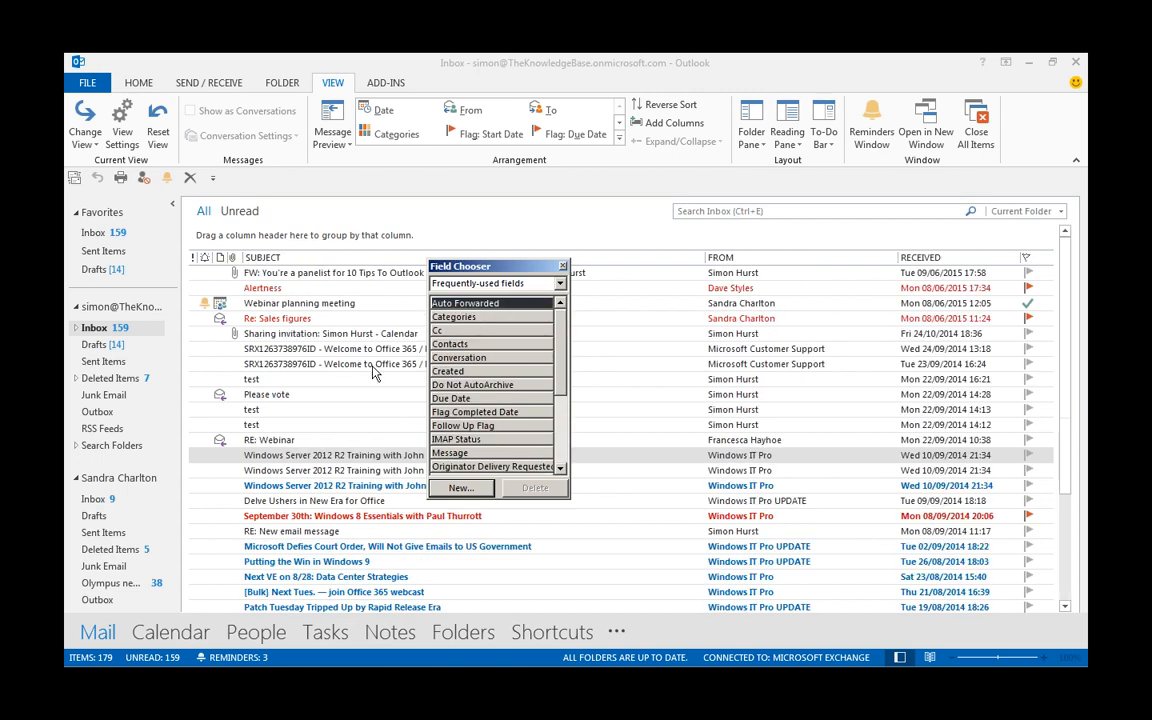
drag(535, 266, 496, 349)
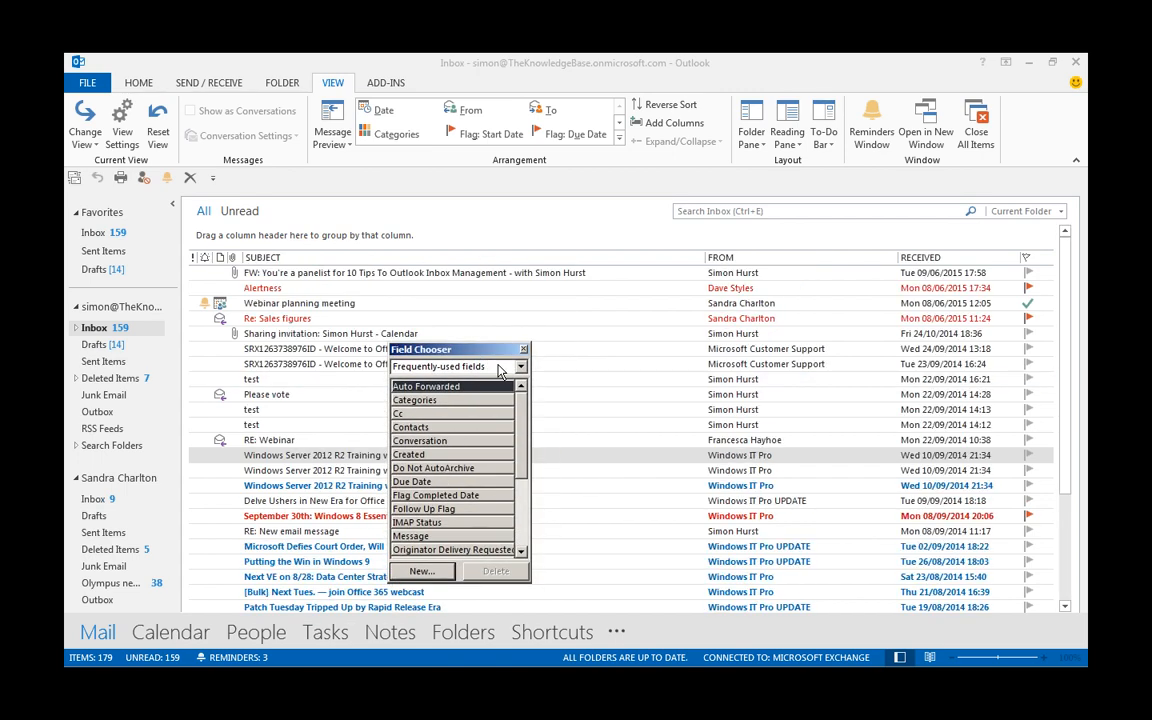
drag(412, 400, 1006, 267)
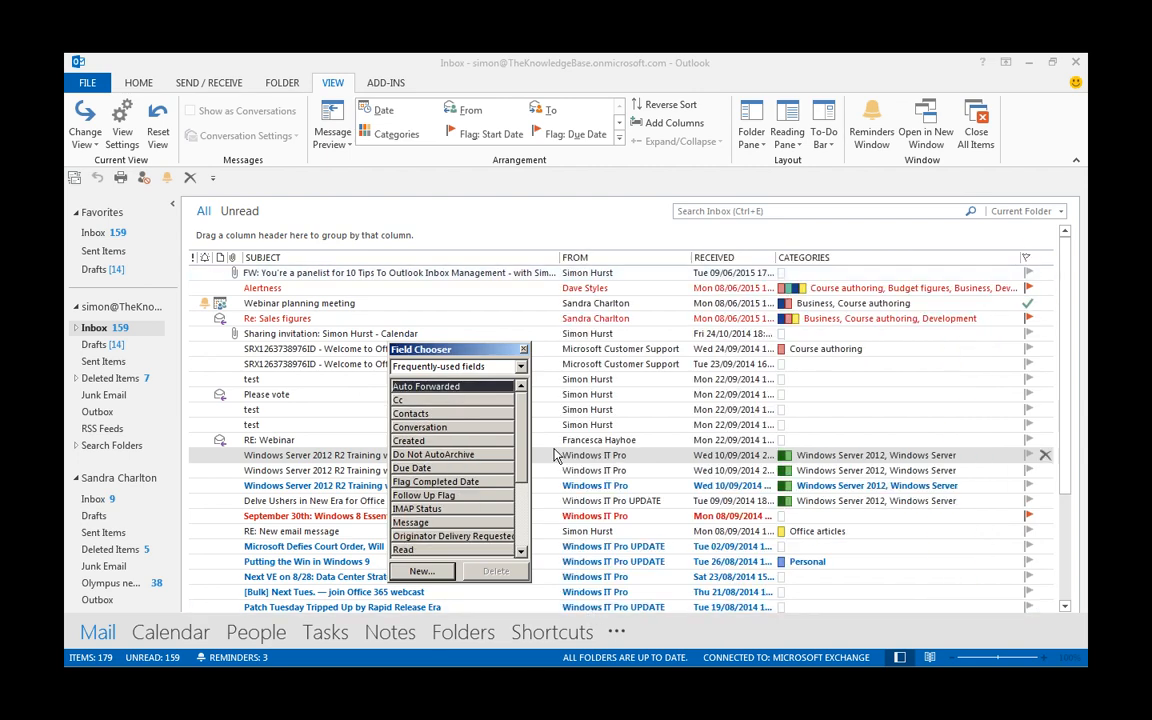
click(524, 351)
mouse_move(558, 257)
mouse_down()
mouse_move(445, 260)
mouse_move(572, 260)
mouse_up()
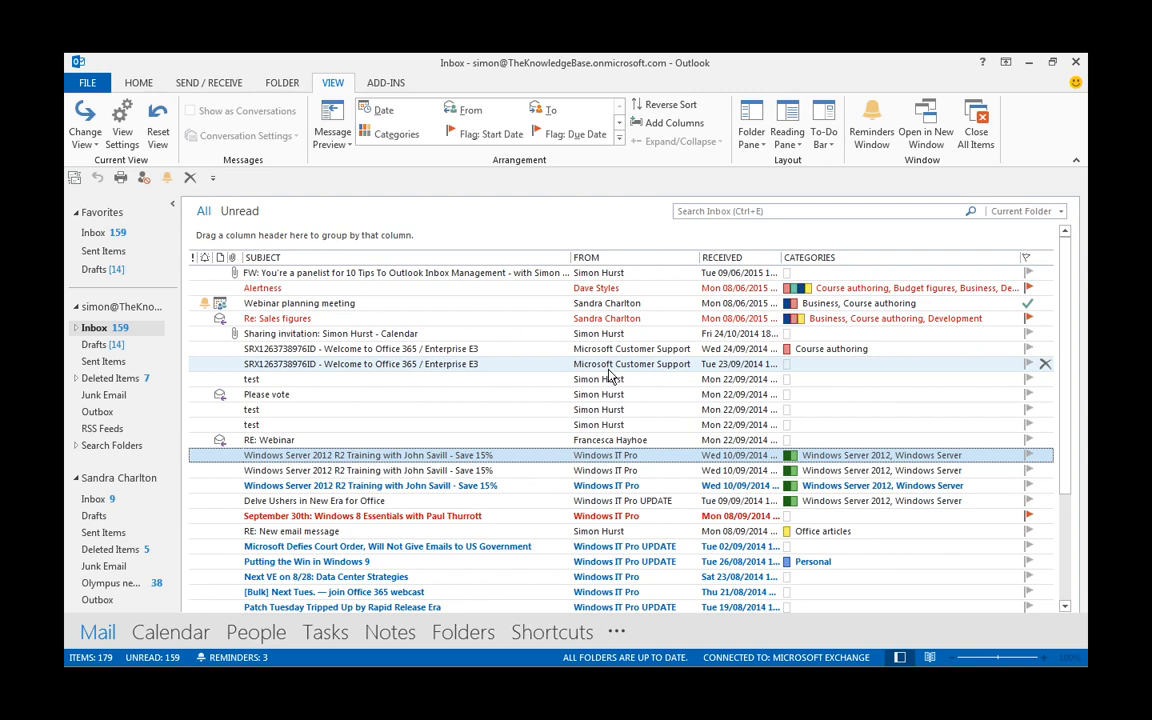
- Arrange the inbox by Received, and show the second mailbox's Inbox as conversations for this folder only
click(722, 258)
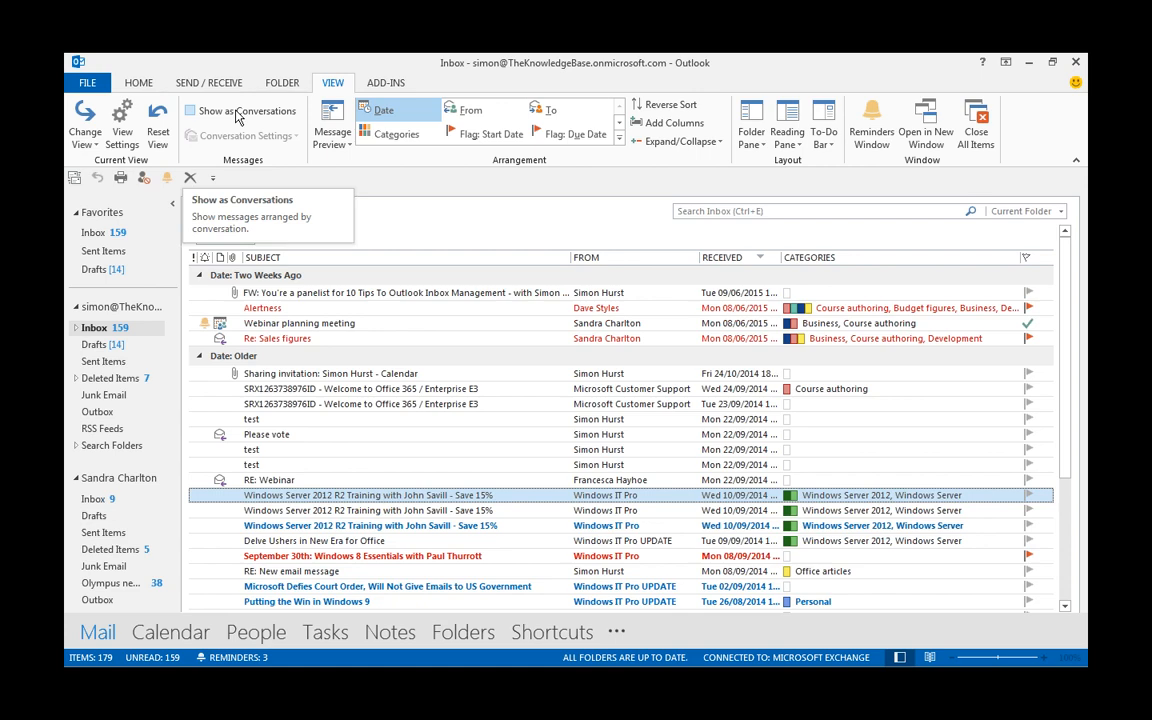
click(106, 502)
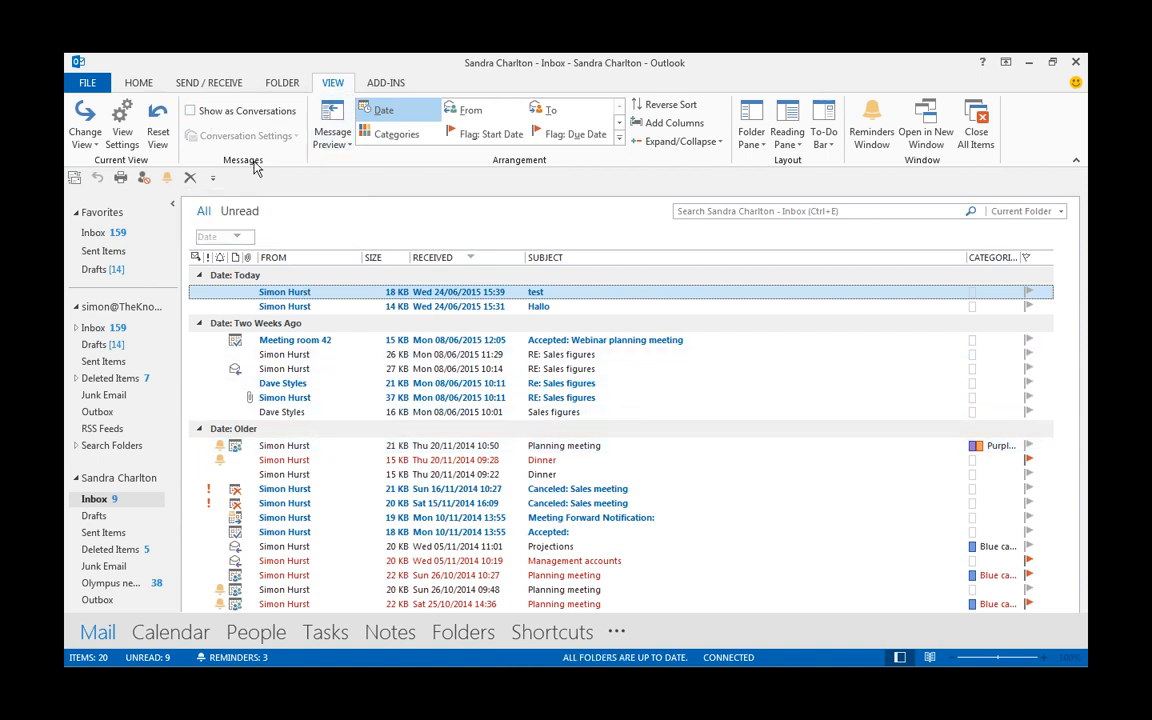
click(191, 111)
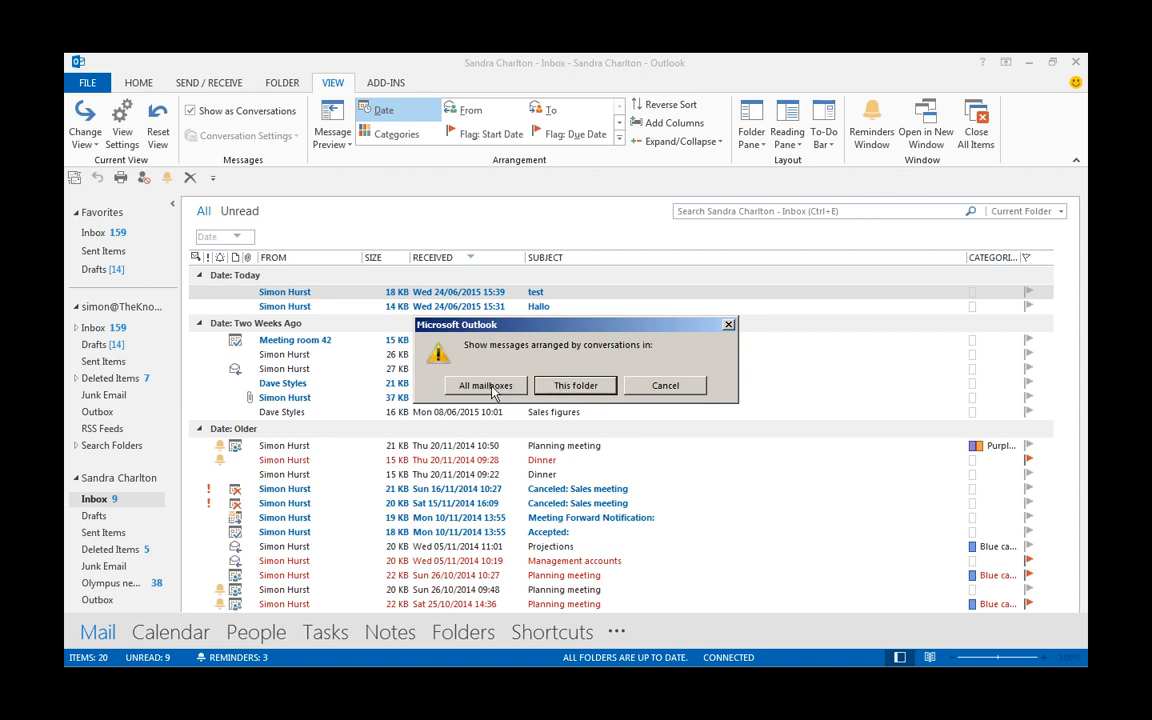
click(578, 388)
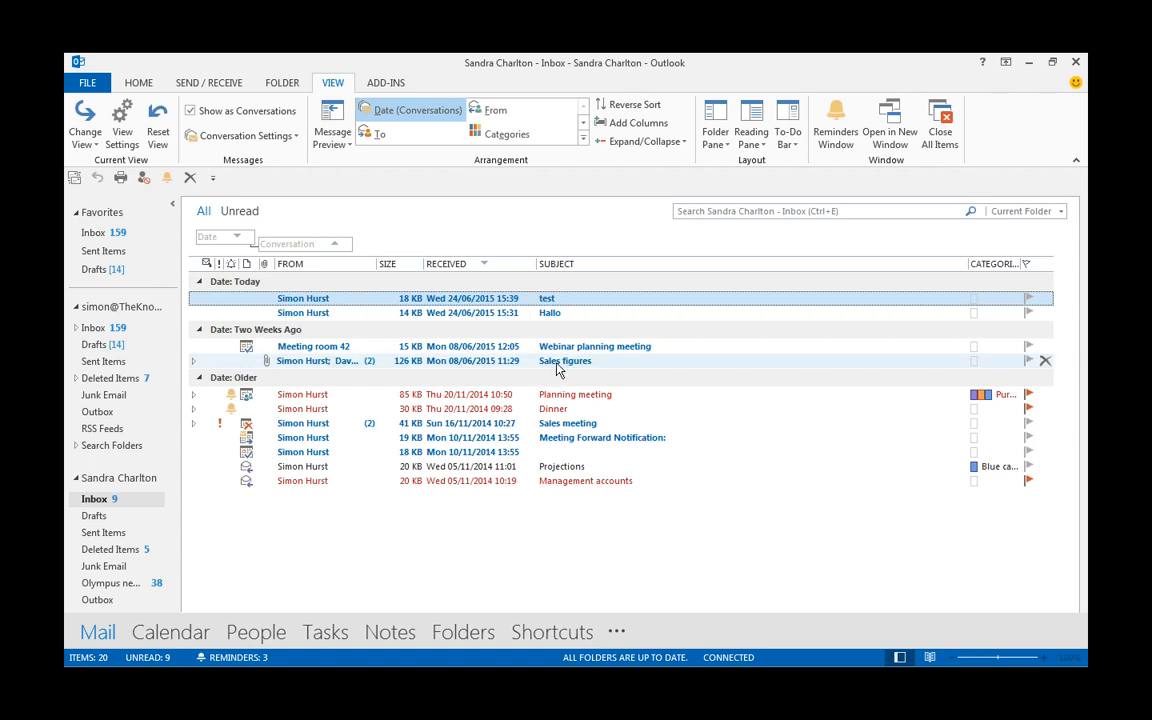
- Expand and collapse the Sales figures conversation, and view the available conversation settings
click(196, 366)
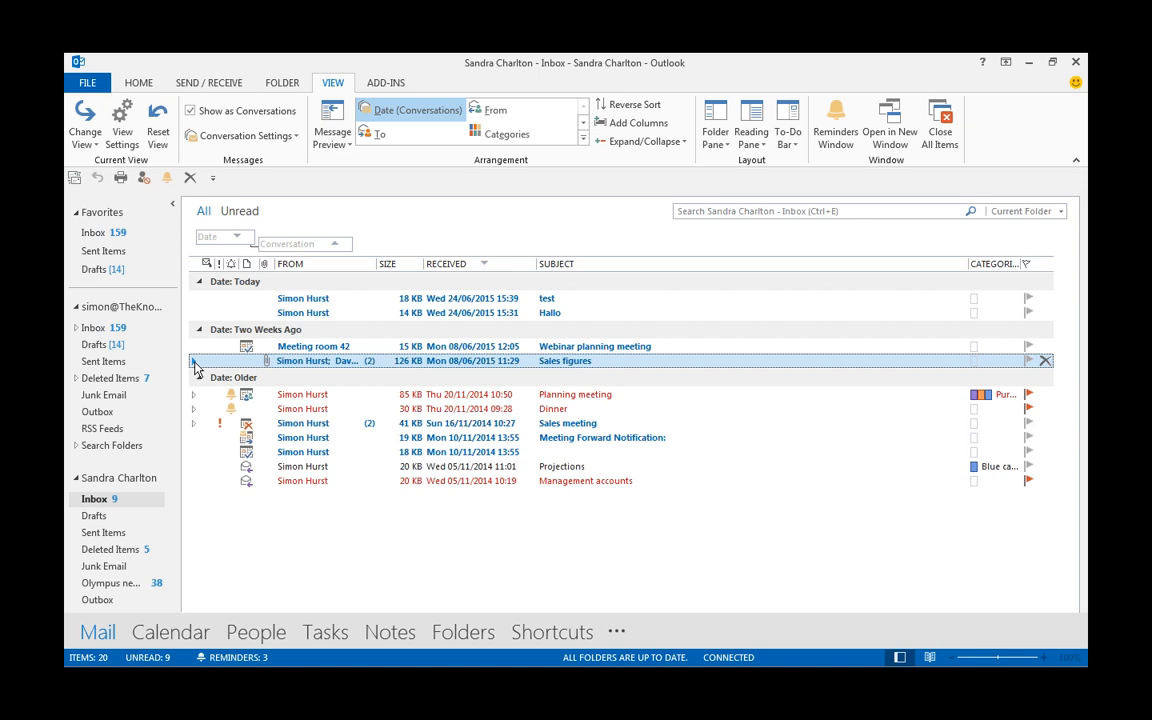
click(195, 363)
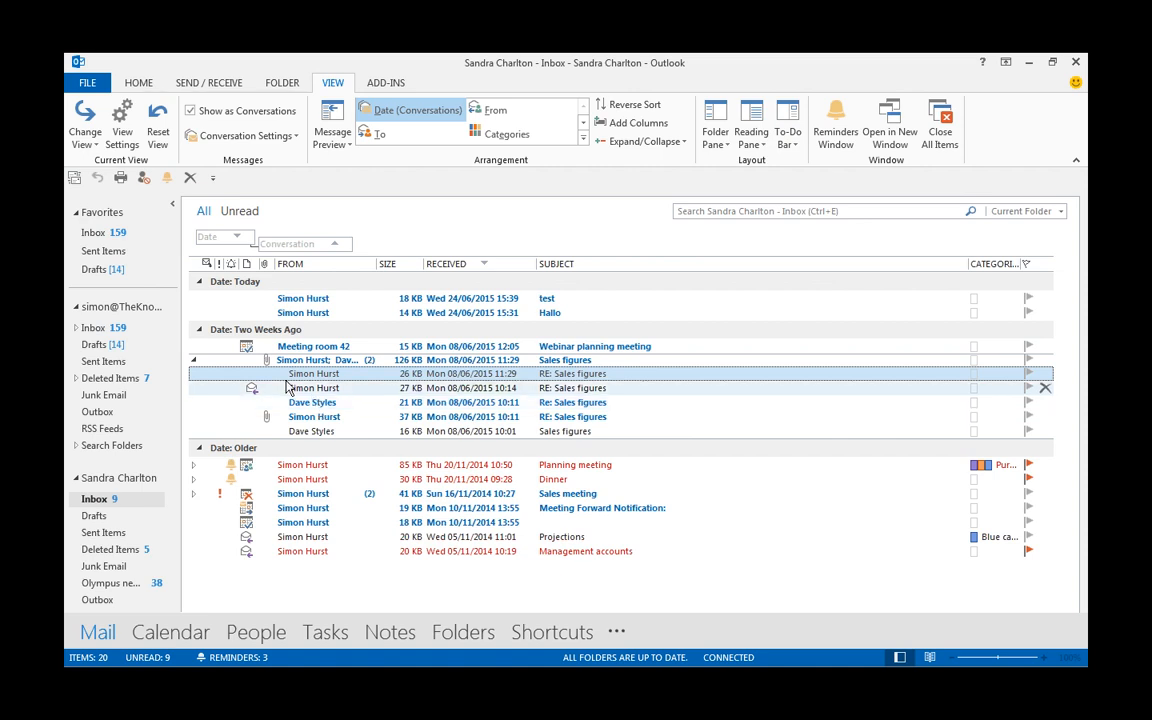
click(195, 362)
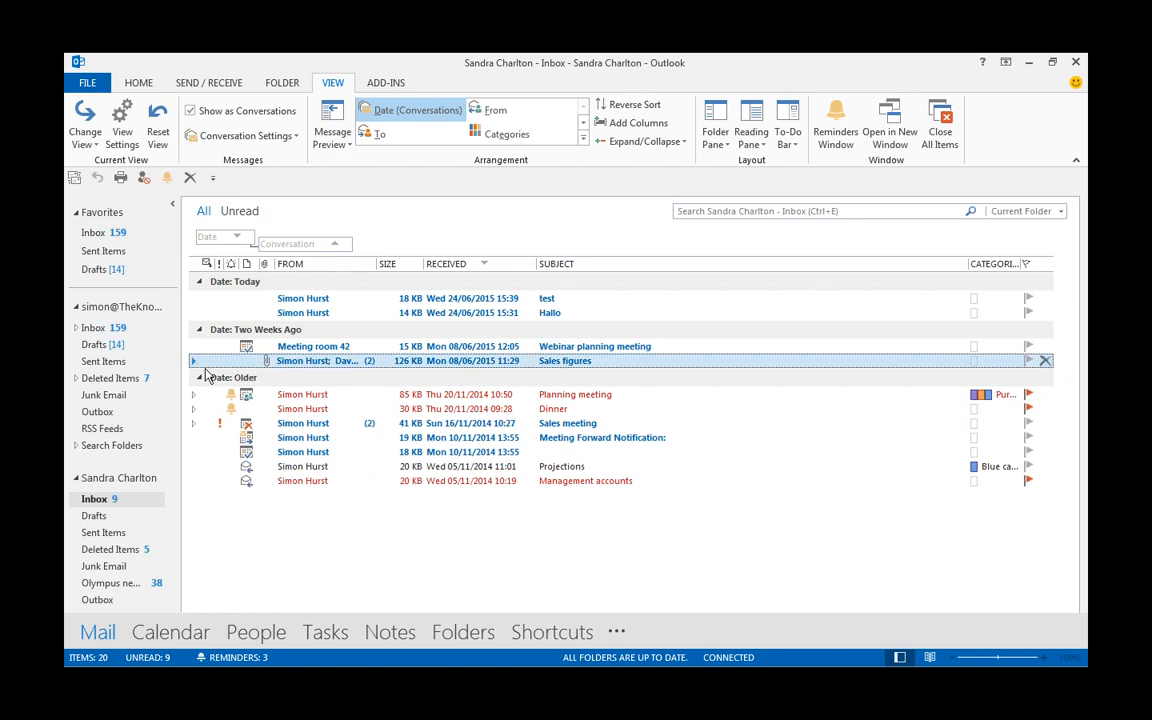
click(297, 140)
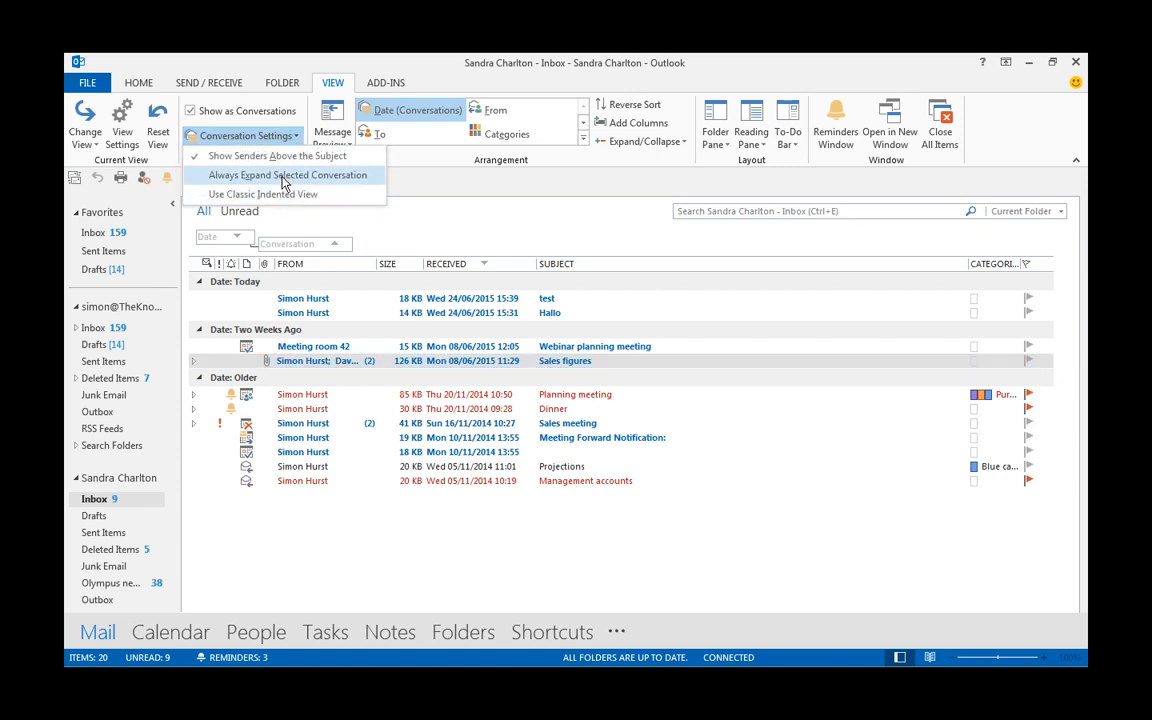
- Review the Conversation Clean Up settings in the Mail section of the program options
click(140, 85)
click(142, 86)
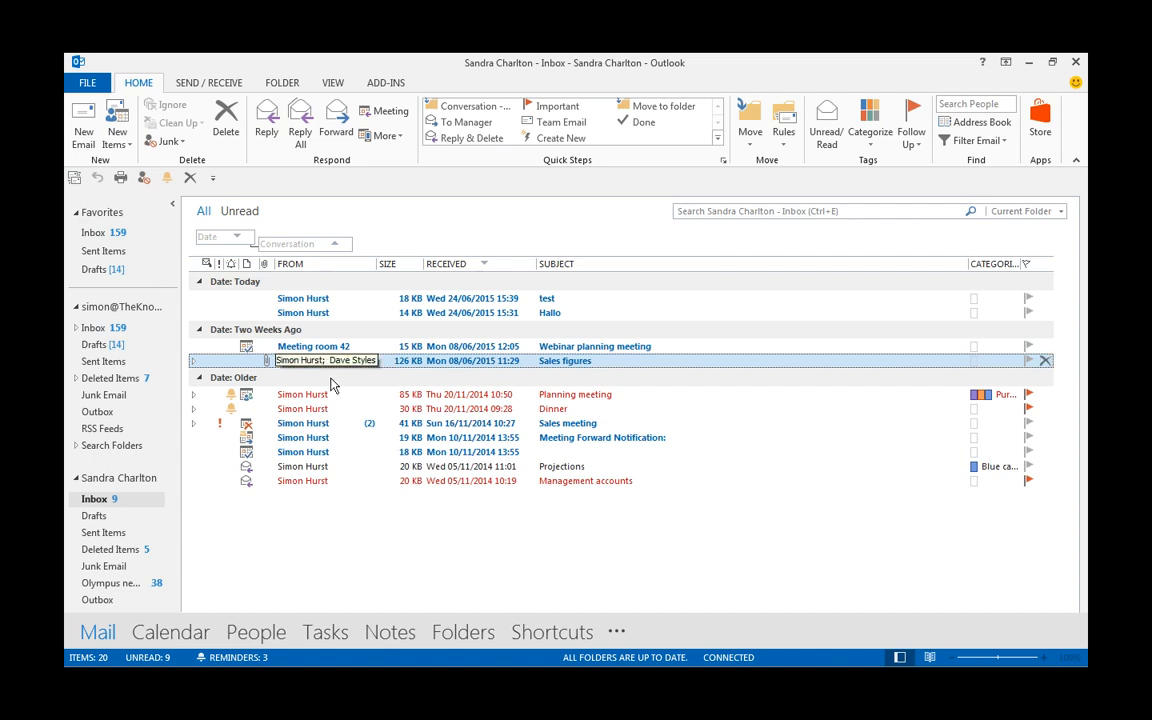
drag(345, 361, 296, 382)
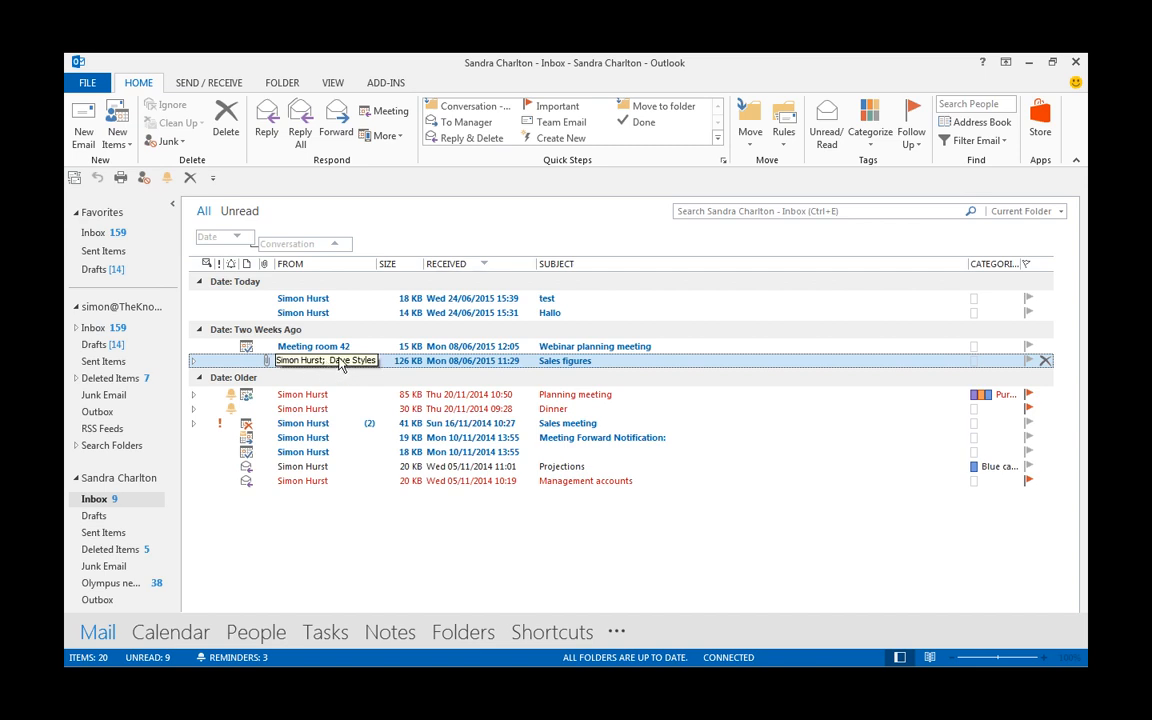
click(88, 83)
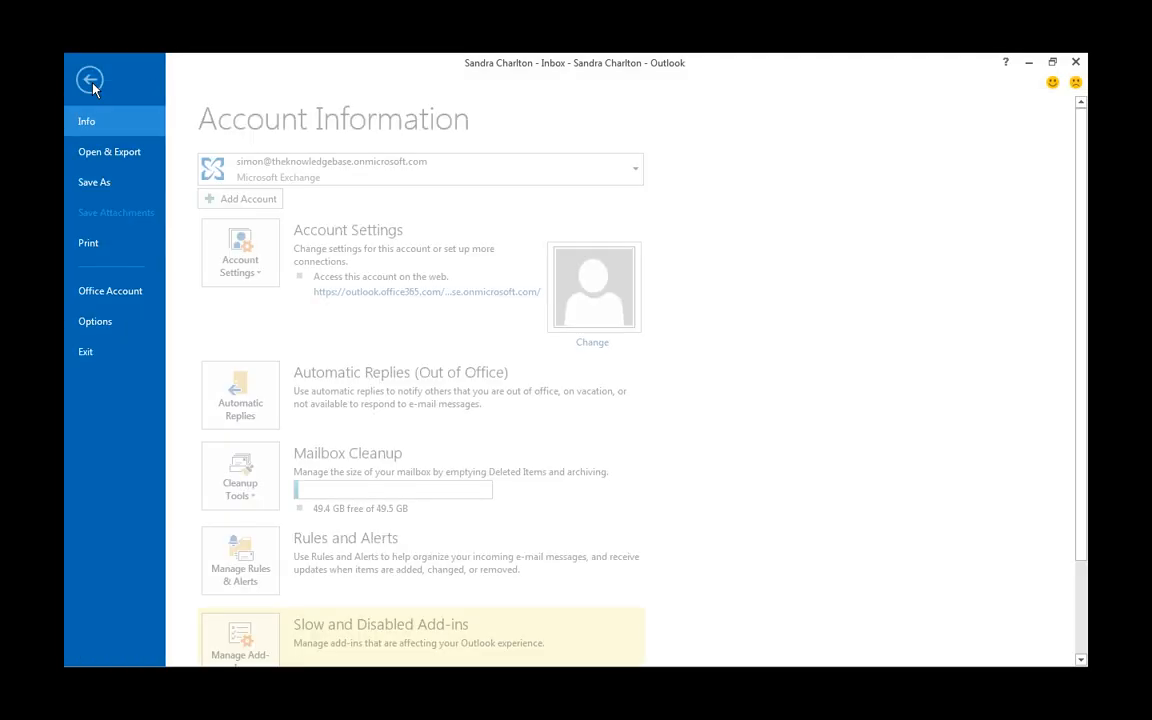
click(113, 328)
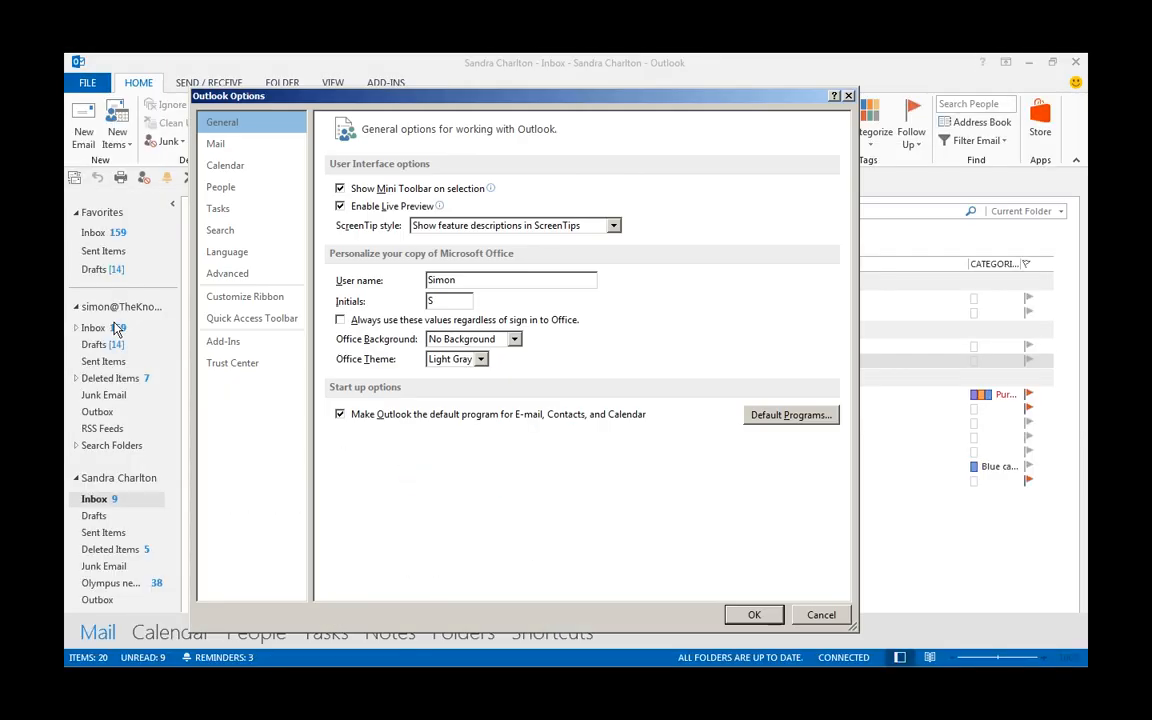
click(213, 148)
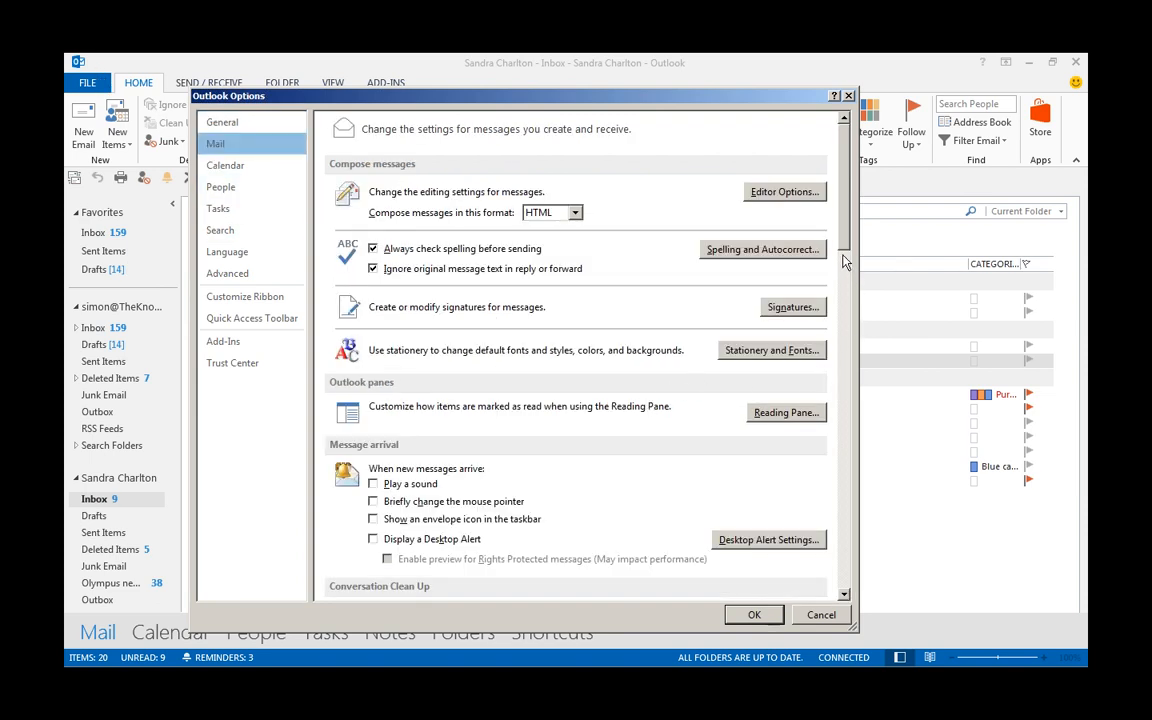
scroll(760, 280, down, 5)
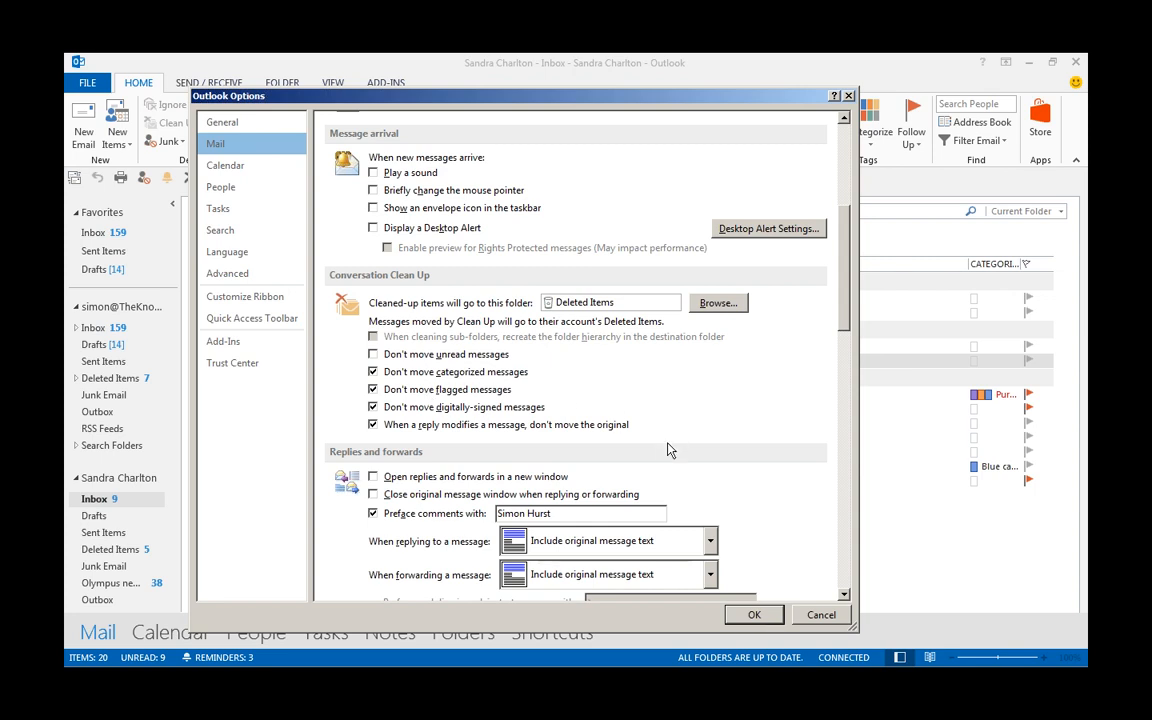
click(820, 615)
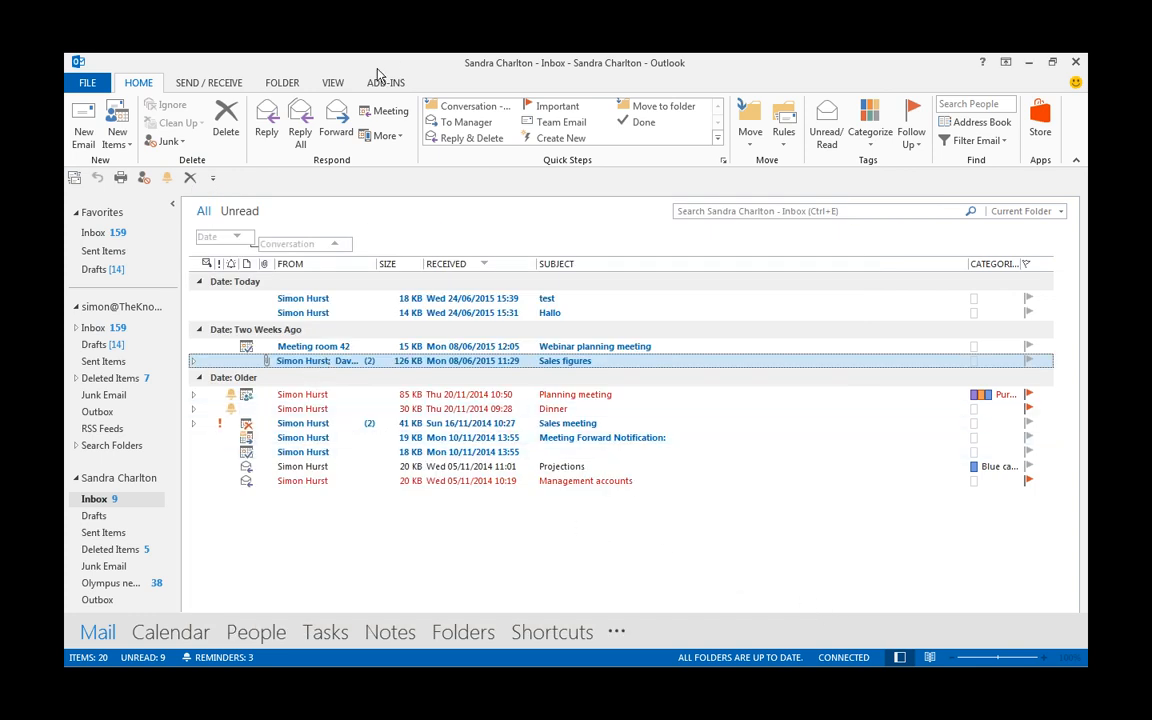
- Turn off the conversation arrangement for this folder only, and arrange the list by From and back by Received
click(334, 84)
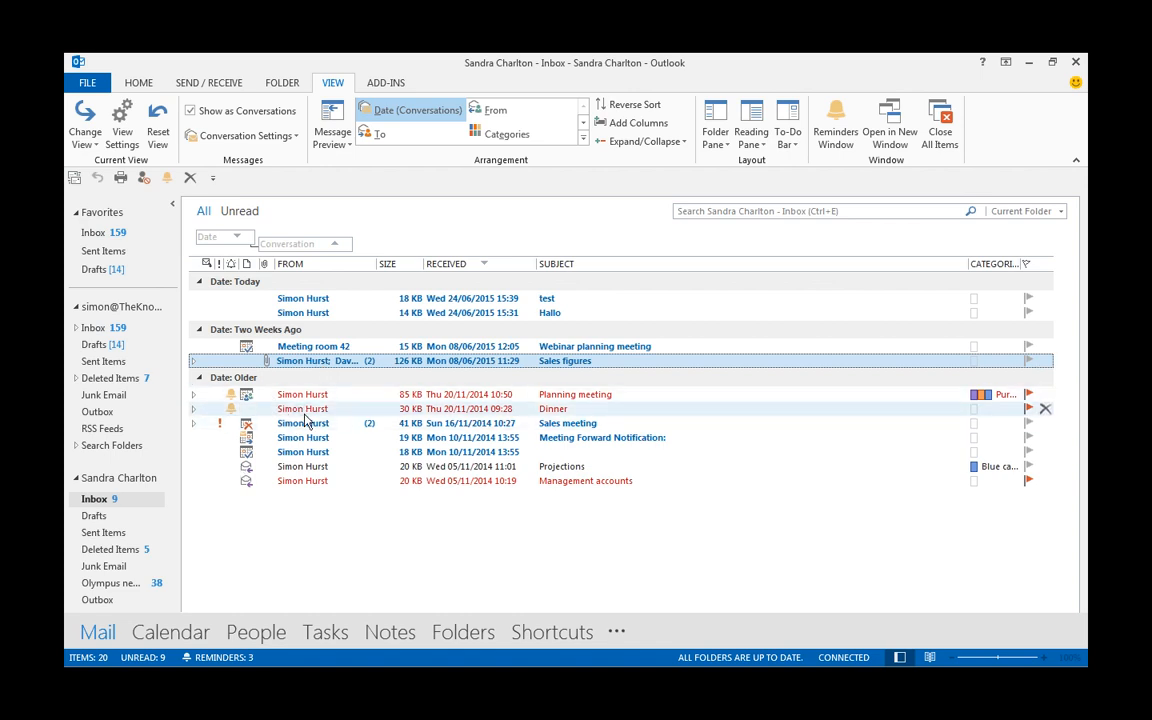
click(191, 112)
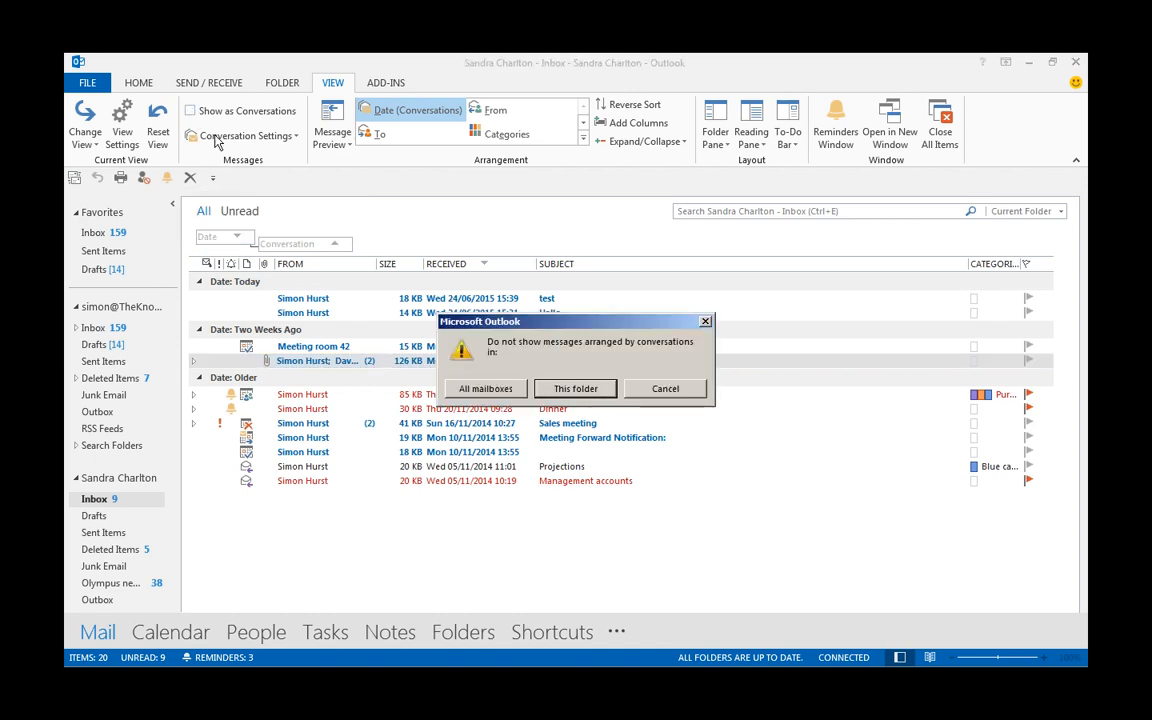
click(578, 390)
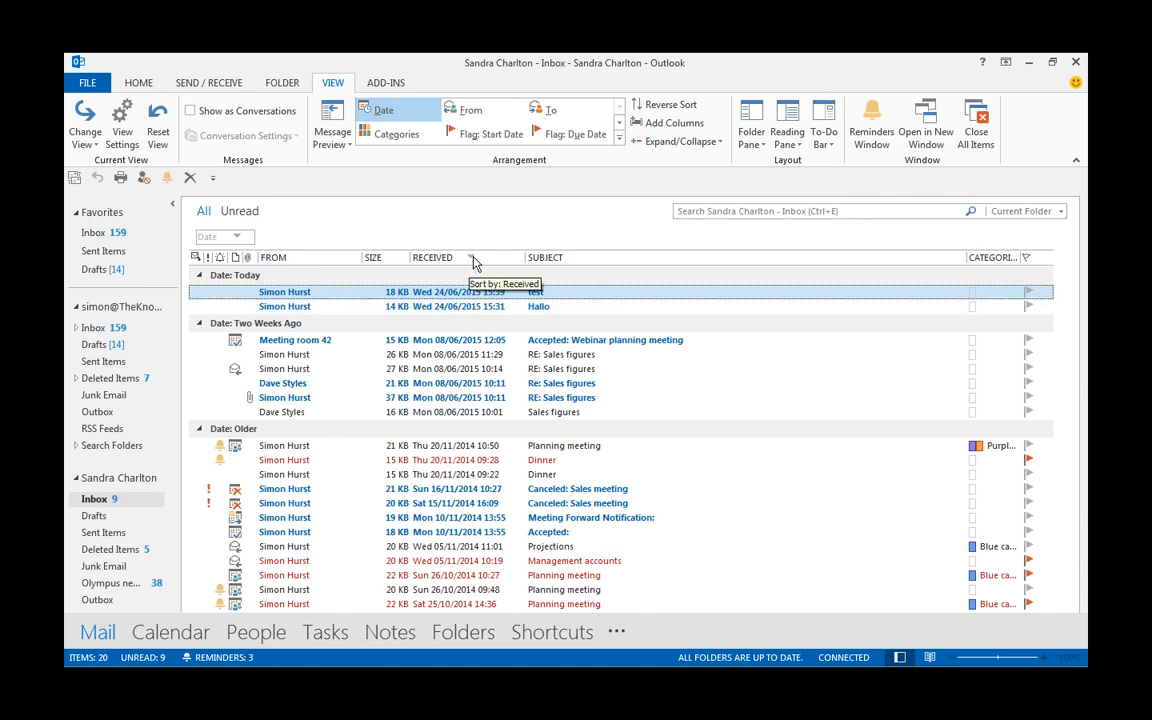
click(338, 262)
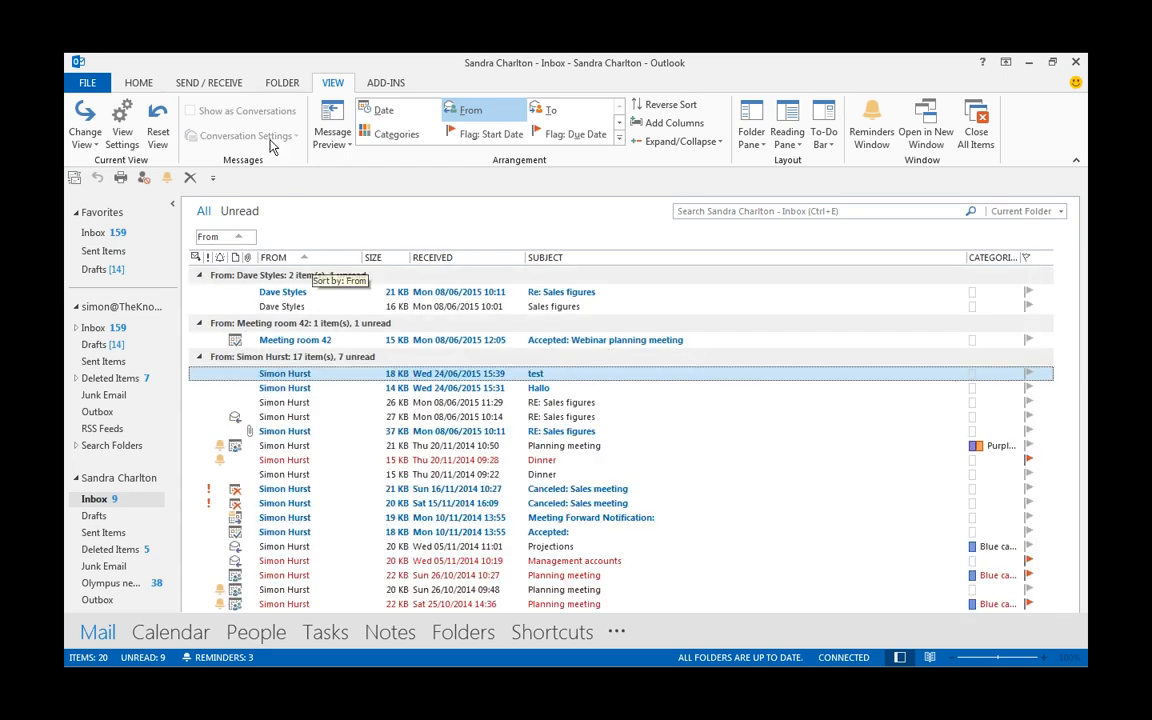
click(490, 260)
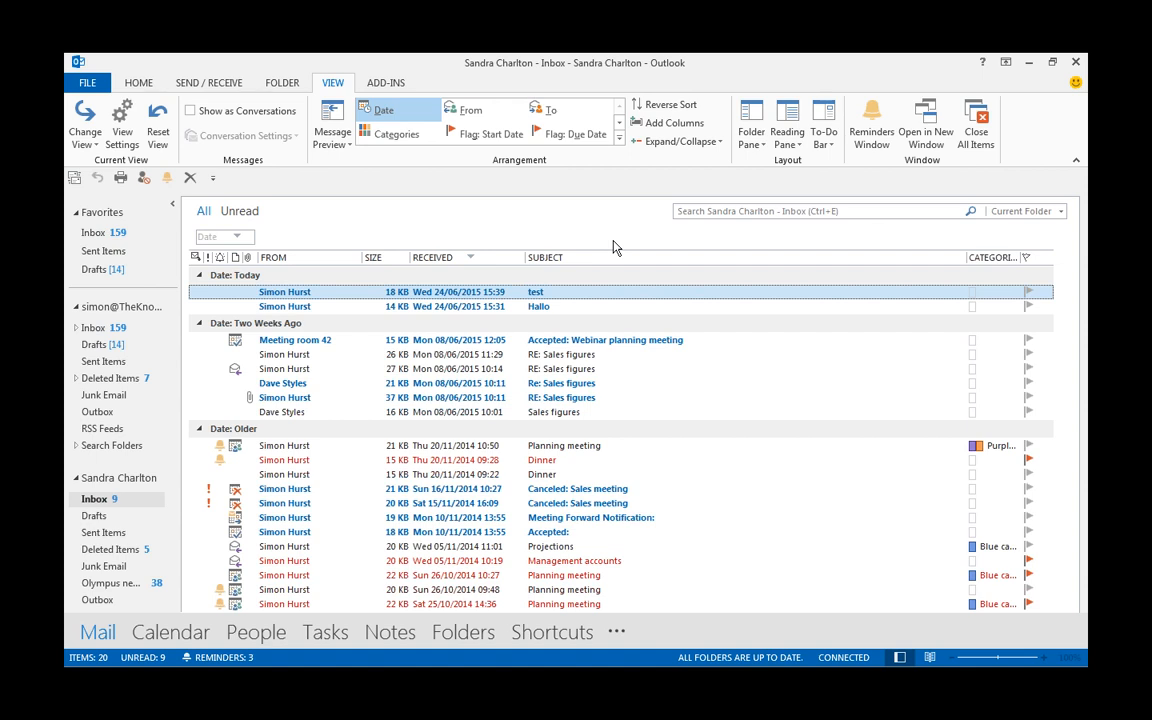
- Search the second mailbox's Inbox for "office"
click(693, 211)
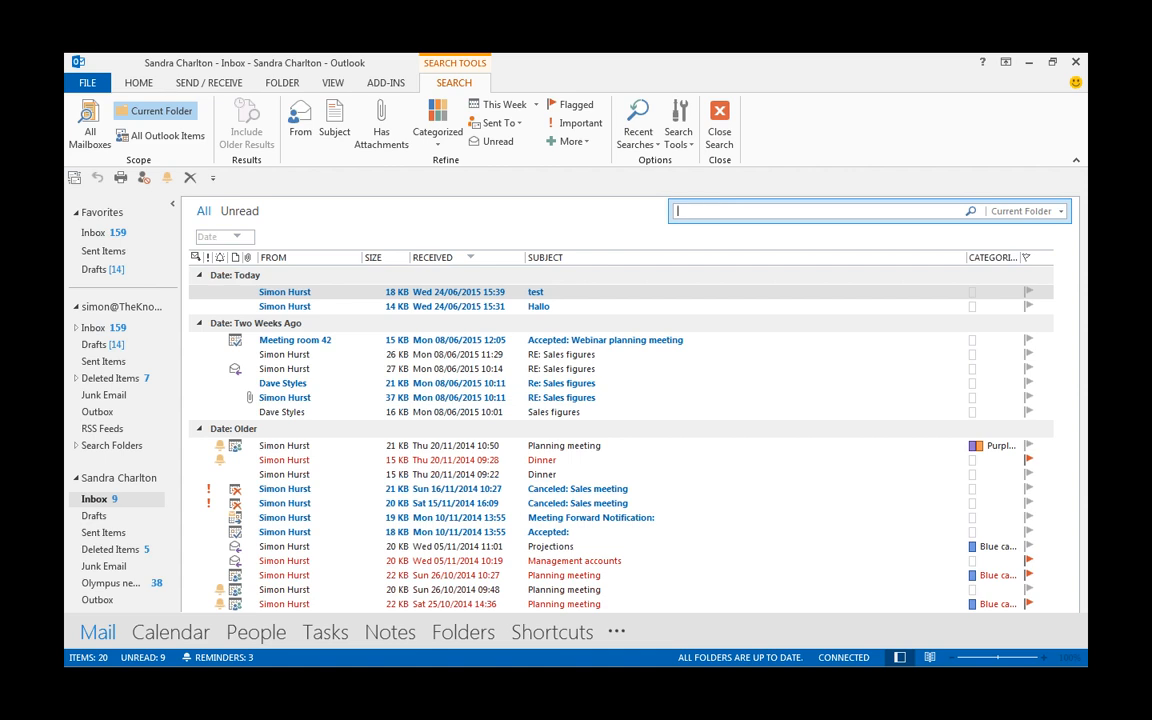
text(offic)
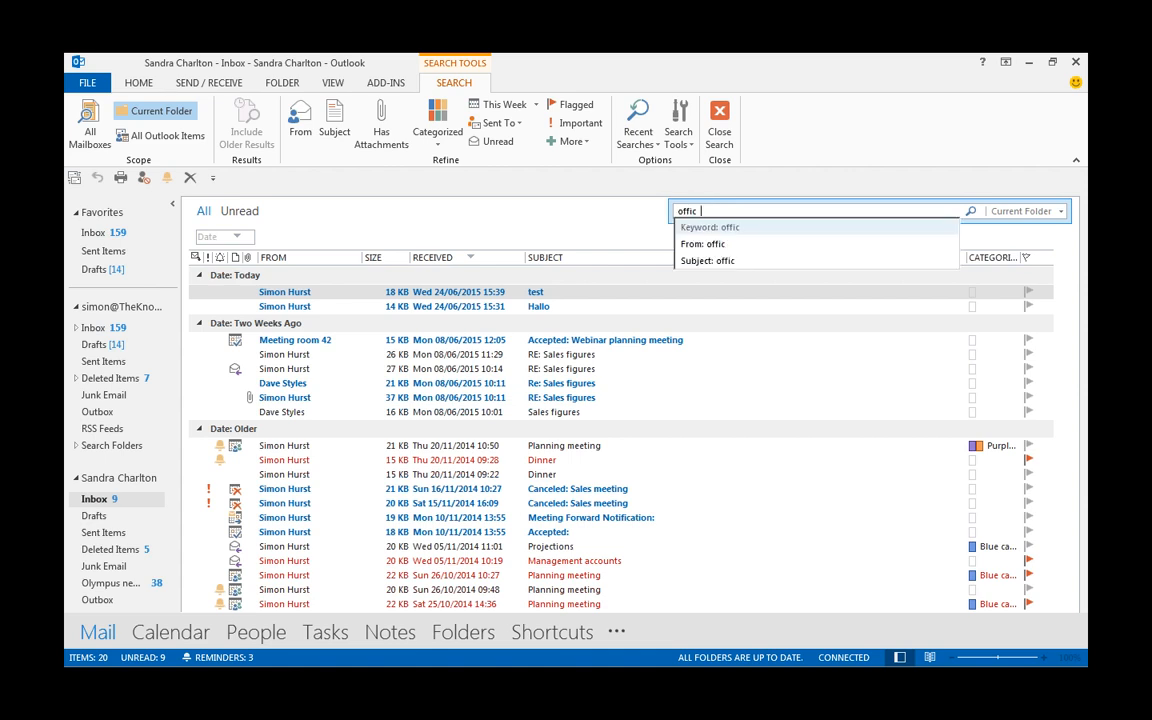
text(e)
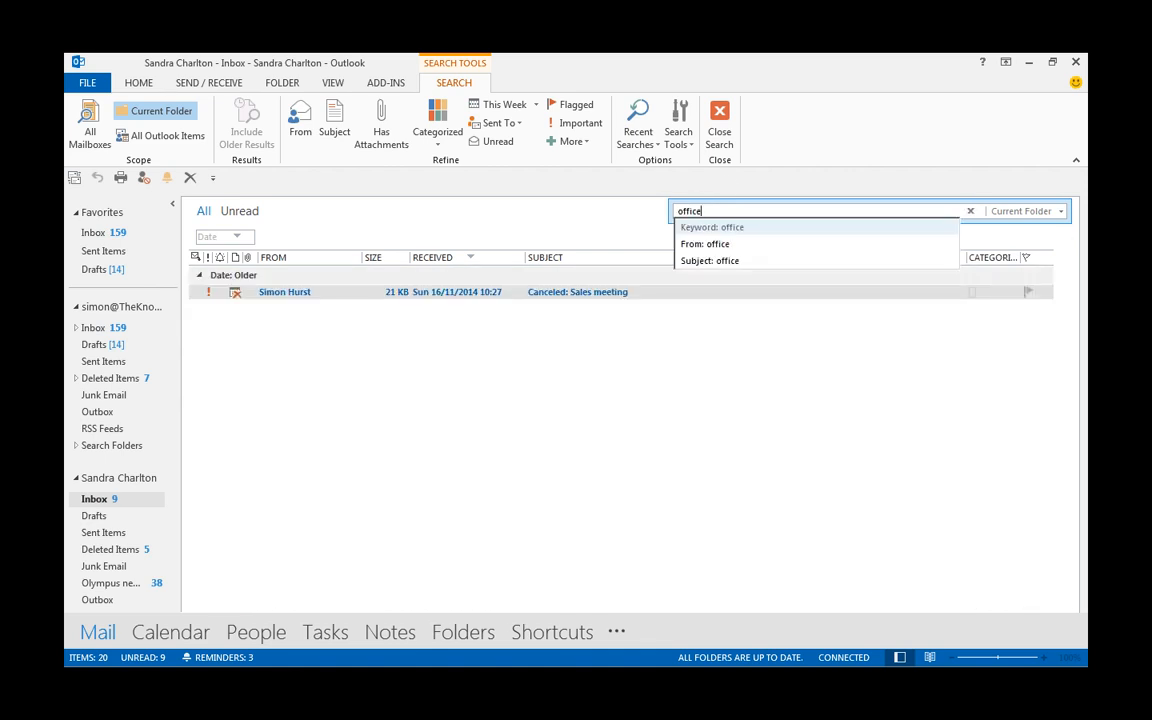
key(Return)
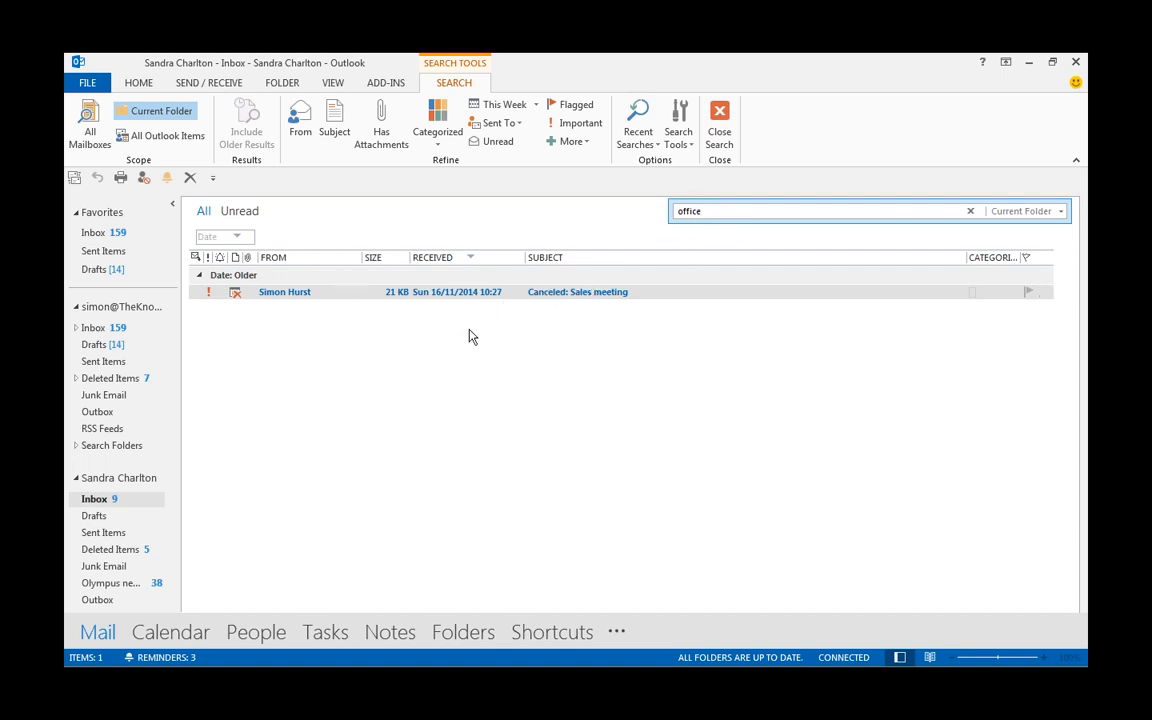
- Search the first mailbox's Inbox for "office"
click(94, 328)
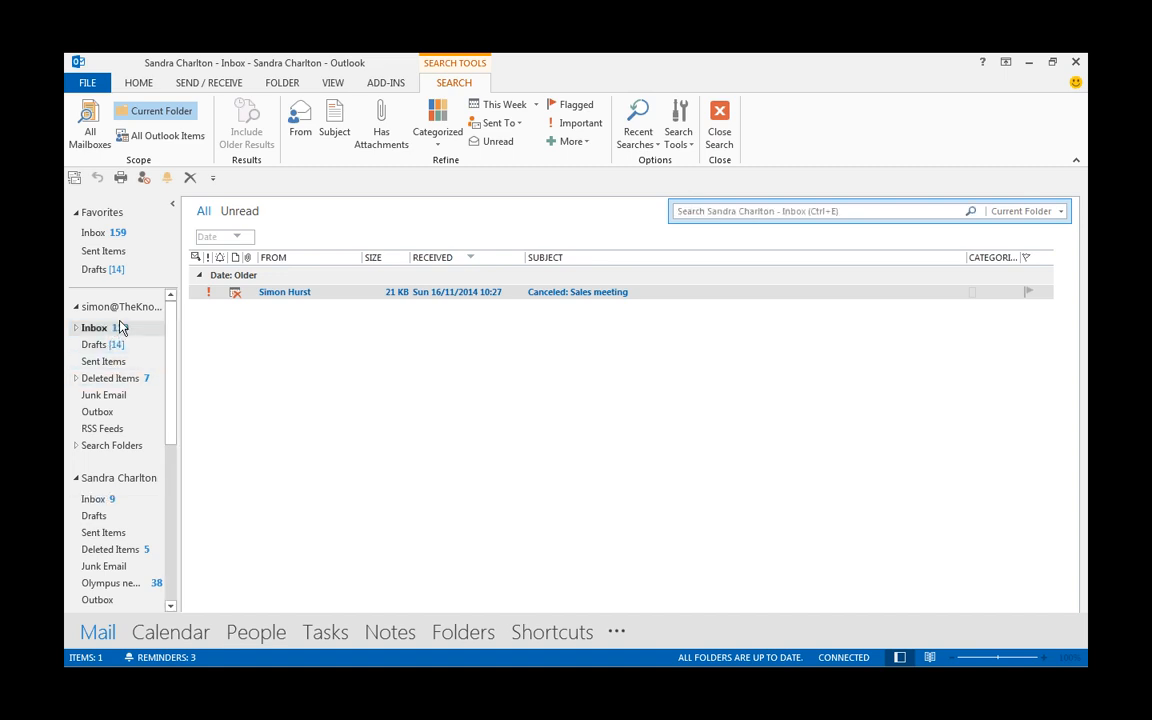
click(745, 211)
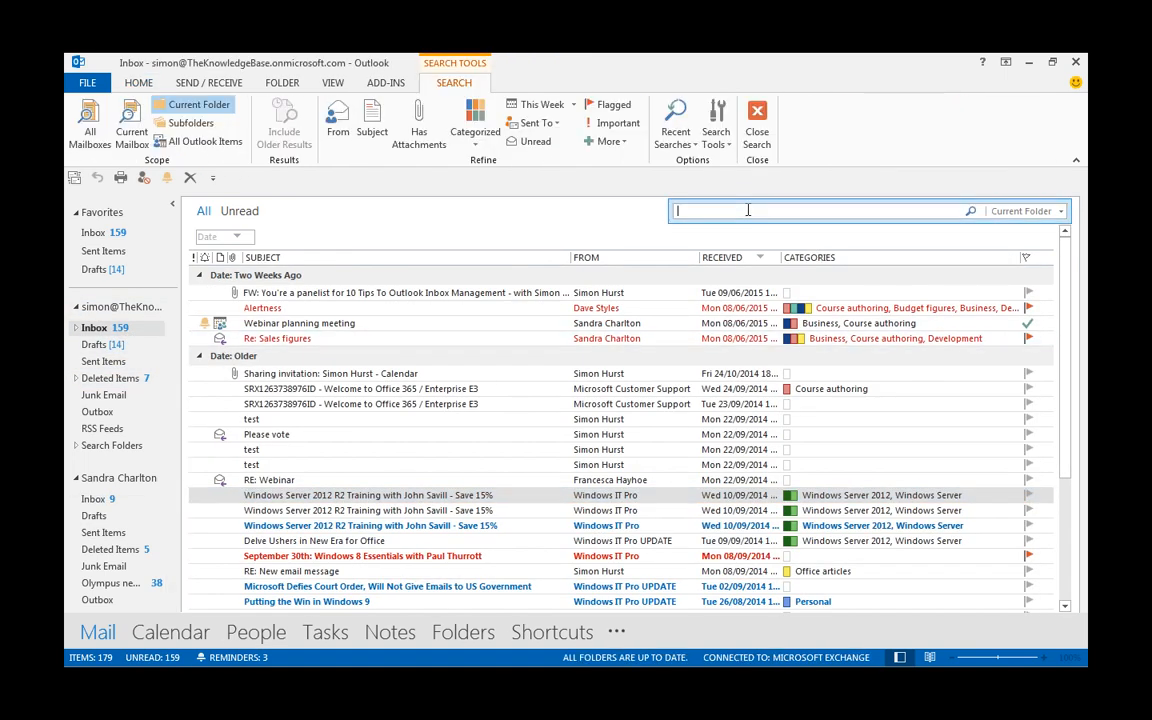
text(office)
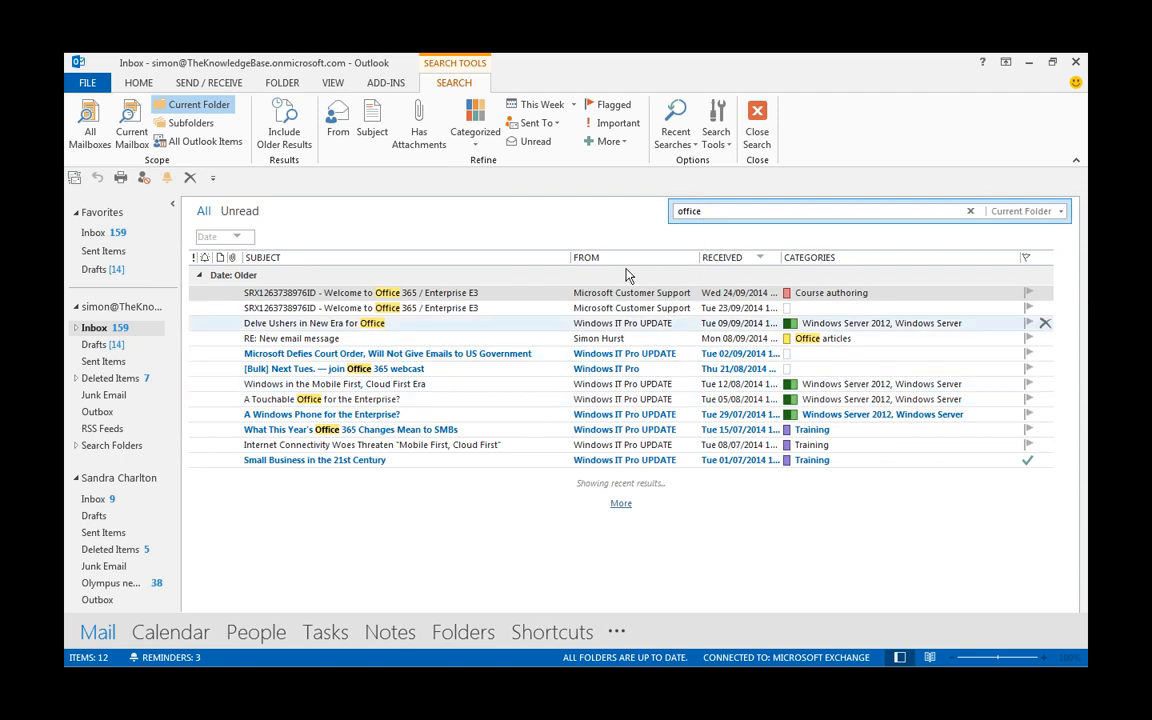
- Widen the "office" search scope progressively to Current Mailbox, All Mailboxes and All Outlook Items
click(1061, 213)
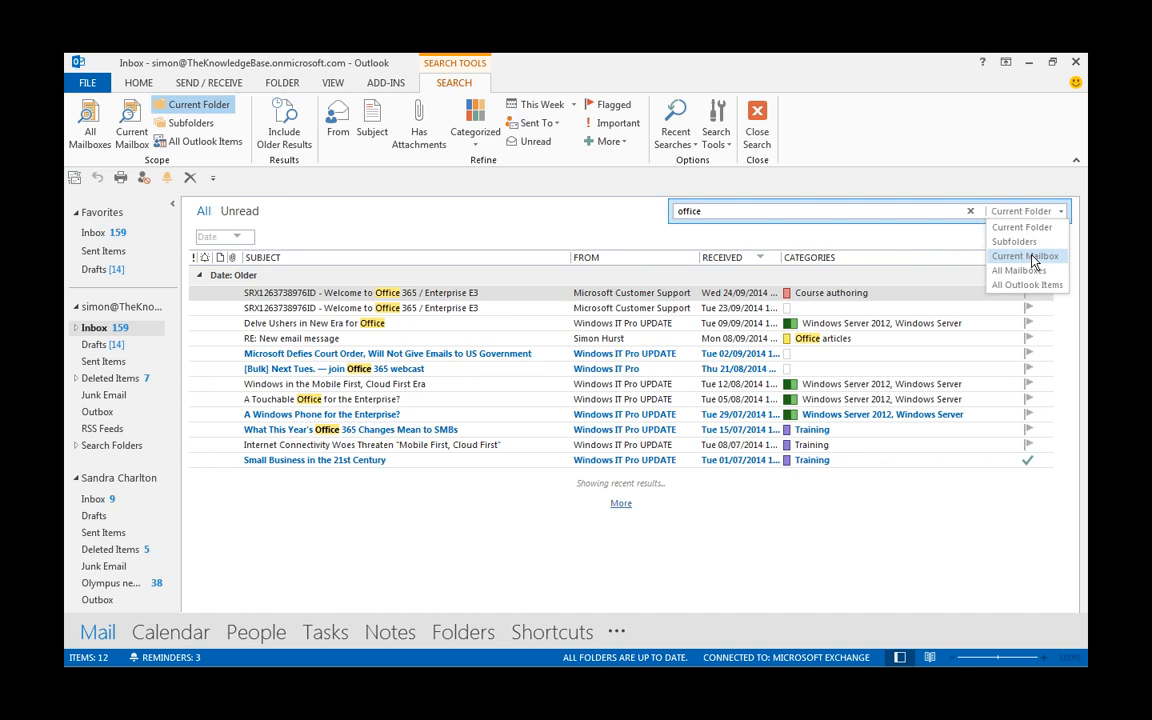
click(1030, 257)
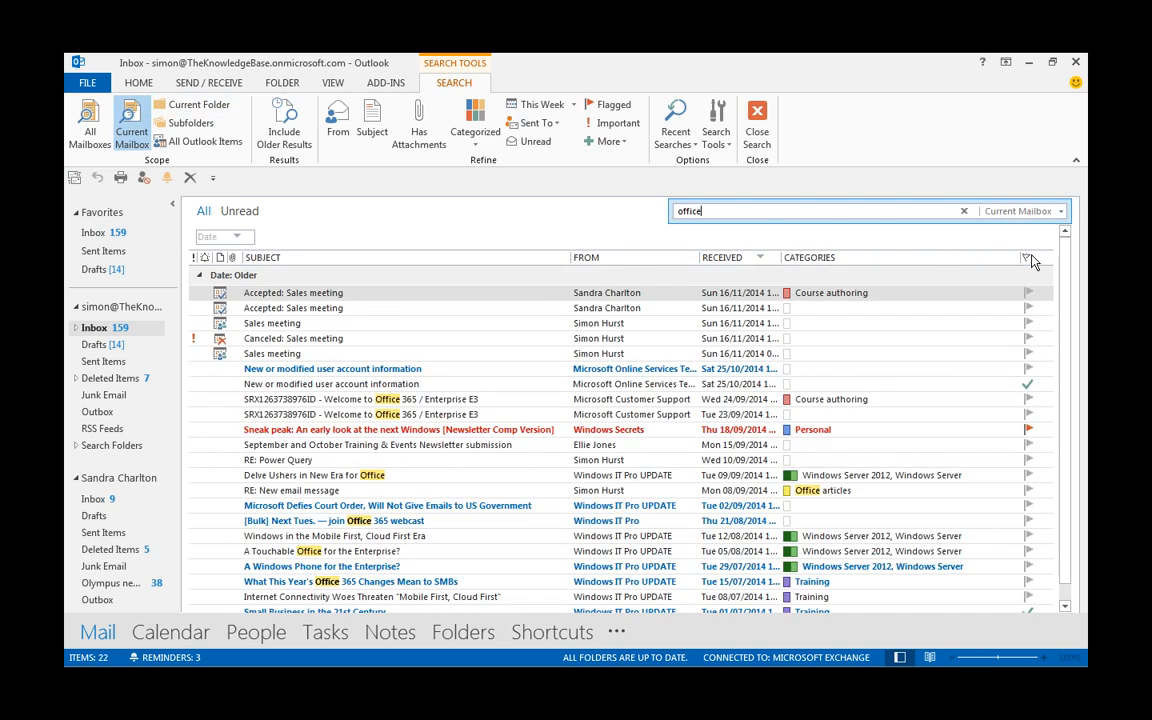
click(1061, 213)
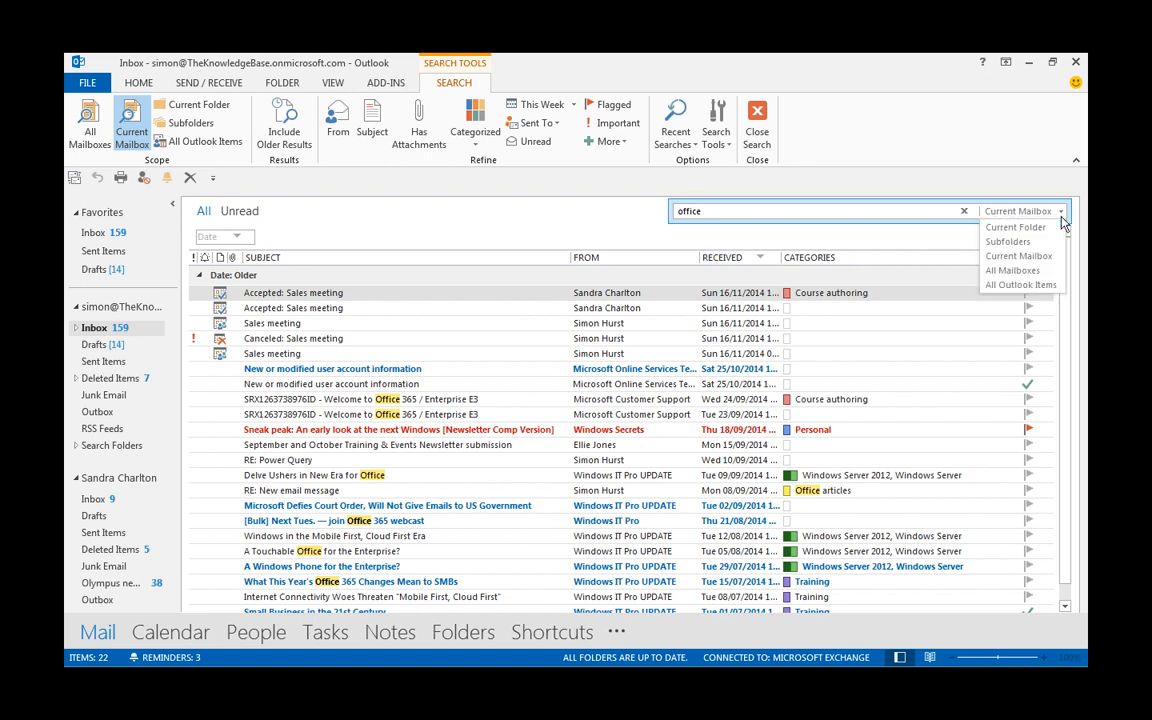
click(1031, 274)
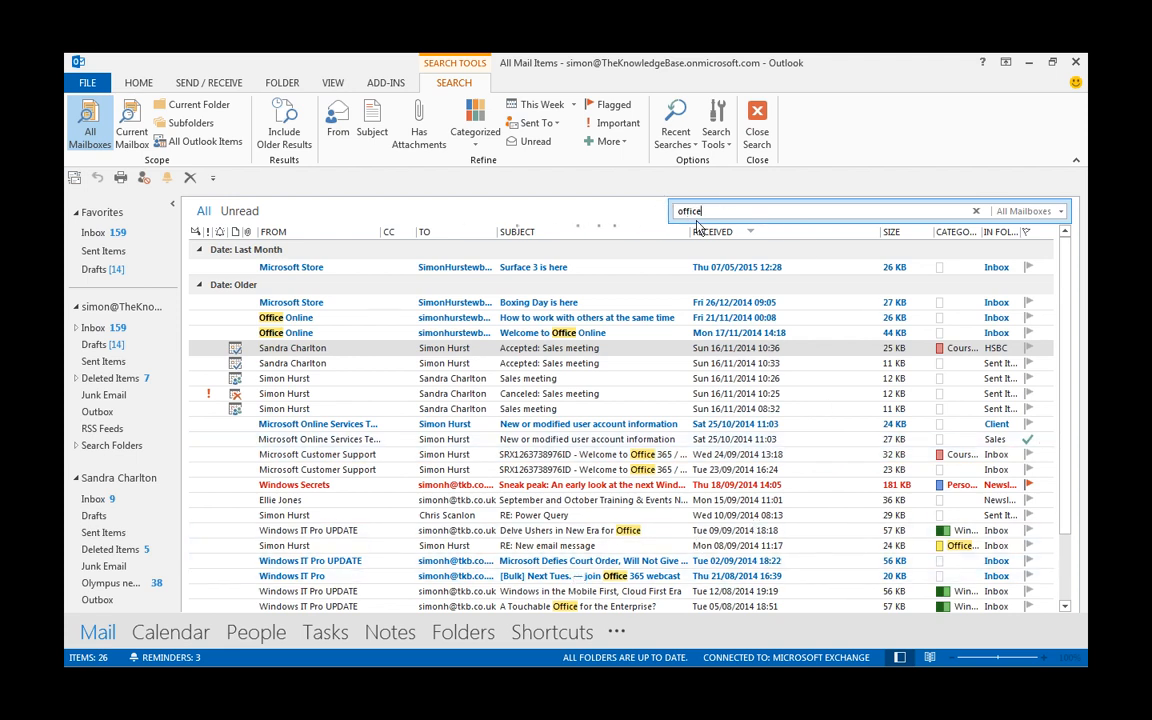
click(1062, 212)
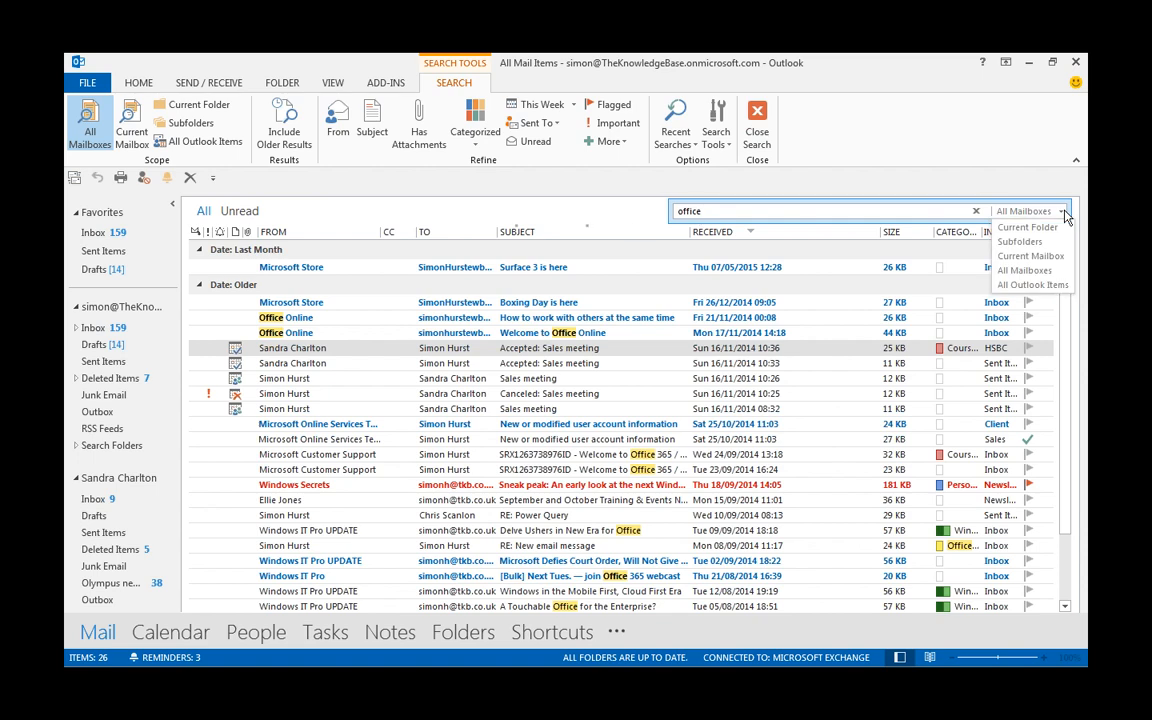
click(1036, 286)
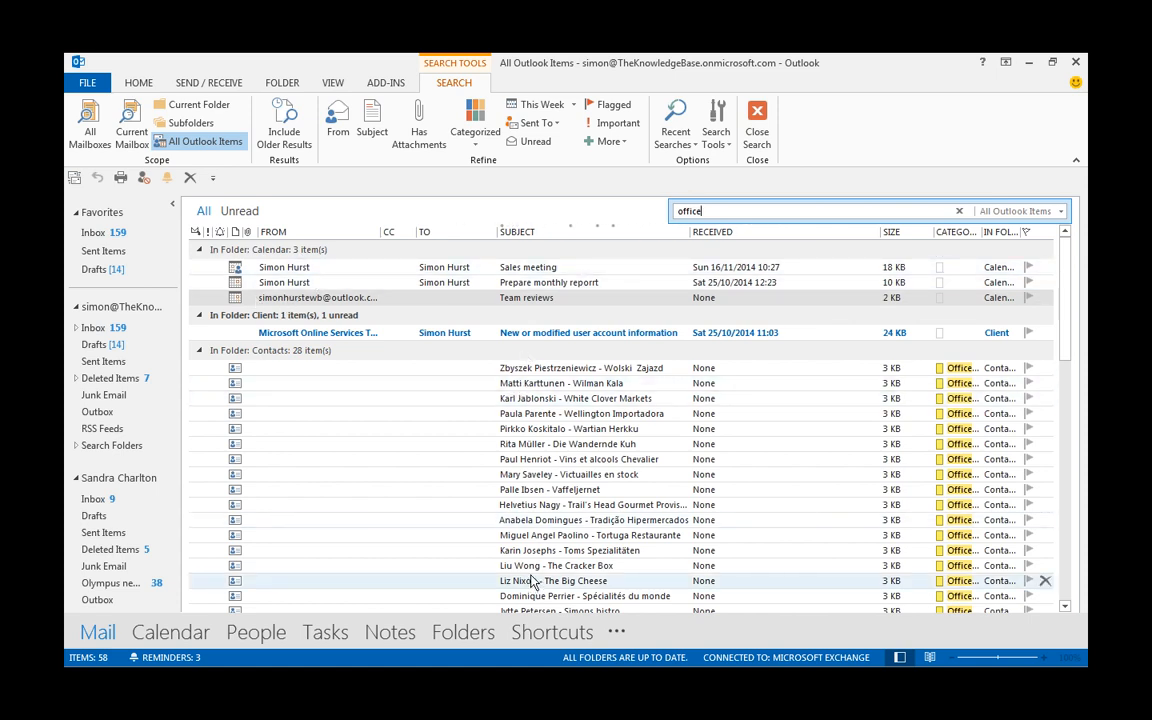
- Set the search scope back to Current Folder, and widen it to Current Mailbox again
click(1064, 214)
click(1020, 225)
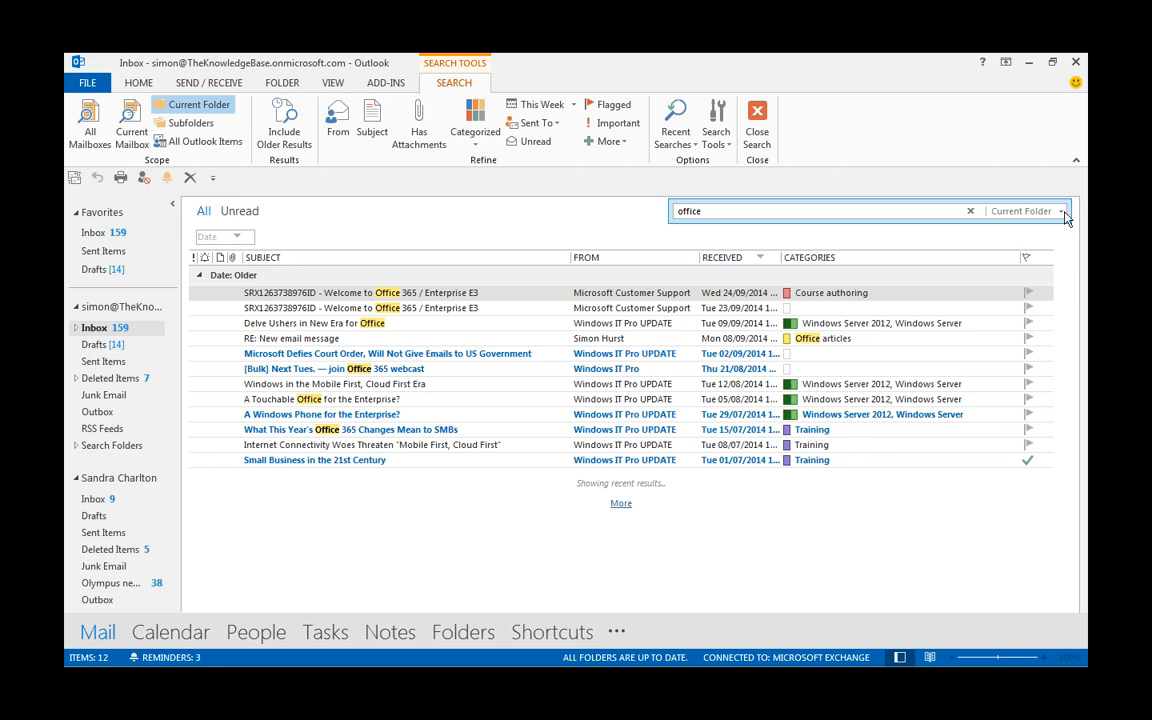
click(1064, 214)
click(1022, 255)
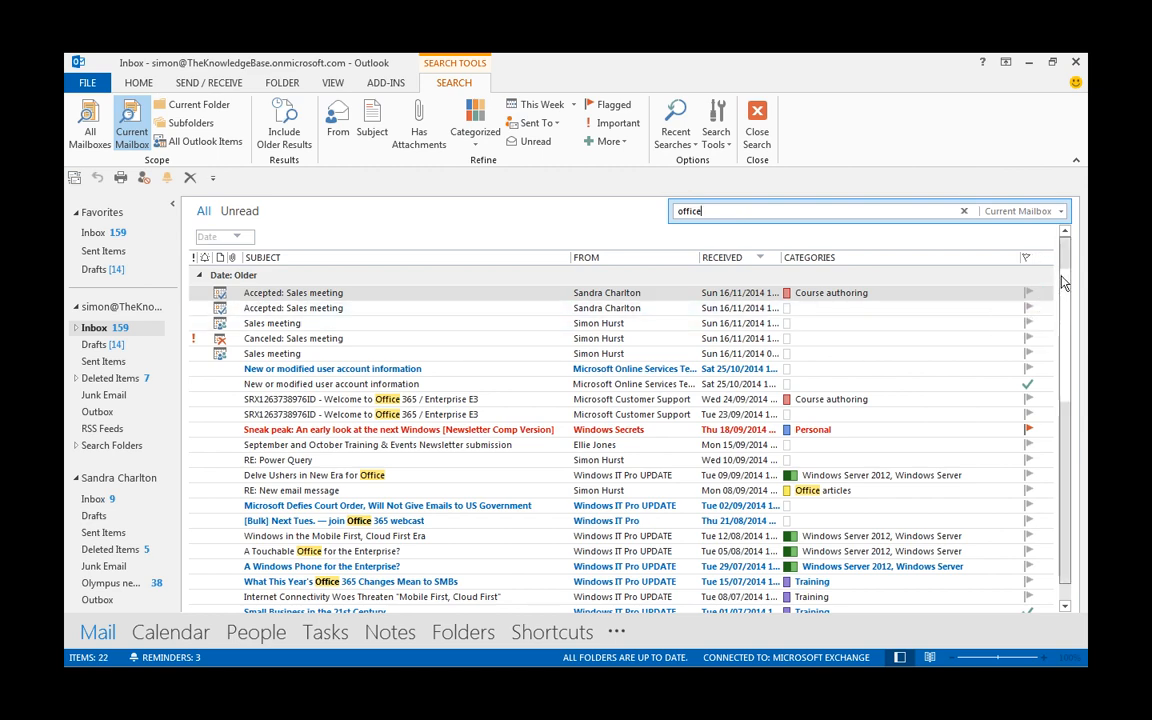
- Load more results for the "office" search of the current mailbox and look through the extended list
scroll(1058, 300, down, 2)
scroll(1050, 315, up, 2)
scroll(1045, 320, down, 3)
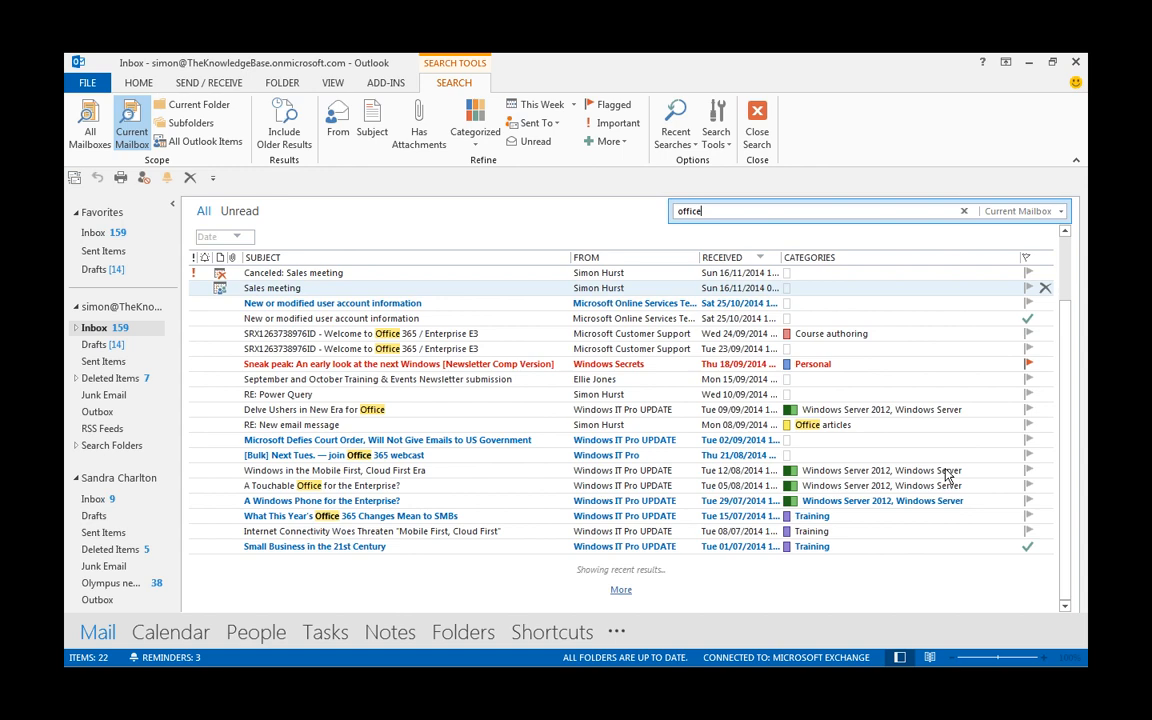
click(620, 589)
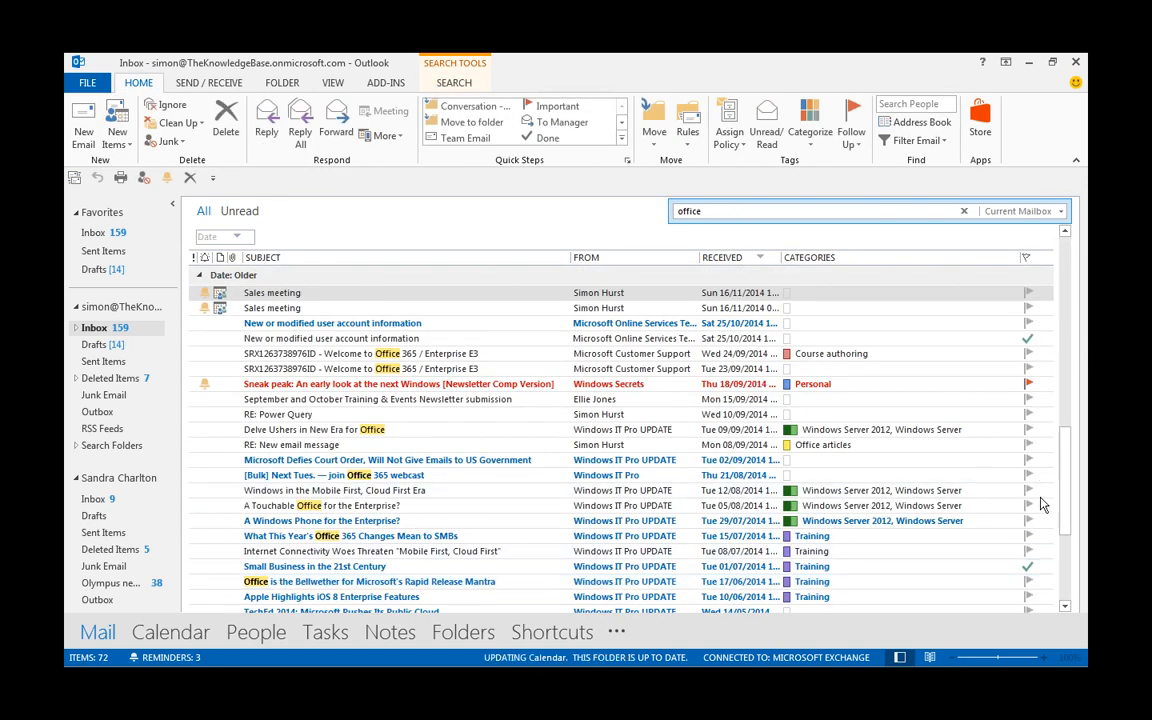
scroll(1040, 505, down, 5)
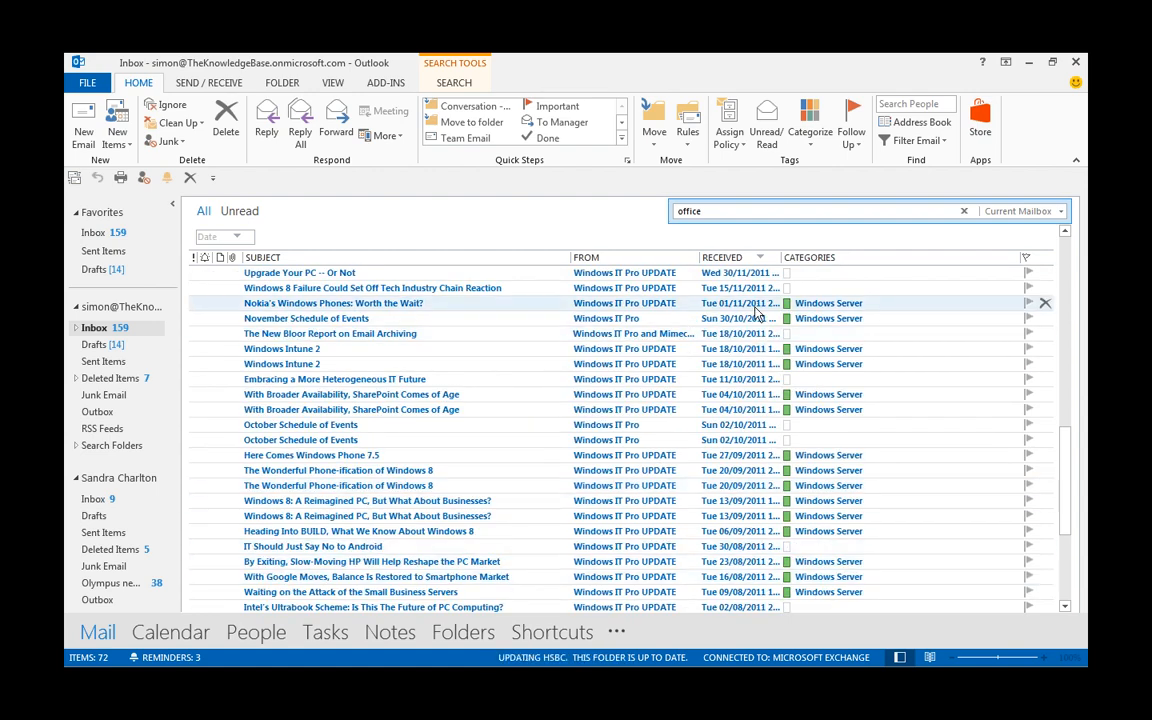
drag(1066, 484, 1058, 243)
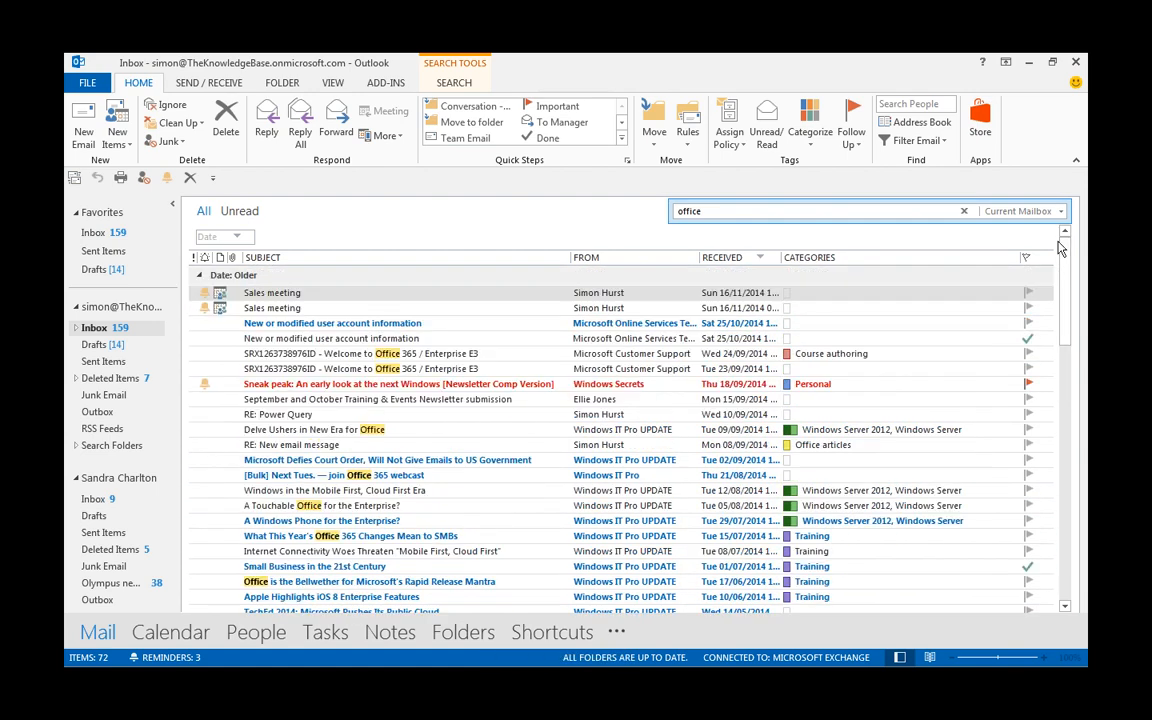
- Refine the "office" search to messages received last year, and load more results to review
click(707, 212)
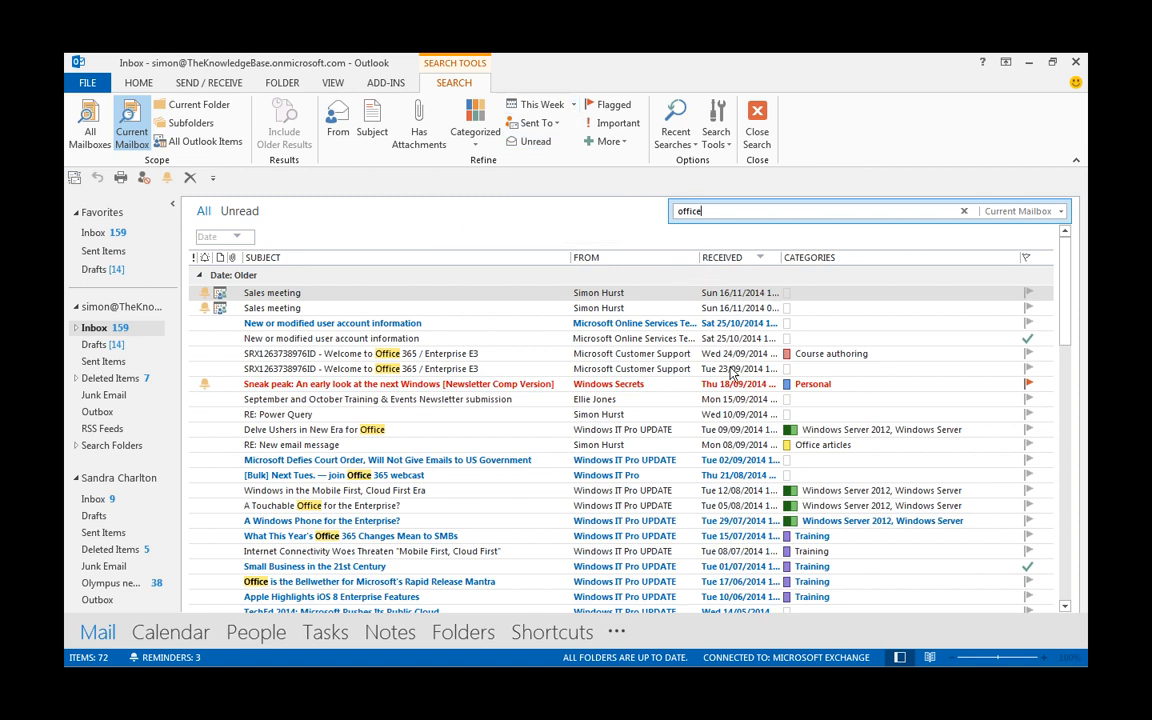
click(541, 104)
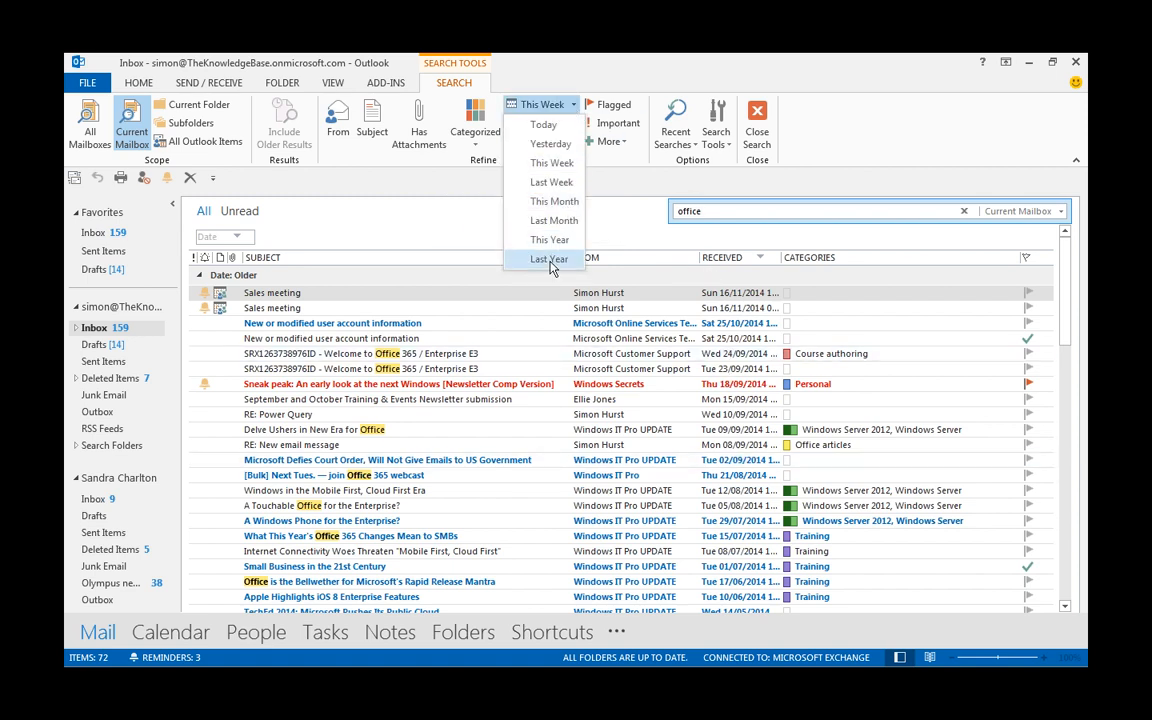
key(Escape)
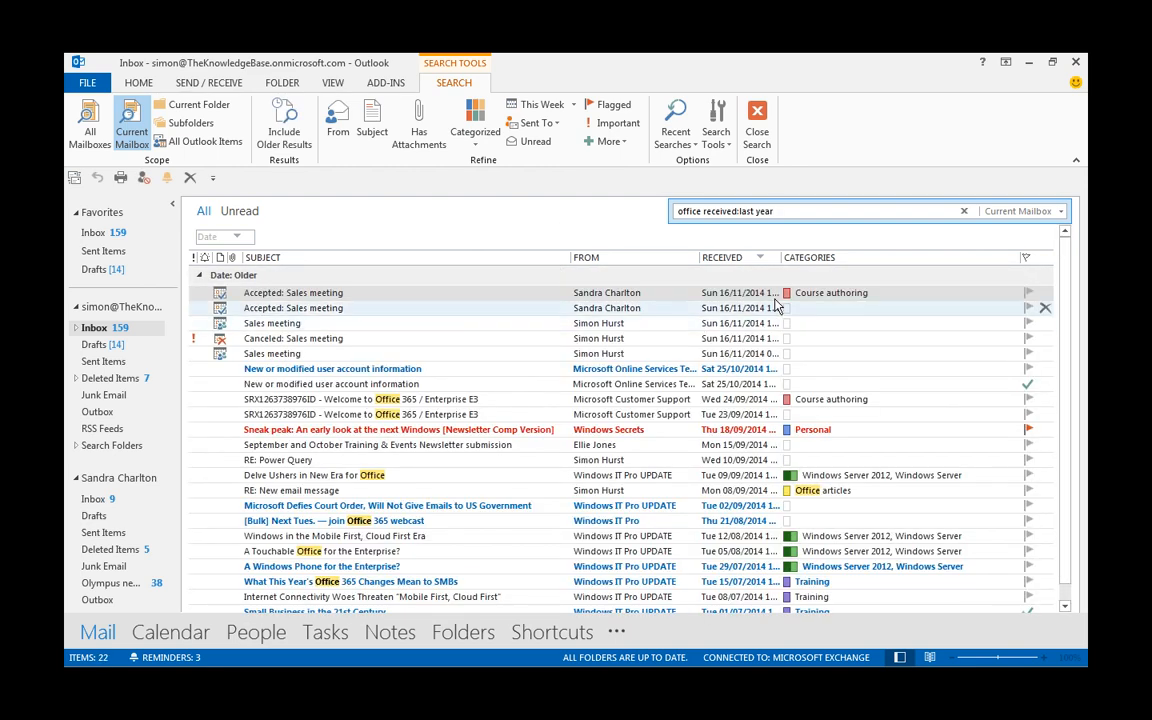
scroll(1067, 293, down, 3)
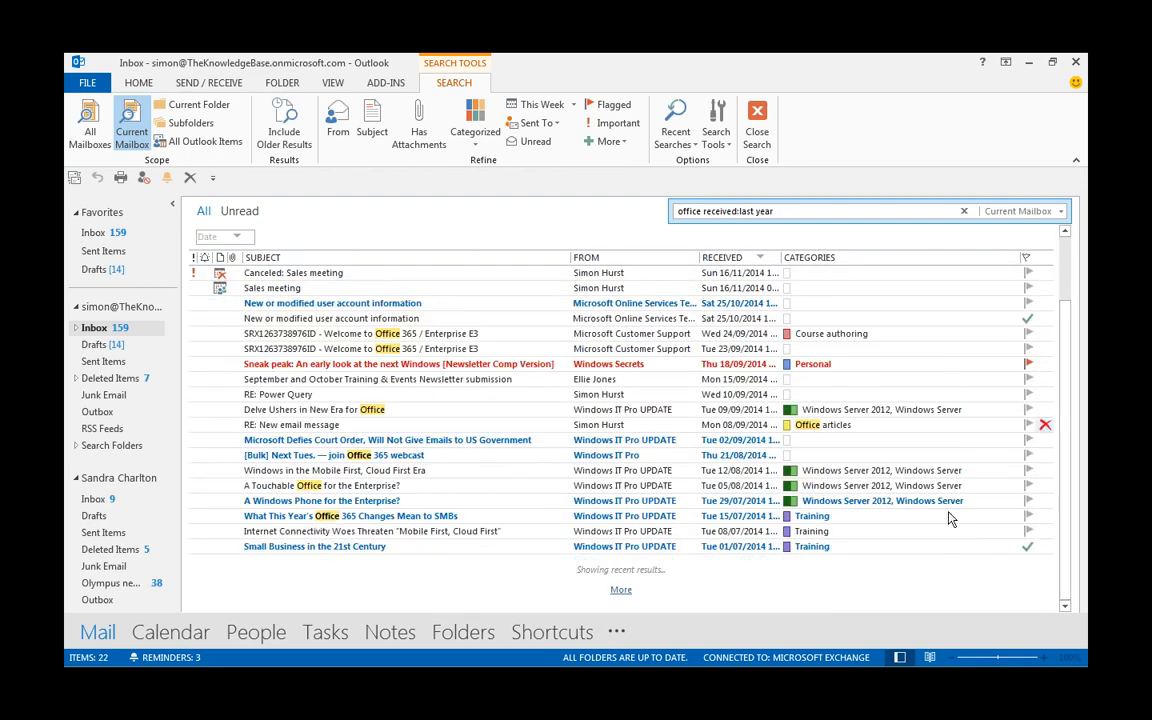
click(621, 591)
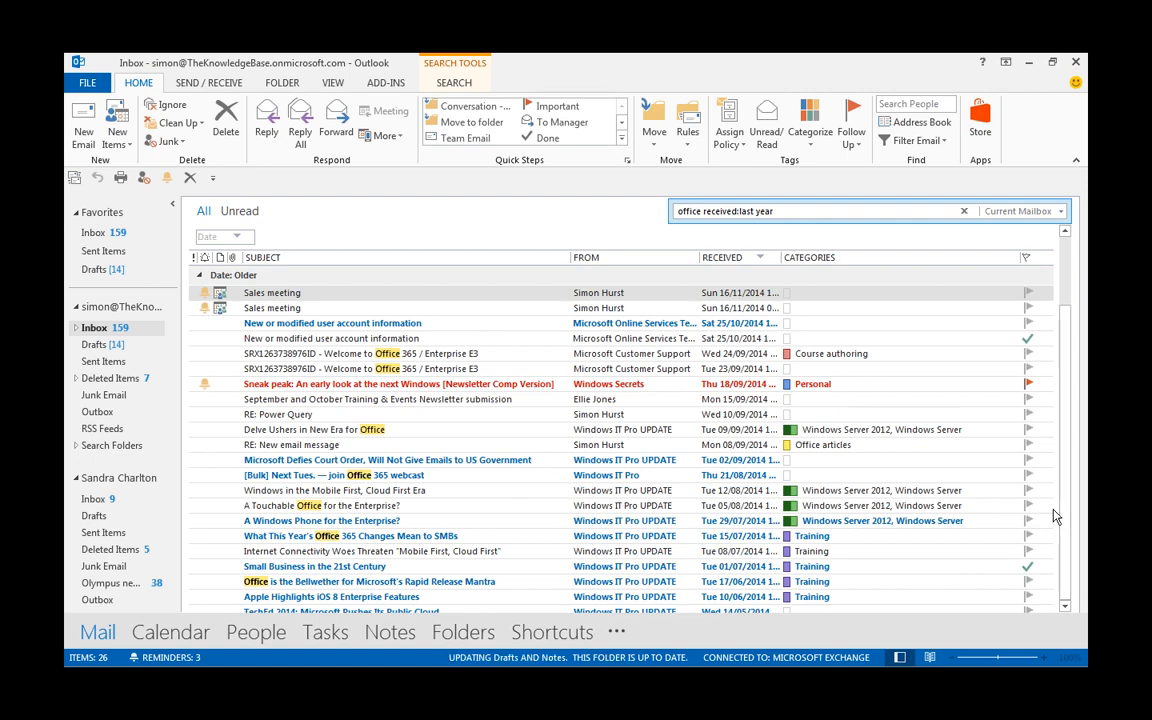
scroll(1054, 516, down, 3)
scroll(1060, 452, up, 3)
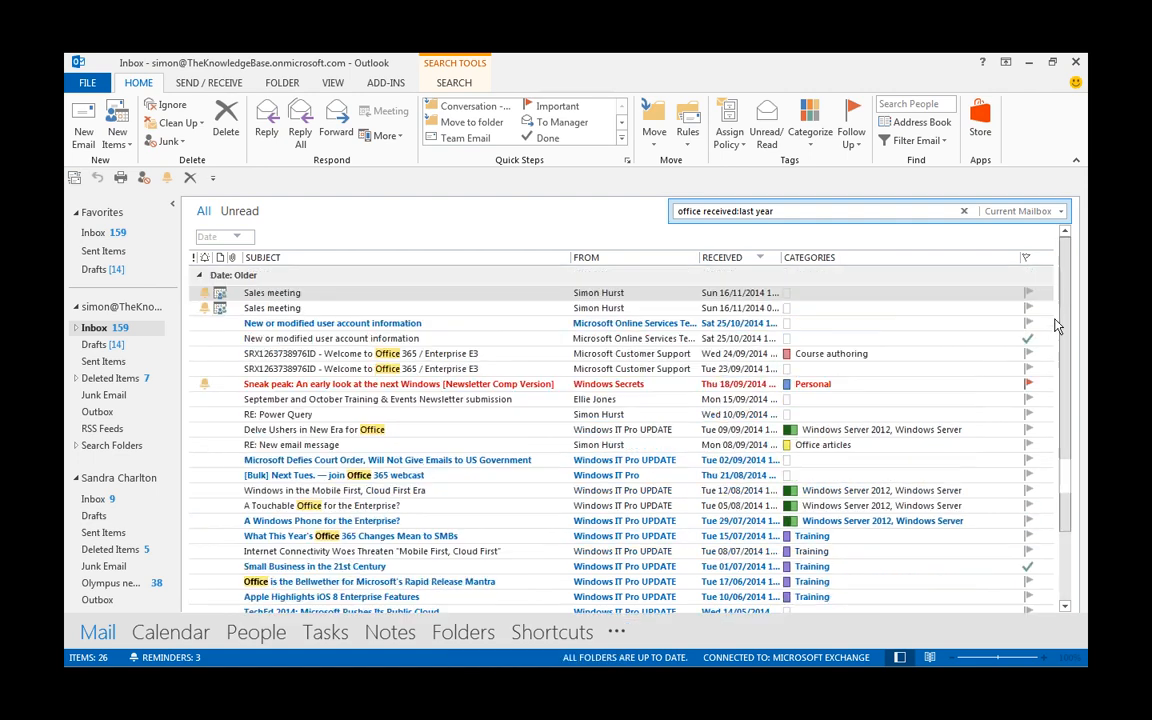
- Clear the "office received:last year" search to return to the full Inbox list
click(729, 211)
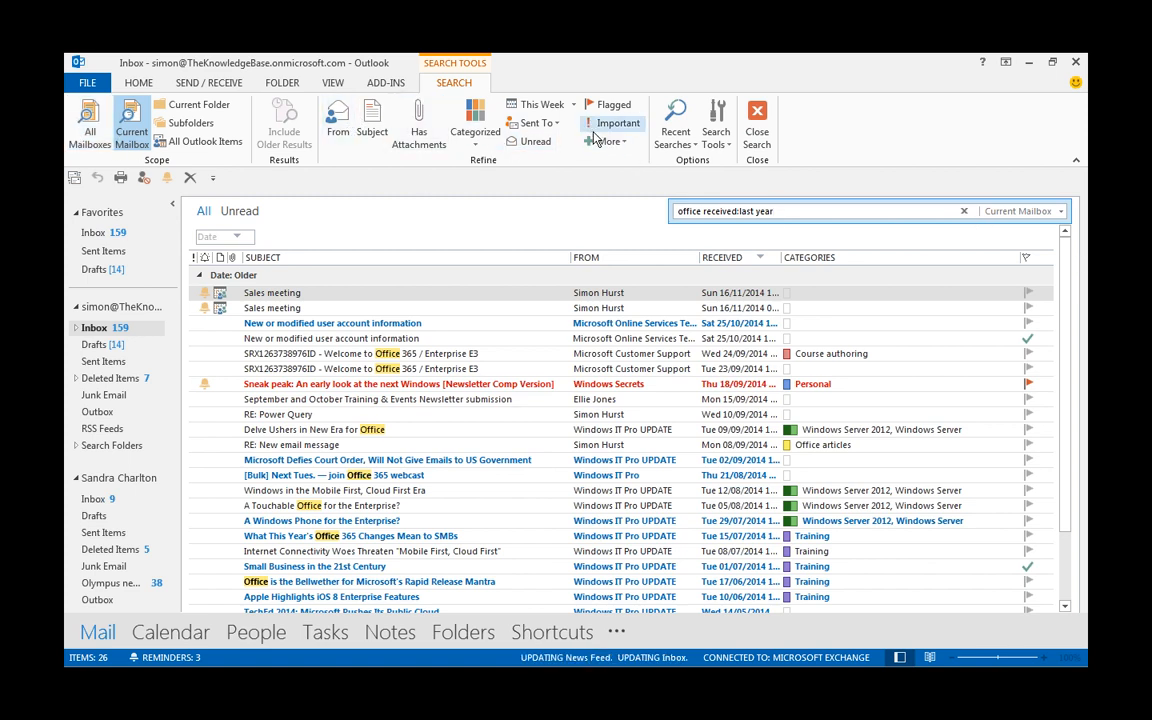
text(,)
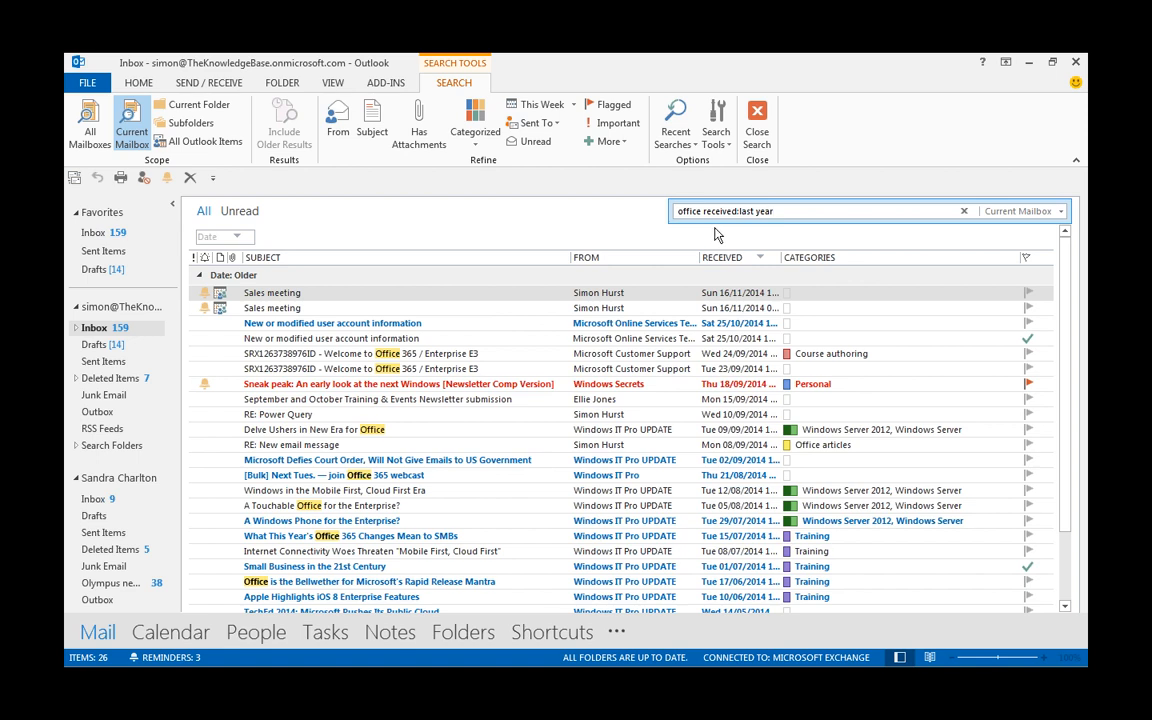
click(965, 214)
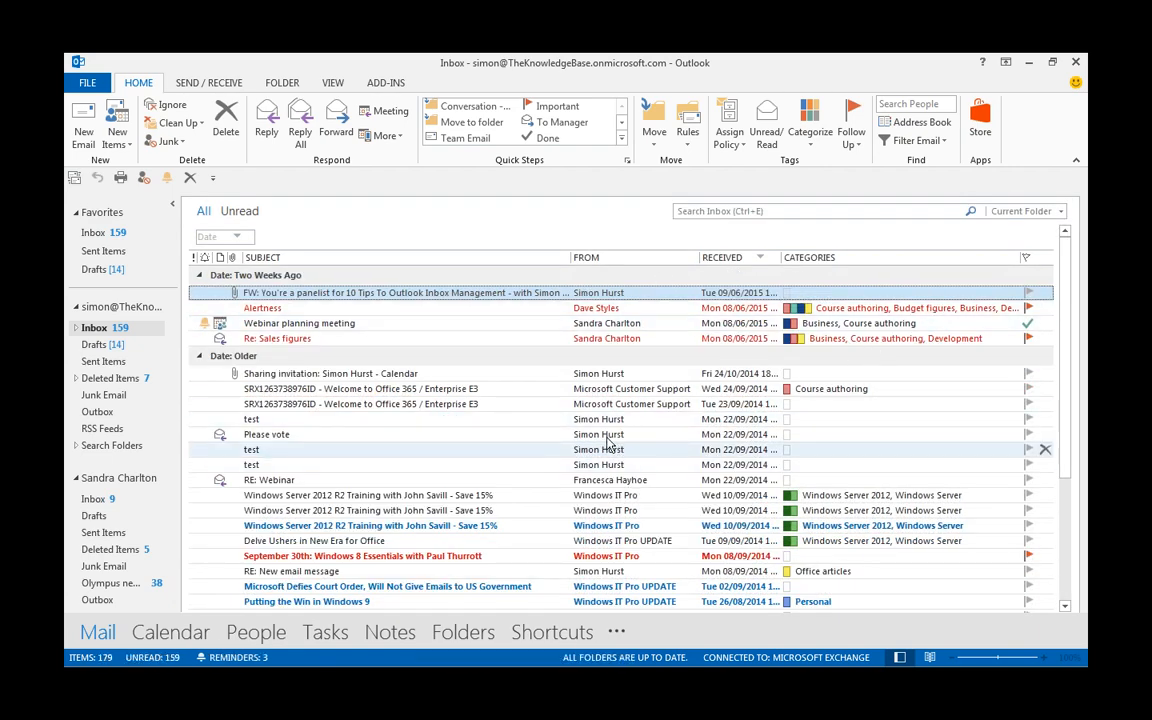
- Create a Large mail search folder in the first mailbox for messages greater than 200 KB, and open the new folder
click(76, 447)
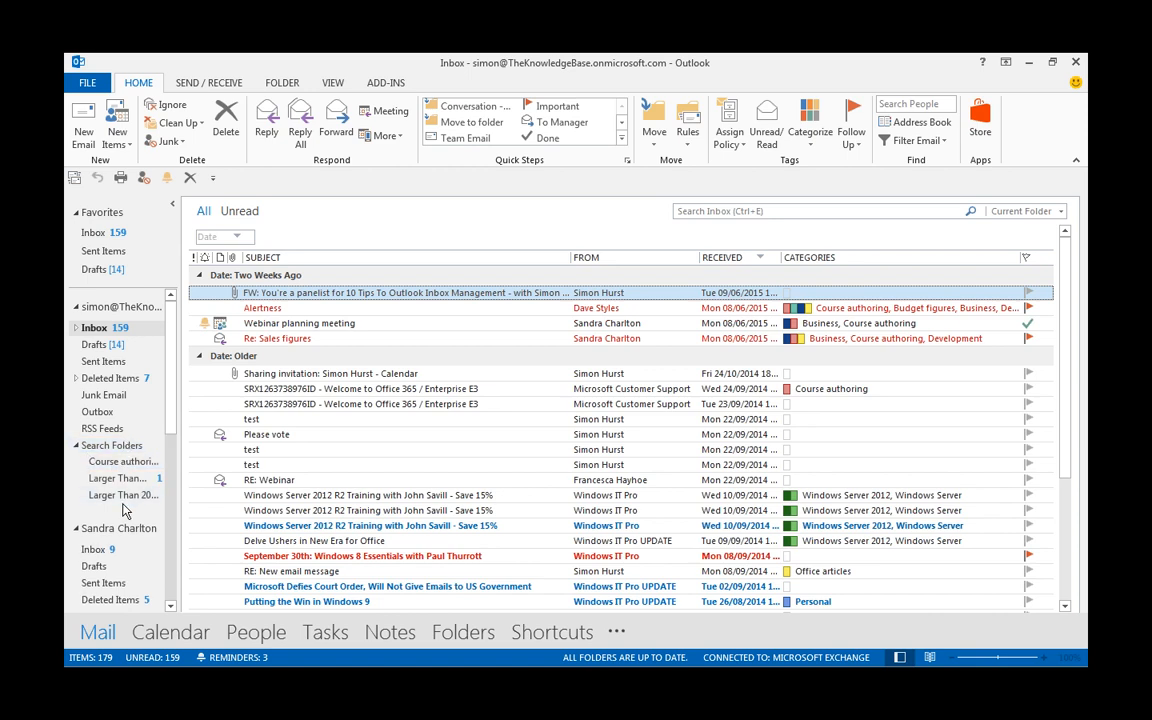
right_click(130, 454)
click(170, 459)
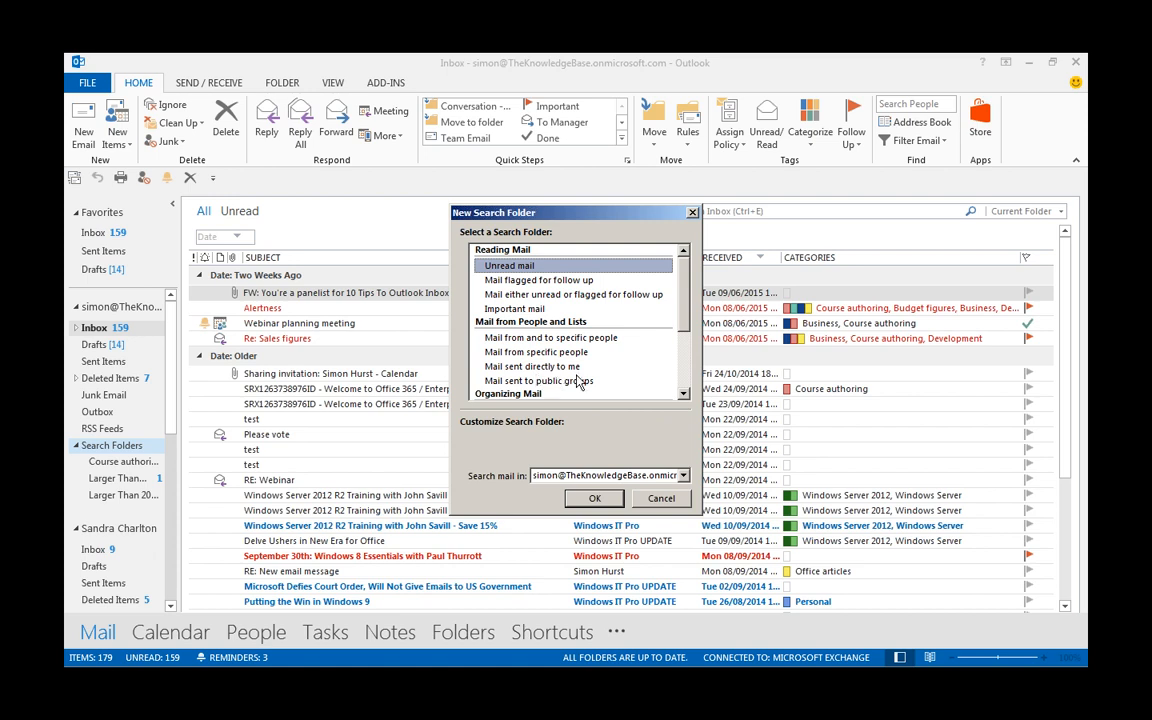
drag(684, 312, 684, 378)
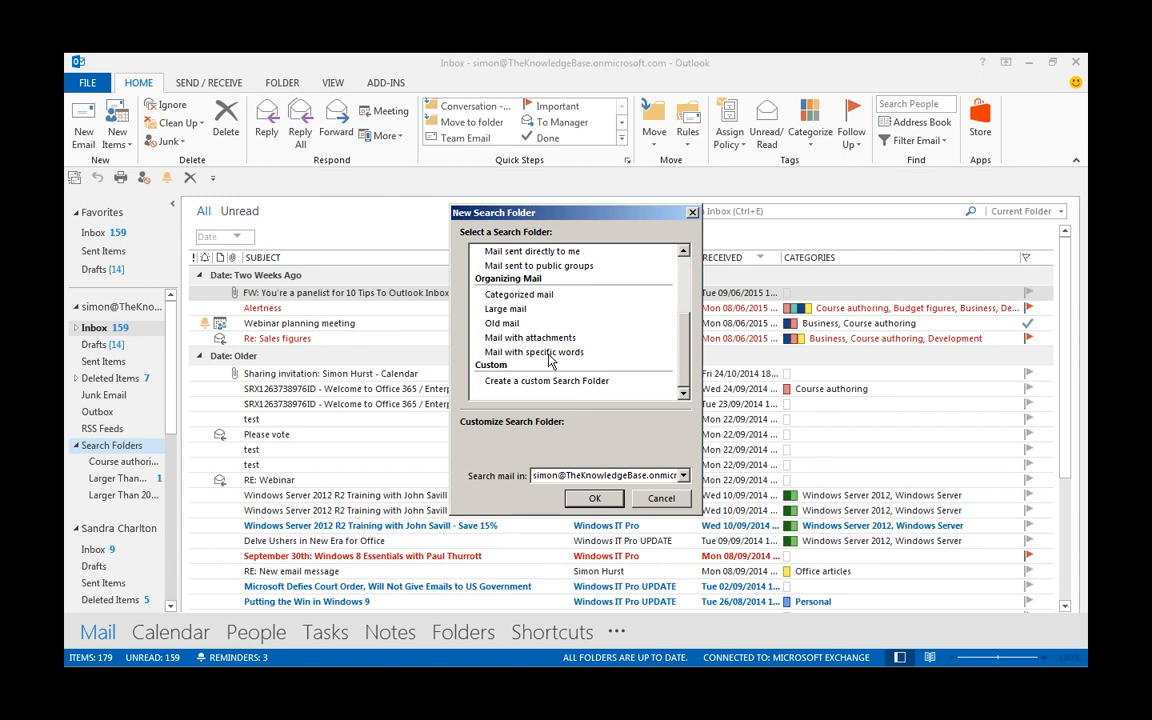
click(519, 310)
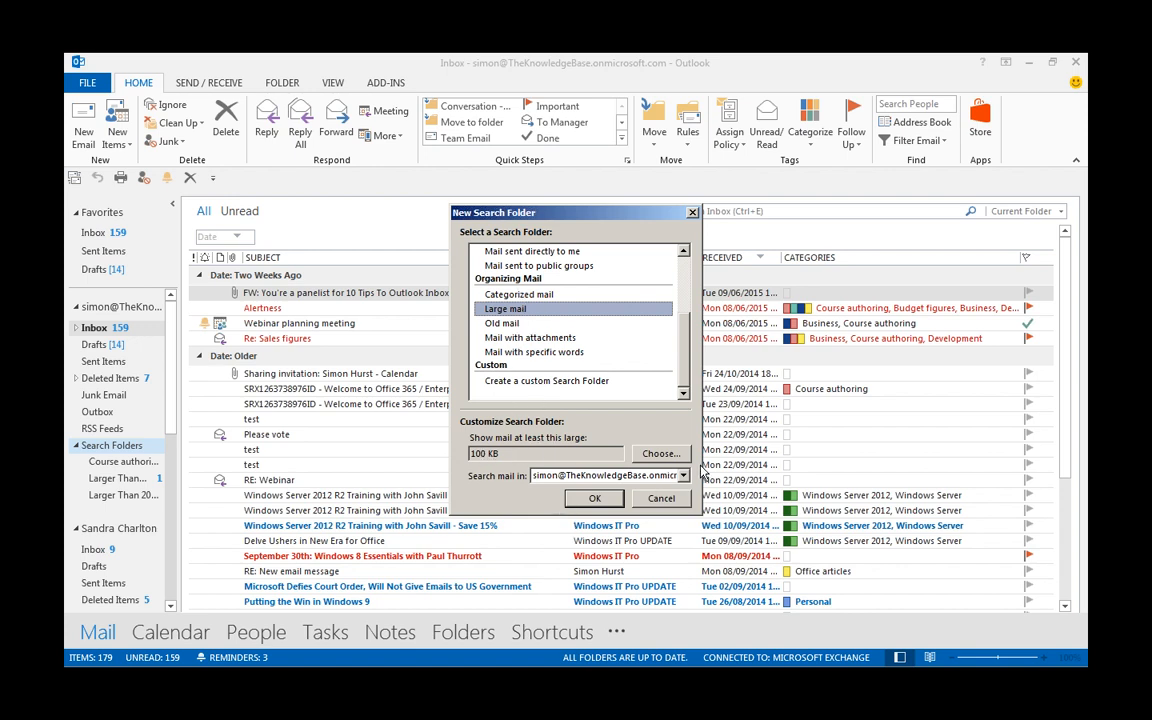
click(661, 455)
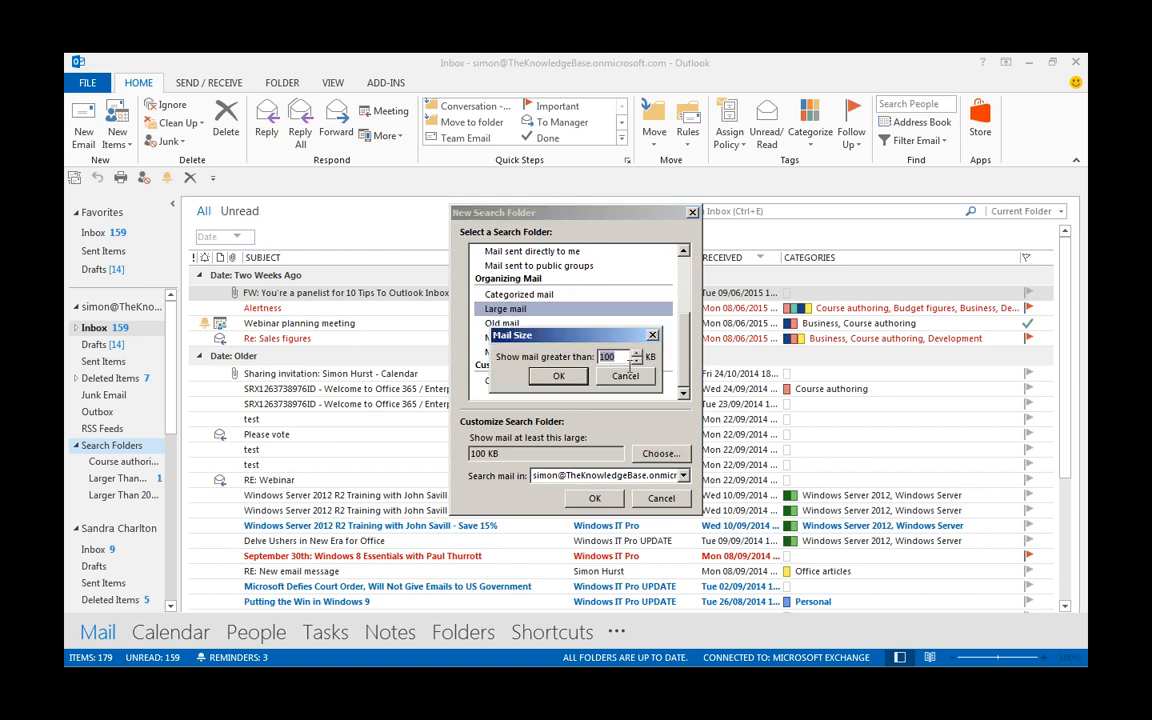
text(200)
click(558, 376)
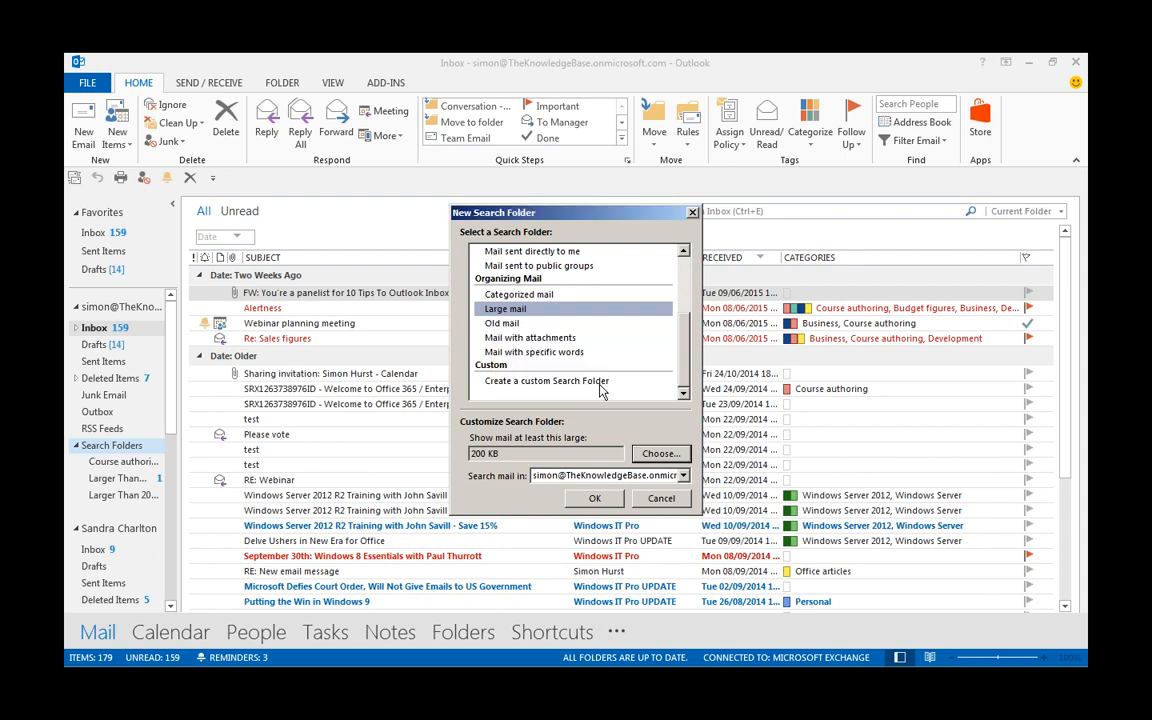
click(594, 498)
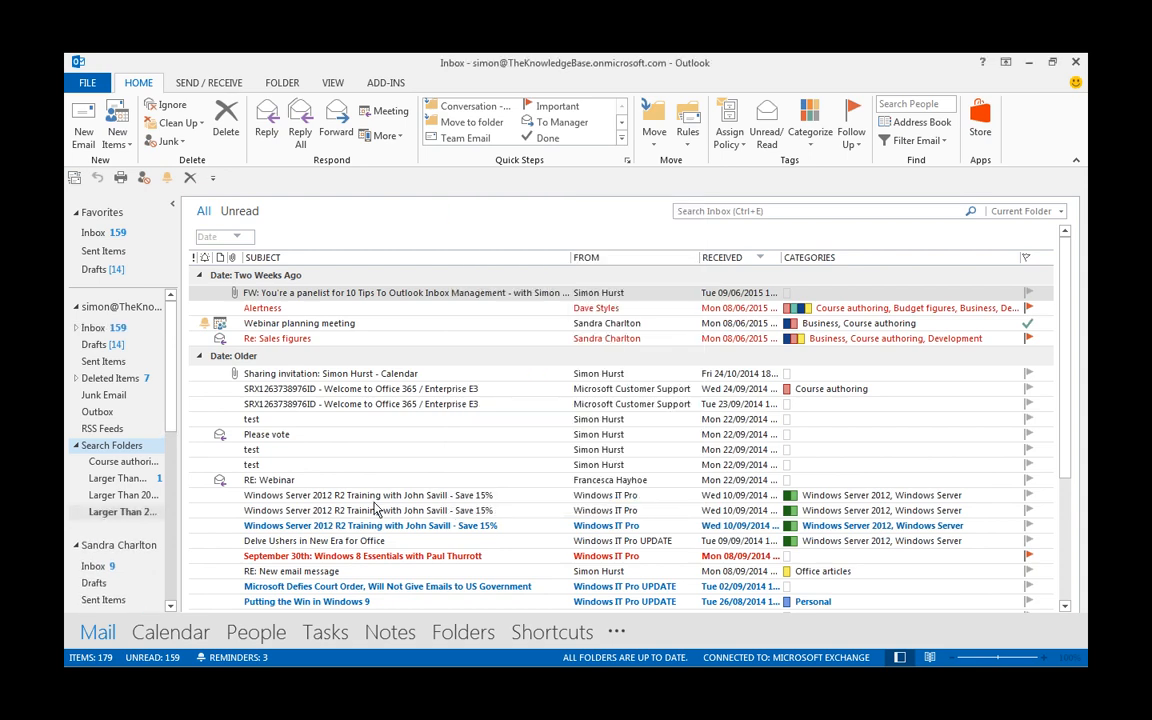
click(140, 512)
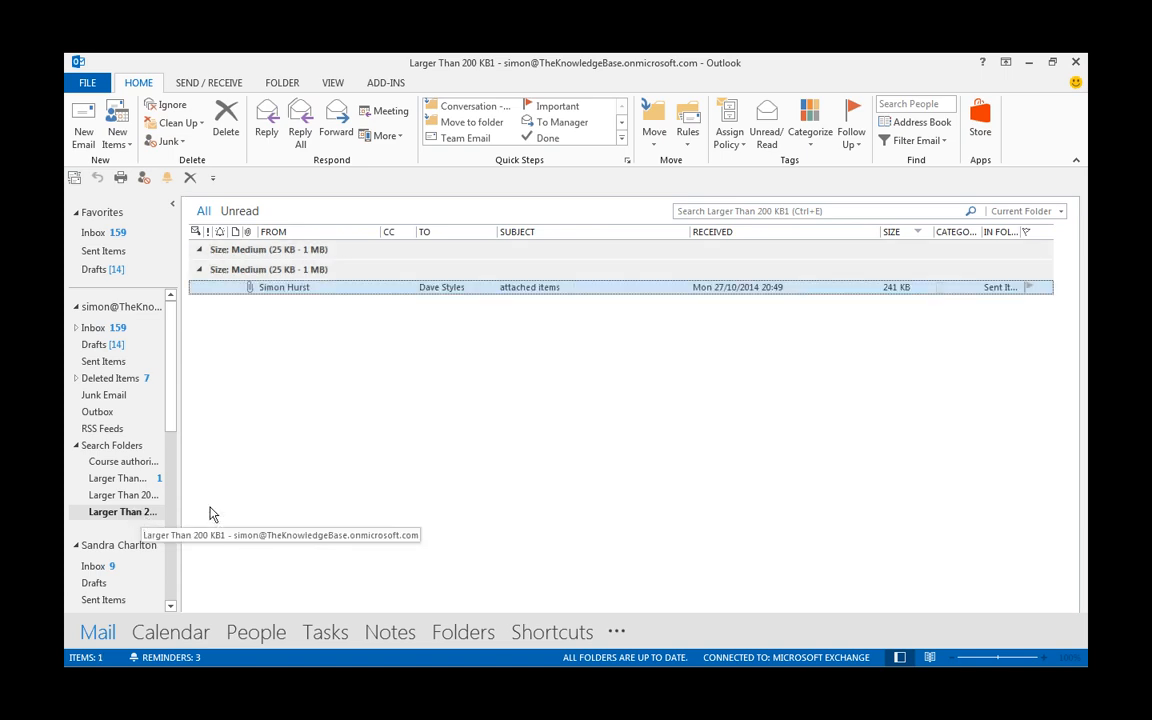
click(130, 512)
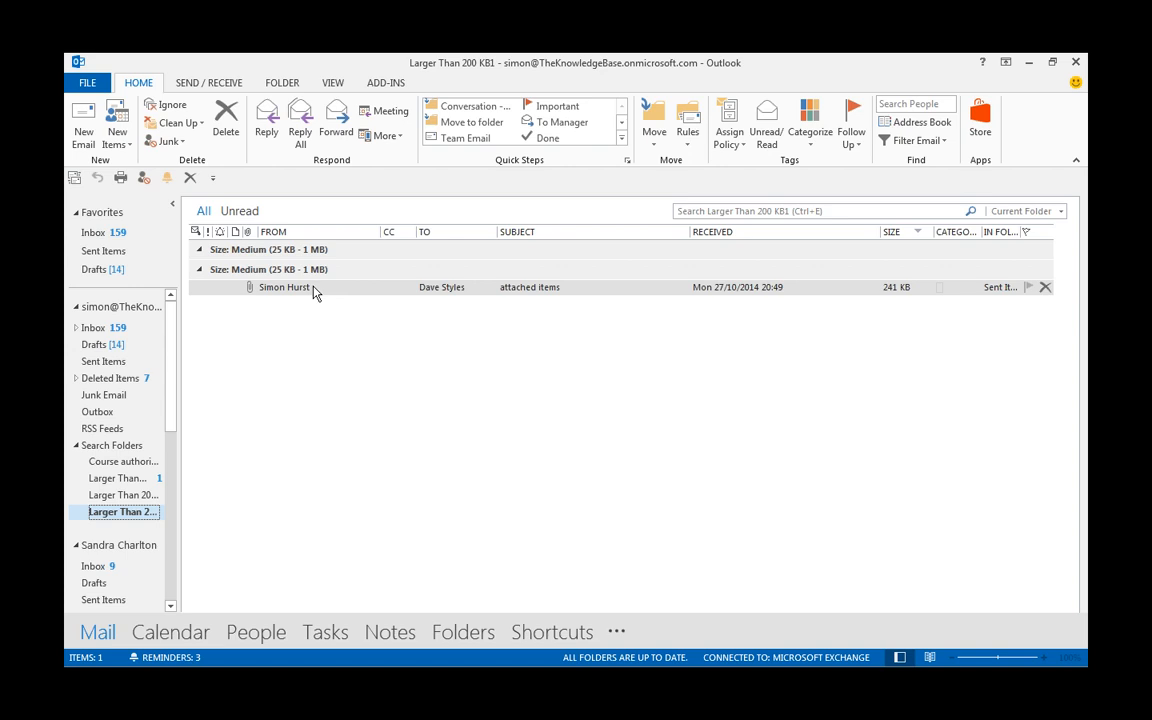
- Examine the criteria options for a new custom search folder in the first mailbox, and close them without setting any
right_click(112, 451)
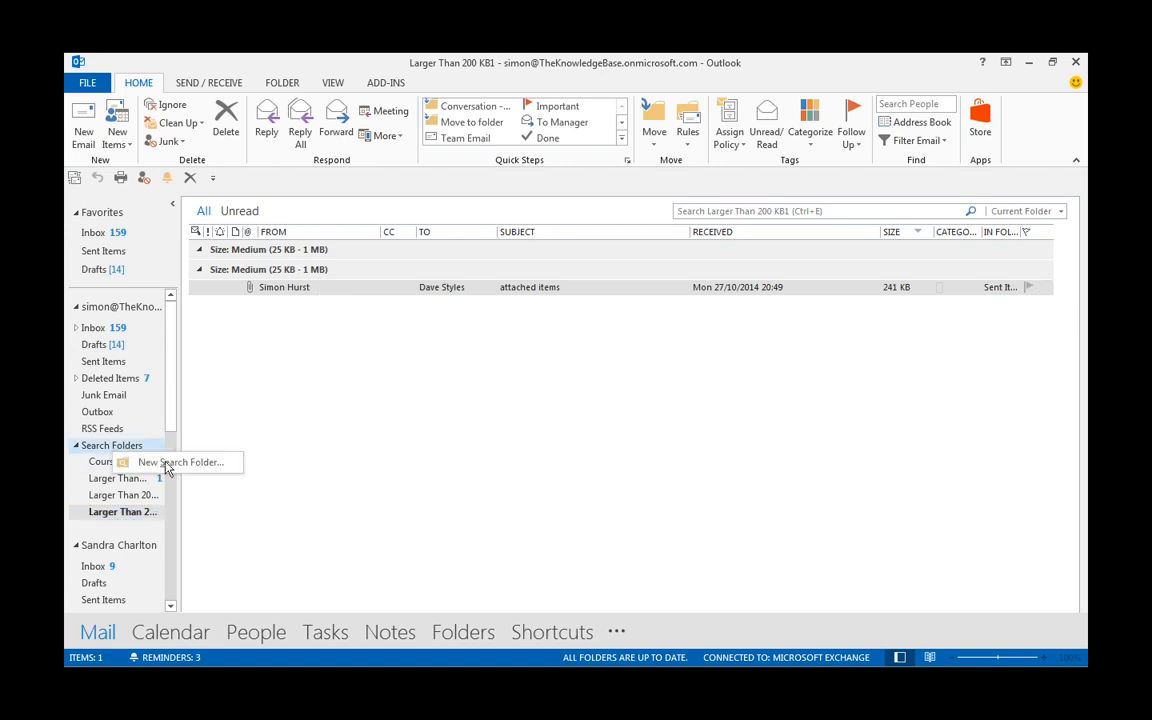
click(170, 463)
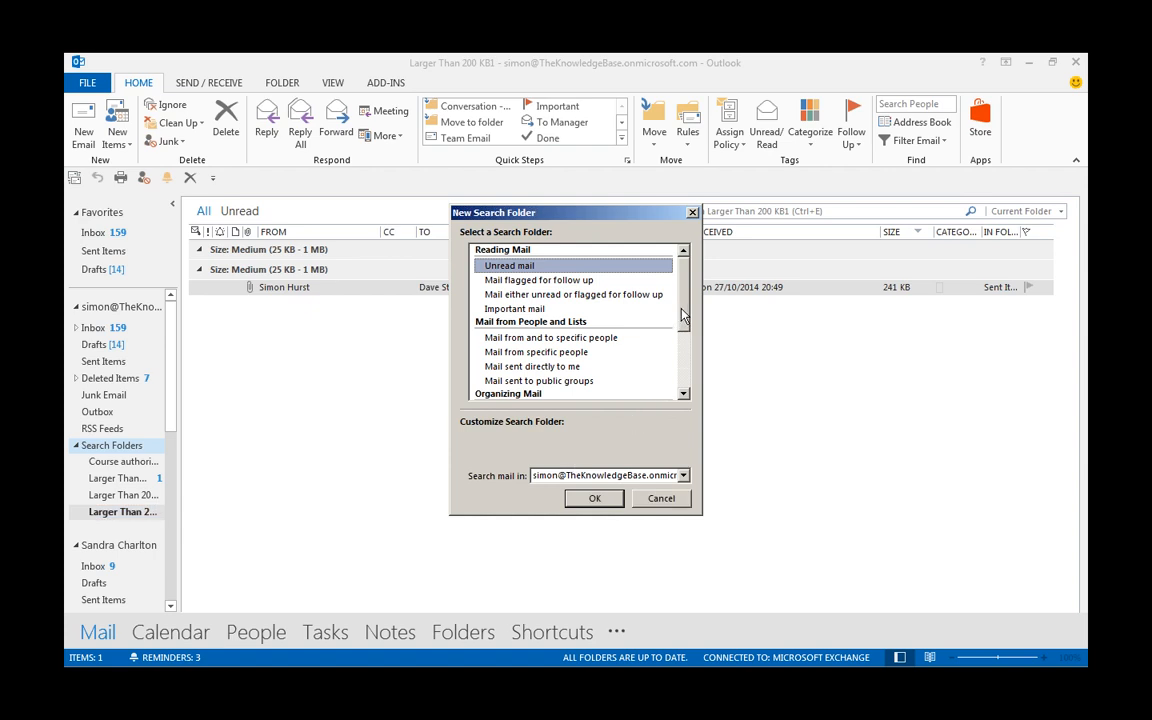
scroll(618, 295, down, 3)
click(583, 382)
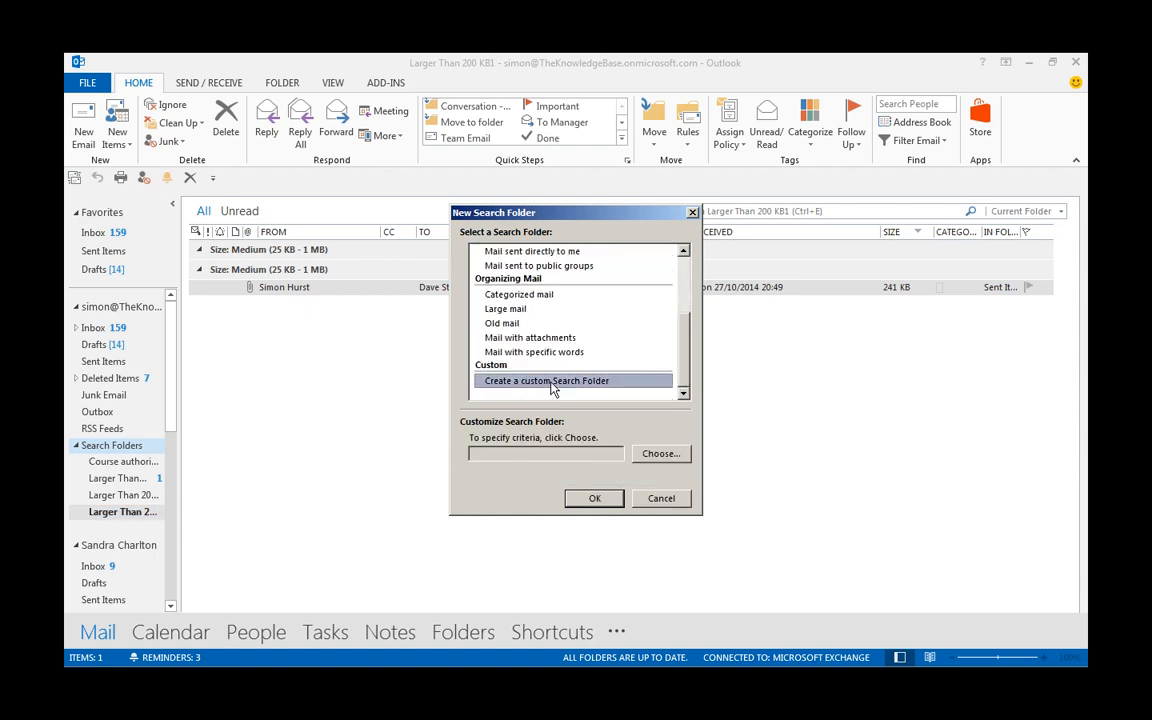
click(648, 456)
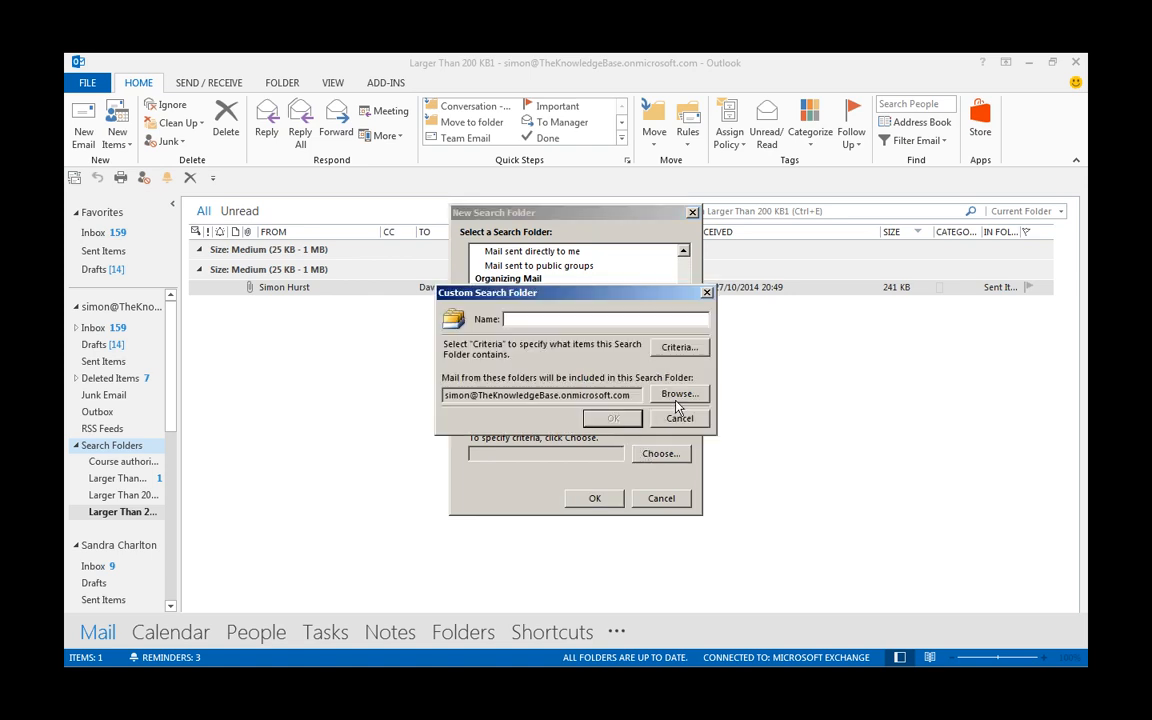
click(677, 348)
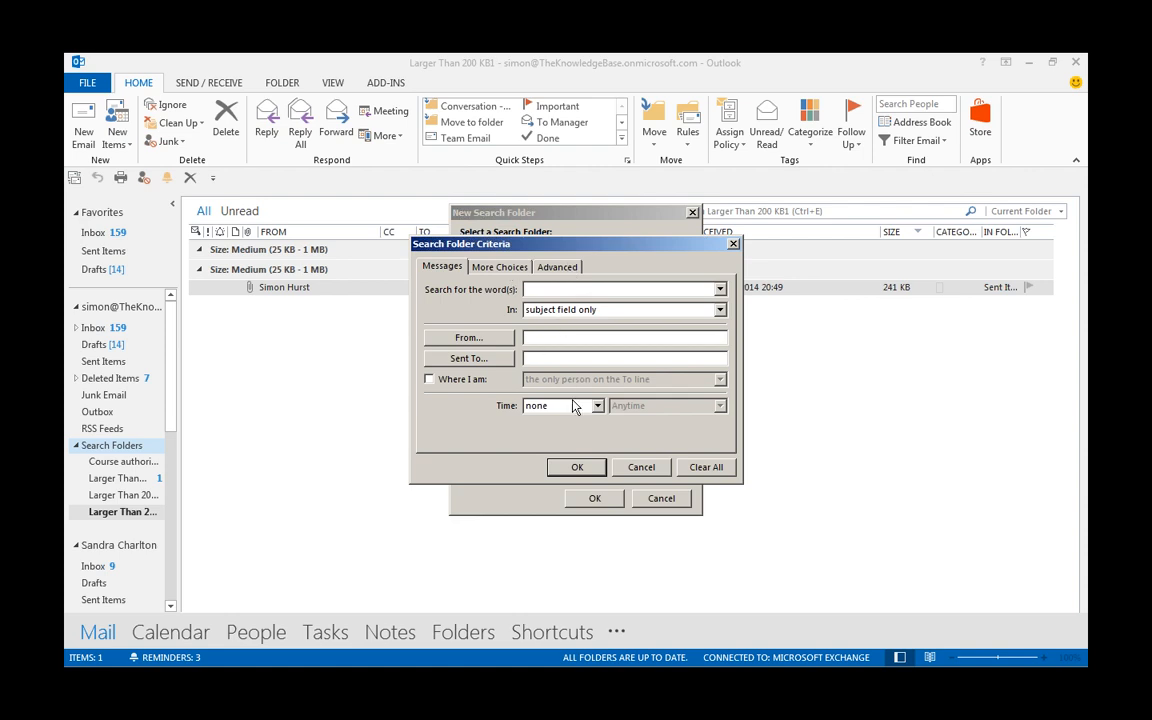
click(640, 468)
click(672, 414)
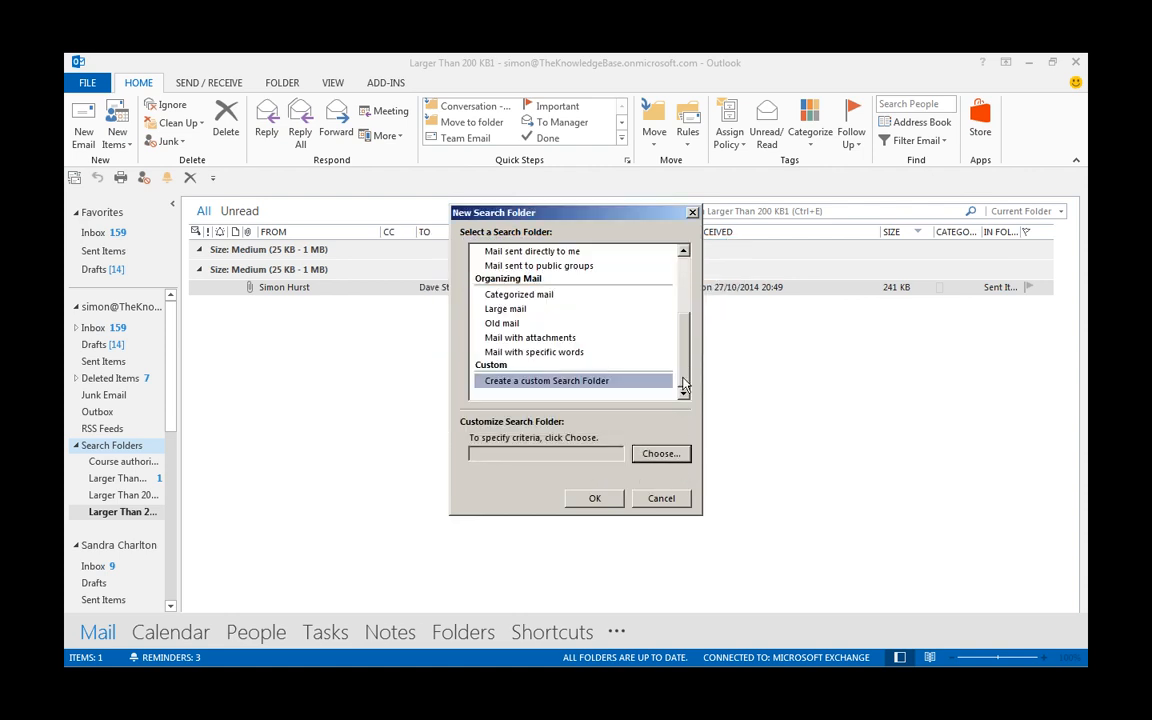
- Create a Categorized mail search folder in the first mailbox for messages in the Course authoring category
scroll(618, 346, up, 3)
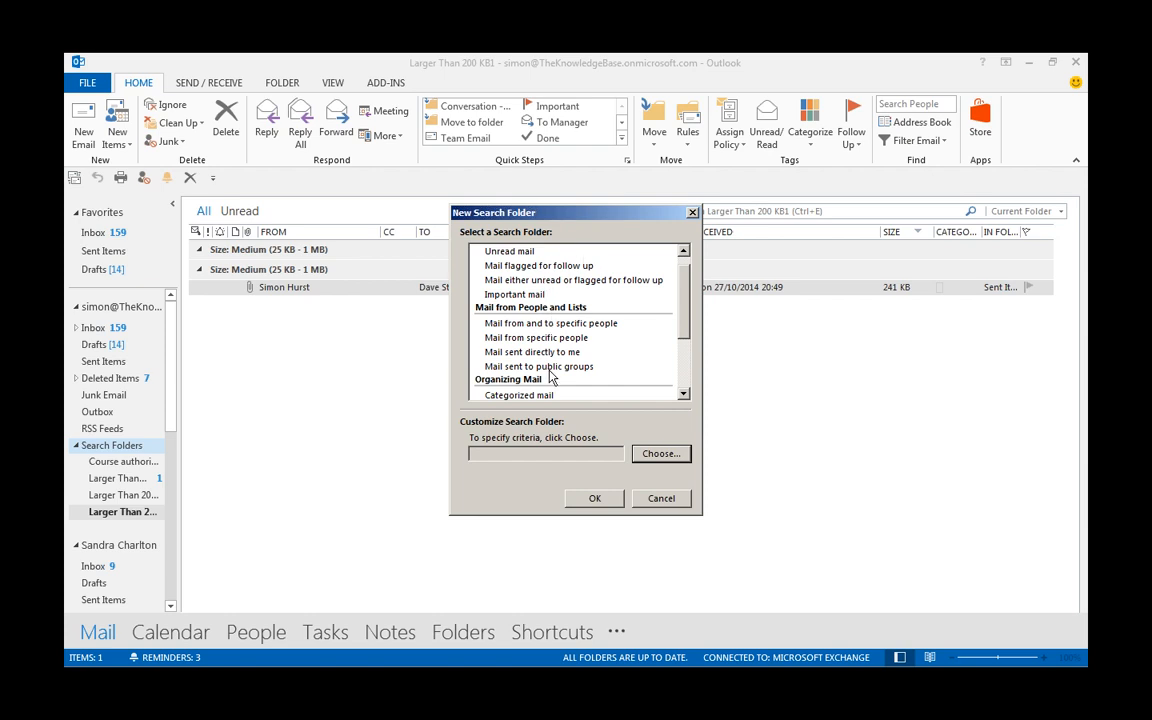
scroll(545, 355, down, 2)
click(528, 325)
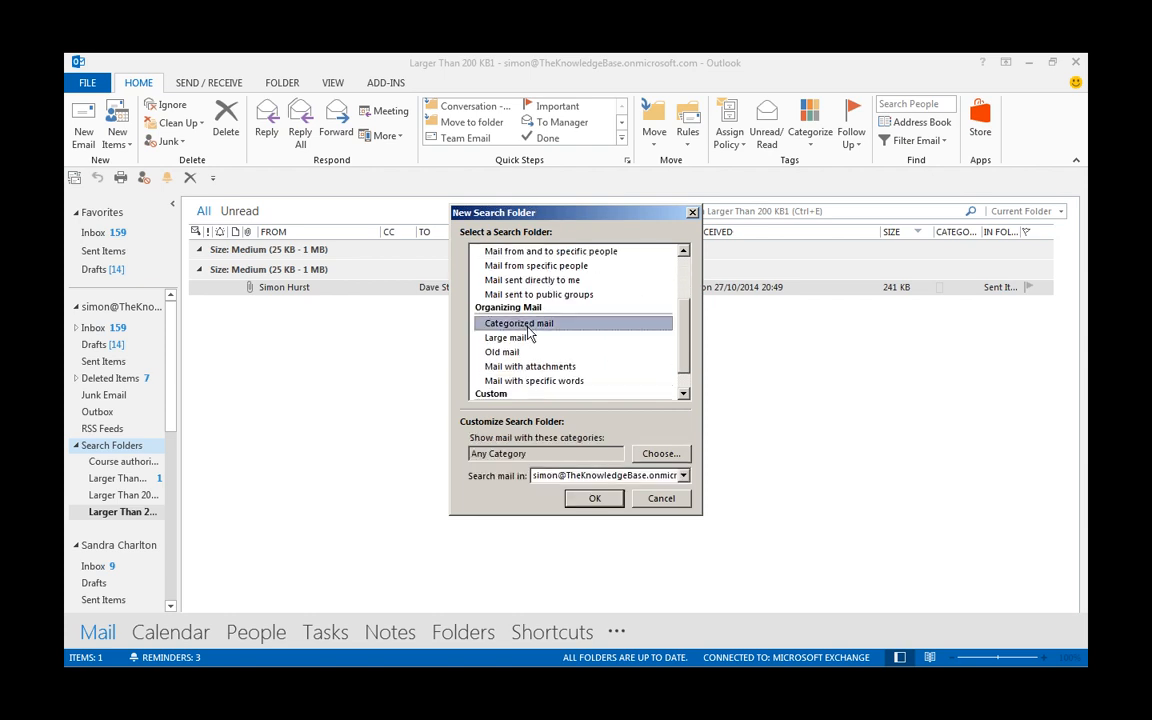
click(660, 454)
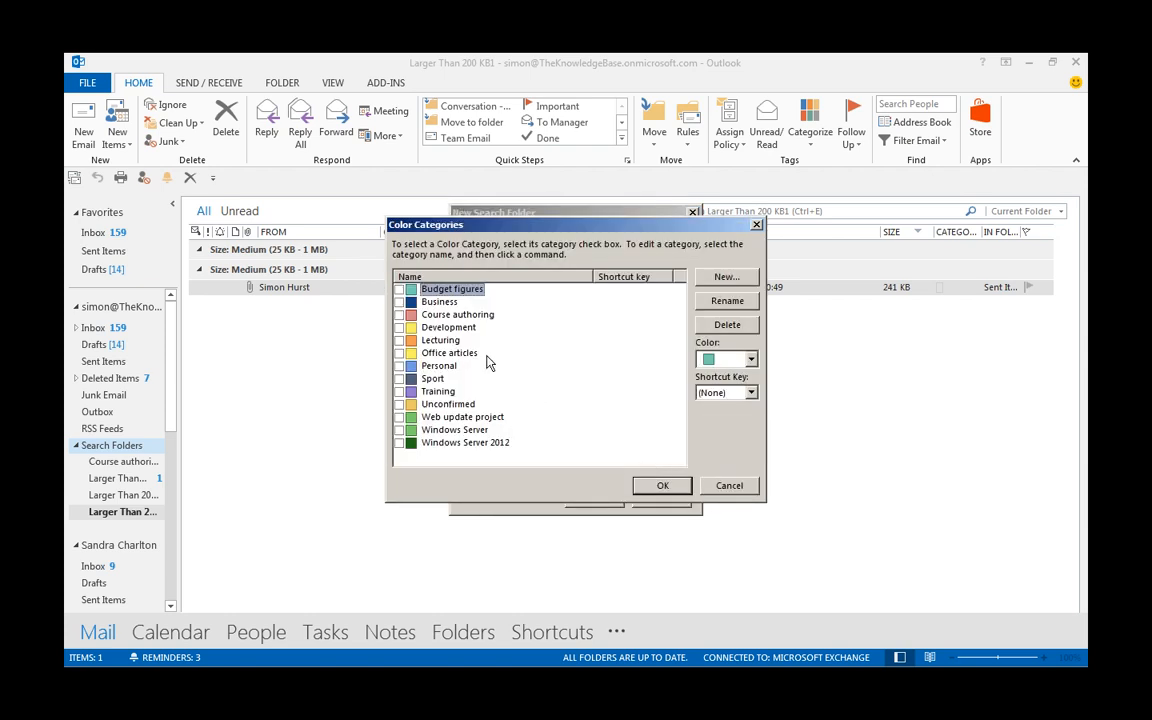
click(399, 315)
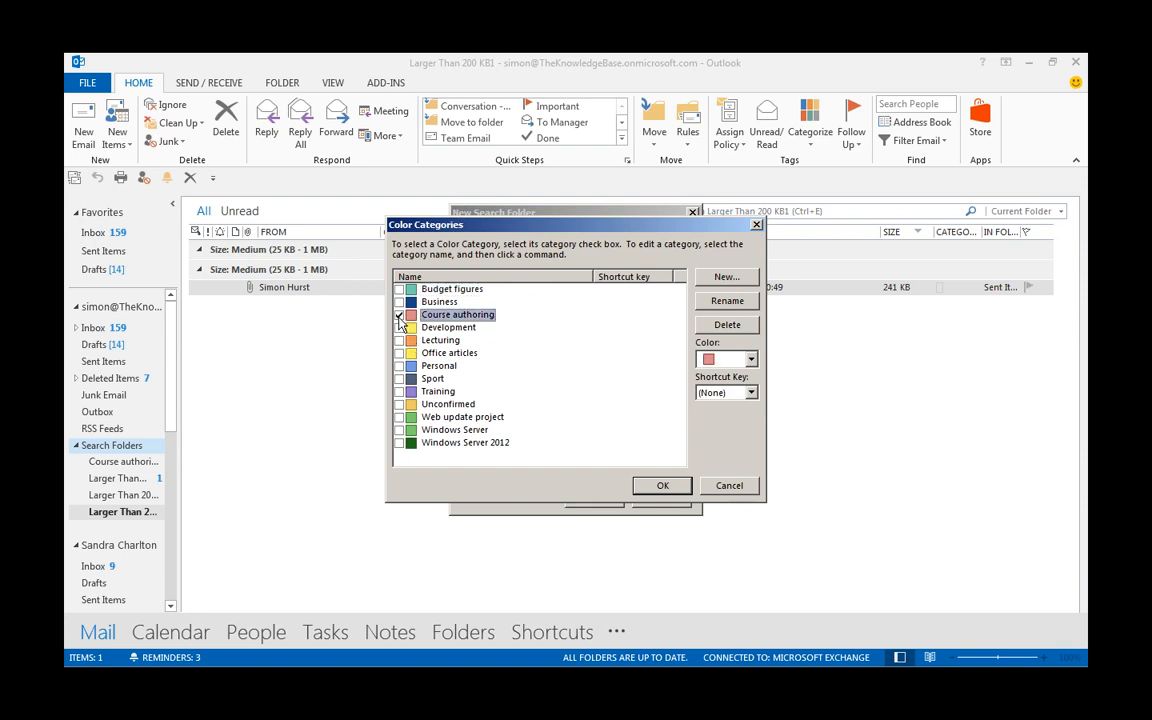
click(662, 485)
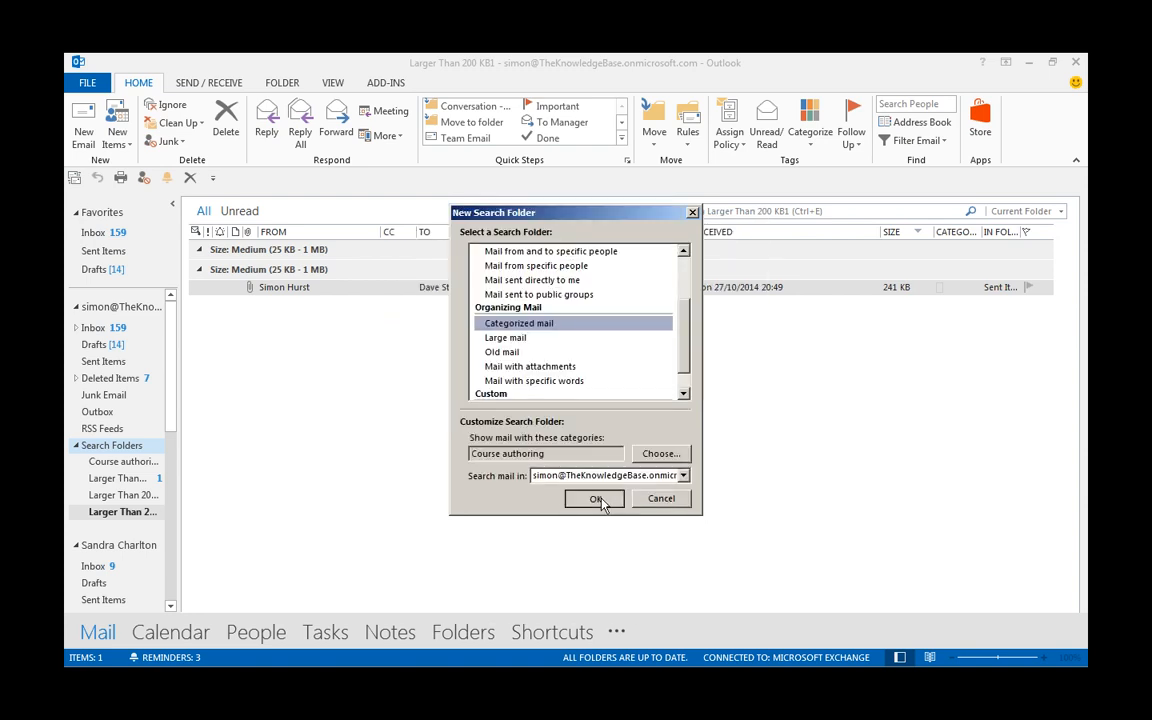
click(598, 500)
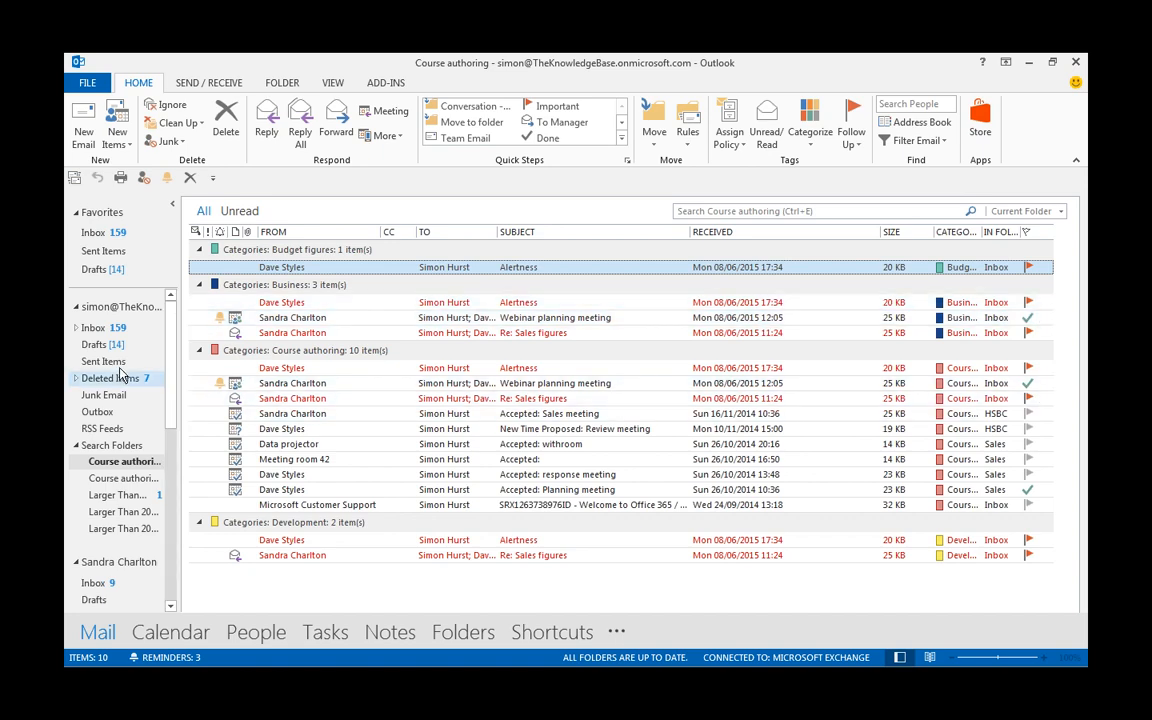
- Return to the Inbox, look over the junk commands, and open the Junk E-mail Options from the "Delve Ushers in New Era for Office" message
click(93, 327)
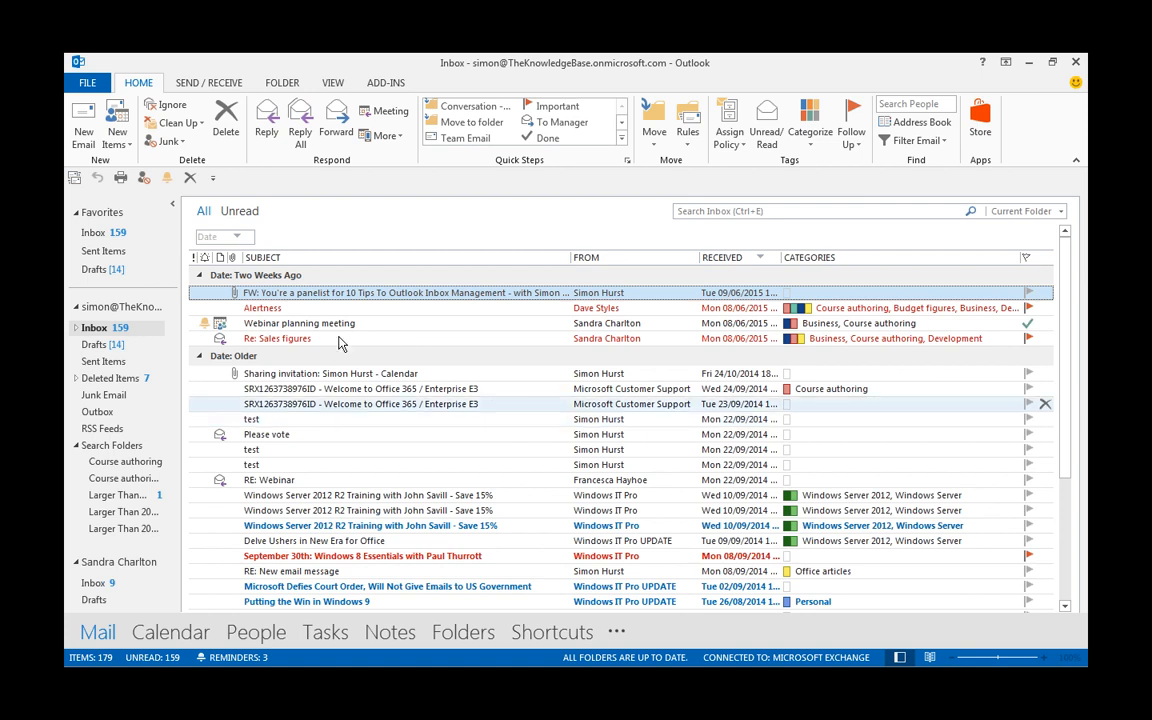
click(178, 144)
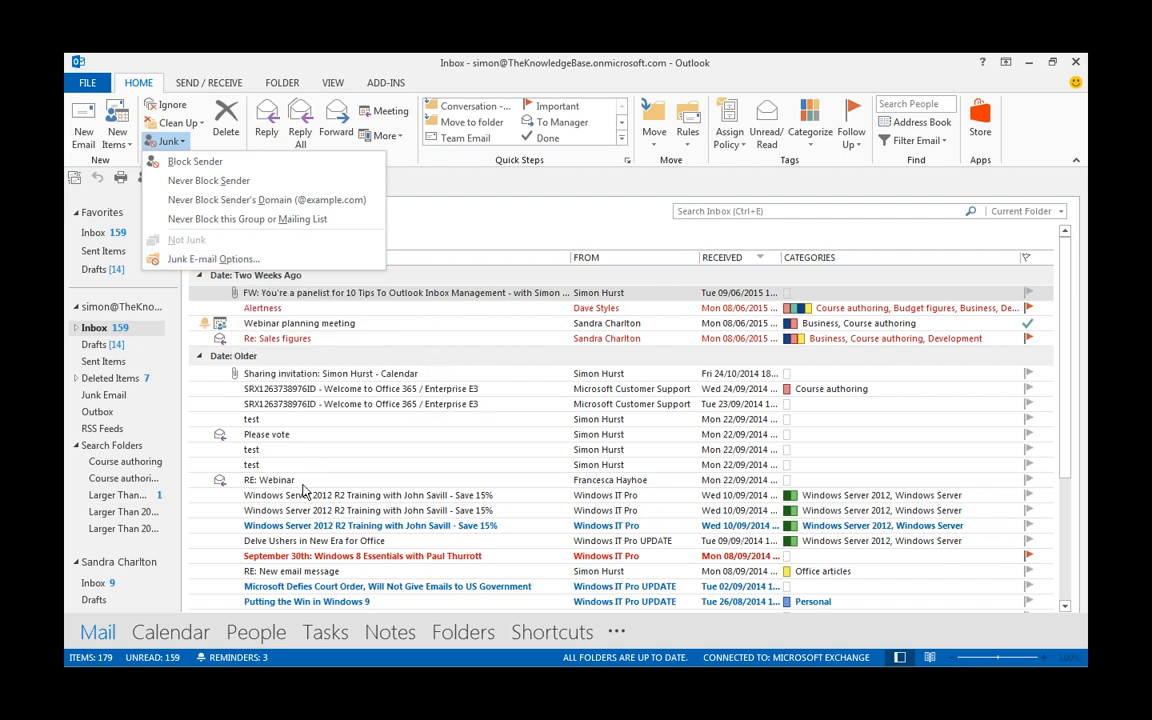
right_click(316, 545)
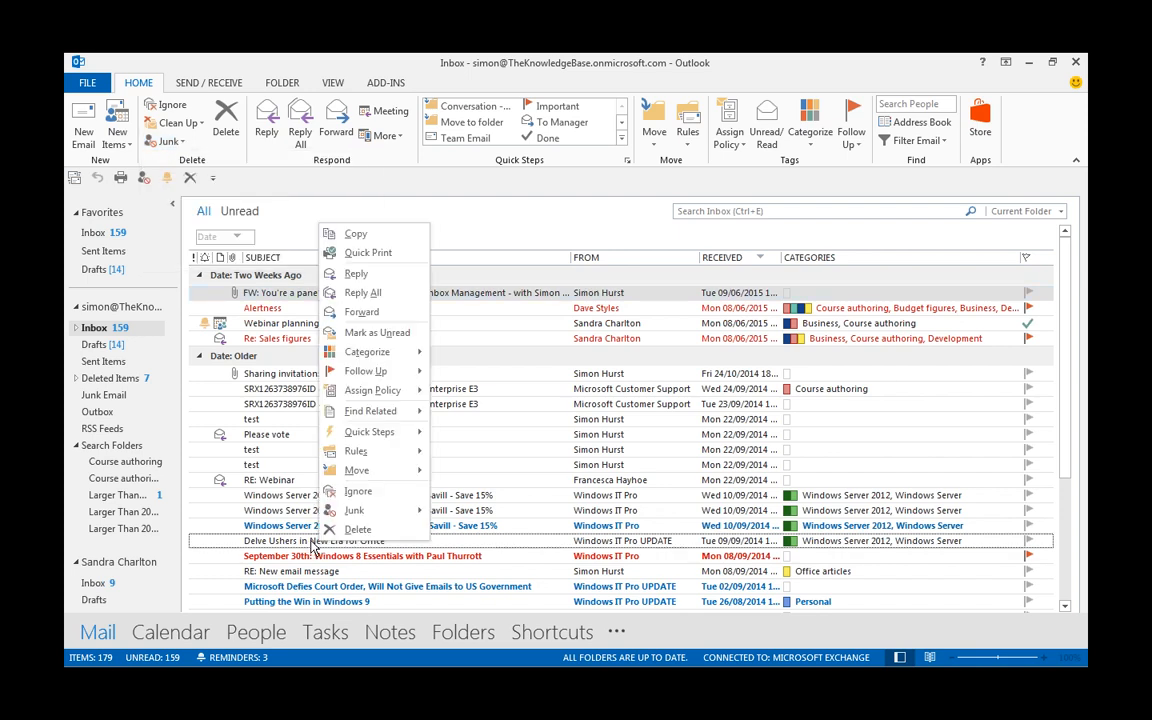
mouse_move(386, 517)
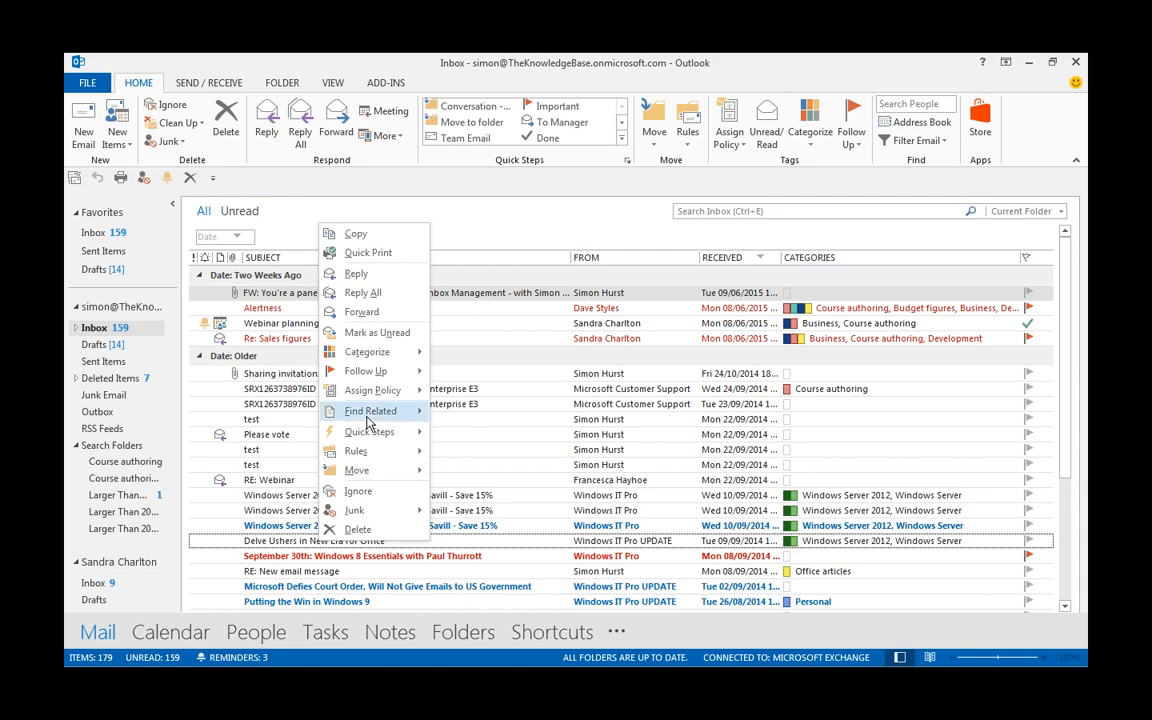
mouse_move(400, 517)
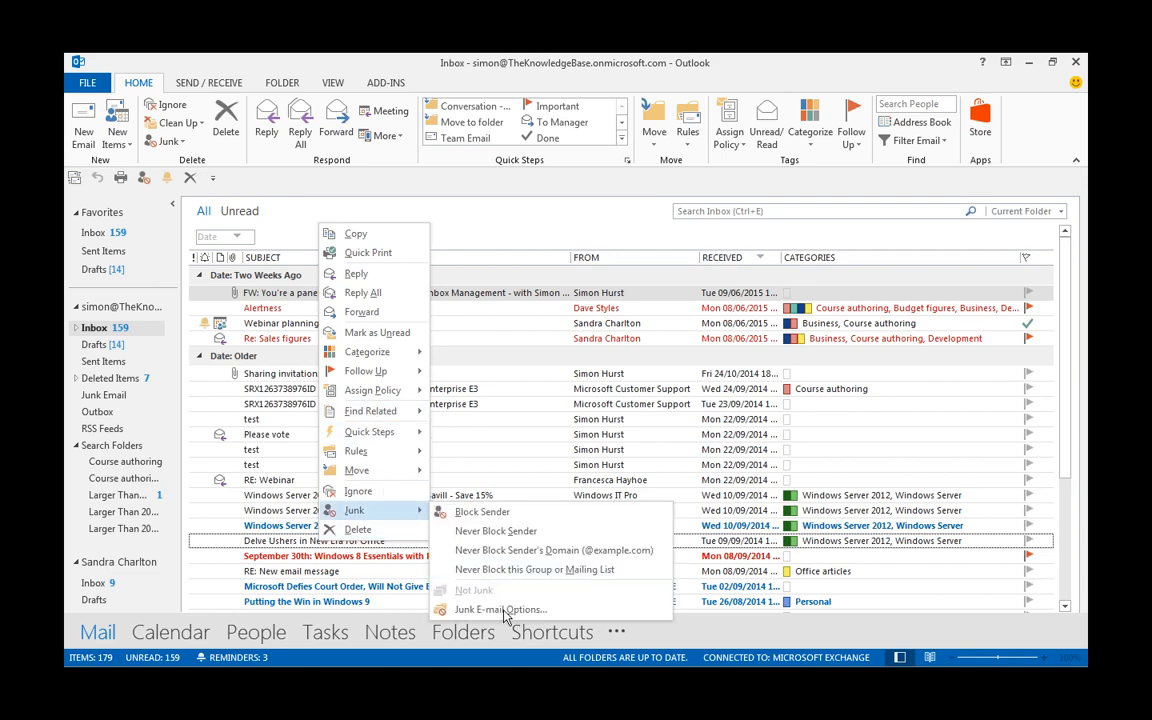
click(470, 607)
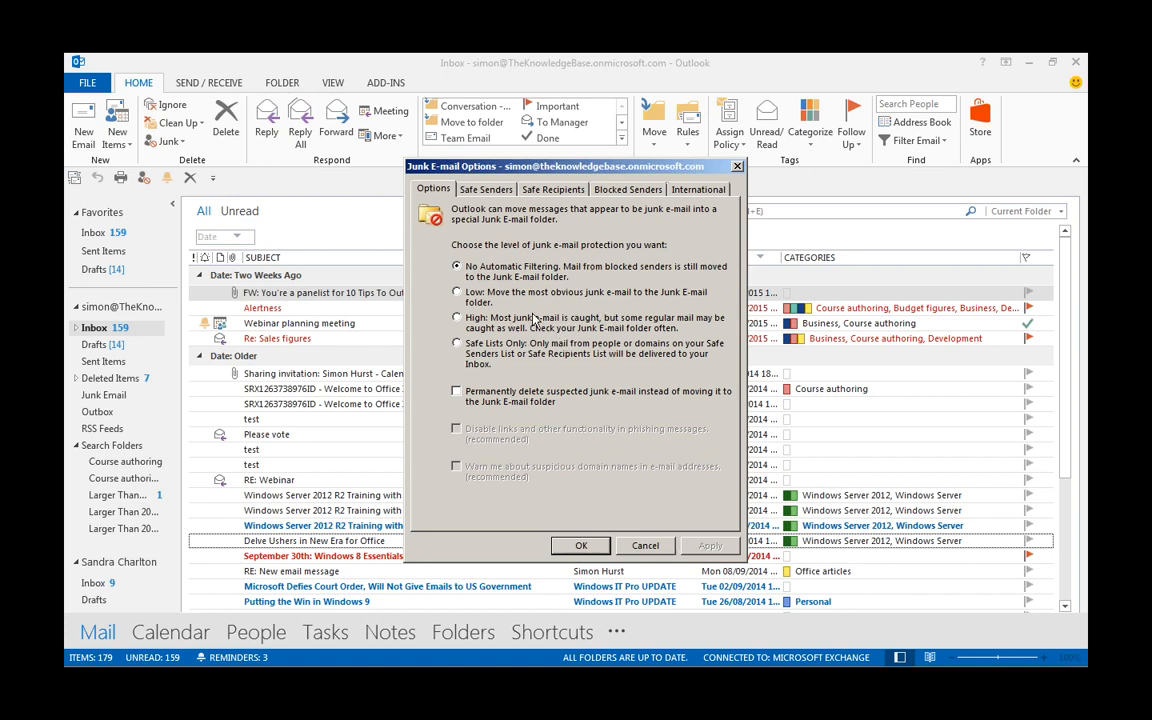
- Review the Safe Senders, Safe Recipients and Blocked Senders lists, and close the Junk E-mail Options without changes
click(485, 191)
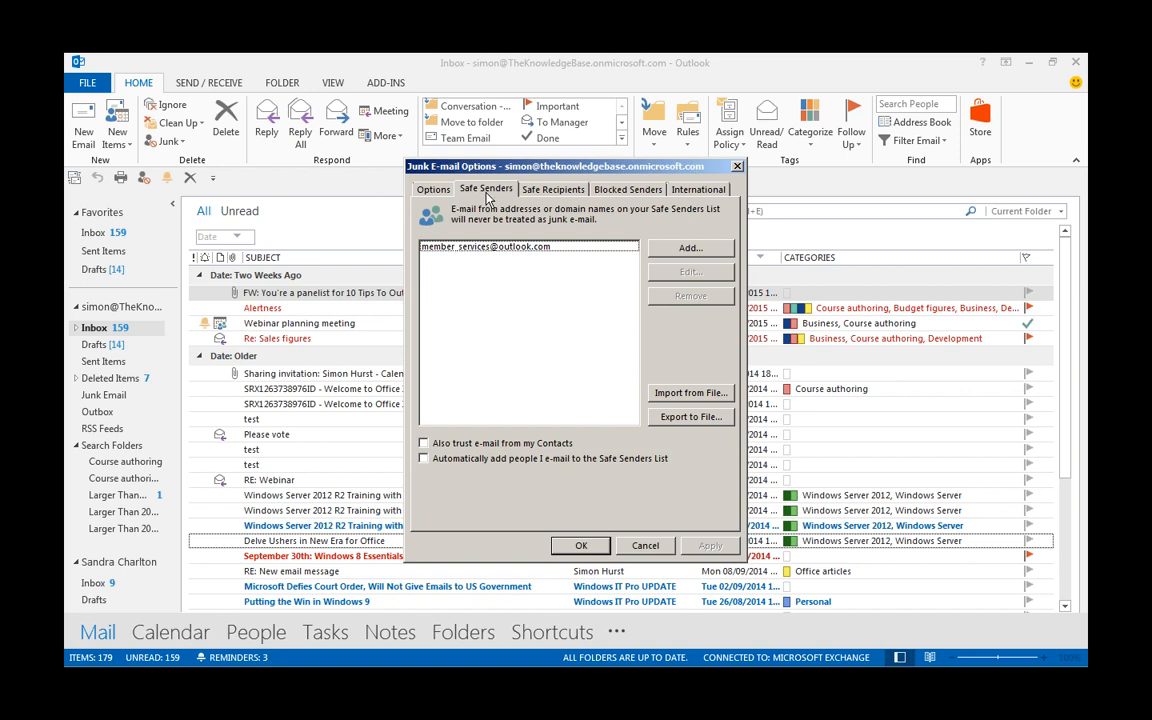
click(541, 249)
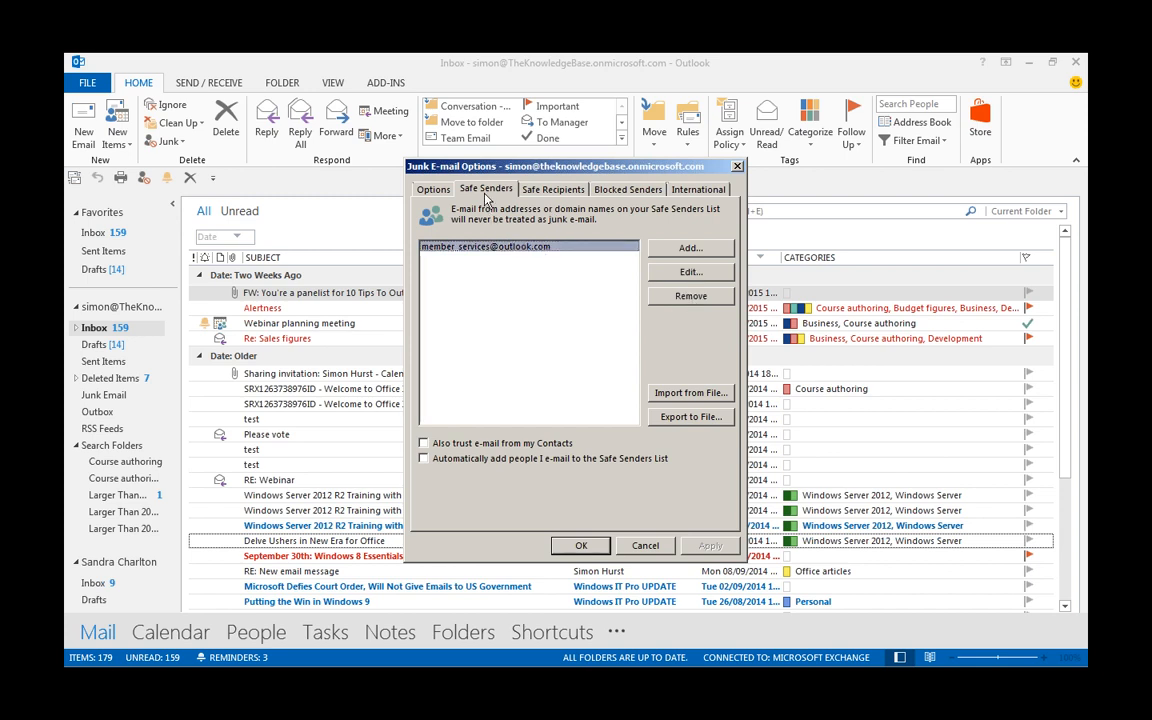
click(550, 191)
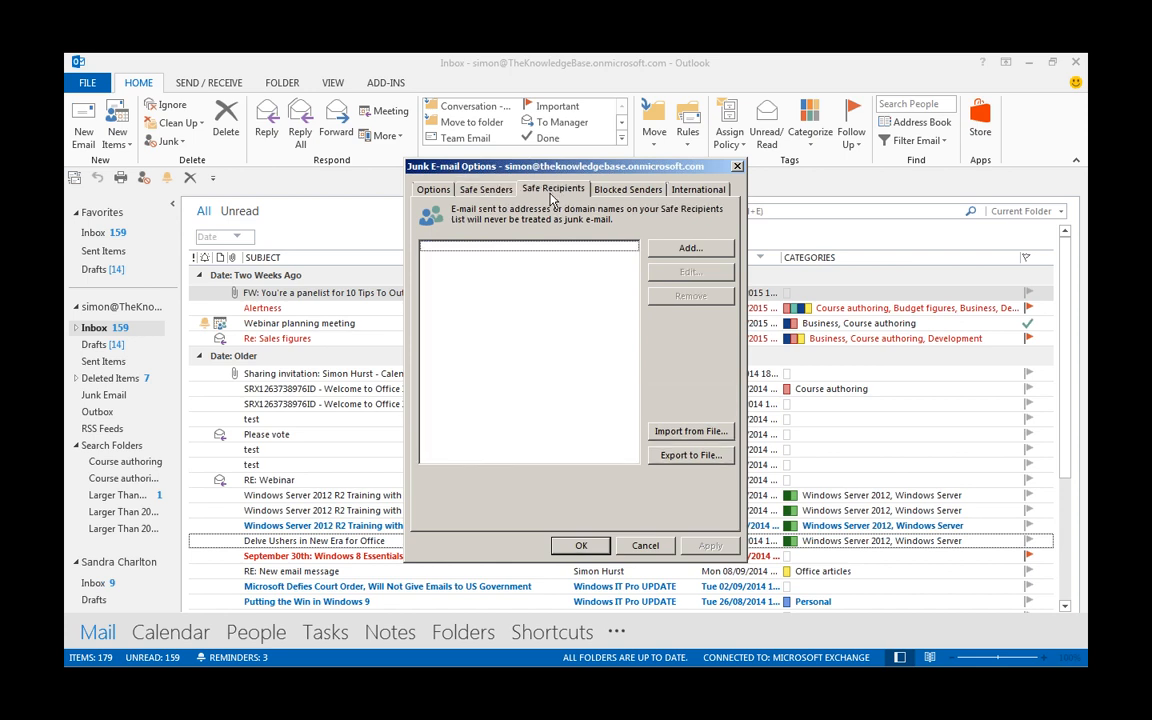
click(634, 196)
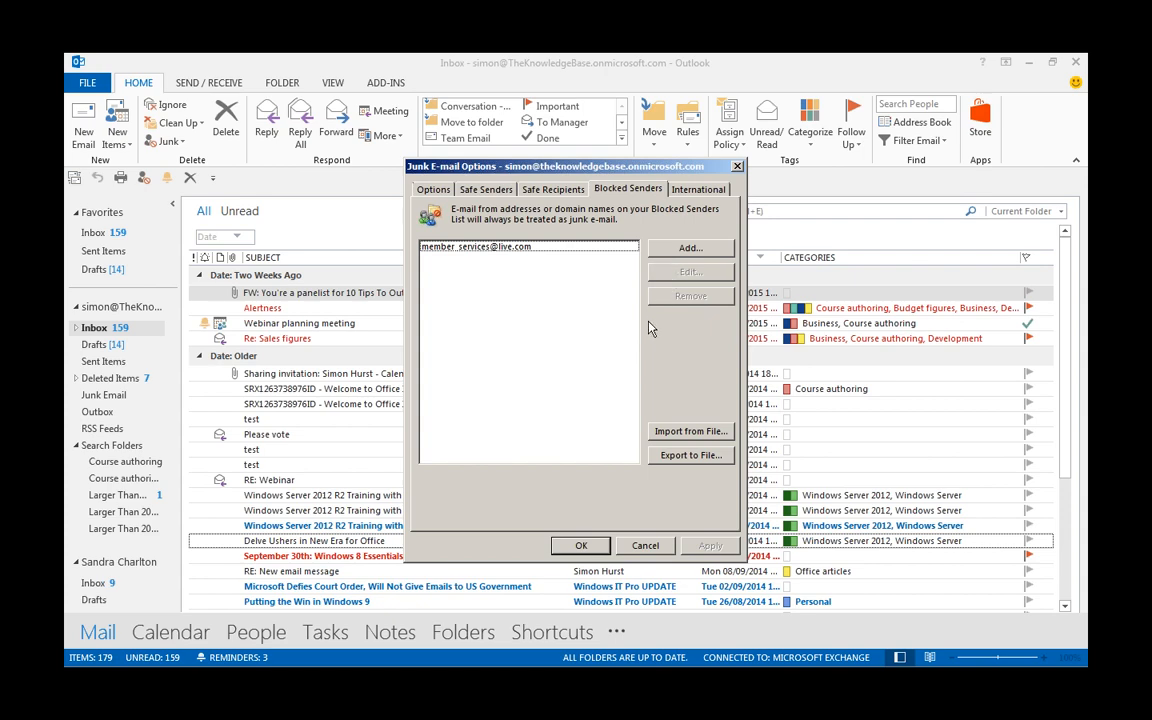
click(645, 546)
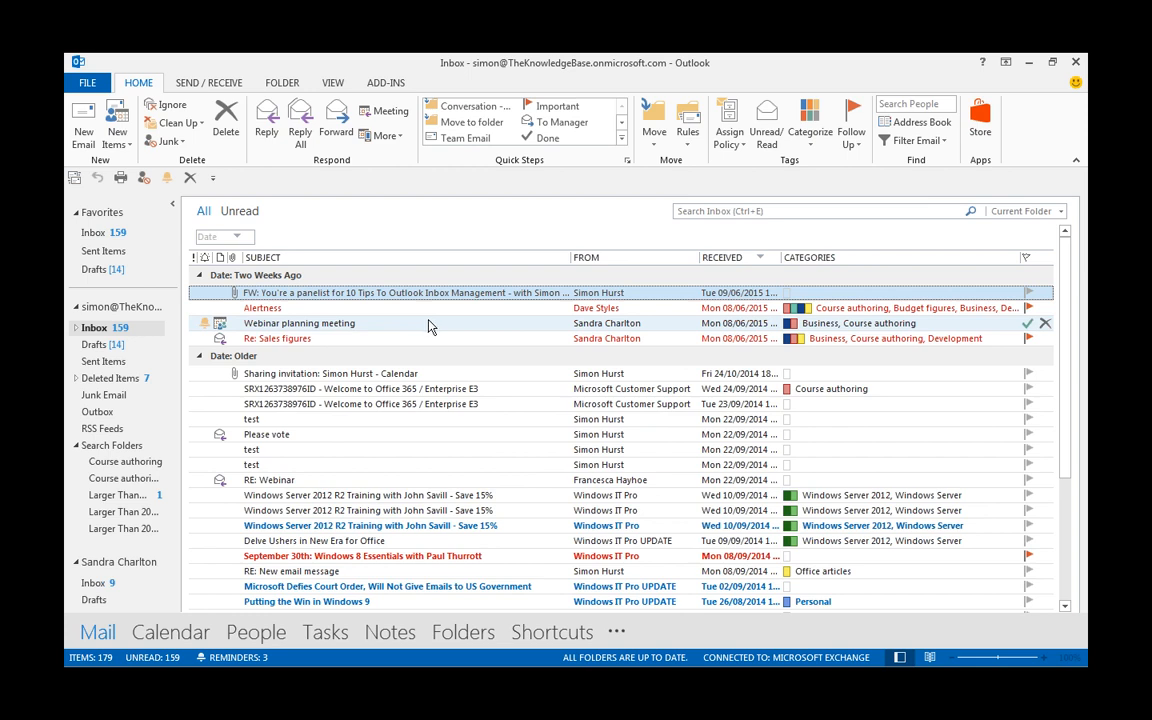
- Examine the follow-up flag and reminder settings for the top Inbox message, and close them without applying a reminder
right_click(378, 293)
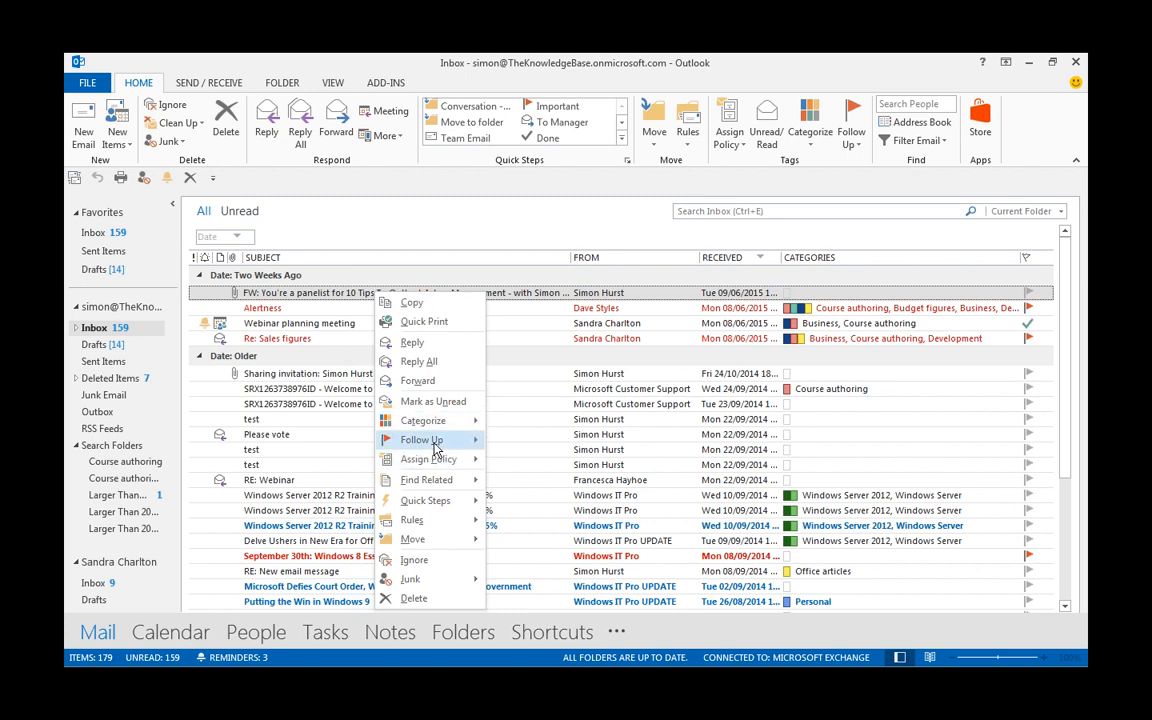
mouse_move(433, 447)
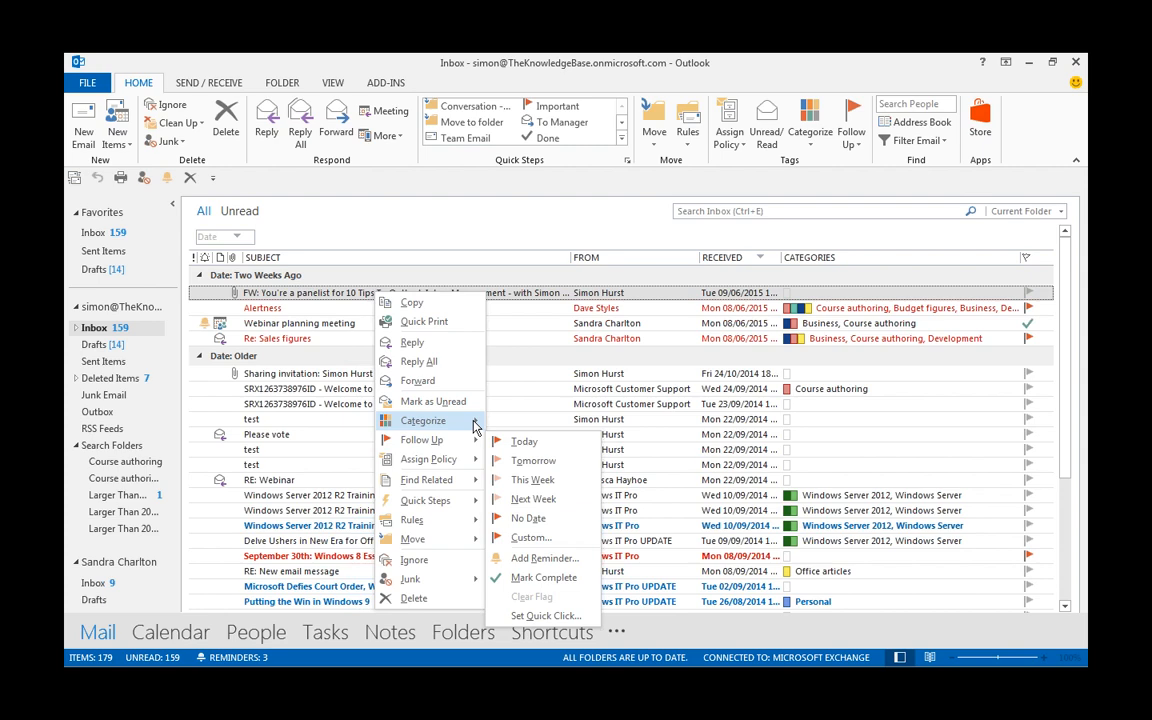
click(543, 567)
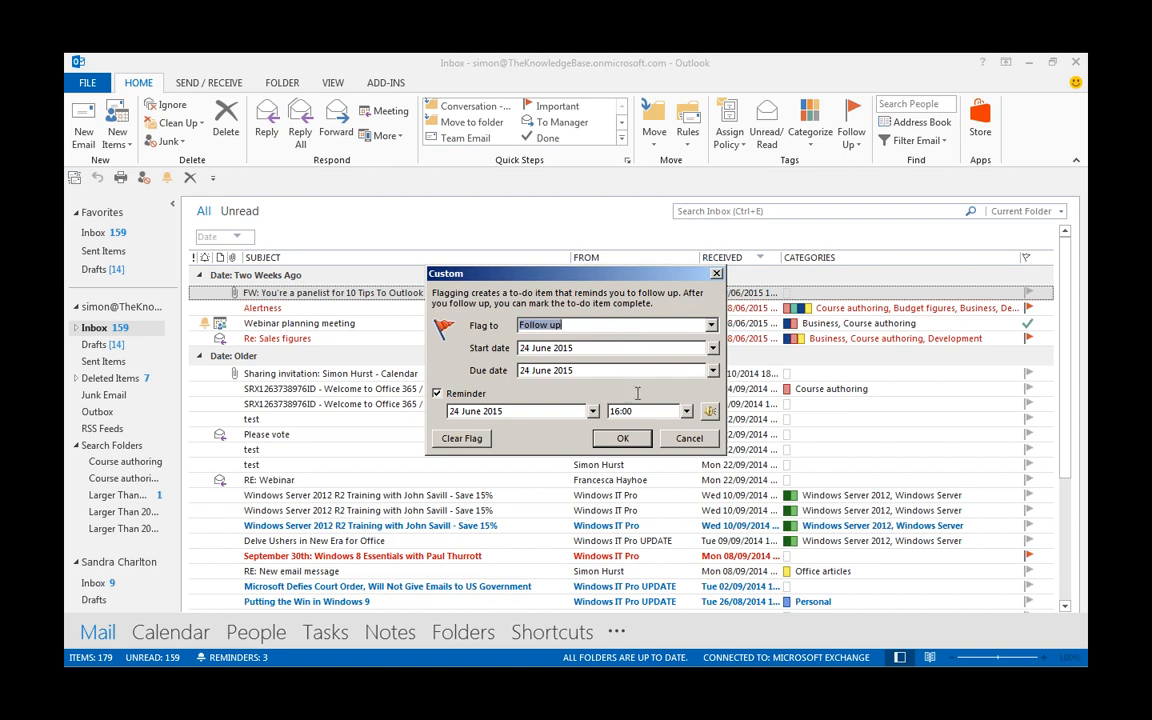
click(678, 446)
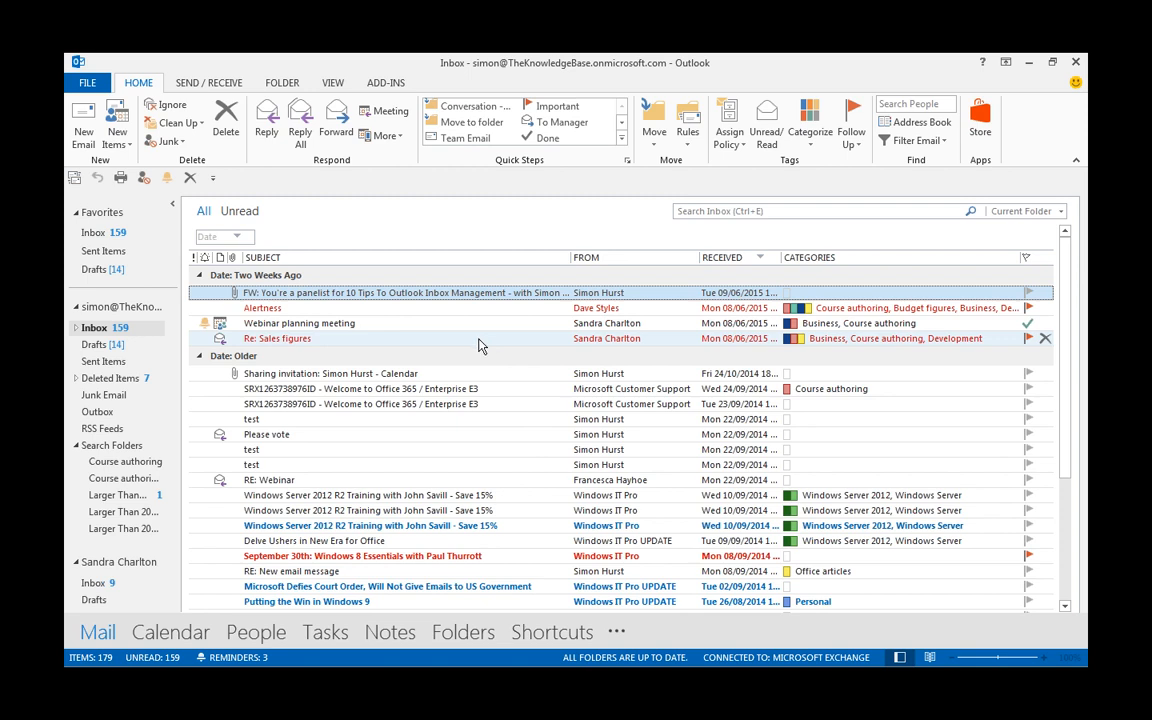
- Create a subfolder named Purchases under the Inbox after trying the name Sales, and open the new folder
click(75, 327)
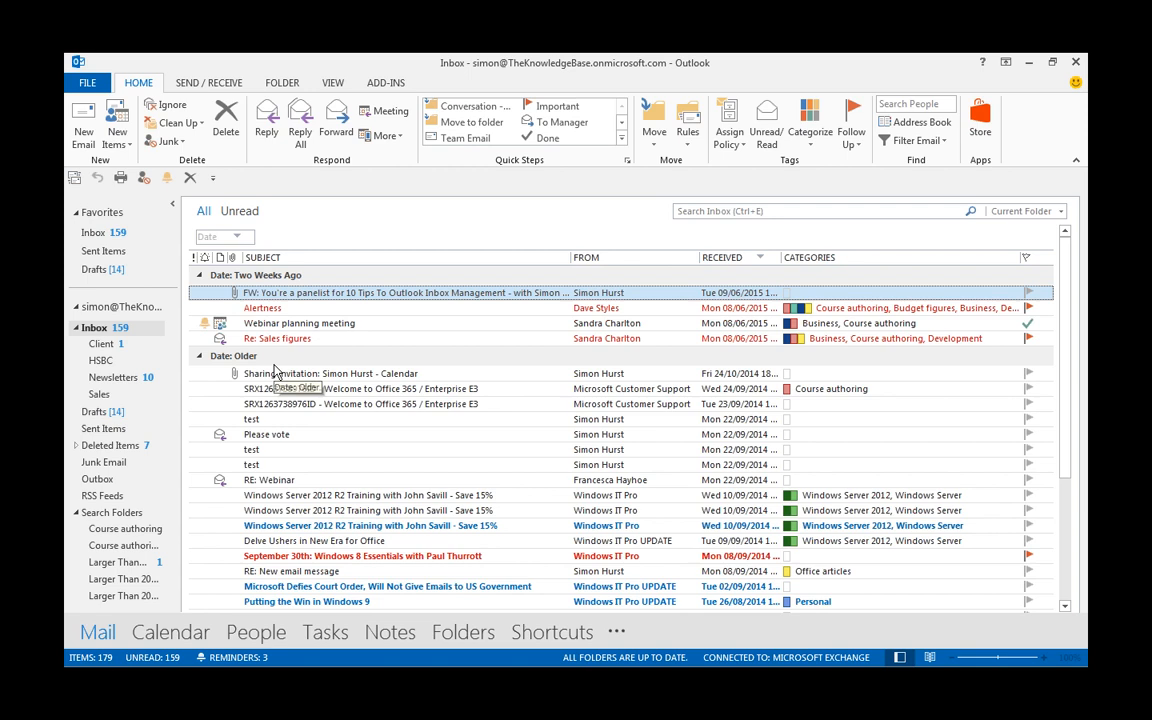
right_click(101, 332)
click(160, 358)
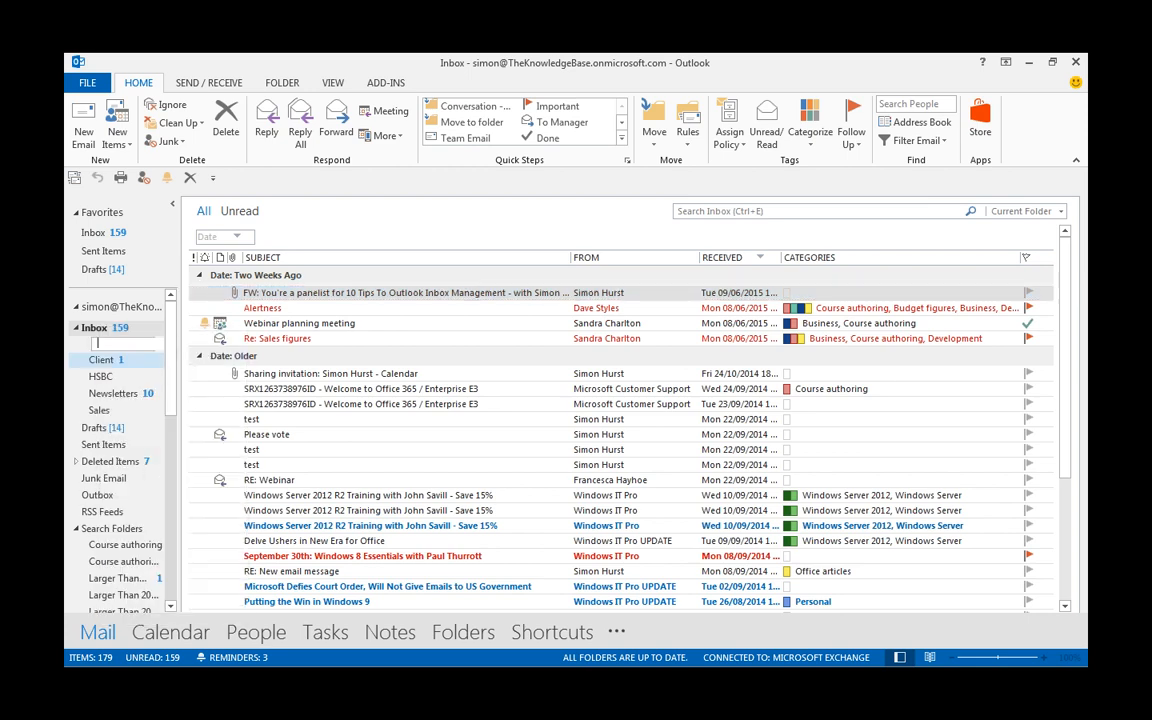
text(Sales)
key(Return)
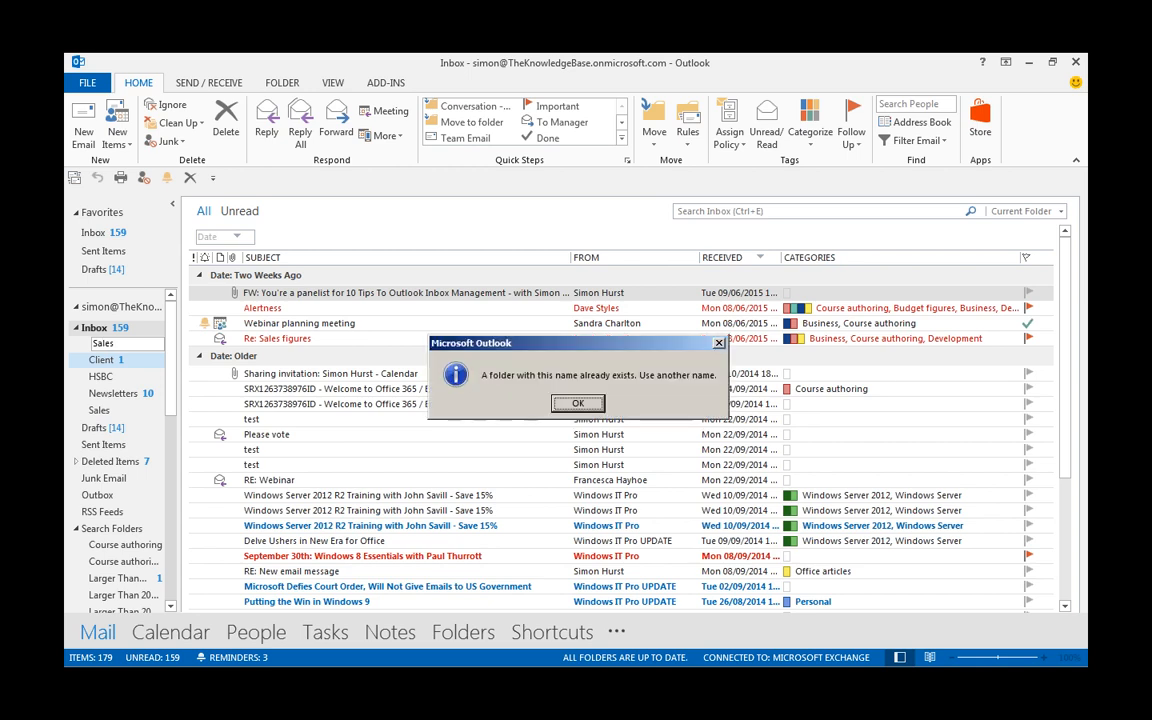
click(578, 403)
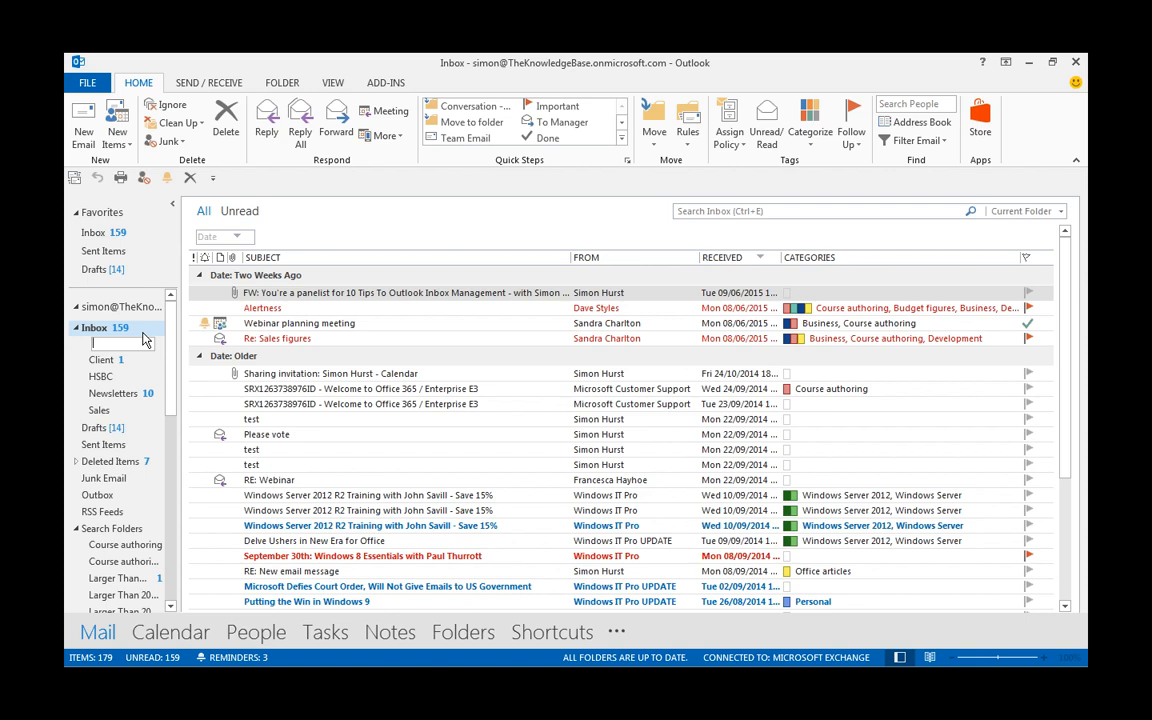
text(Purchases)
key(Return)
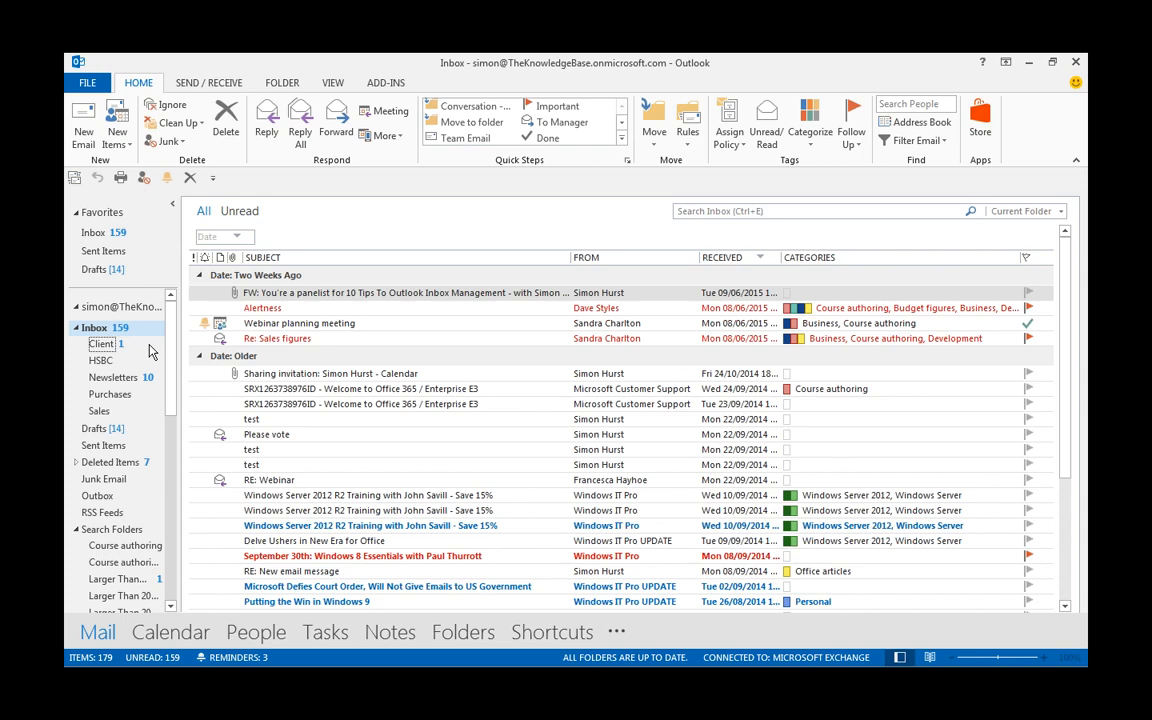
click(111, 394)
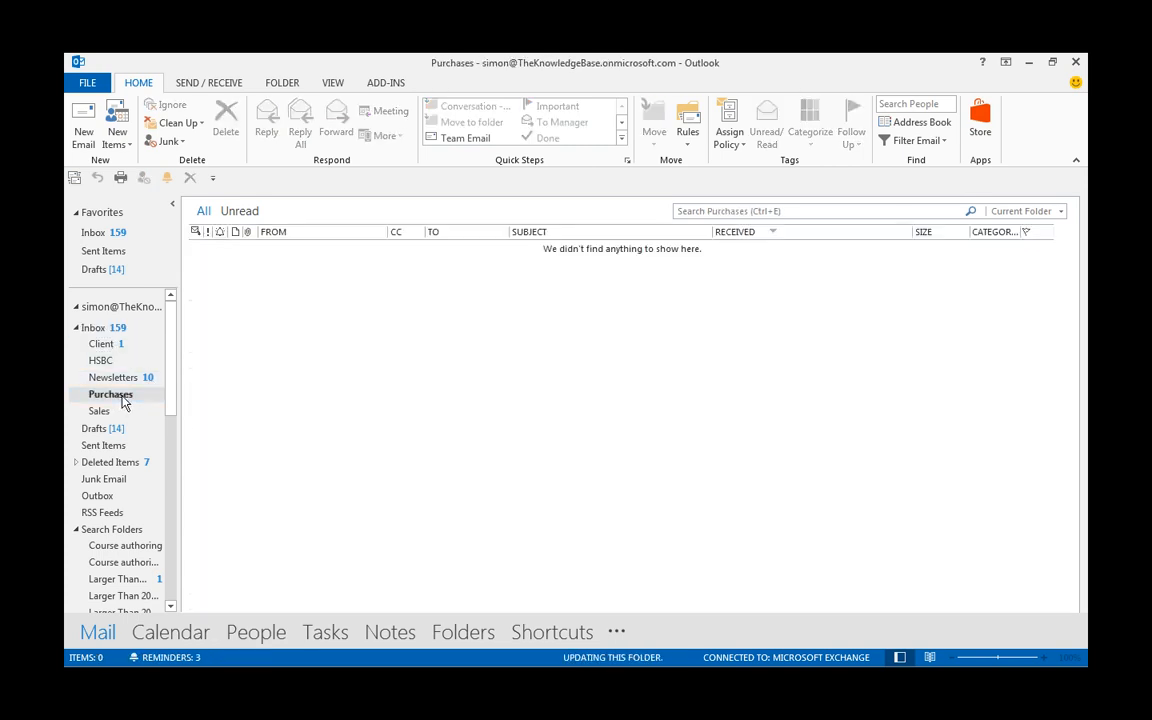
- Move the three "test" messages and the "Please vote" message from the Inbox into the Purchases subfolder, and open that folder
click(95, 328)
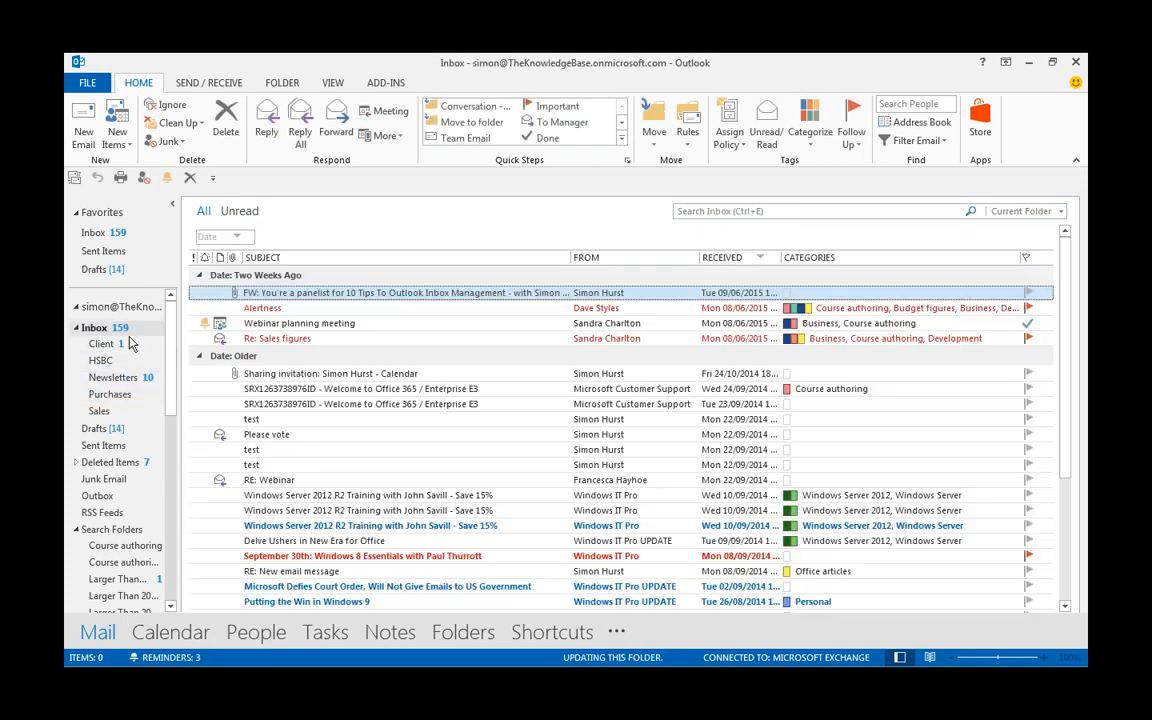
click(253, 421)
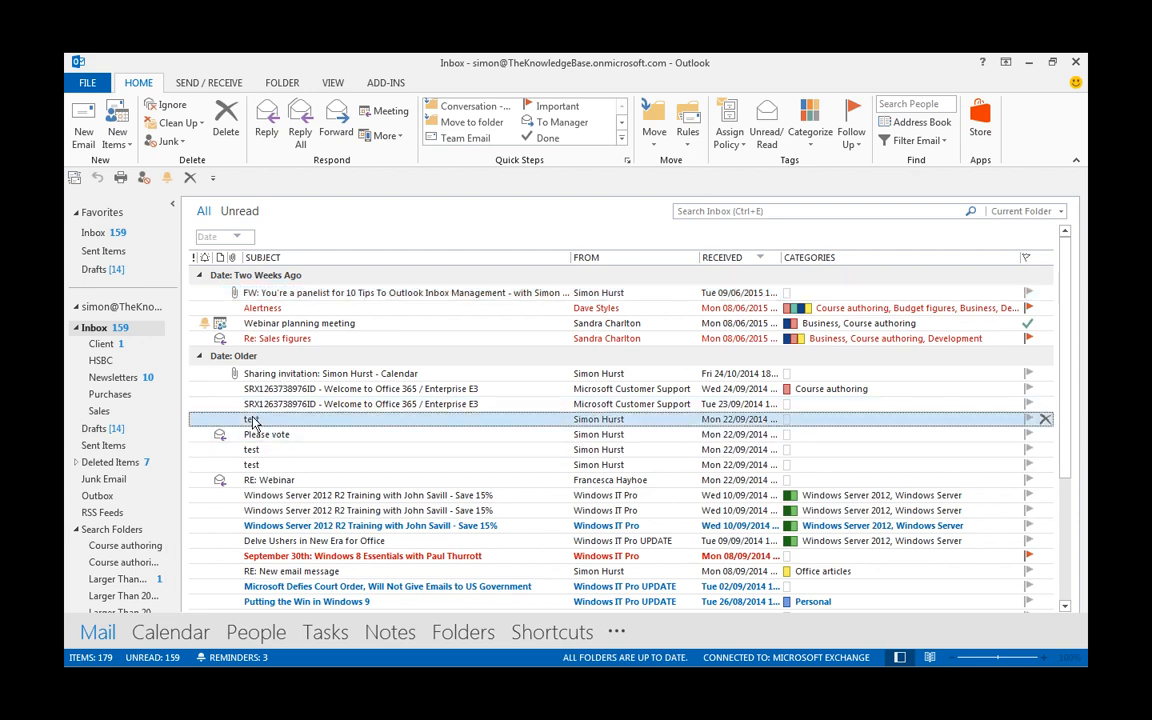
drag(100, 398, 103, 395)
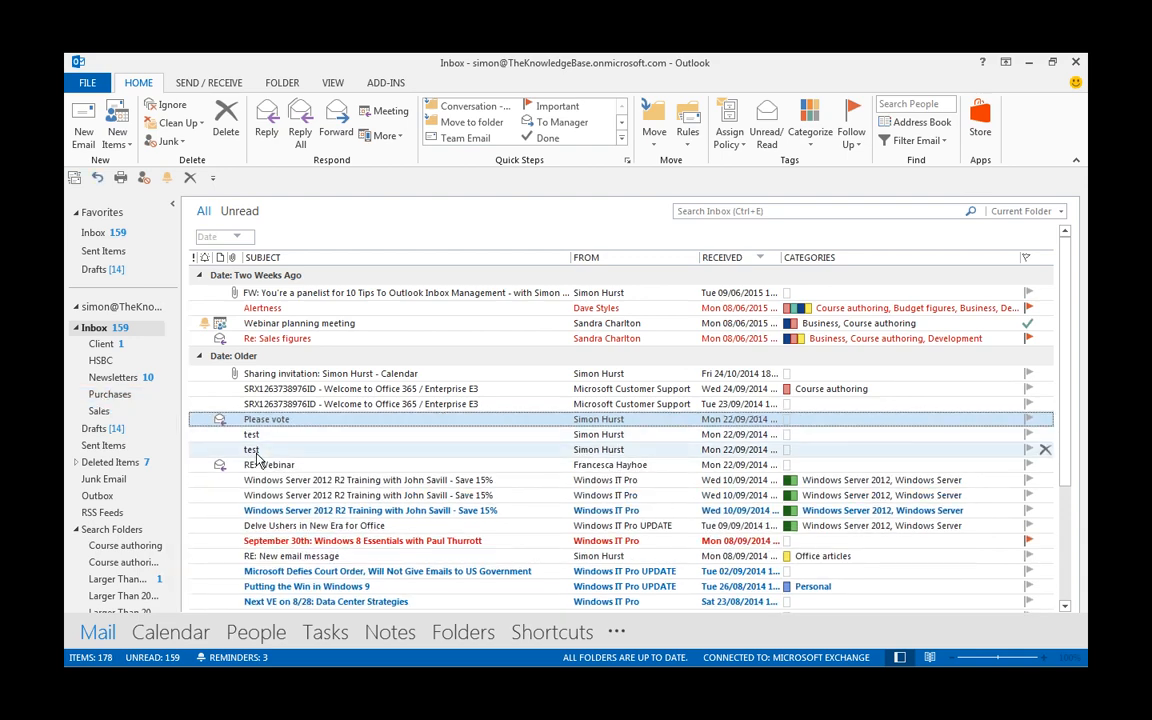
shift+click(256, 451)
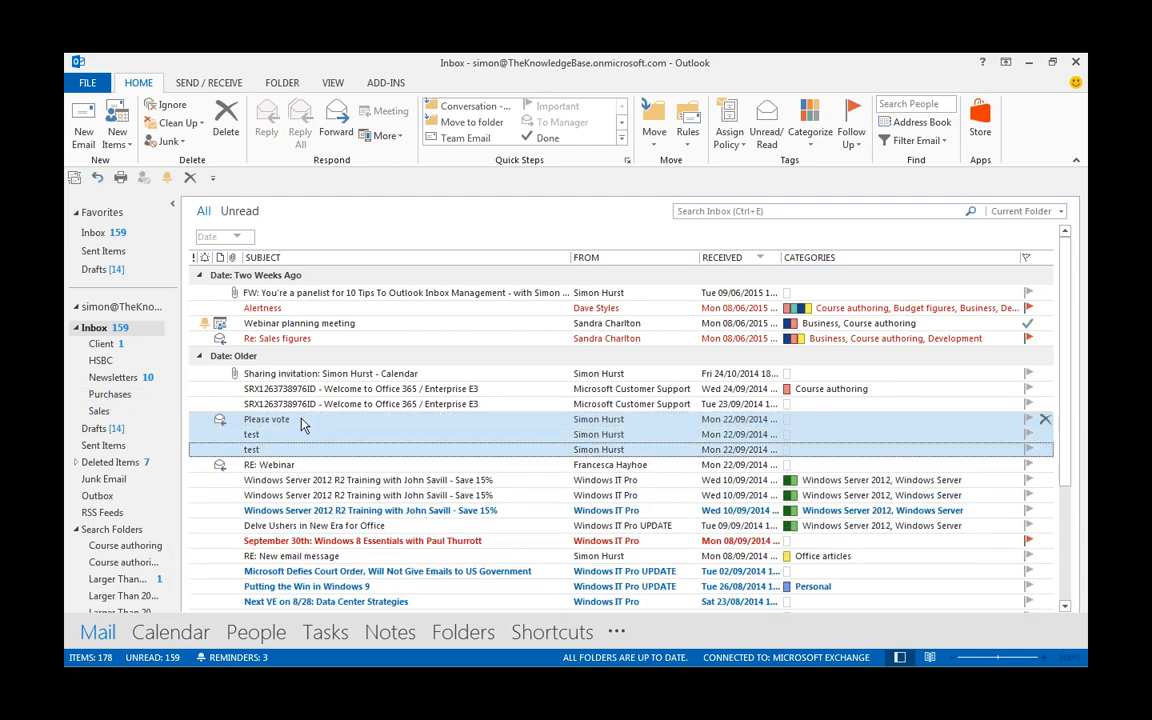
drag(110, 402, 108, 398)
click(124, 400)
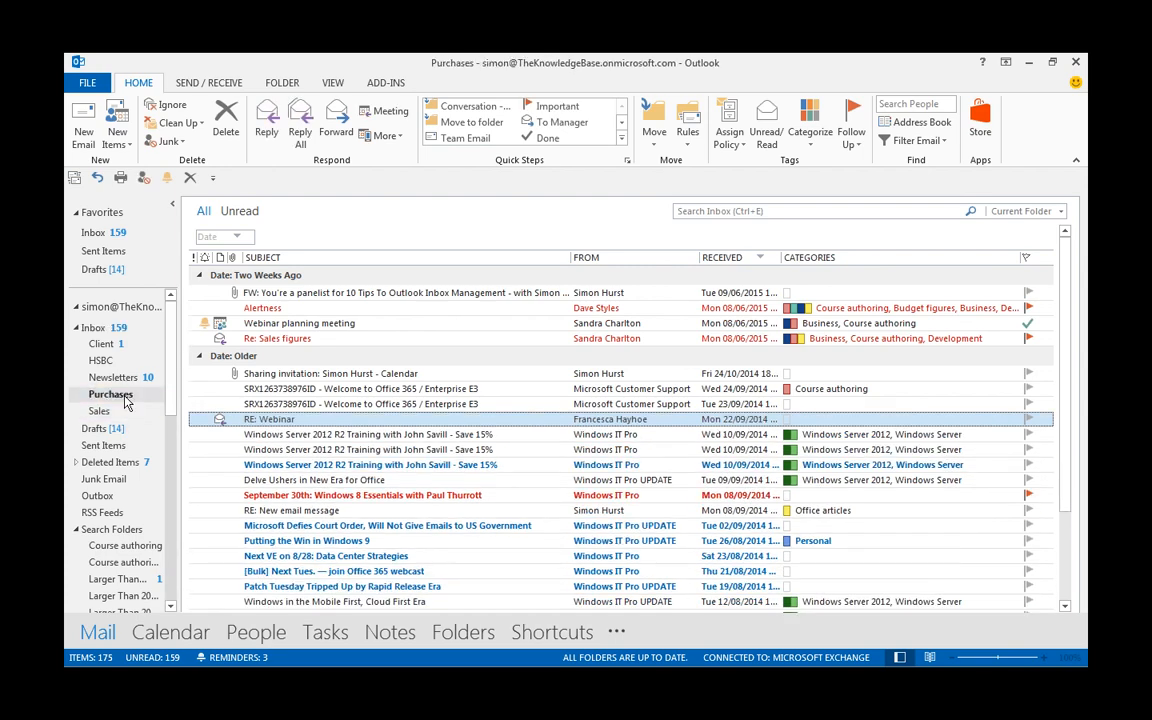
- Return to the Inbox and show the Tasks list in the To-Do Bar
click(100, 328)
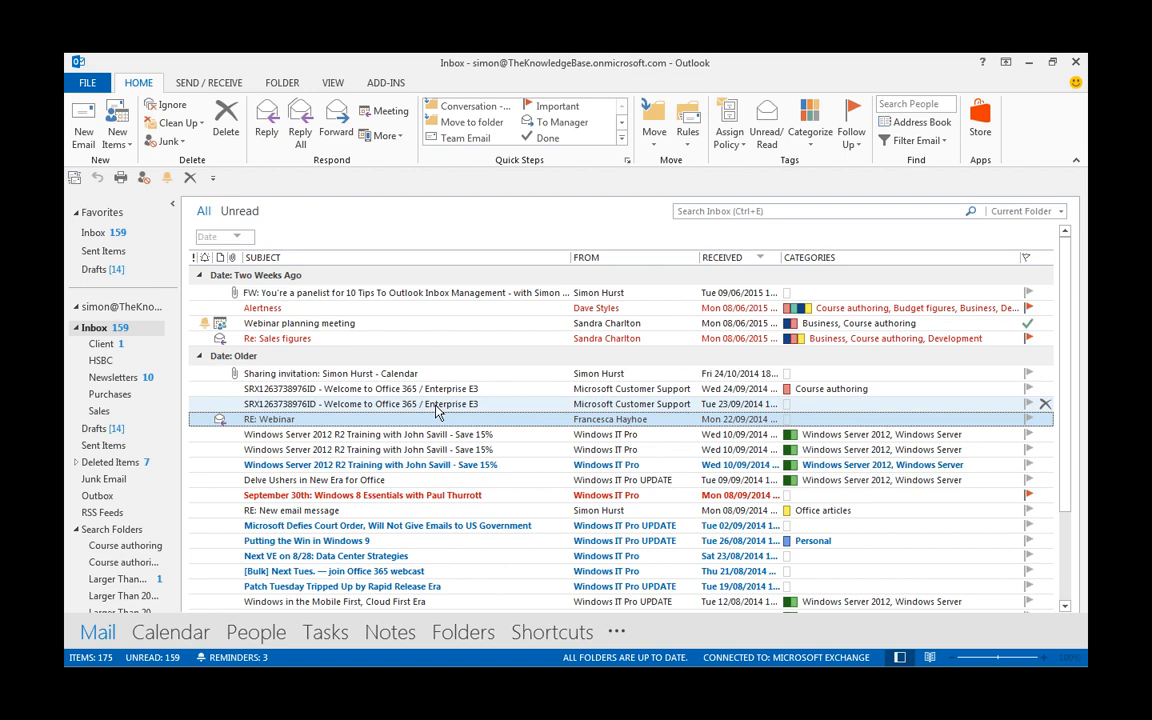
click(333, 84)
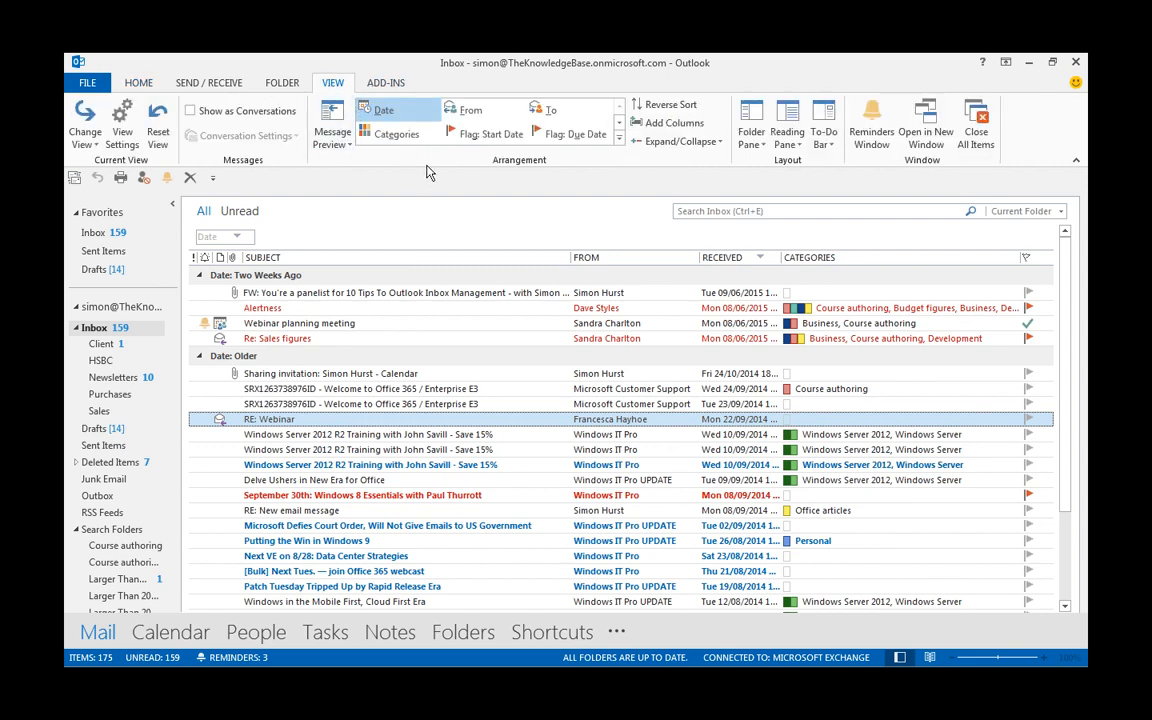
click(830, 146)
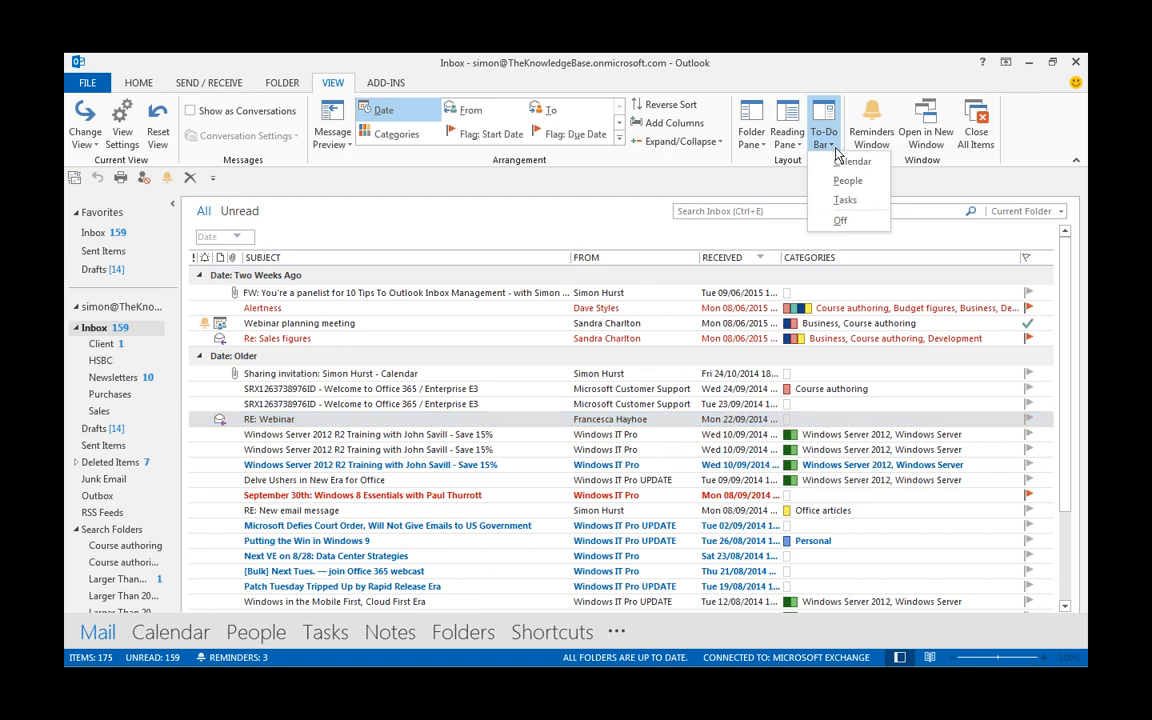
click(845, 204)
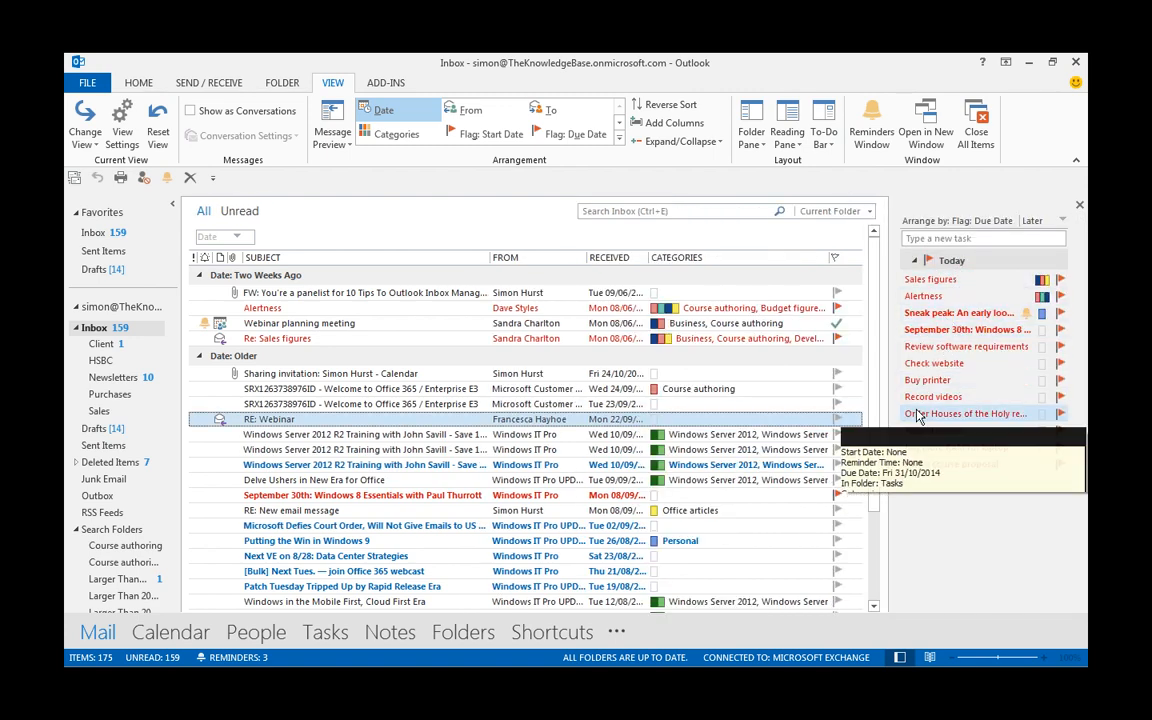
- Flag the "Webinar planning meeting" message for follow-up today and check it in the task list
right_click(325, 326)
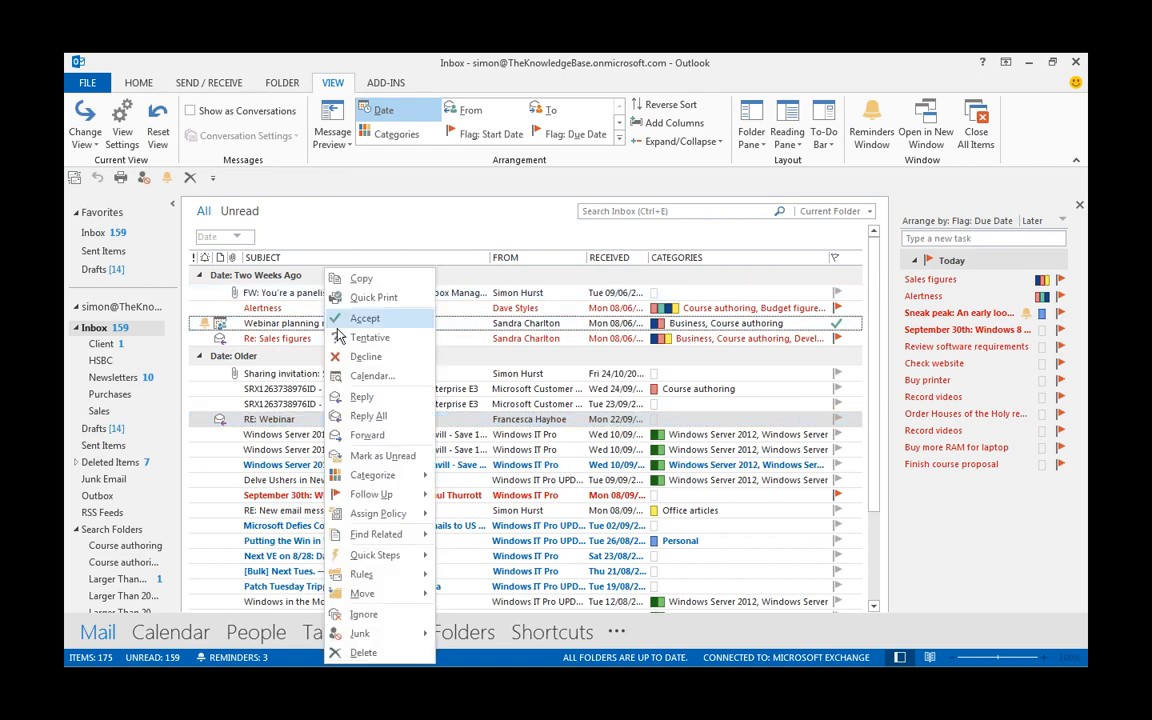
mouse_move(390, 495)
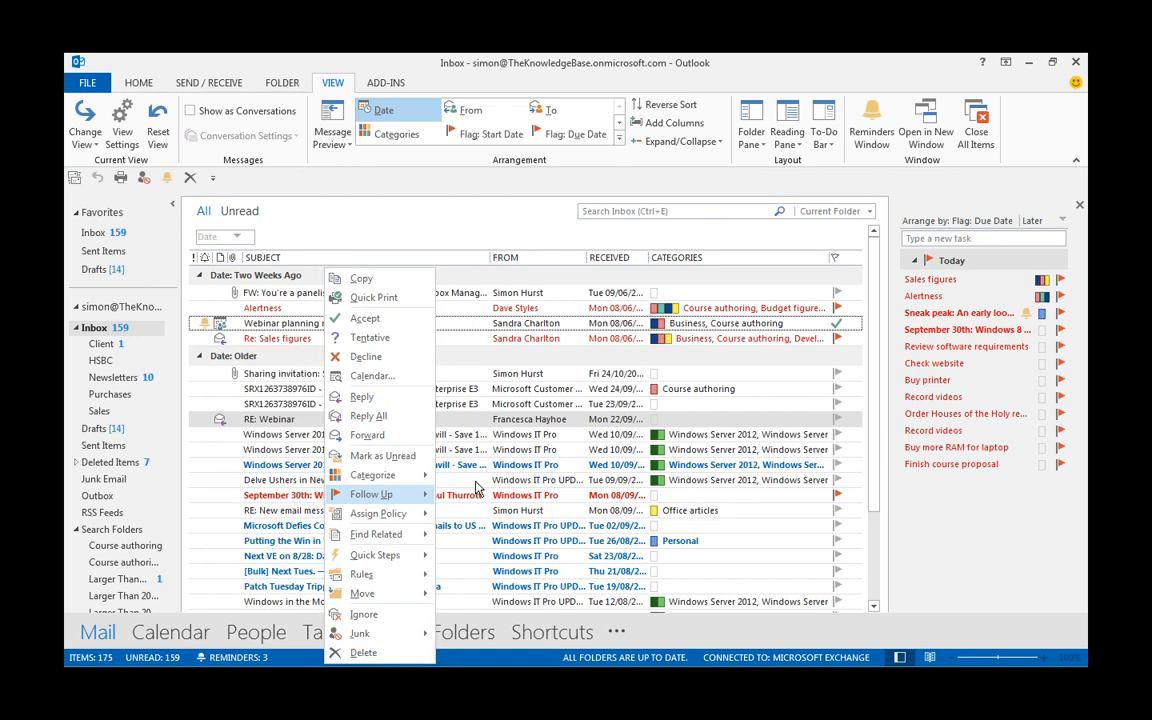
click(486, 537)
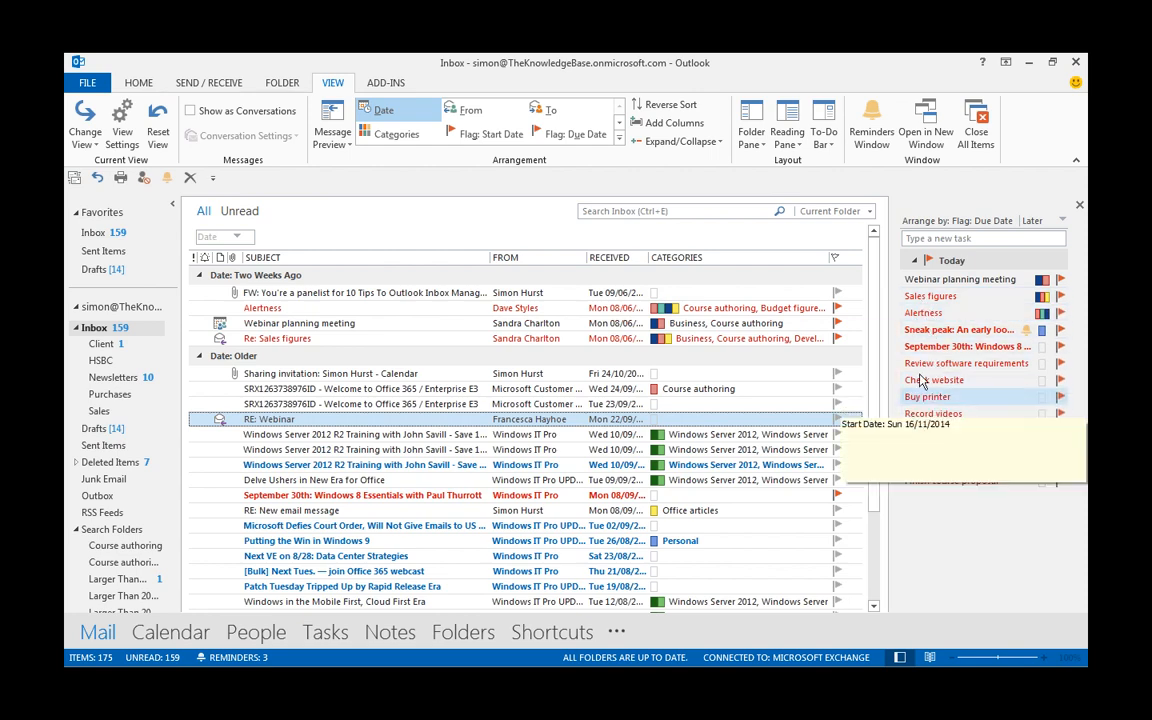
mouse_move(942, 303)
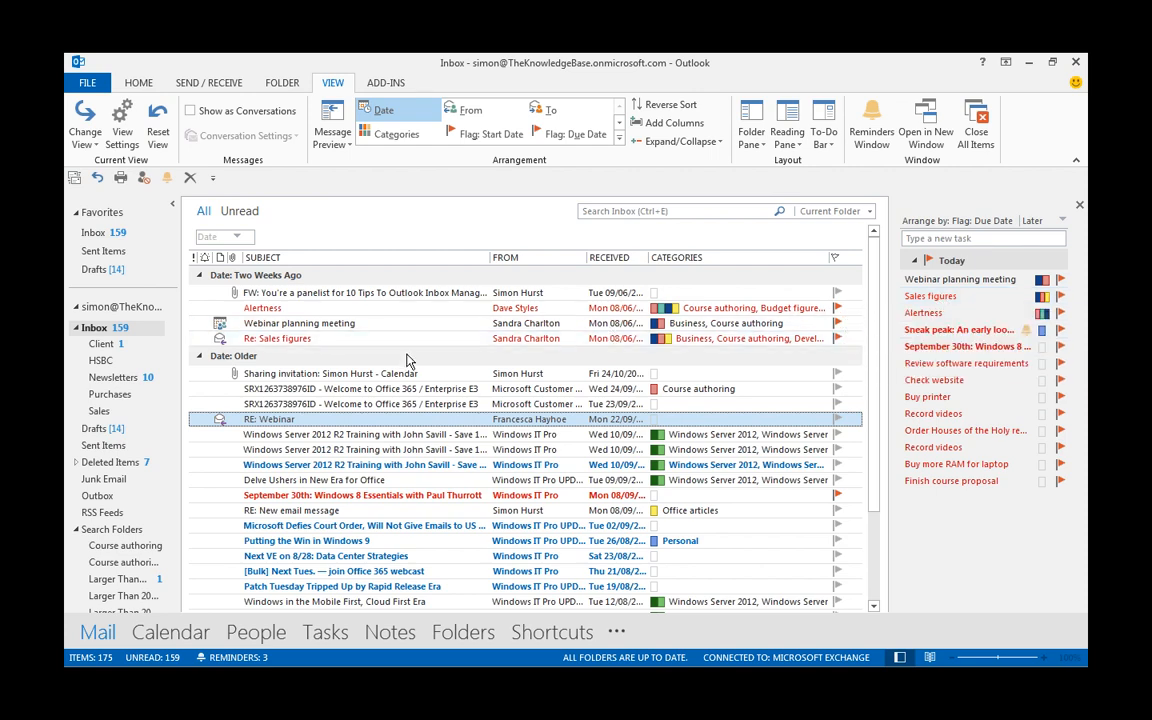
- Flag the "RE: Webinar" message for follow-up tomorrow, and clear its flag again
right_click(350, 415)
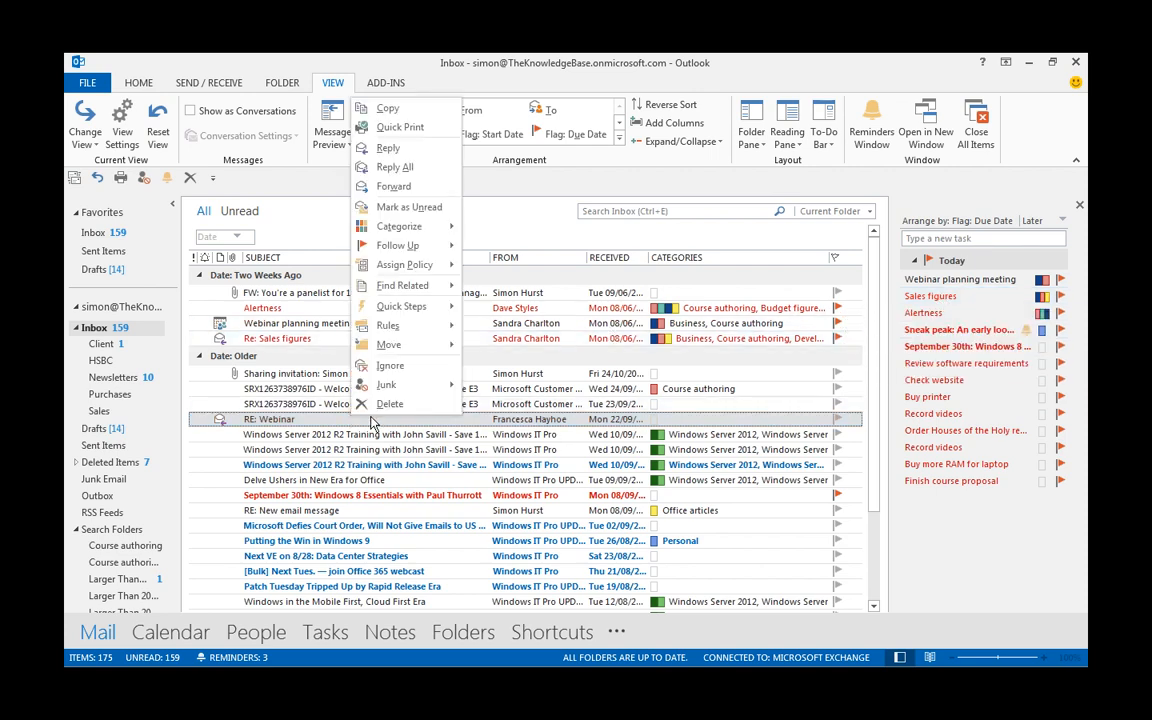
mouse_move(437, 253)
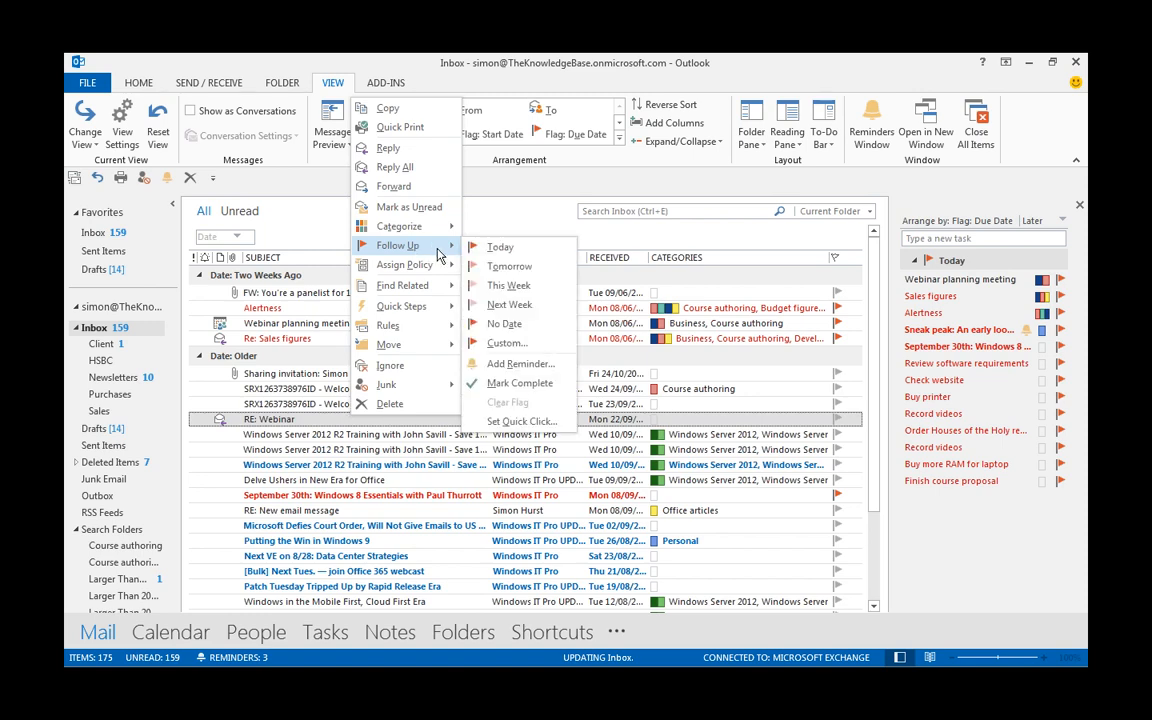
click(505, 266)
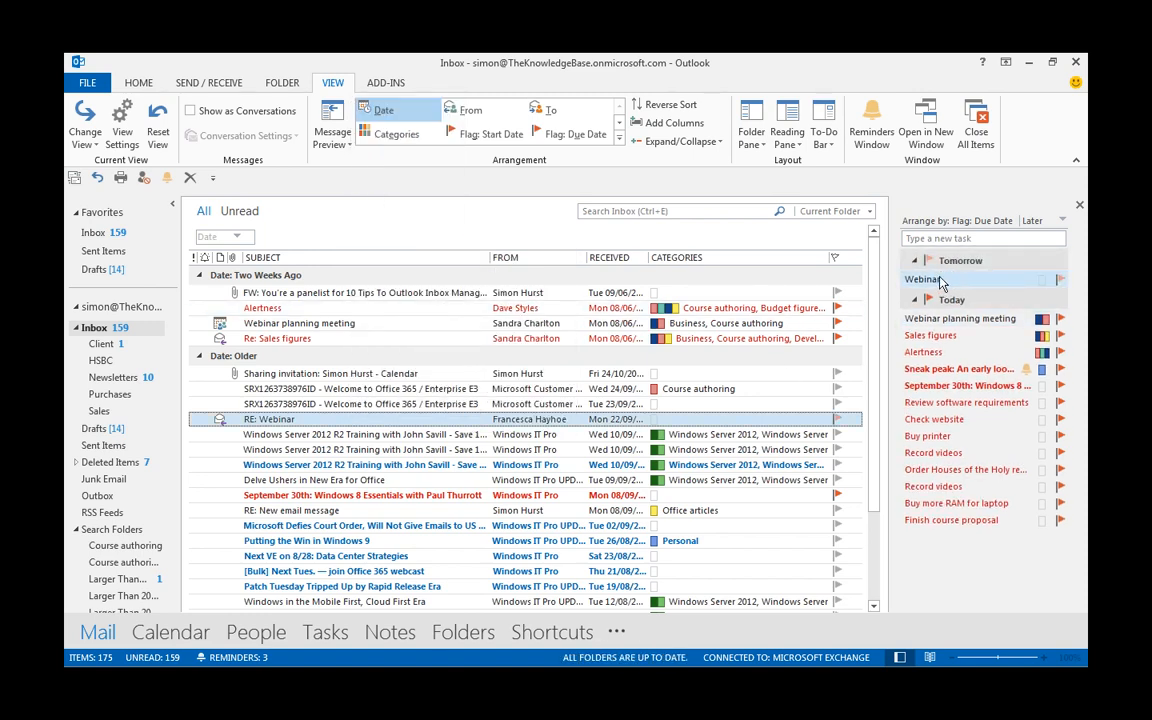
right_click(284, 424)
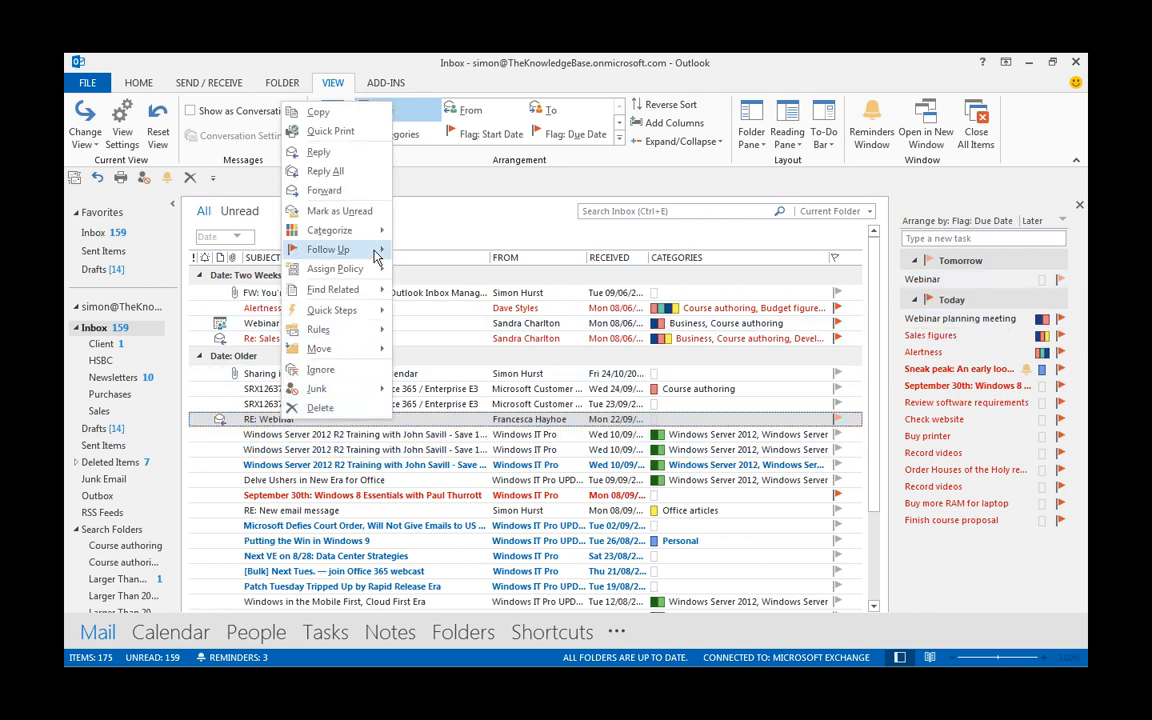
mouse_move(375, 249)
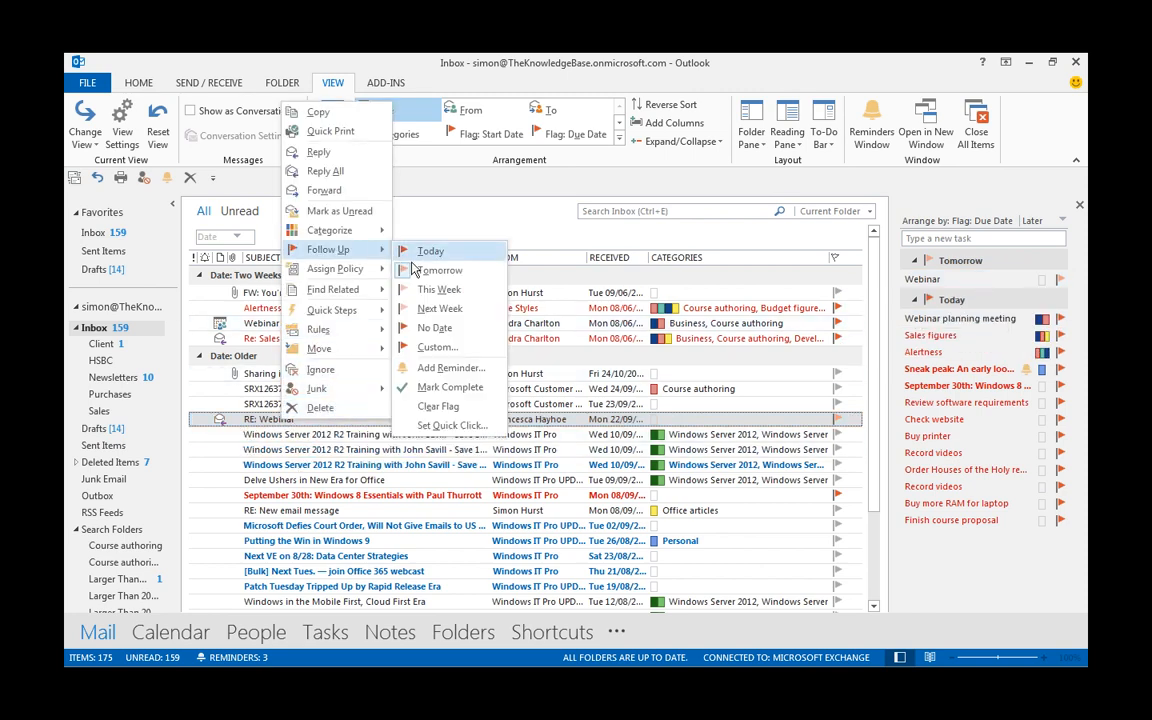
click(452, 407)
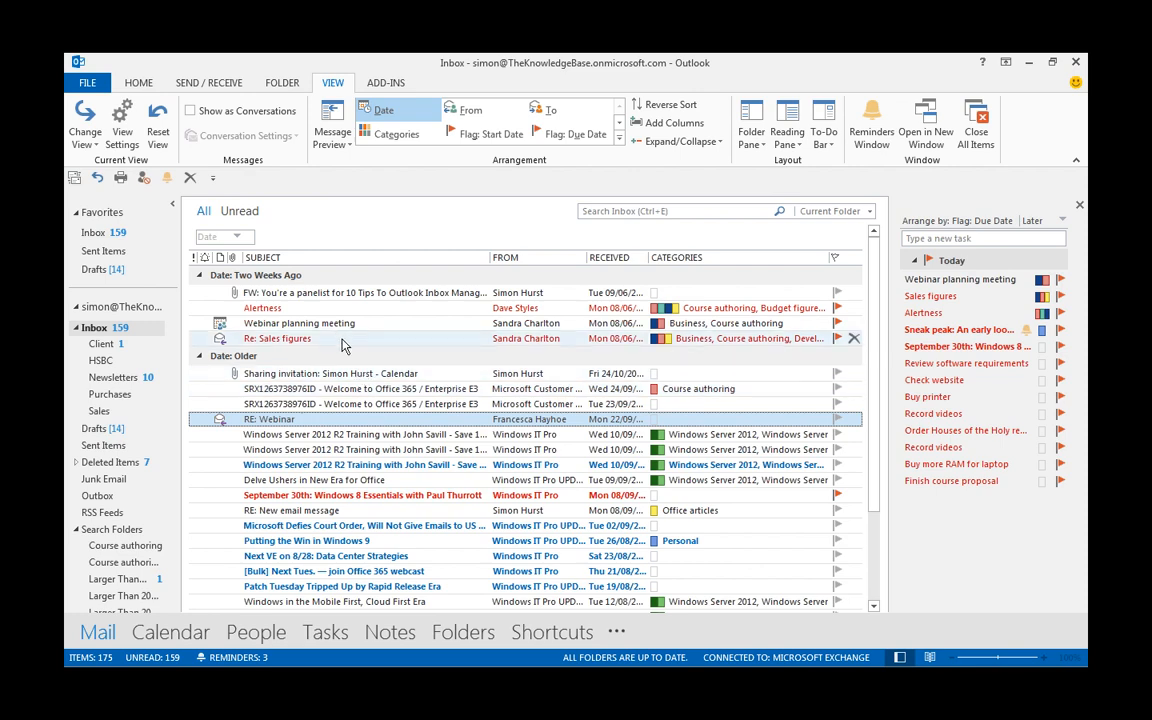
- Set the Quick Click follow-up flag to Tomorrow
drag(300, 308, 706, 372)
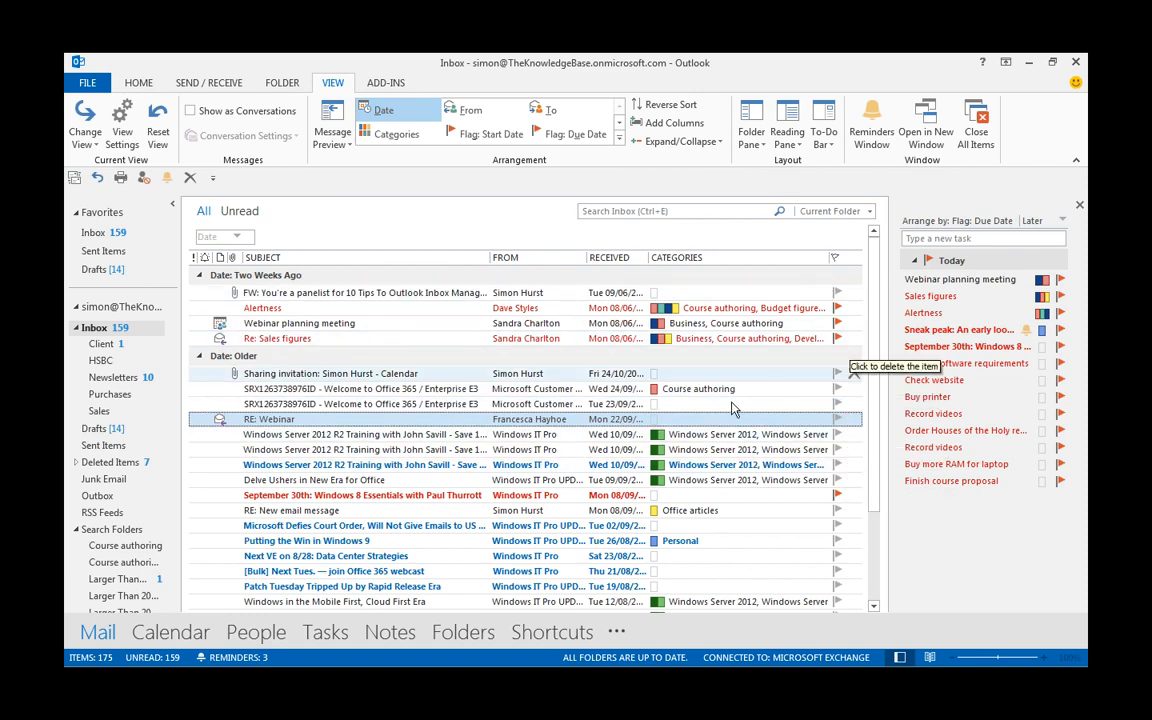
right_click(347, 330)
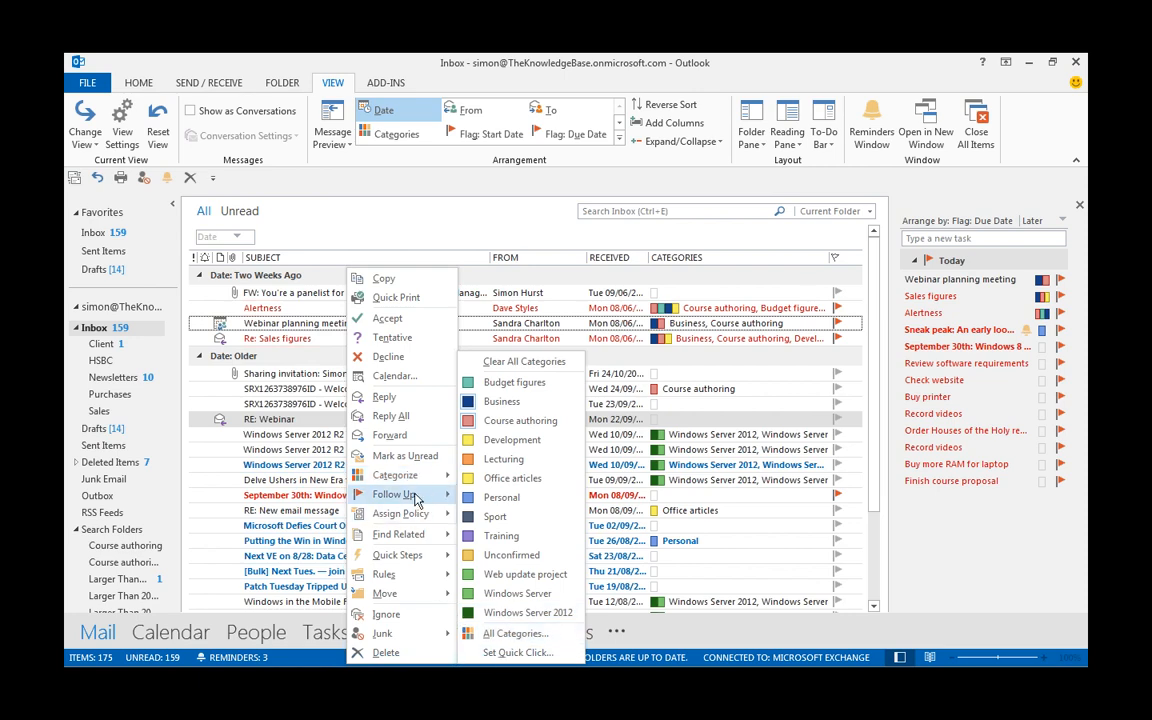
mouse_move(398, 494)
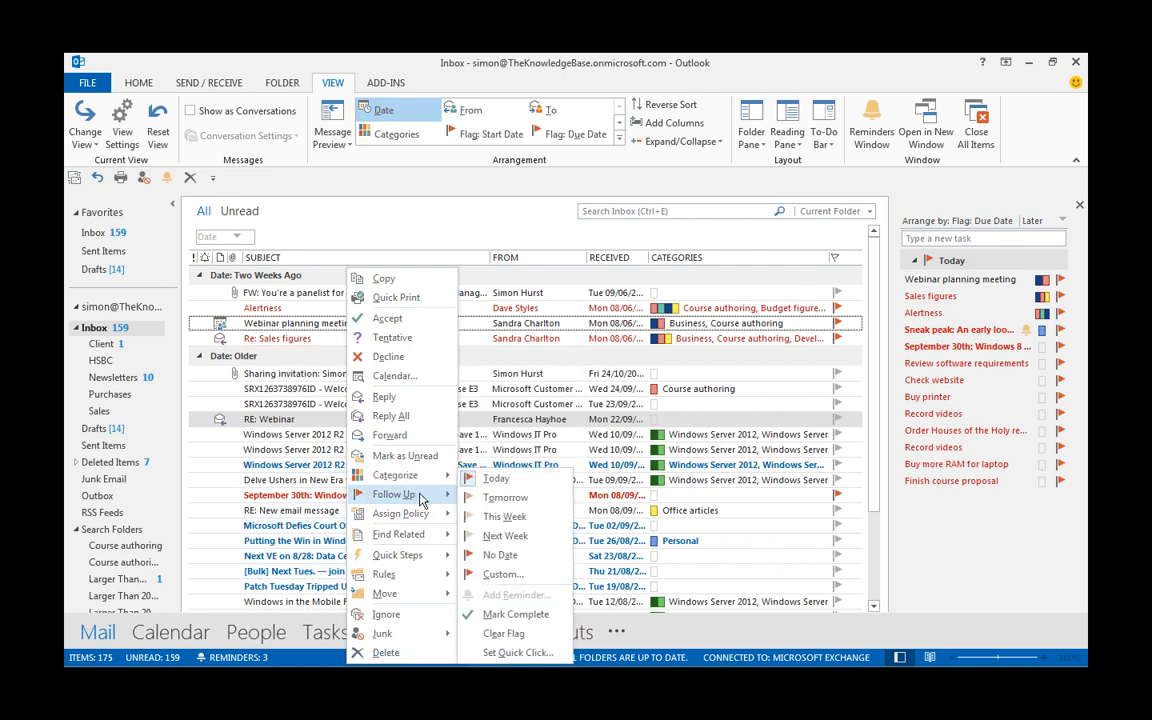
click(516, 653)
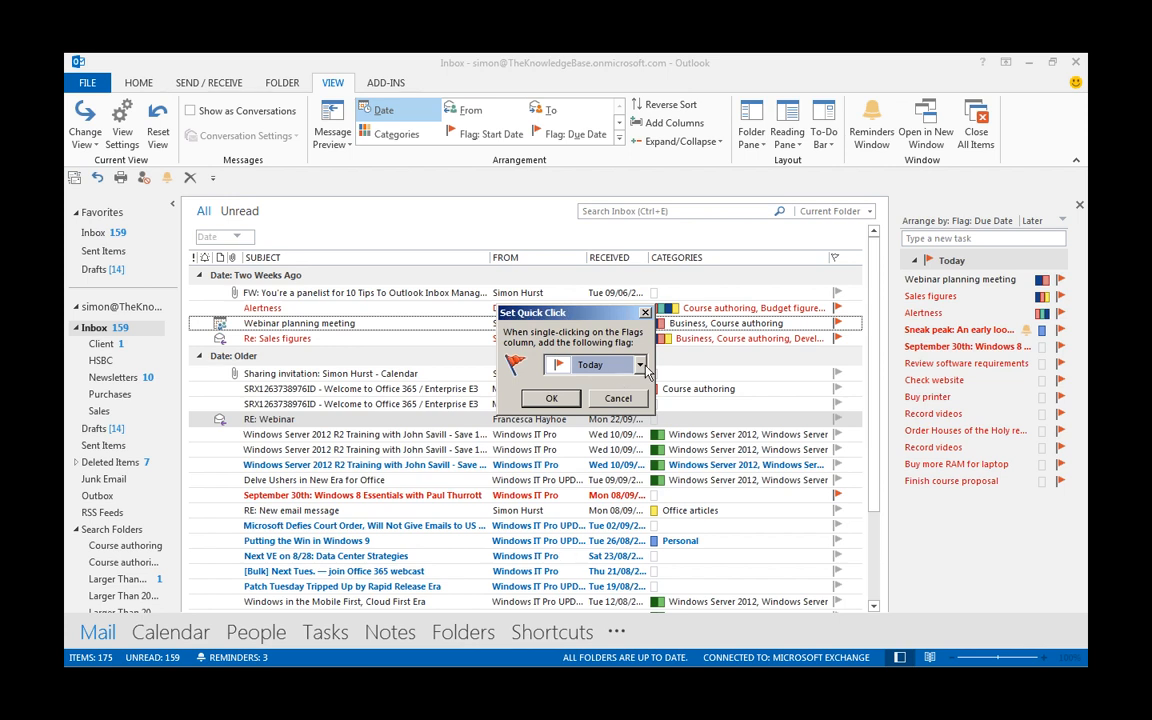
click(639, 364)
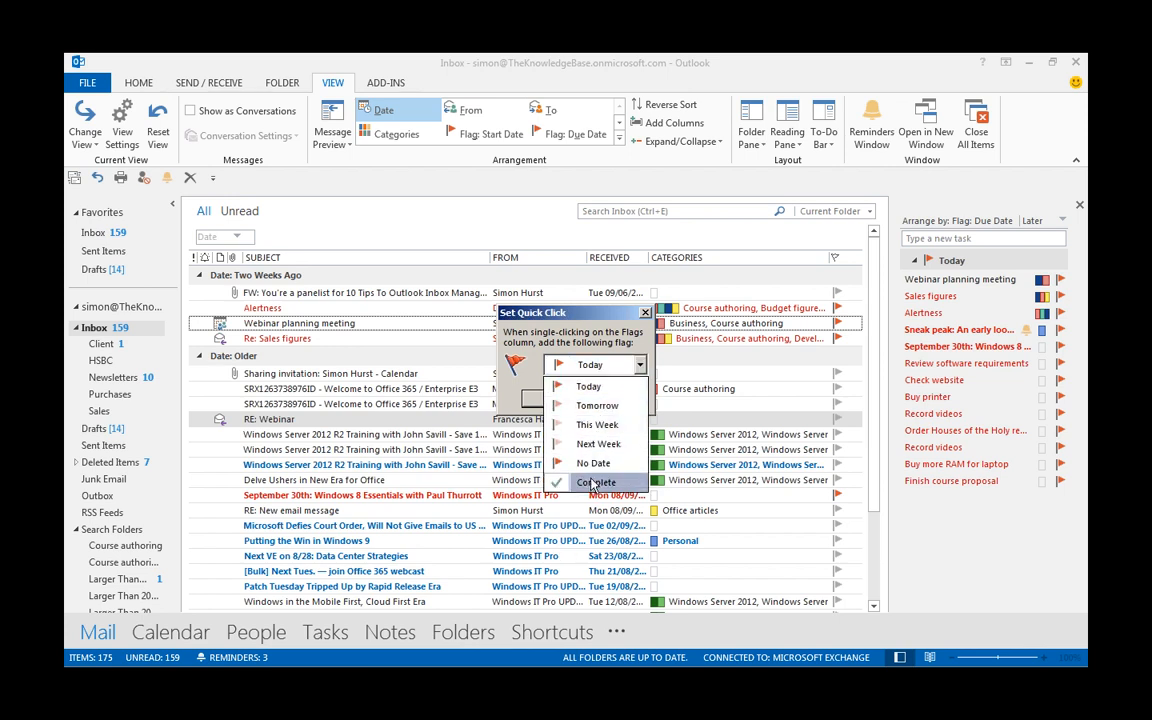
click(593, 407)
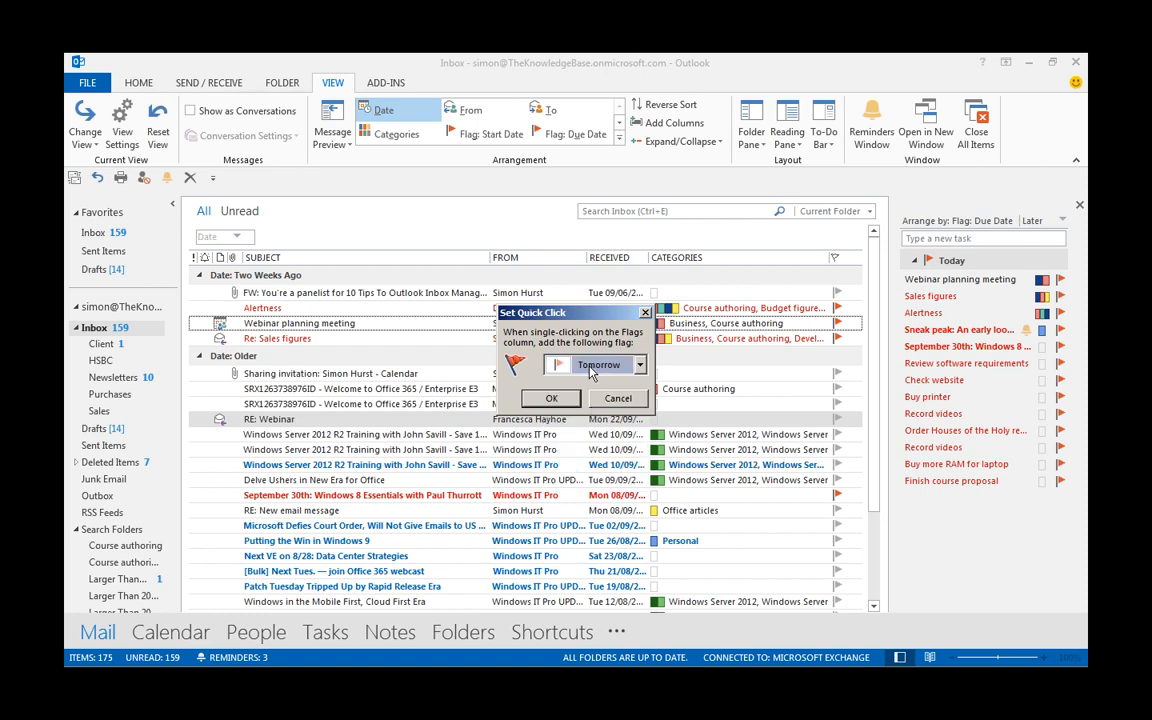
click(552, 399)
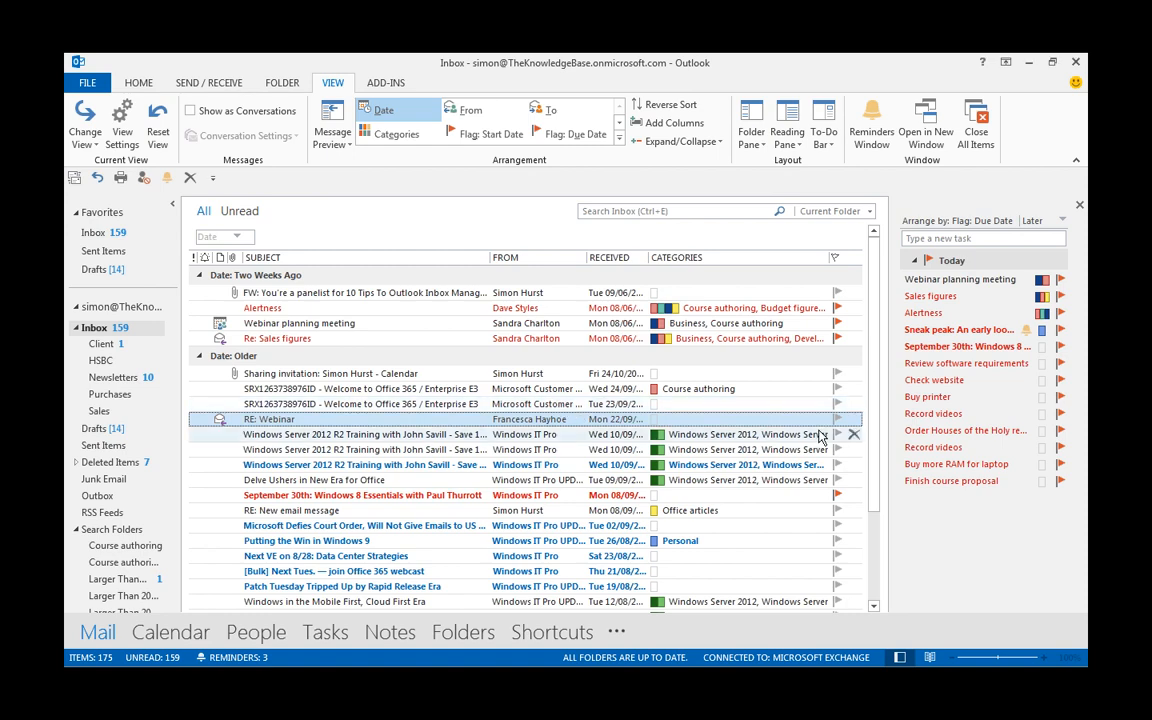
- Quick-flag the "Sharing invitation" message, the older "Welcome to Office 365" message and the second "Windows Server 2012 R2 Training" message for tomorrow
click(837, 374)
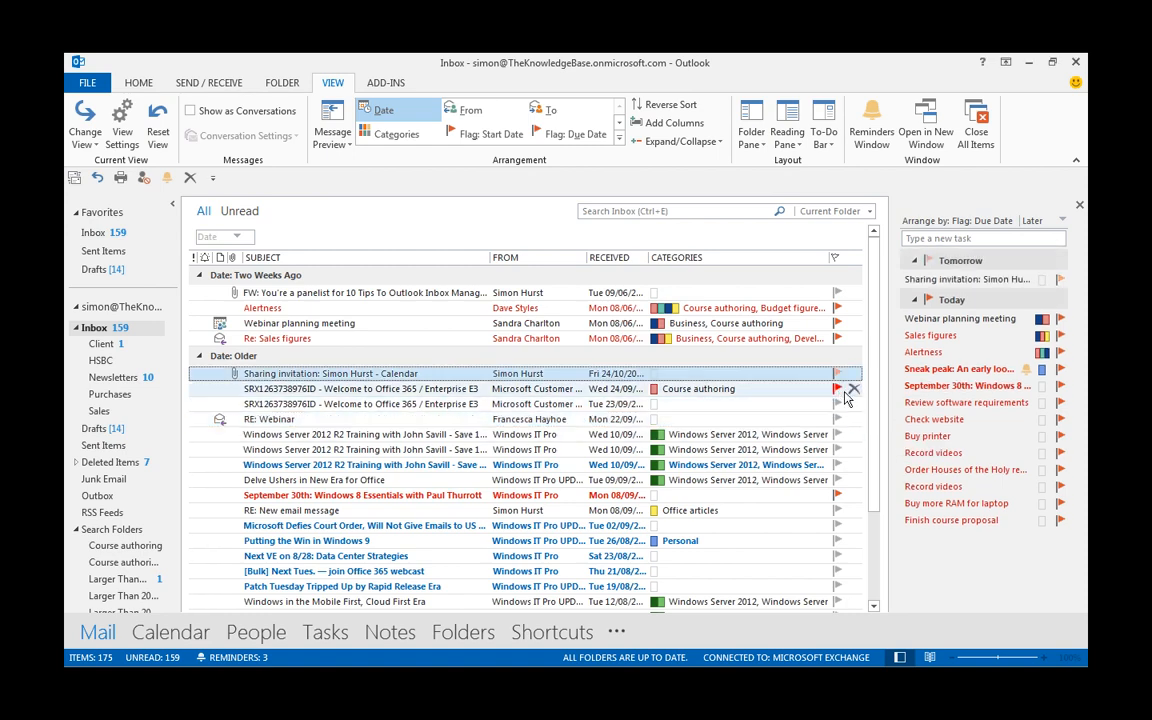
click(837, 404)
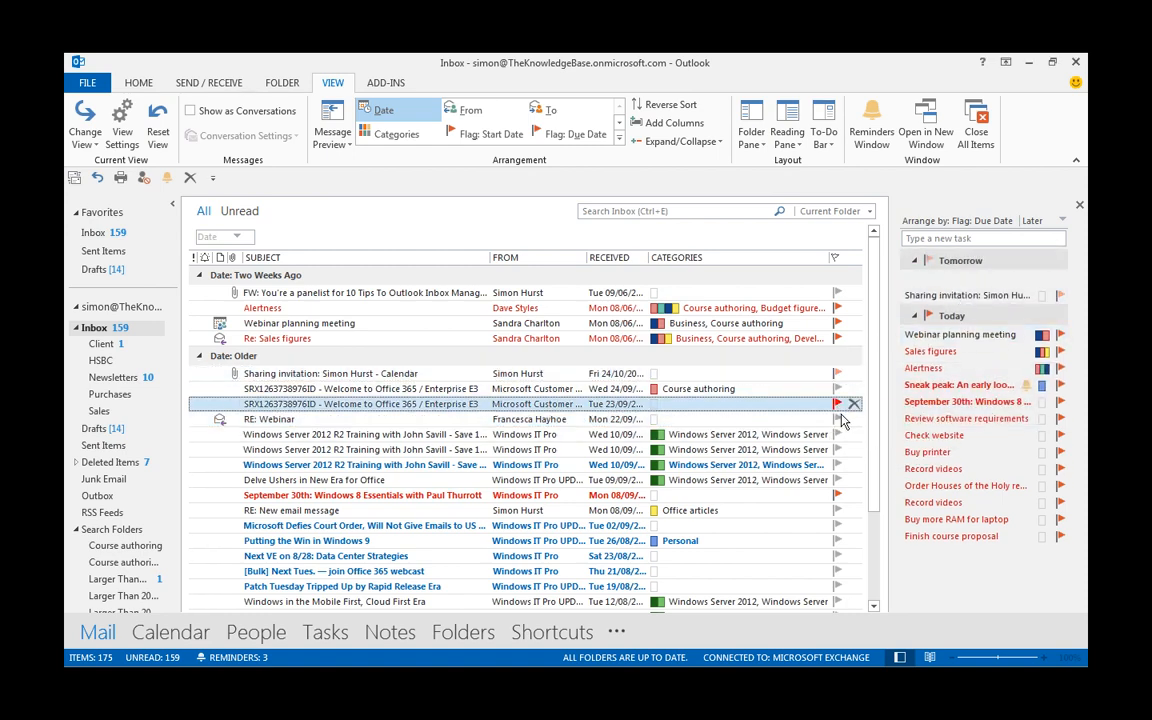
click(838, 450)
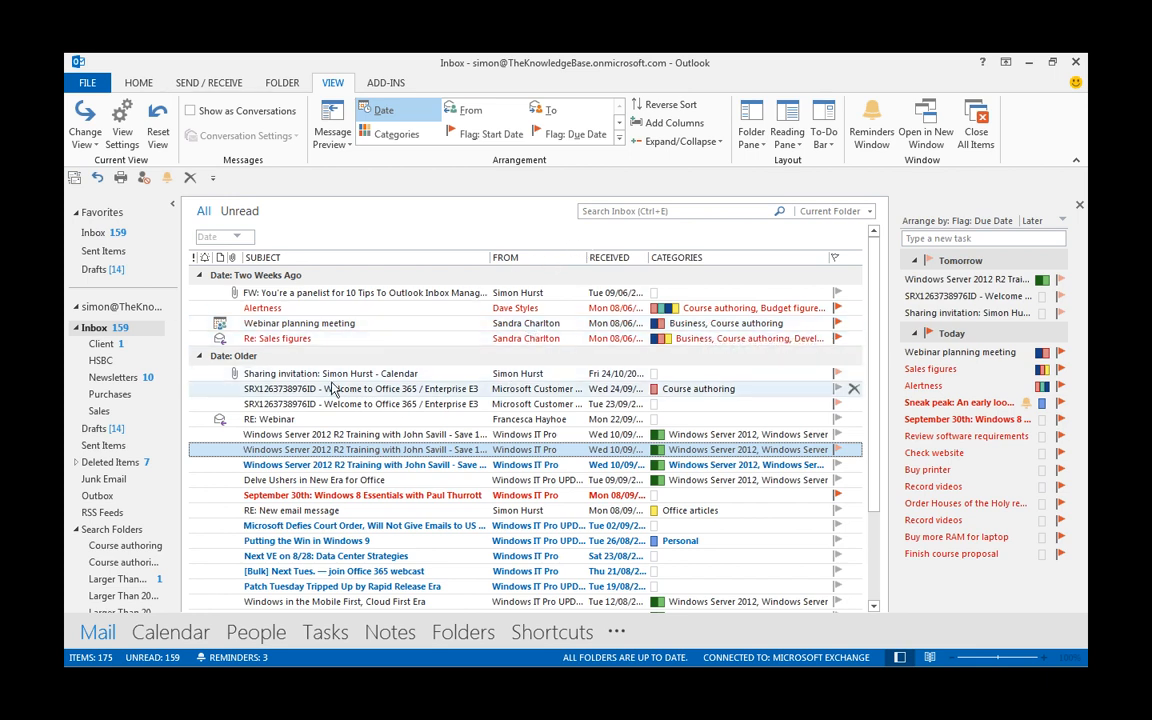
- Try assigning the Budget figures, Course authoring and Lecturing categories to the "September 30th: Windows 8 Essentials" message, and review the available category shortcut keys
right_click(347, 502)
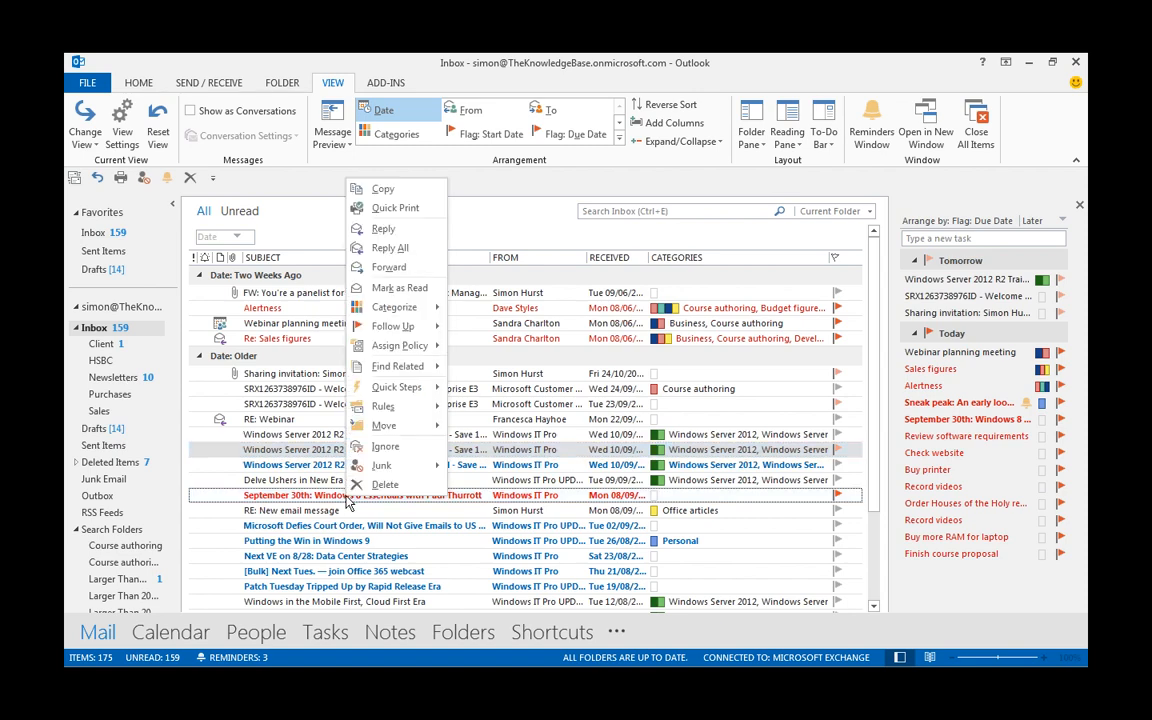
mouse_move(428, 313)
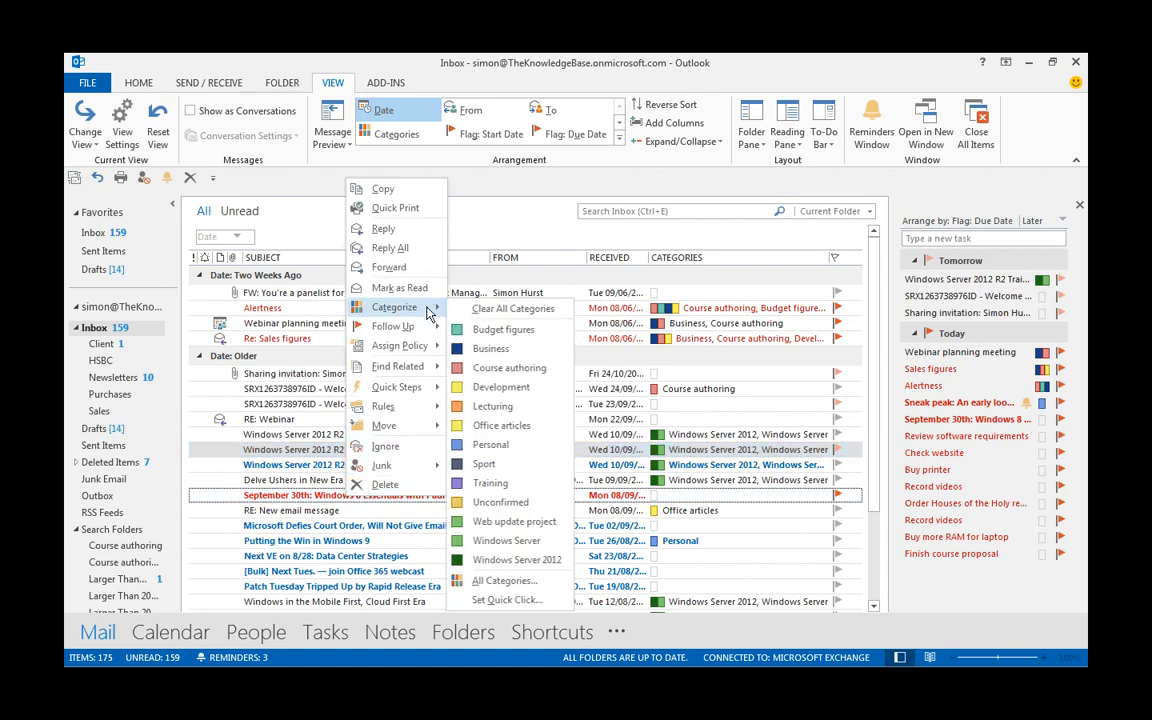
click(495, 580)
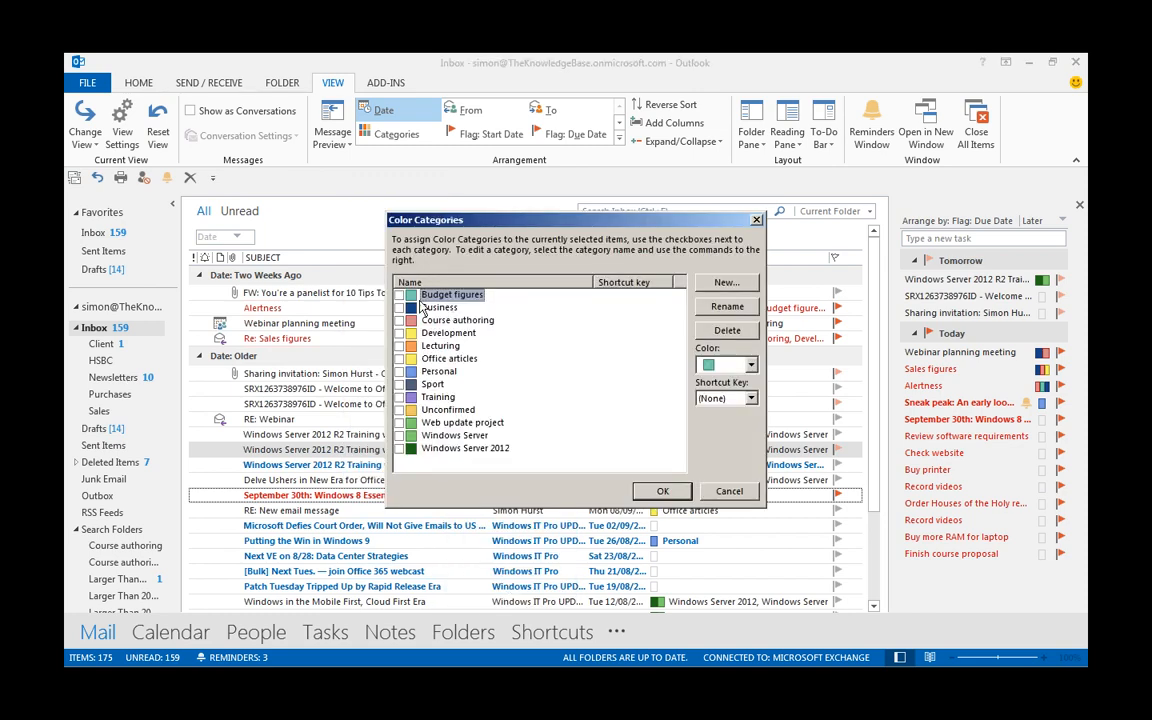
click(399, 320)
click(400, 346)
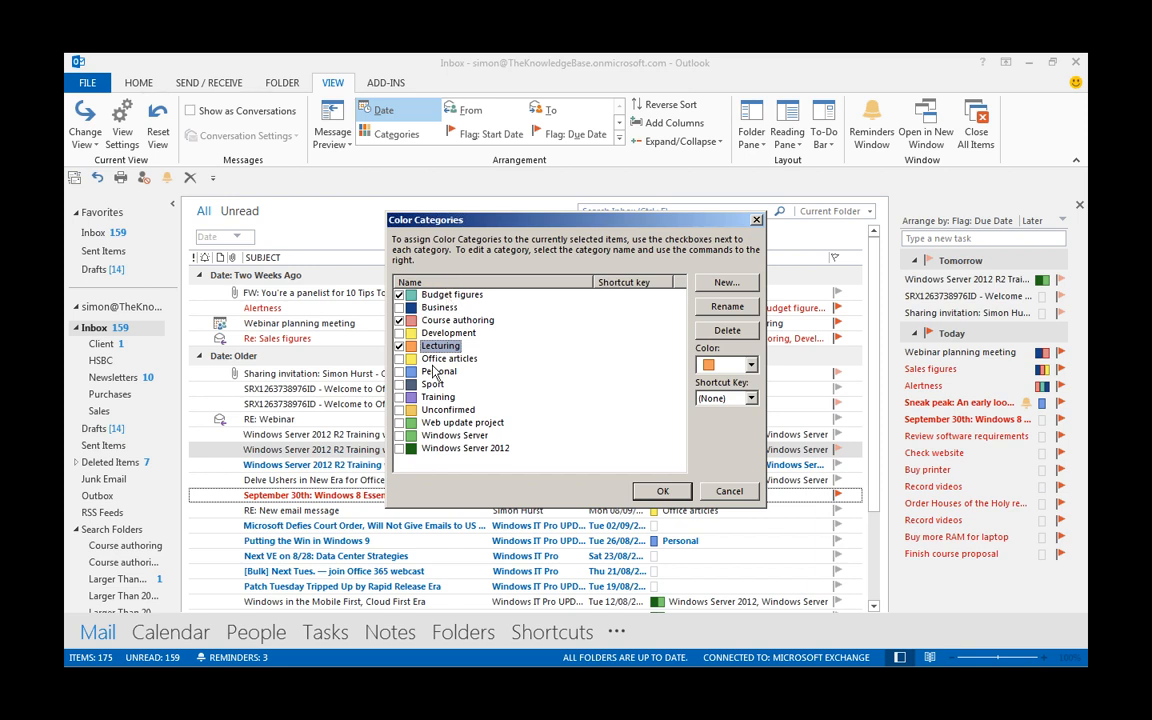
click(751, 399)
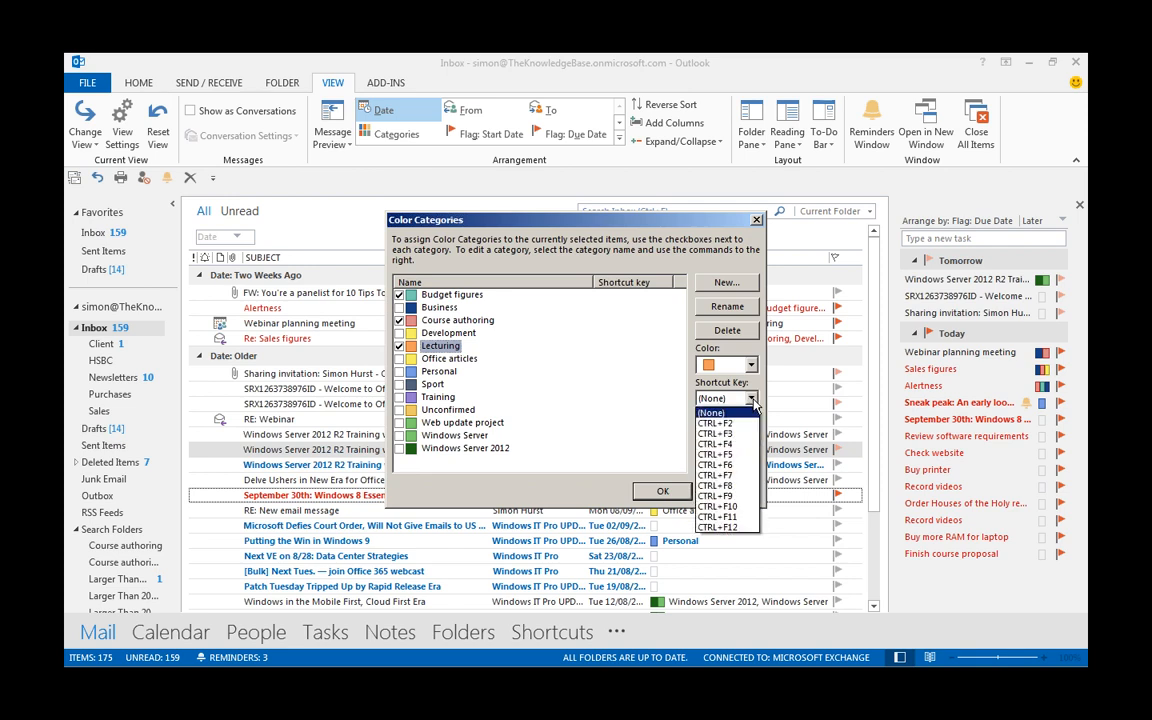
click(752, 400)
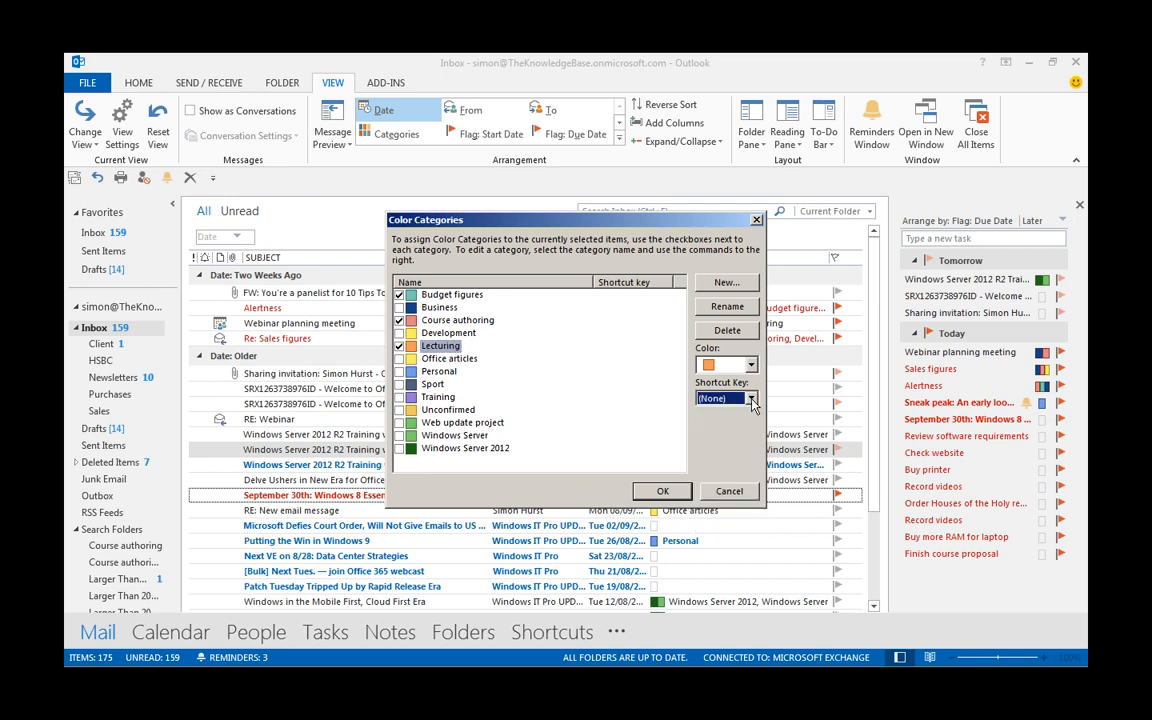
- Start a new color category and cancel it, and discard the category selections for the message
click(725, 284)
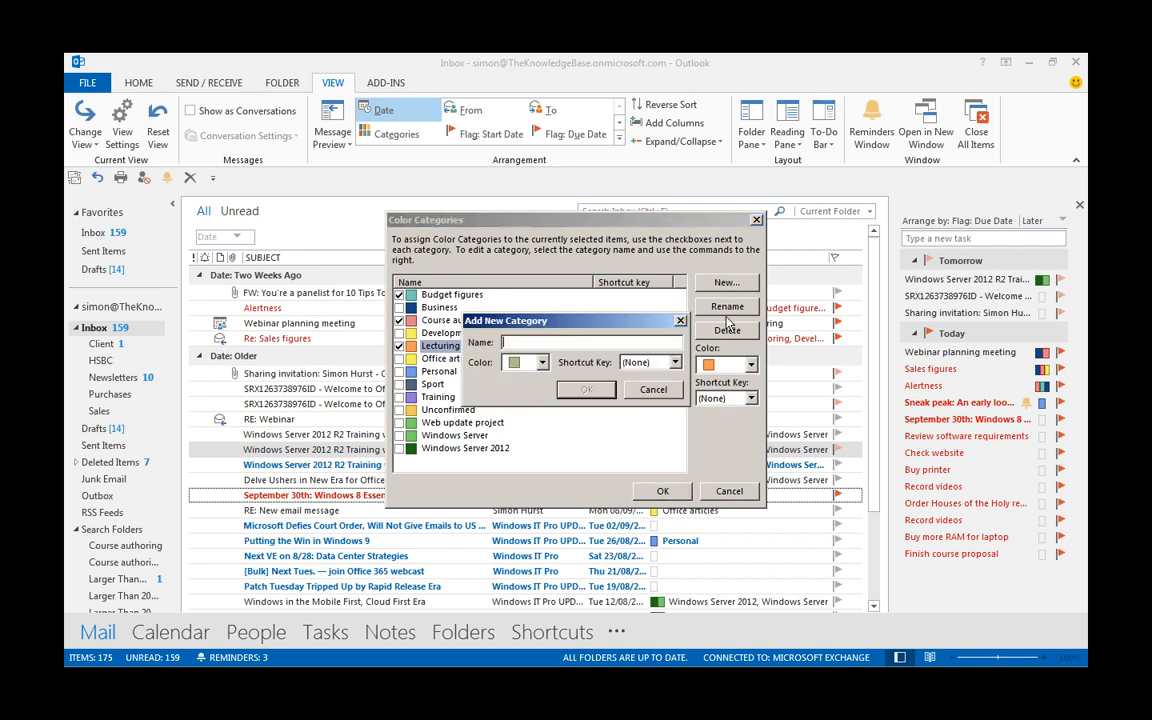
click(655, 392)
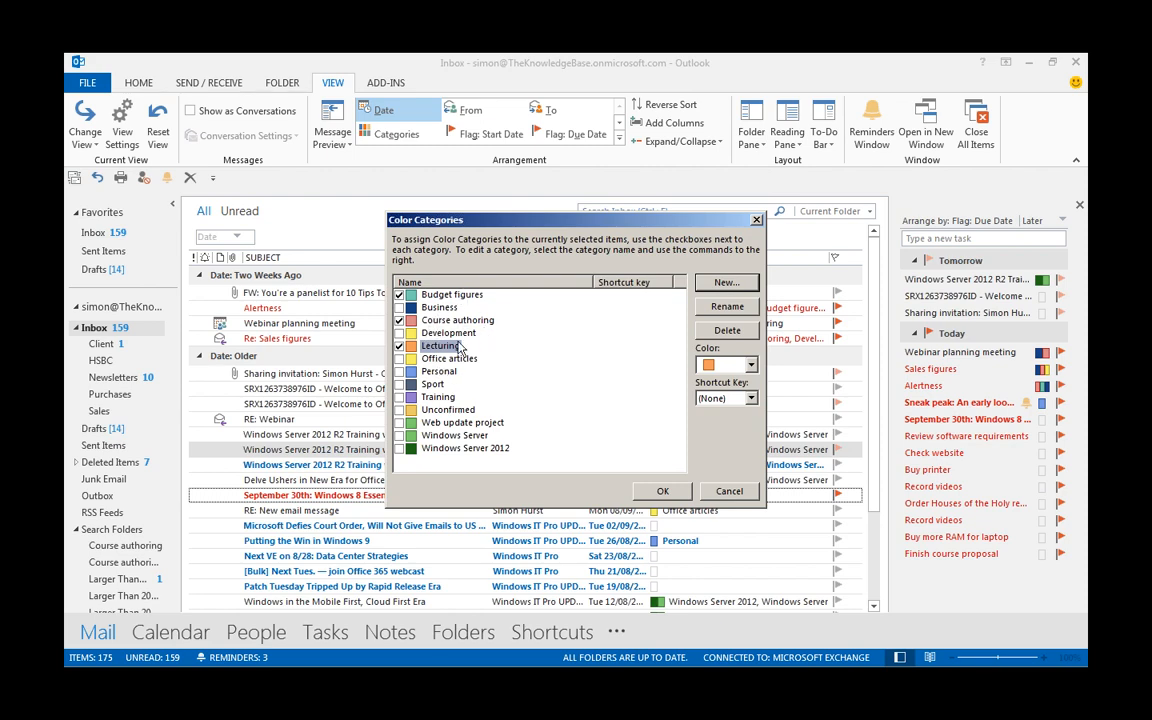
drag(600, 216, 400, 214)
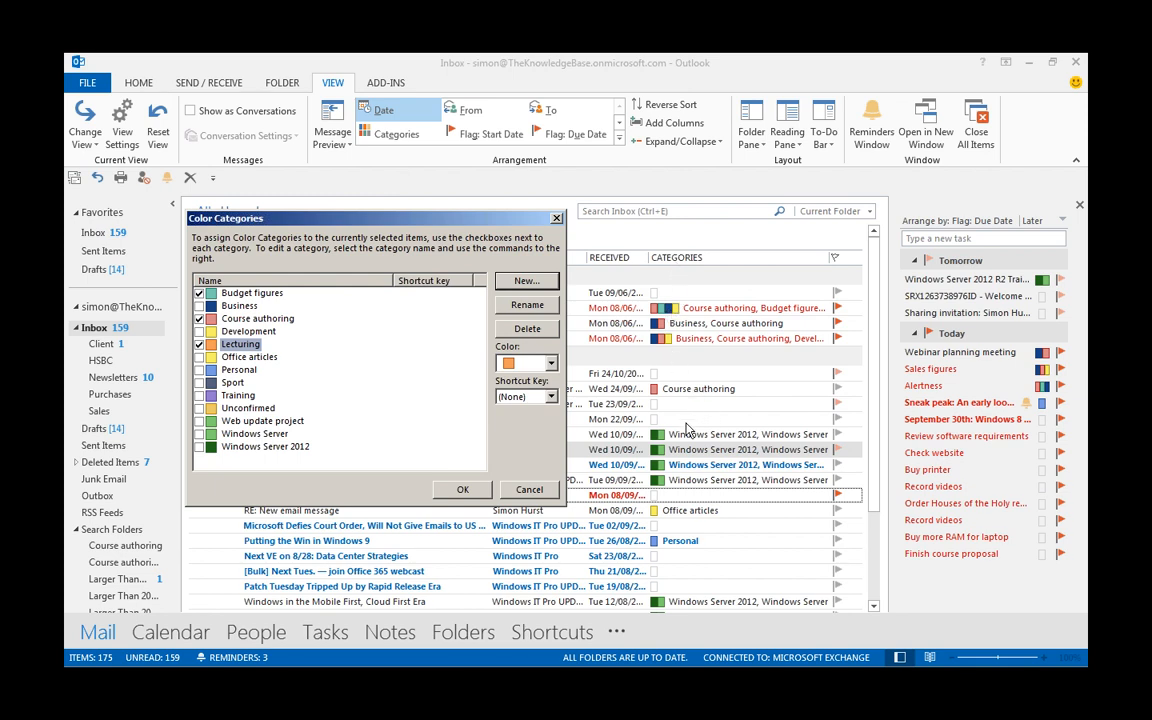
click(529, 489)
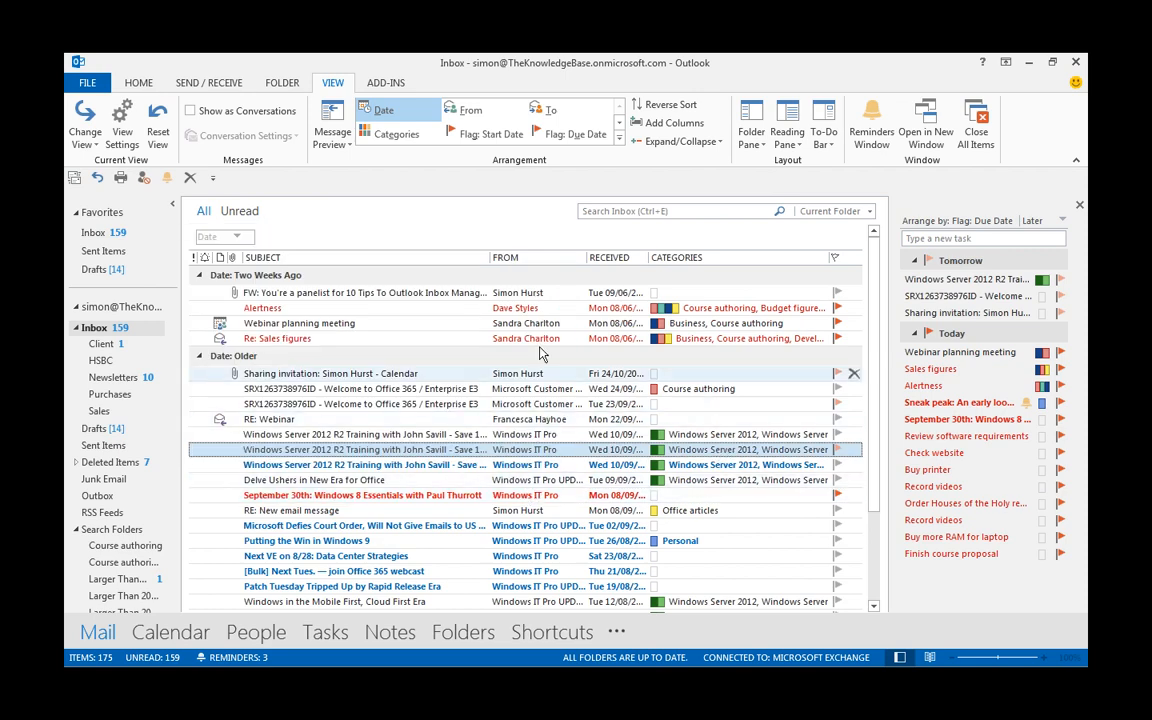
- Arrange the inbox messages by Categories and review the groups from the start of the list
click(402, 136)
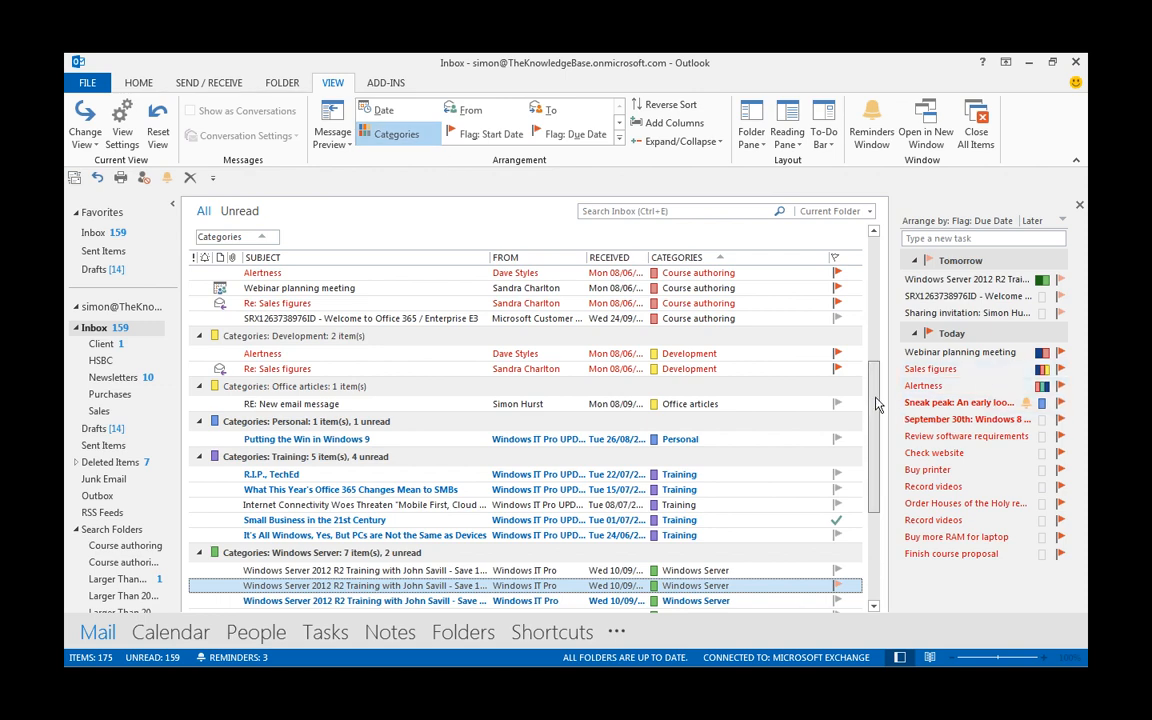
scroll(877, 420, up, 3)
drag(877, 459, 881, 215)
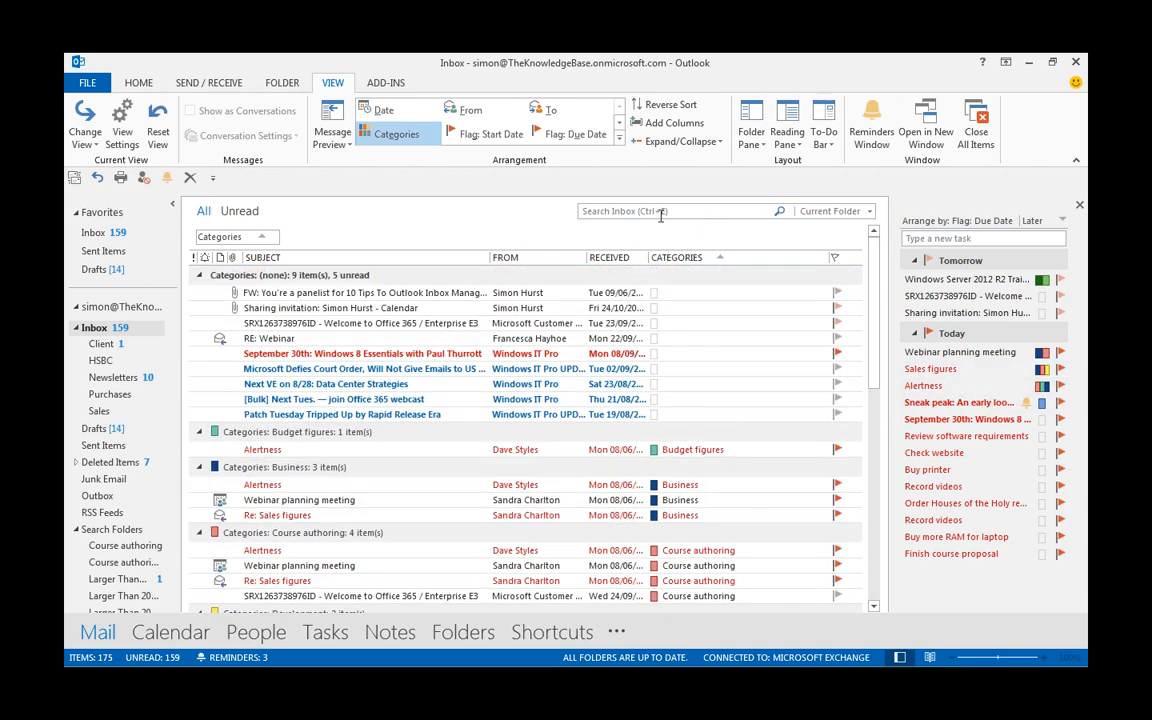
- Search the current folder for messages categorized as Business
click(659, 211)
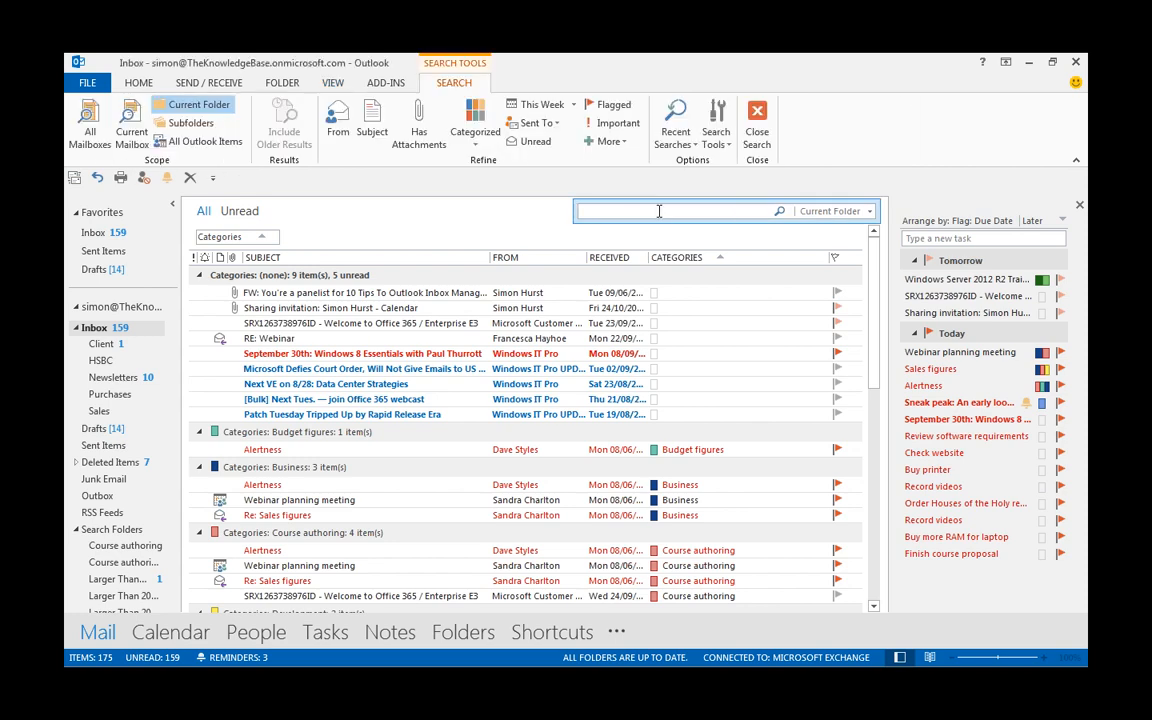
click(485, 148)
click(493, 181)
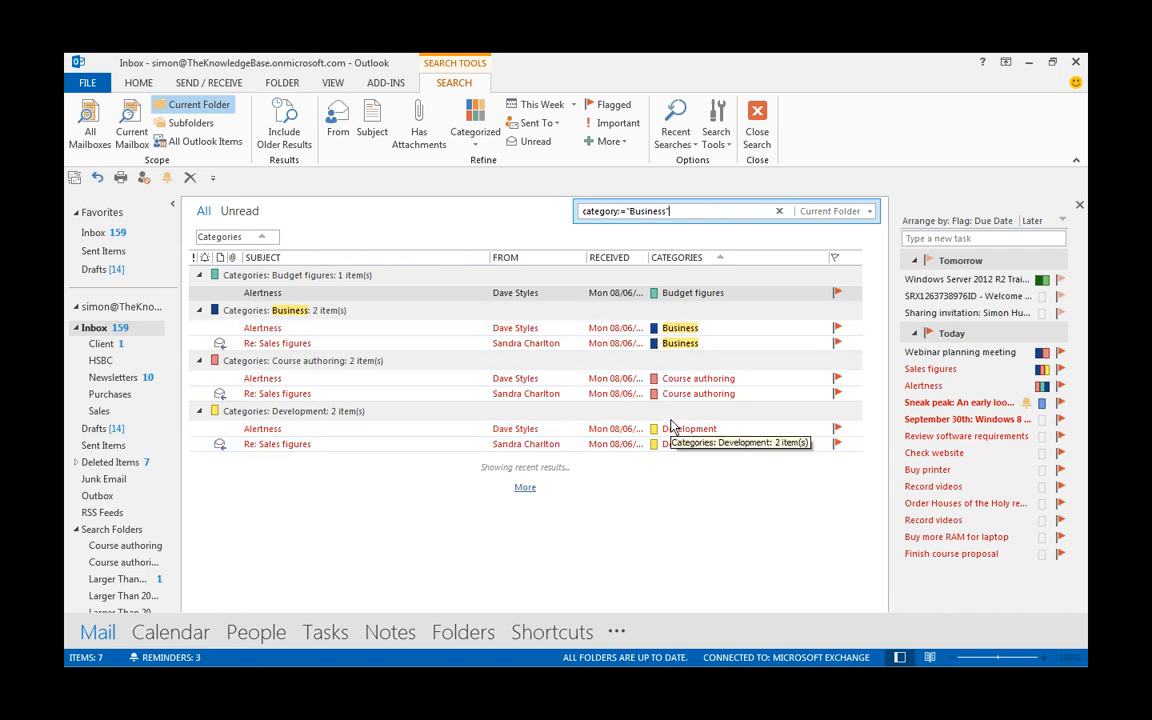
- Remove the grouping by Categories from the message list and clear the category search
right_click(249, 243)
click(301, 325)
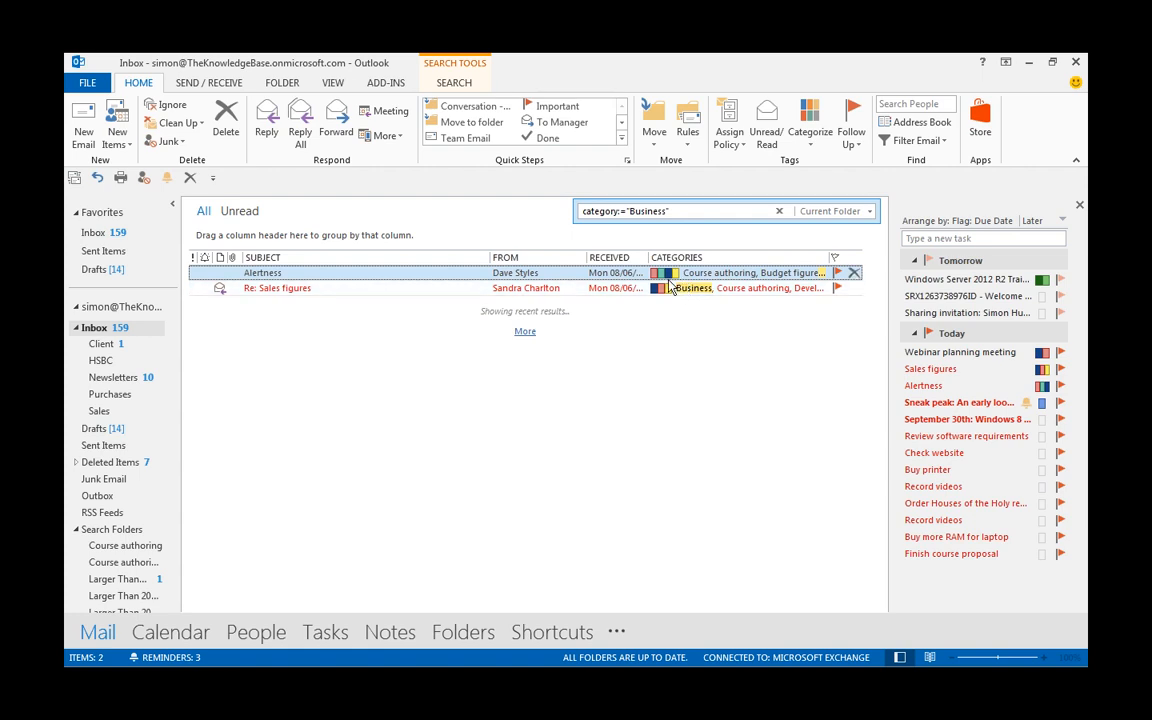
click(778, 215)
click(778, 213)
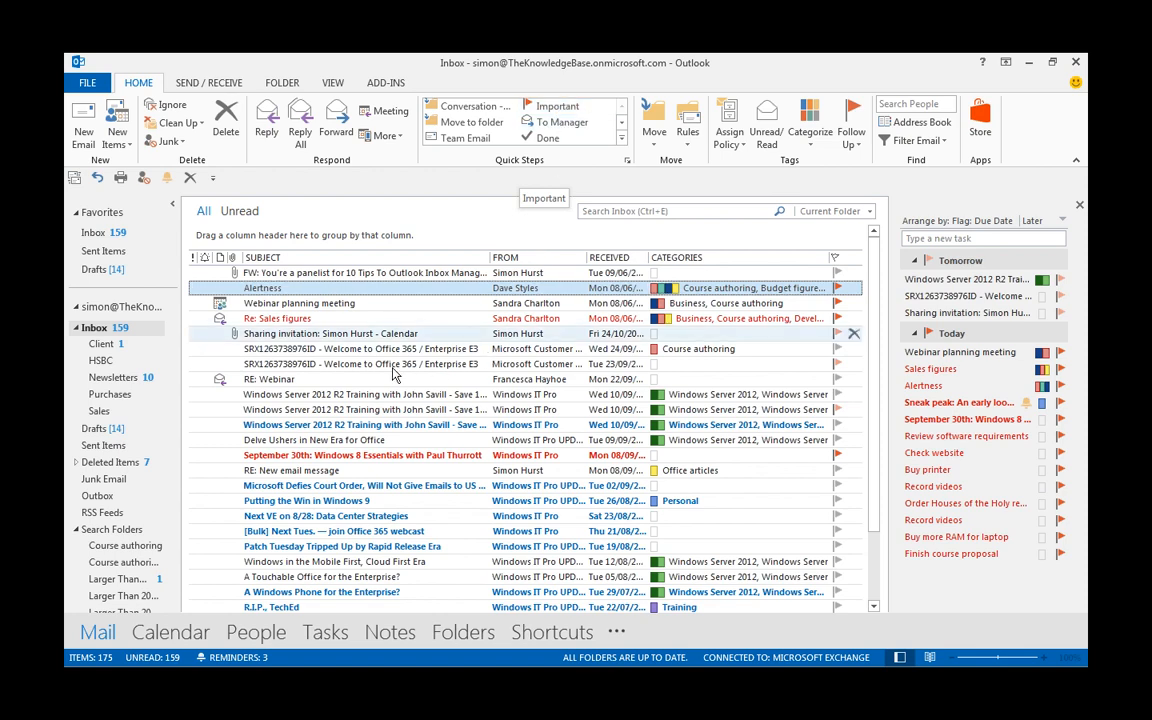
- Select the five messages from "RE: New email message" to "[Bulk] Next Tues." and try the Move to folder Quick Step with the Purchases folder
click(292, 474)
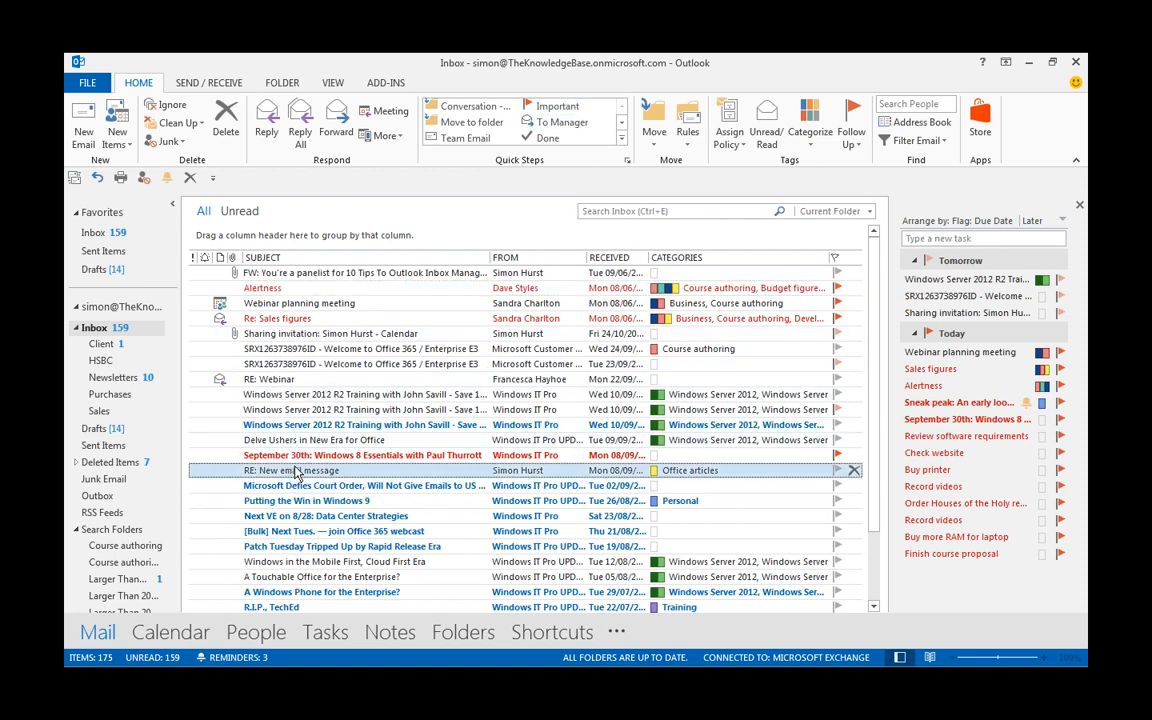
shift+click(283, 533)
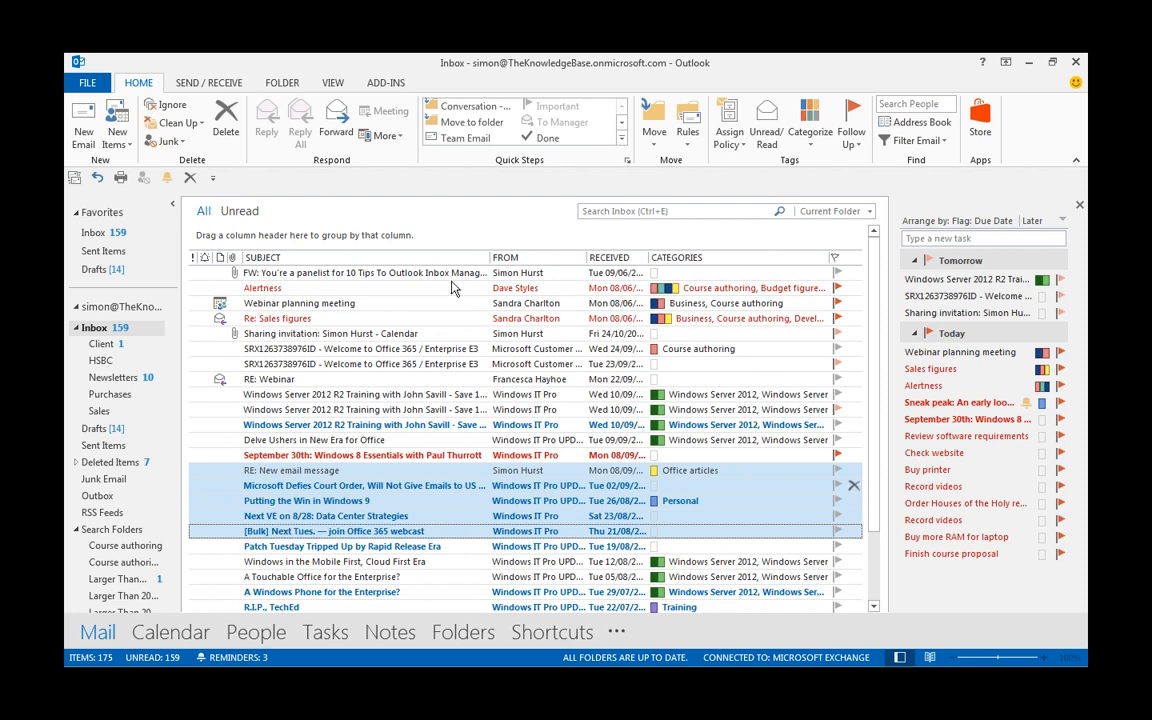
click(470, 122)
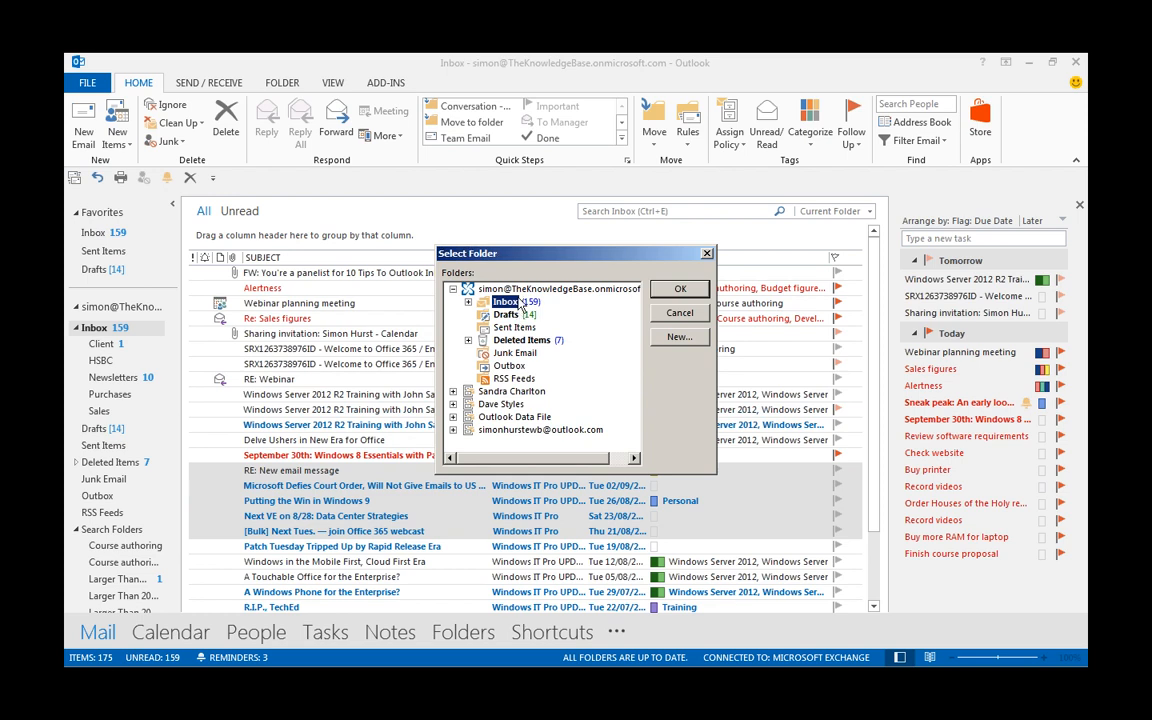
click(467, 301)
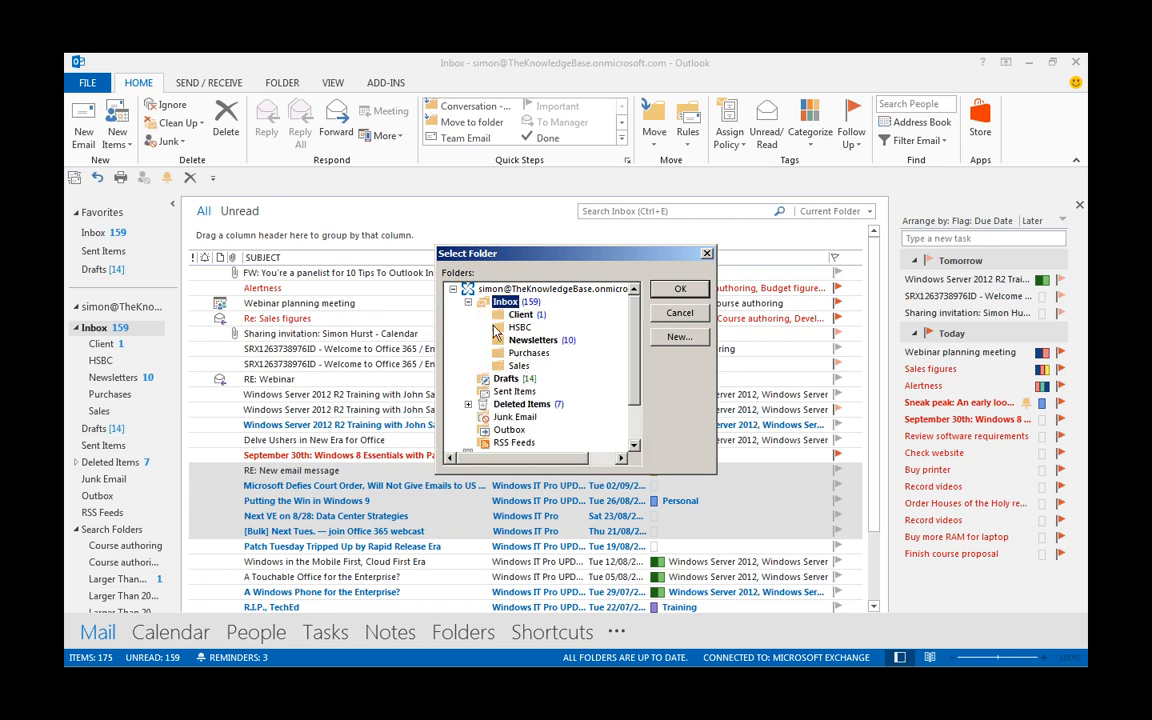
click(524, 353)
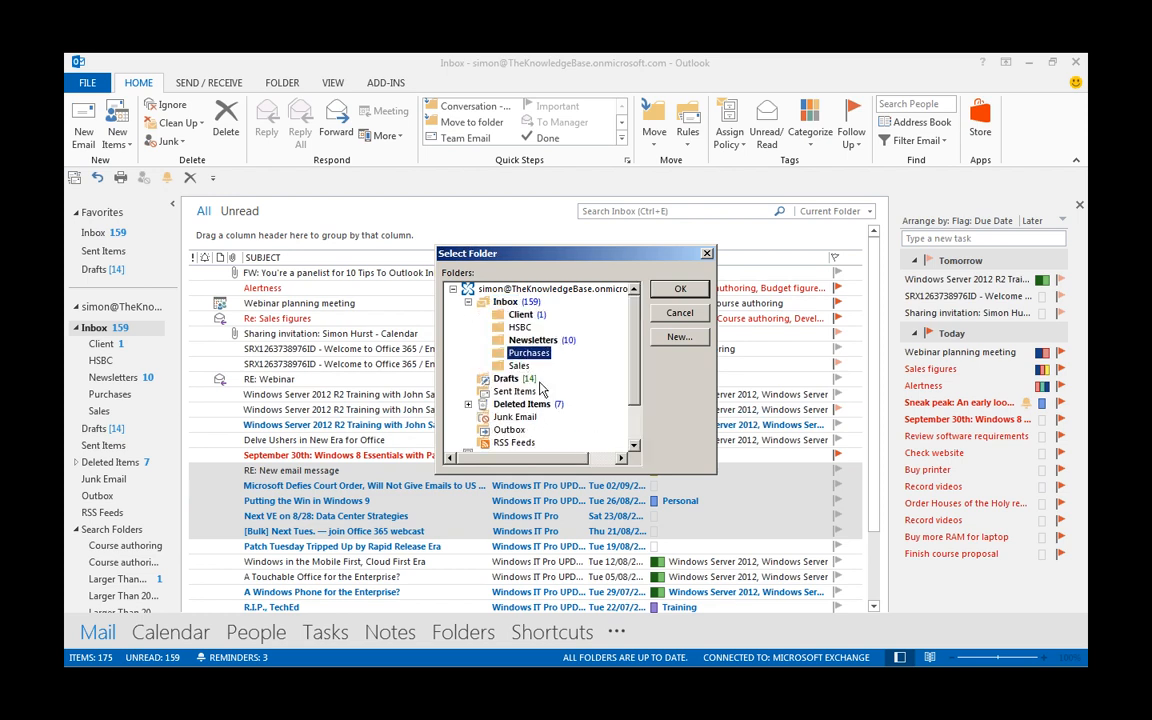
click(677, 314)
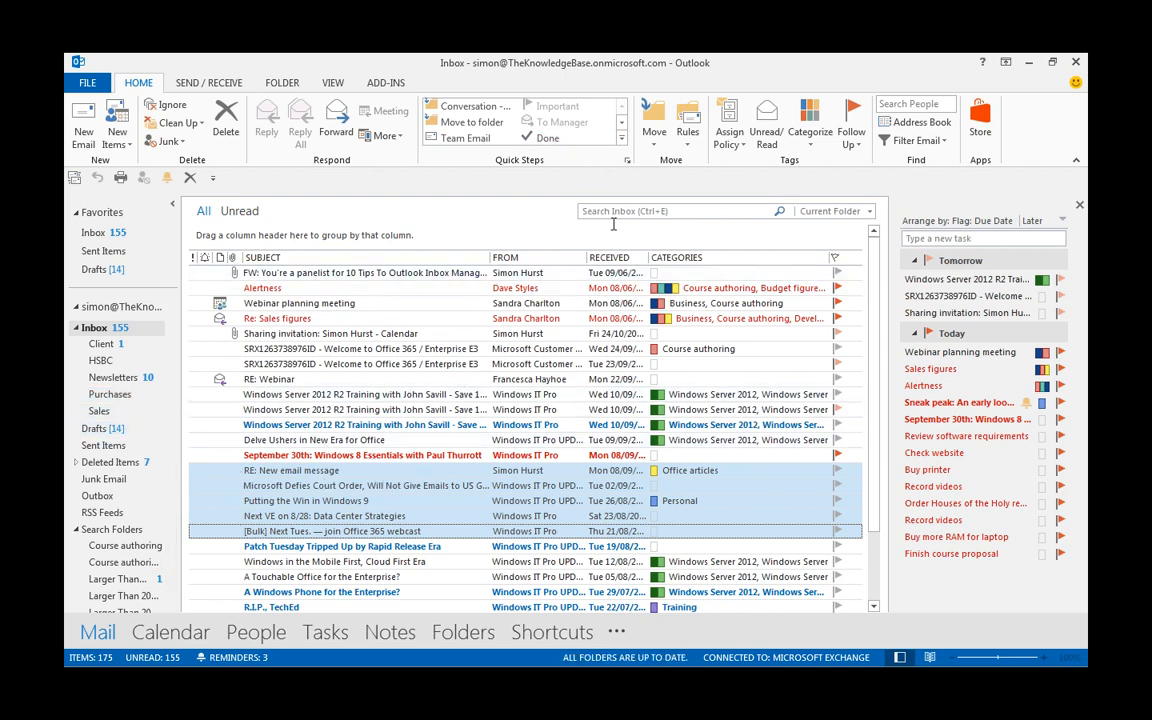
- Set up a new Move to Folder Quick Step named "Purchase folder" that targets the Purchases folder
click(622, 143)
mouse_move(524, 181)
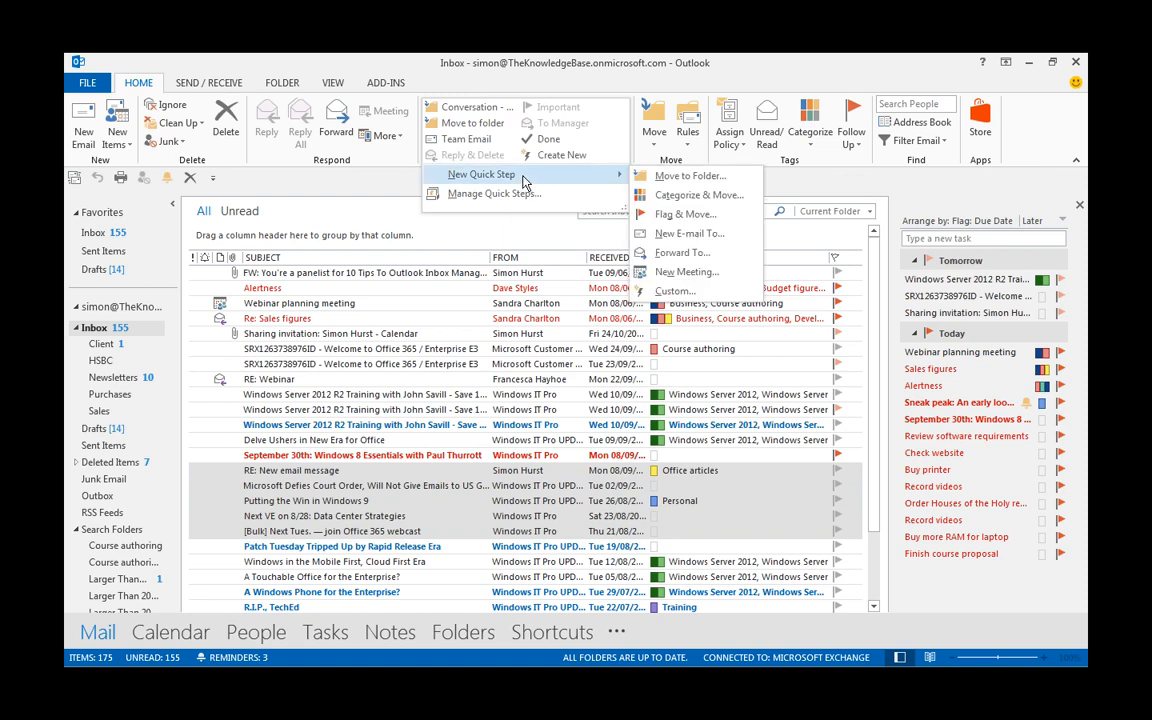
click(667, 178)
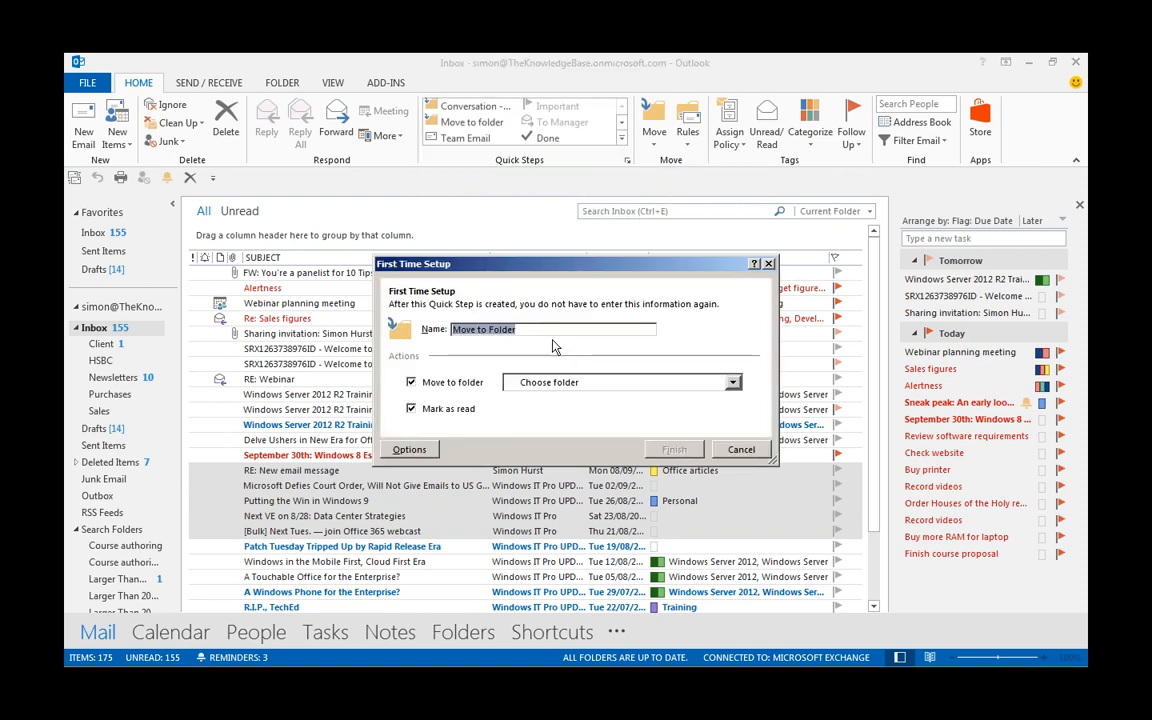
text(Purchas)
click(733, 382)
click(549, 421)
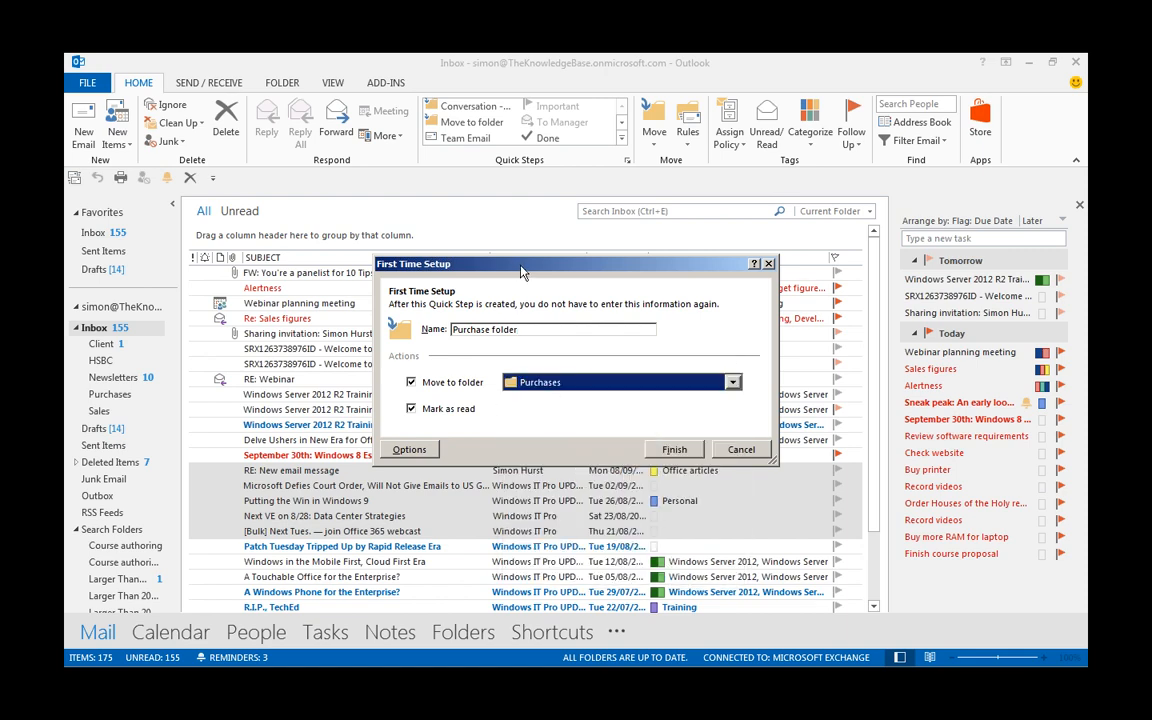
- Add a Set retention policy action with 1 Month Delete (30 days) to the Quick Step and save it
drag(468, 264, 466, 143)
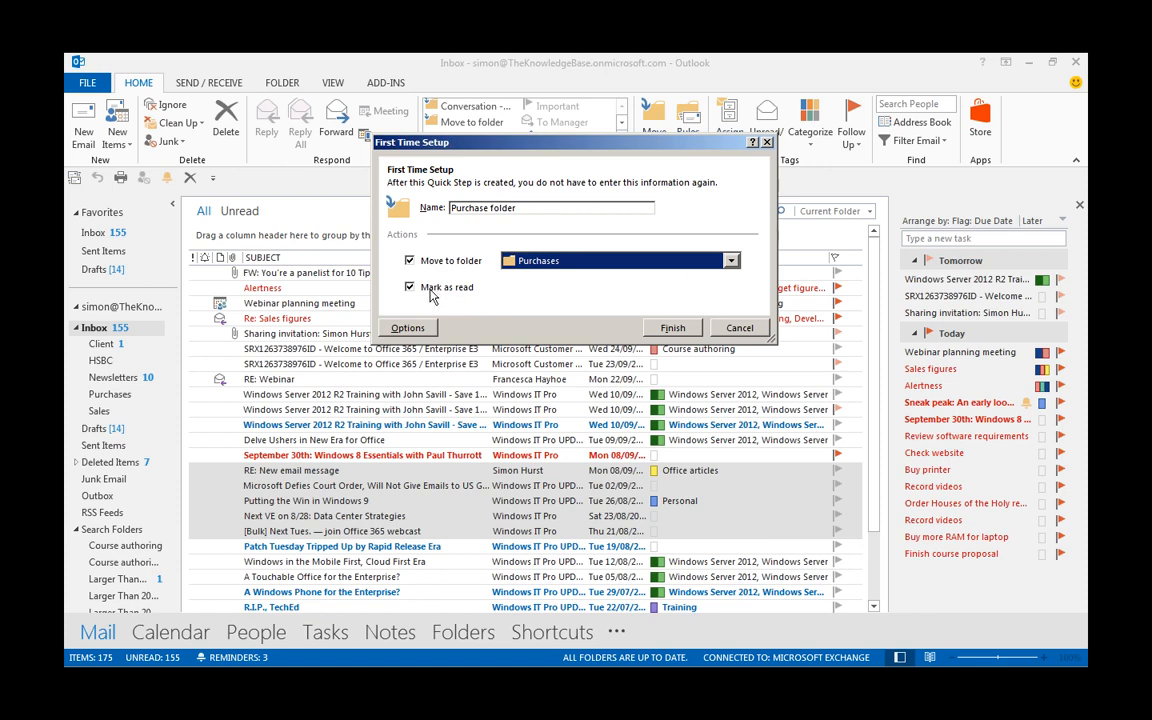
click(405, 328)
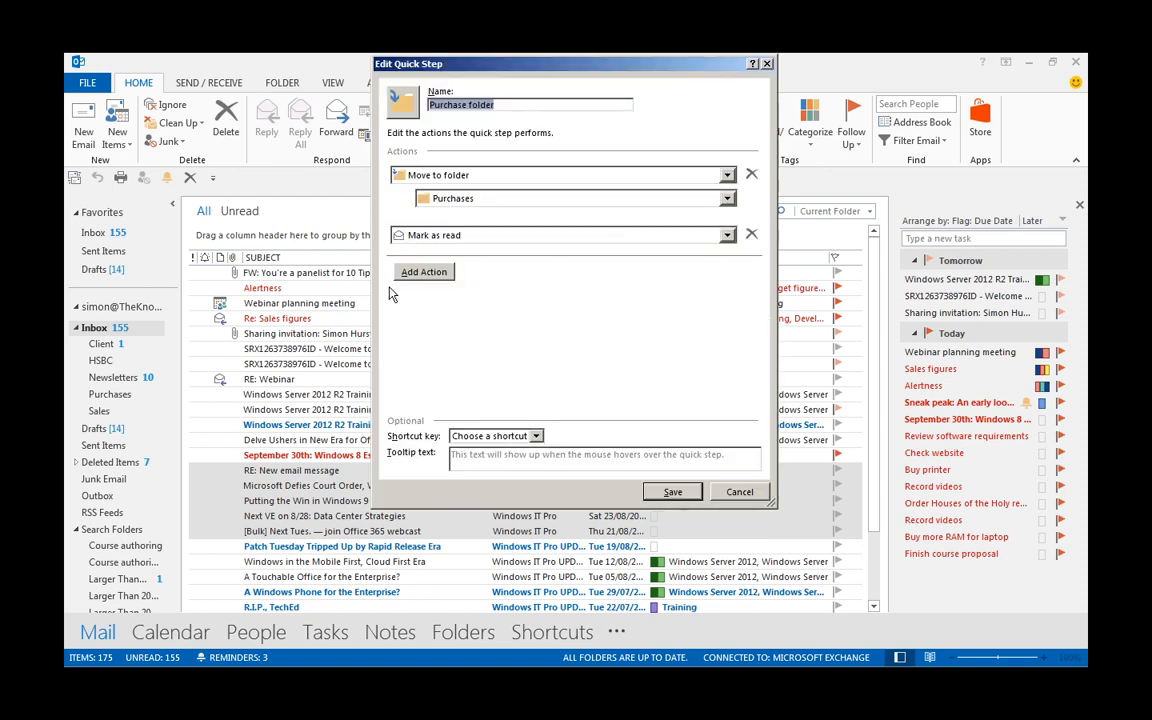
click(420, 271)
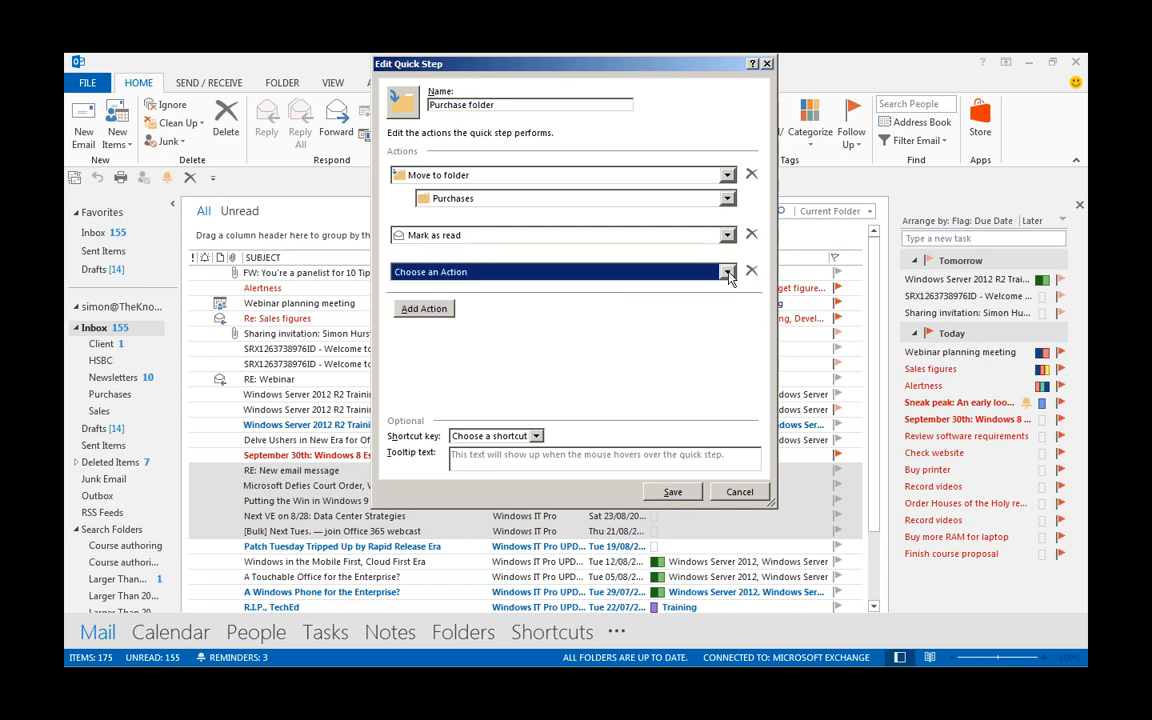
click(727, 272)
click(460, 402)
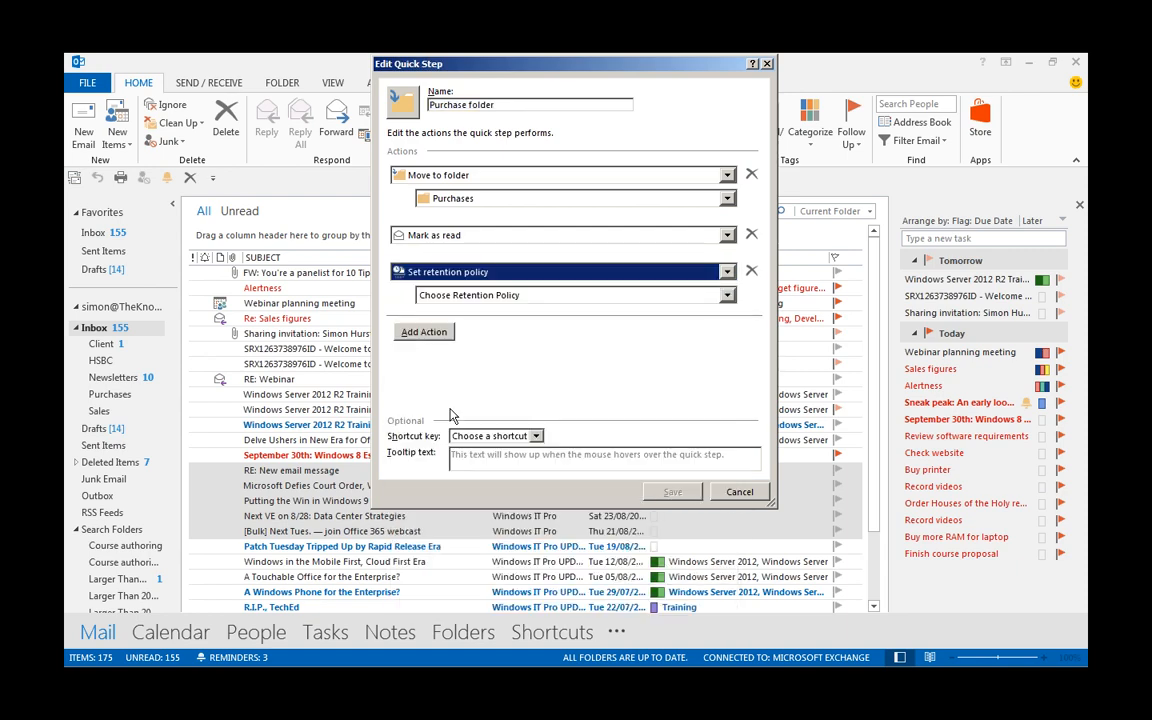
click(727, 295)
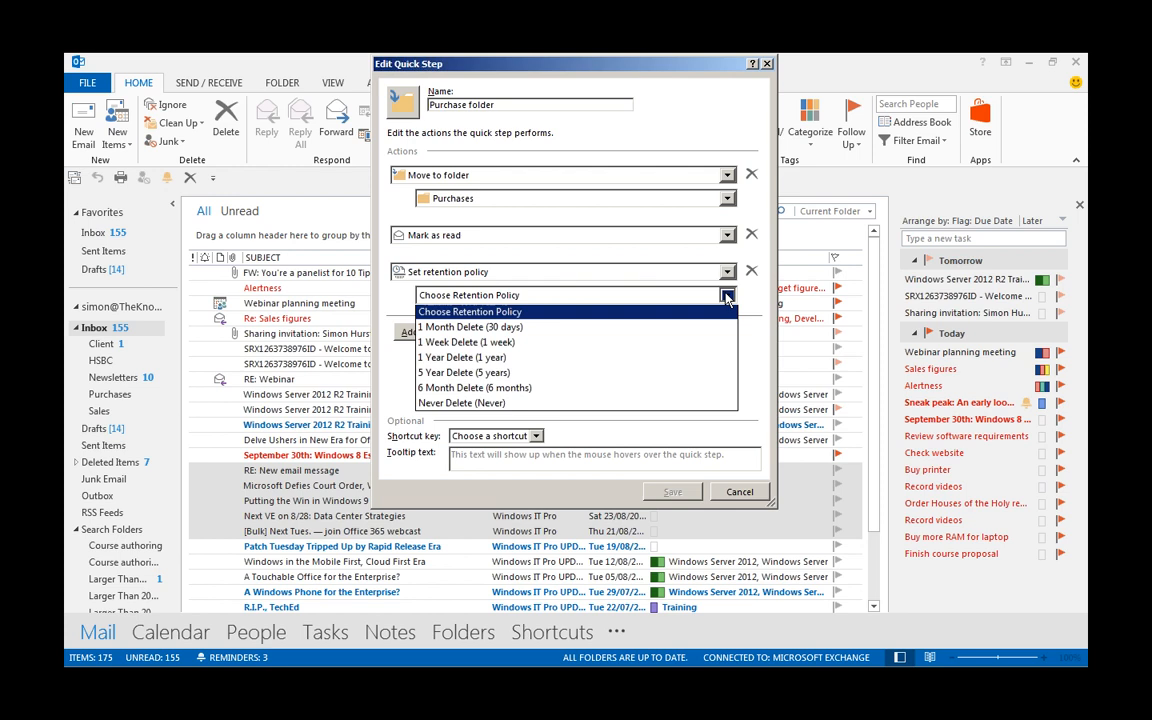
click(490, 329)
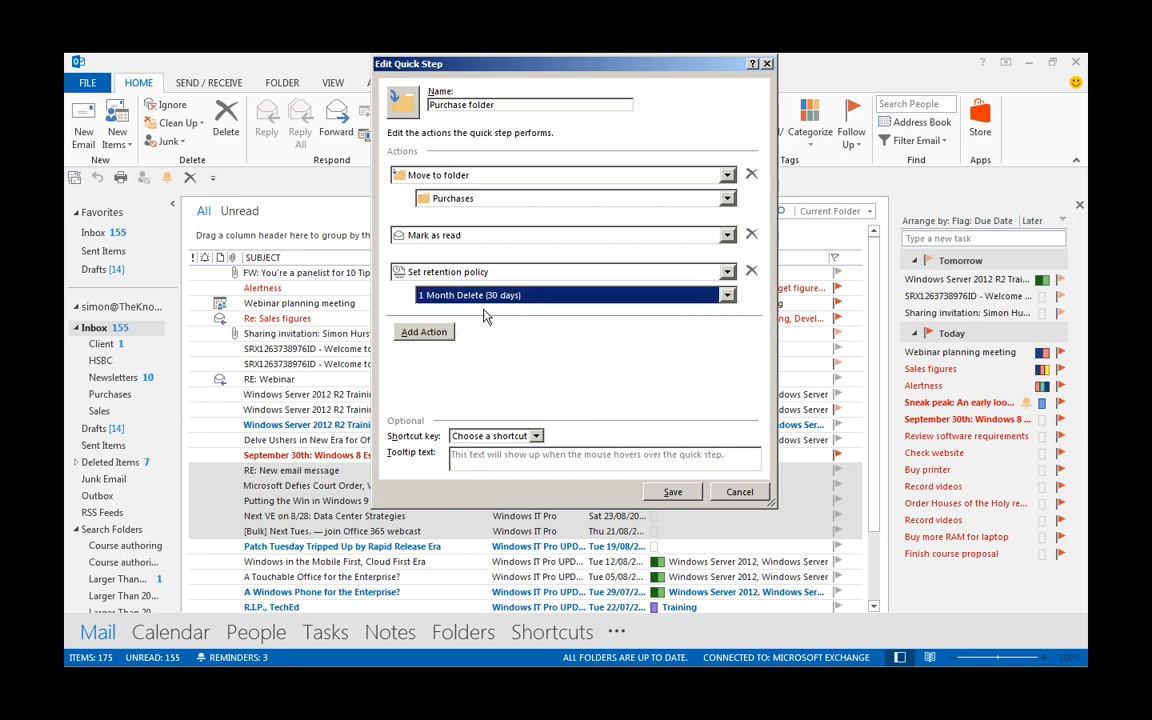
click(688, 495)
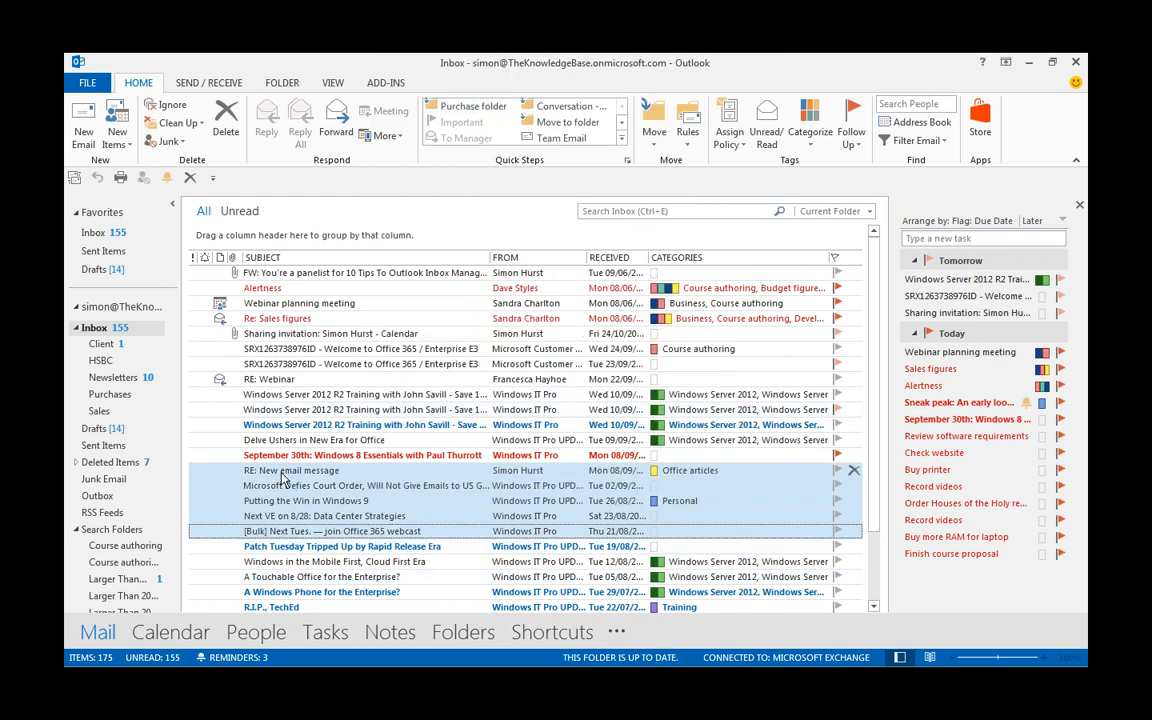
- Run the Purchase folder Quick Step on the selected messages, accept applying the retention policy, and open the Purchases folder
click(472, 107)
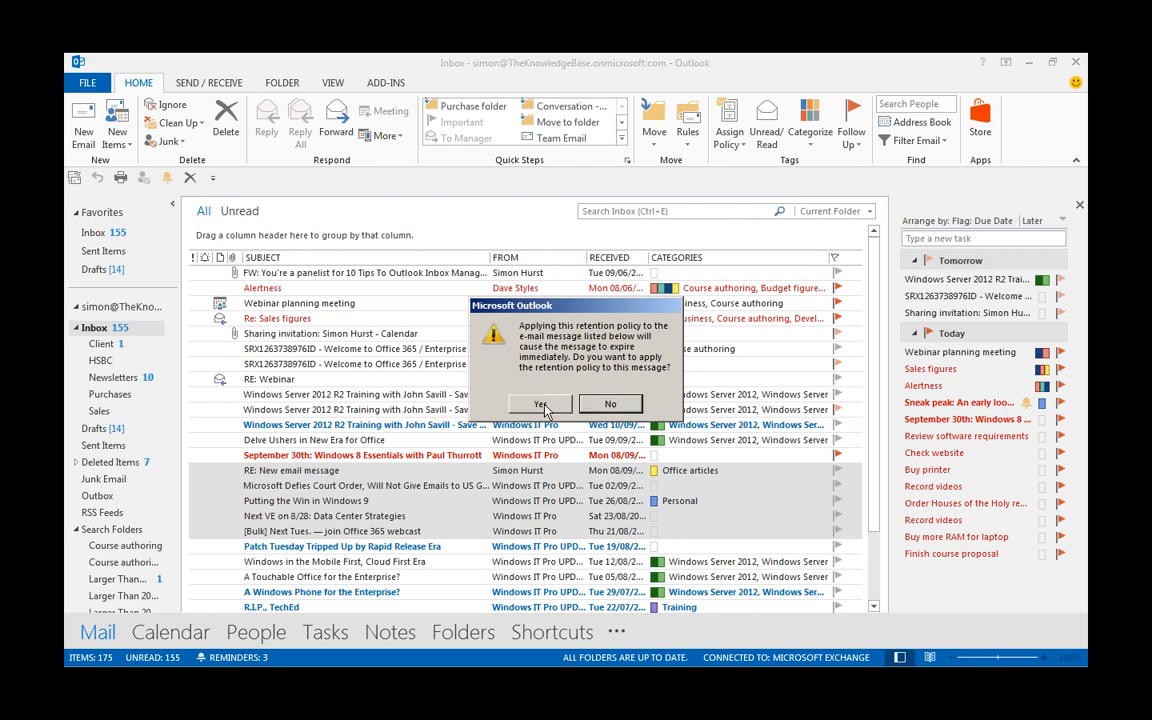
click(541, 405)
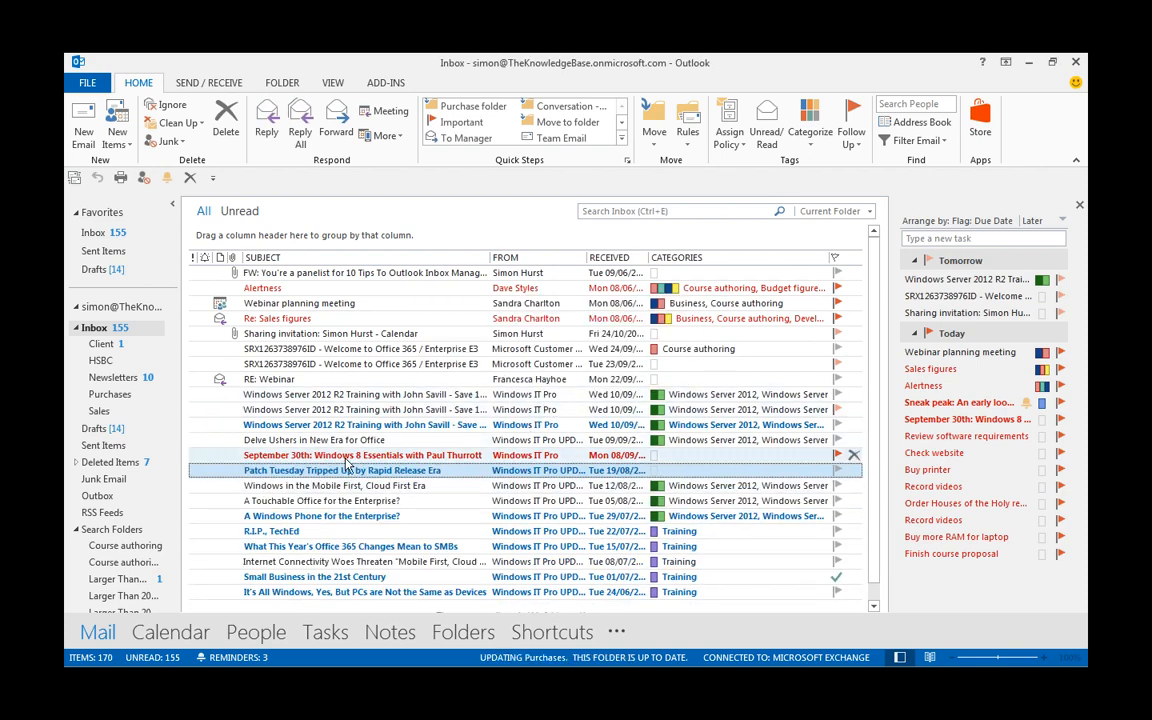
click(106, 396)
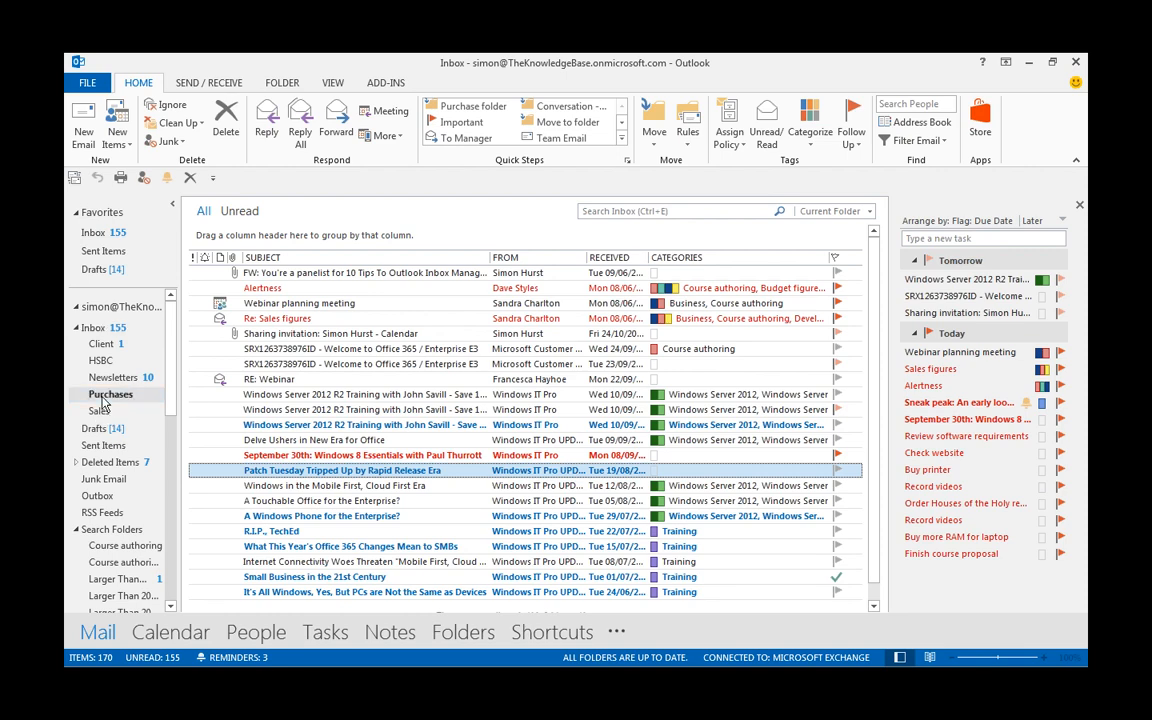
- Return to the Inbox and review the templates offered for a new Quick Step
click(94, 328)
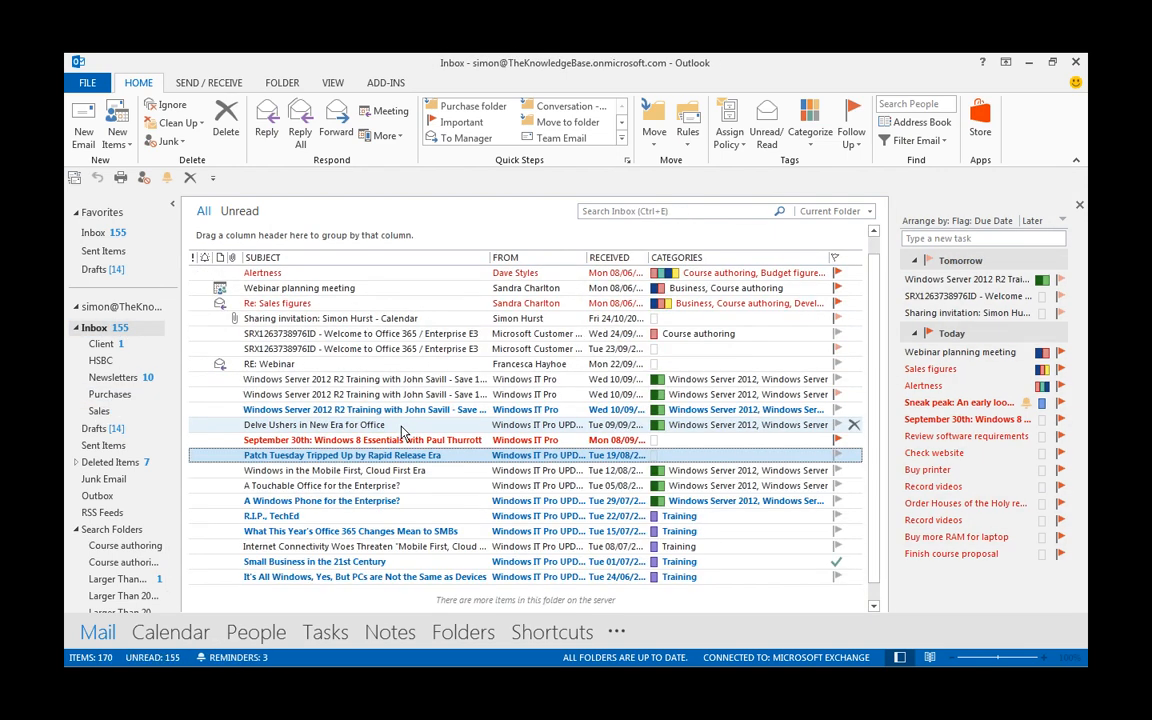
click(623, 140)
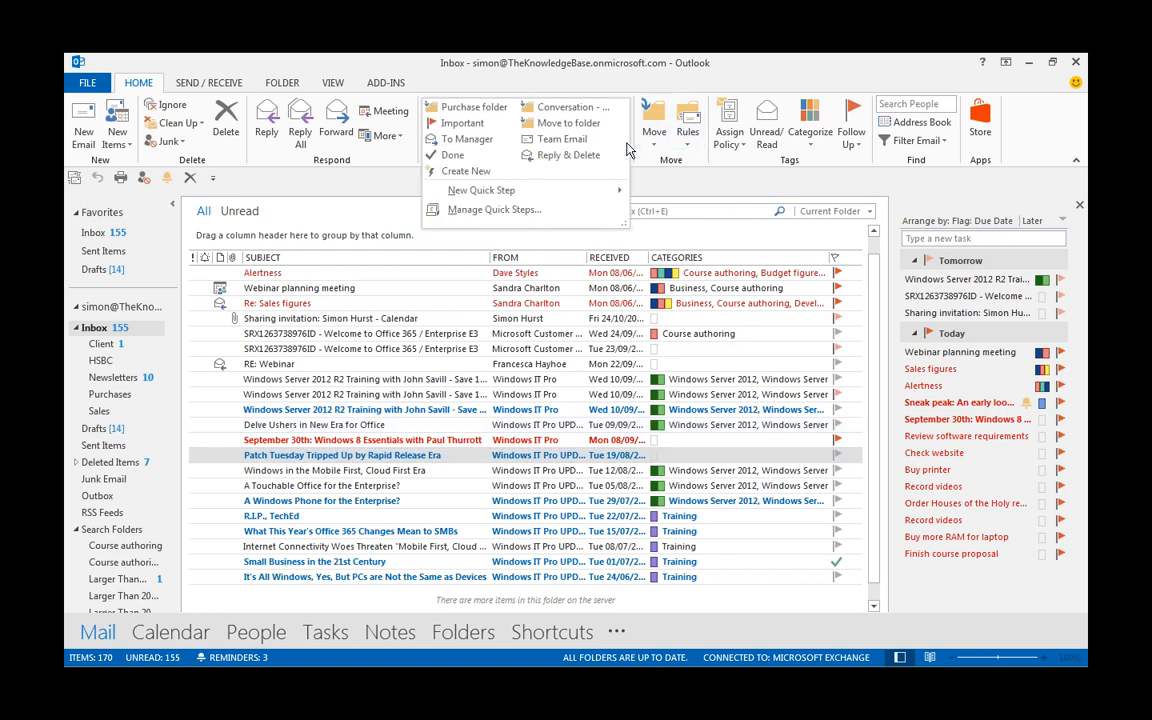
mouse_move(508, 195)
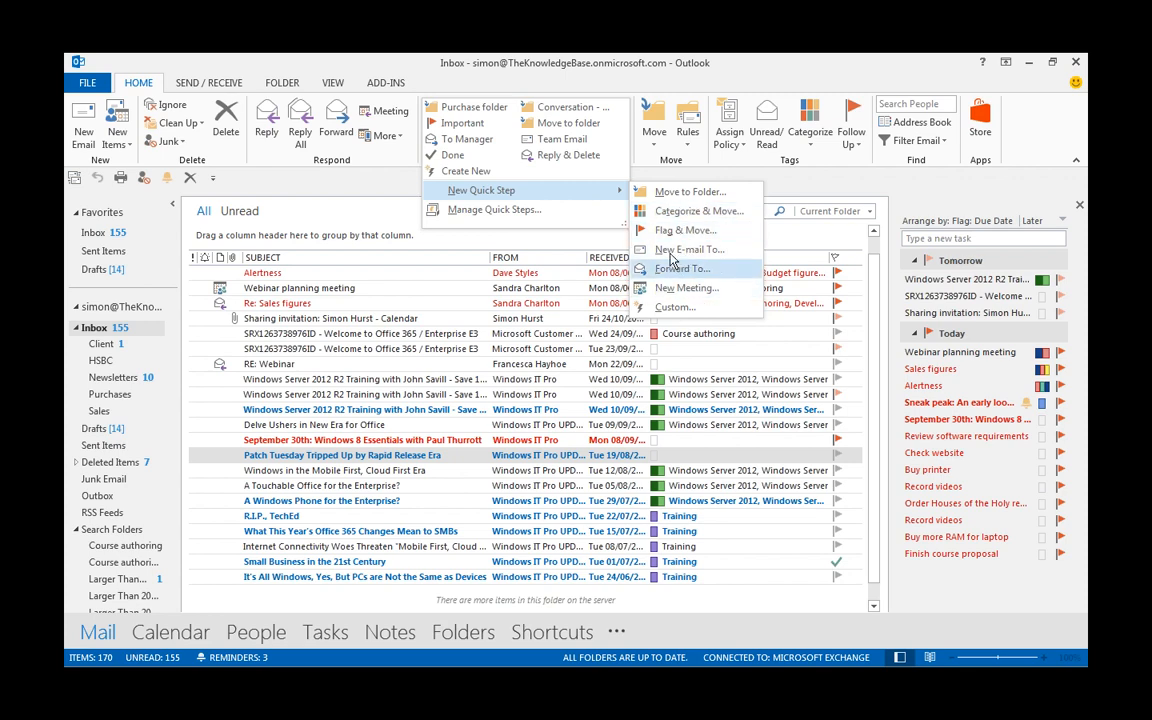
click(563, 83)
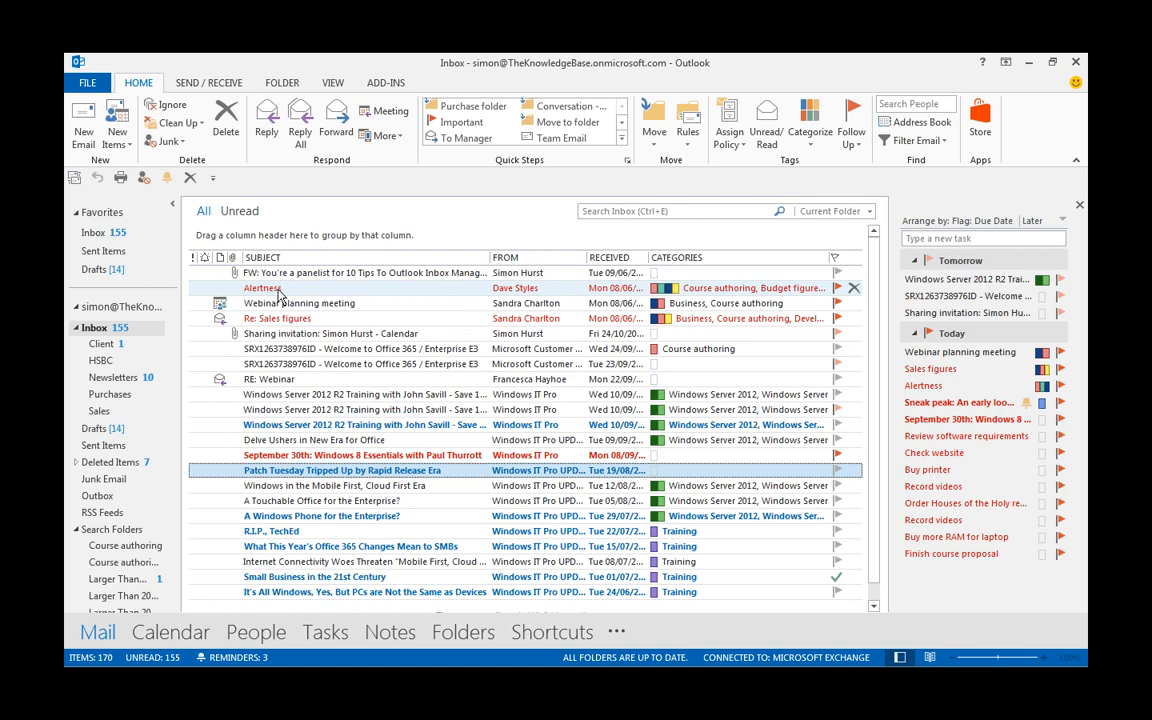
- Create a rule that always moves messages from the sender of the "Alertness" message to the Purchases folder
right_click(281, 293)
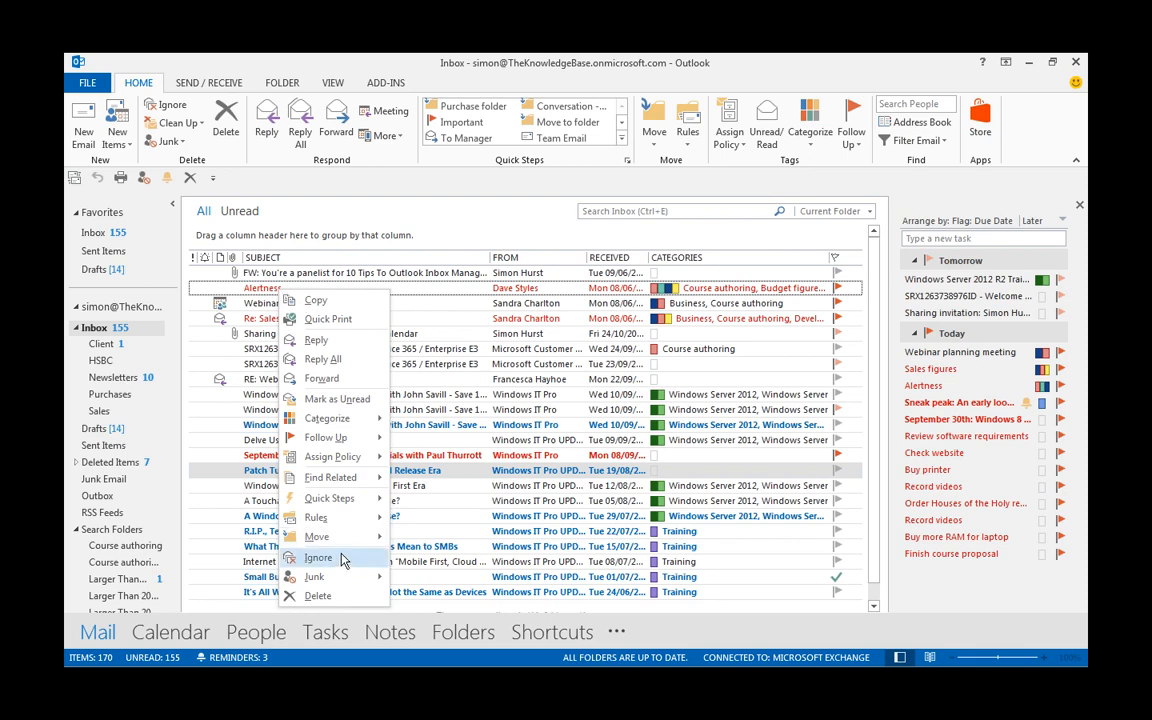
mouse_move(334, 525)
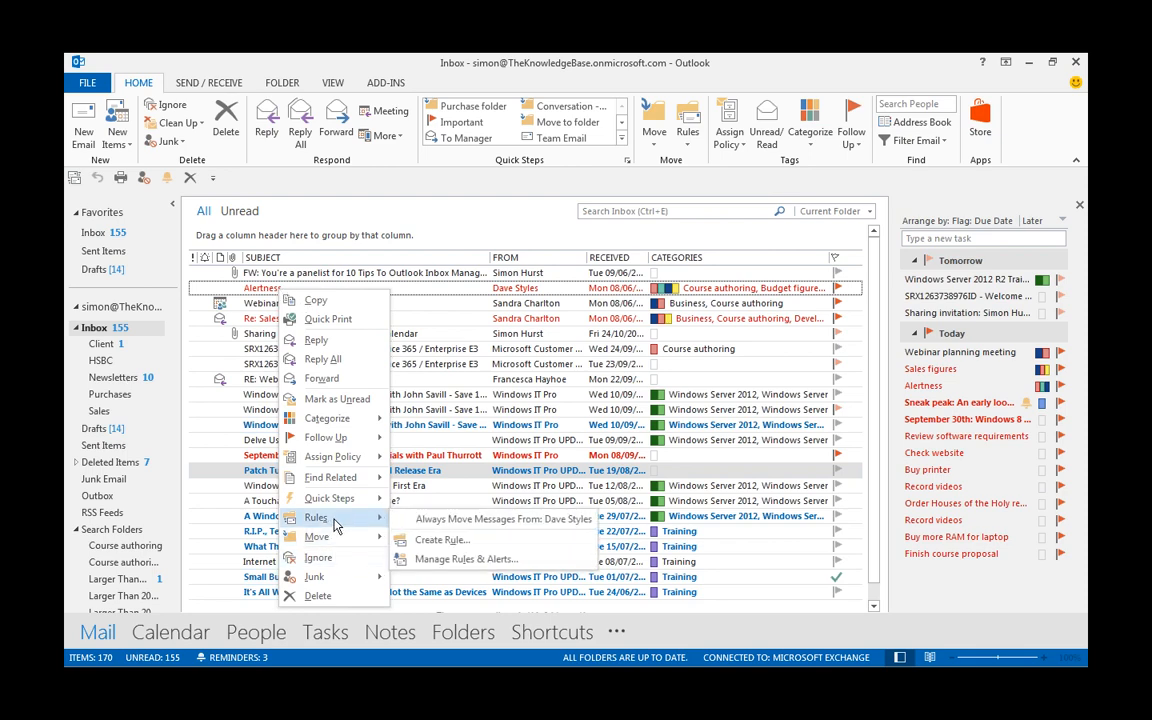
click(467, 519)
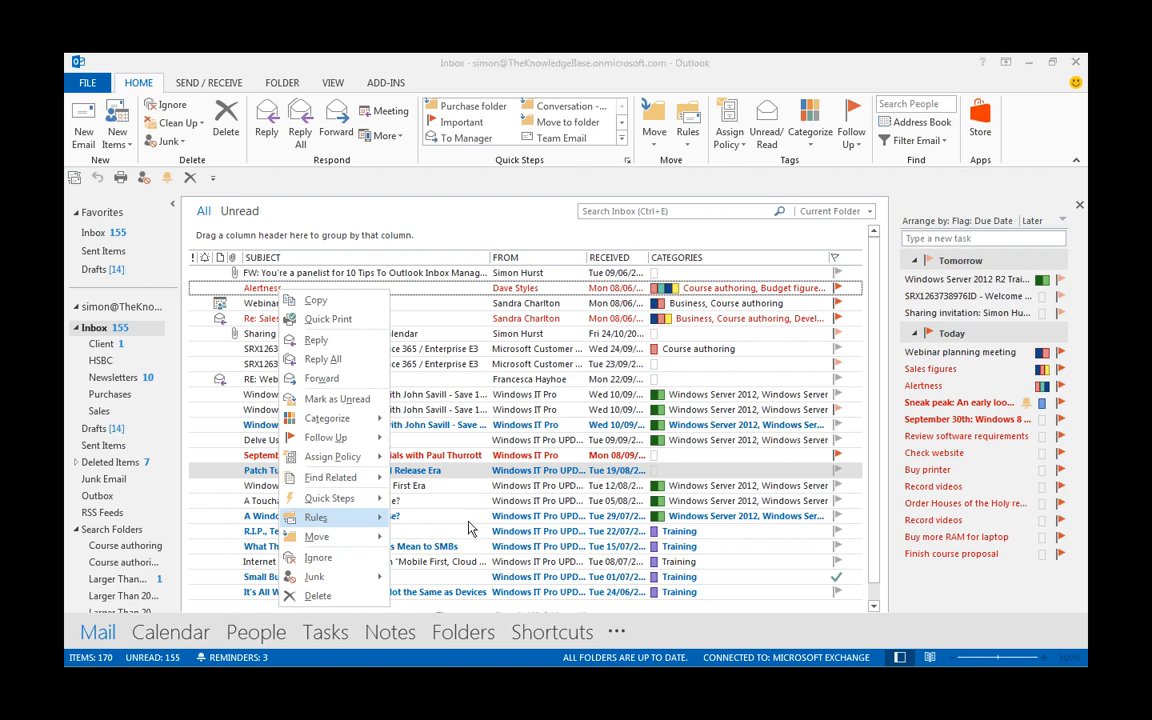
click(469, 527)
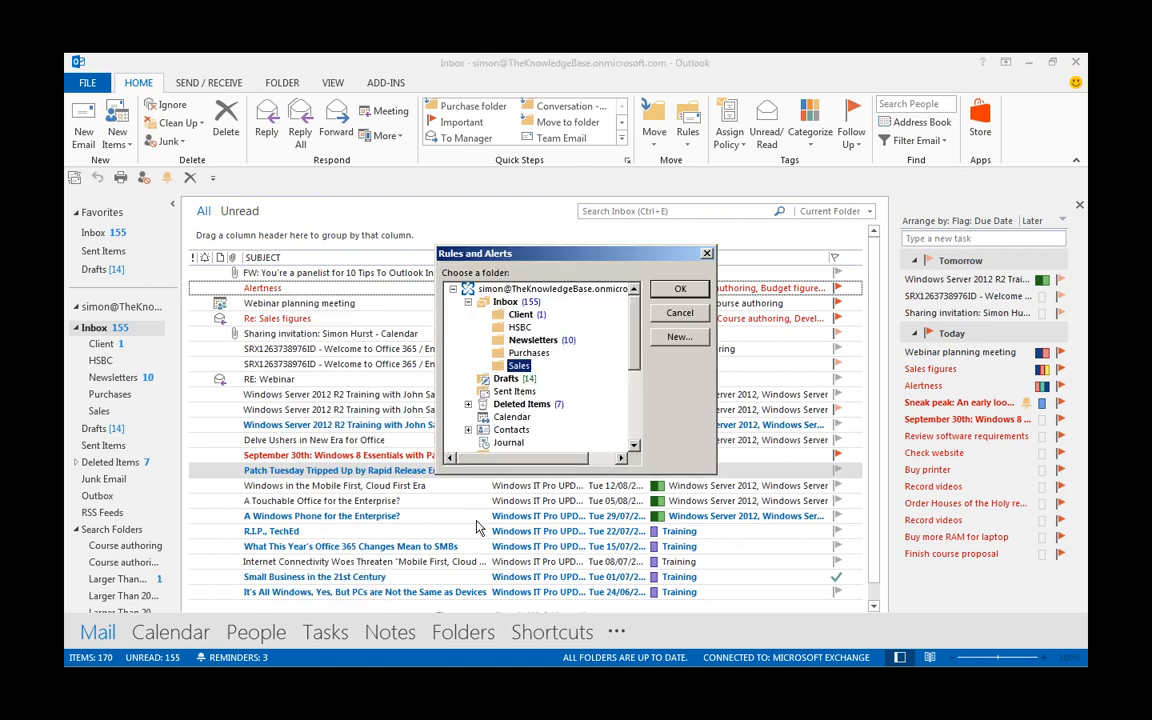
click(676, 310)
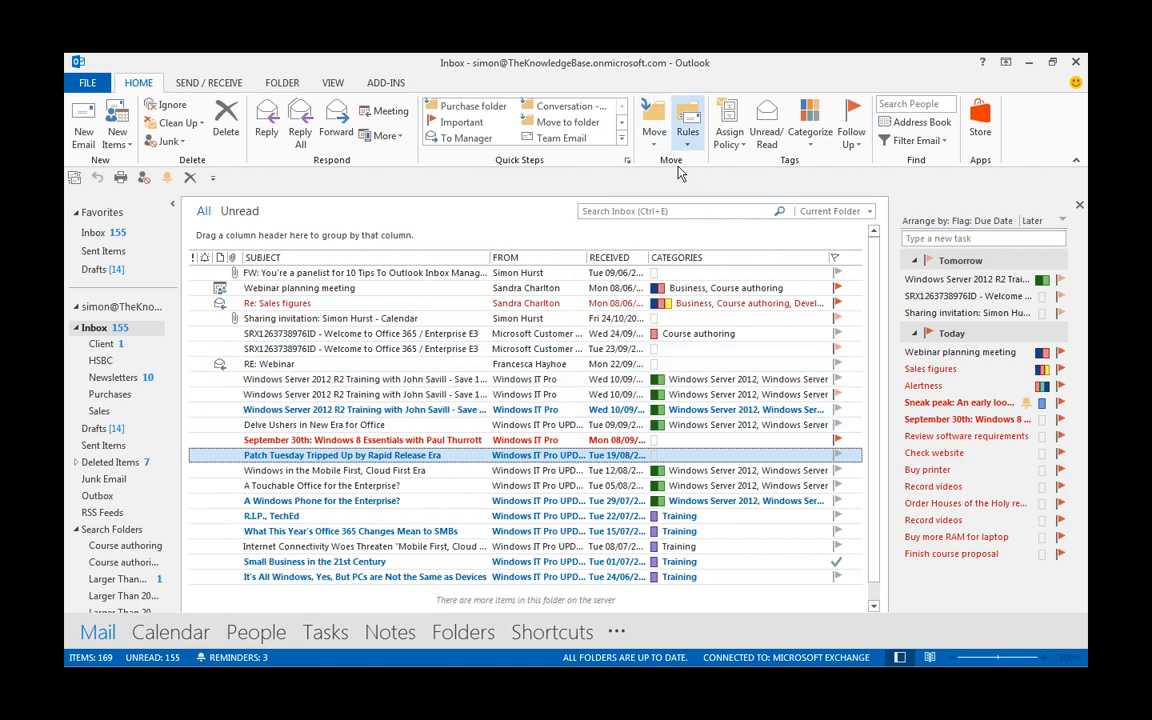
click(110, 395)
- Start a new blank rule in Rules and Alerts that applies to received messages
click(694, 146)
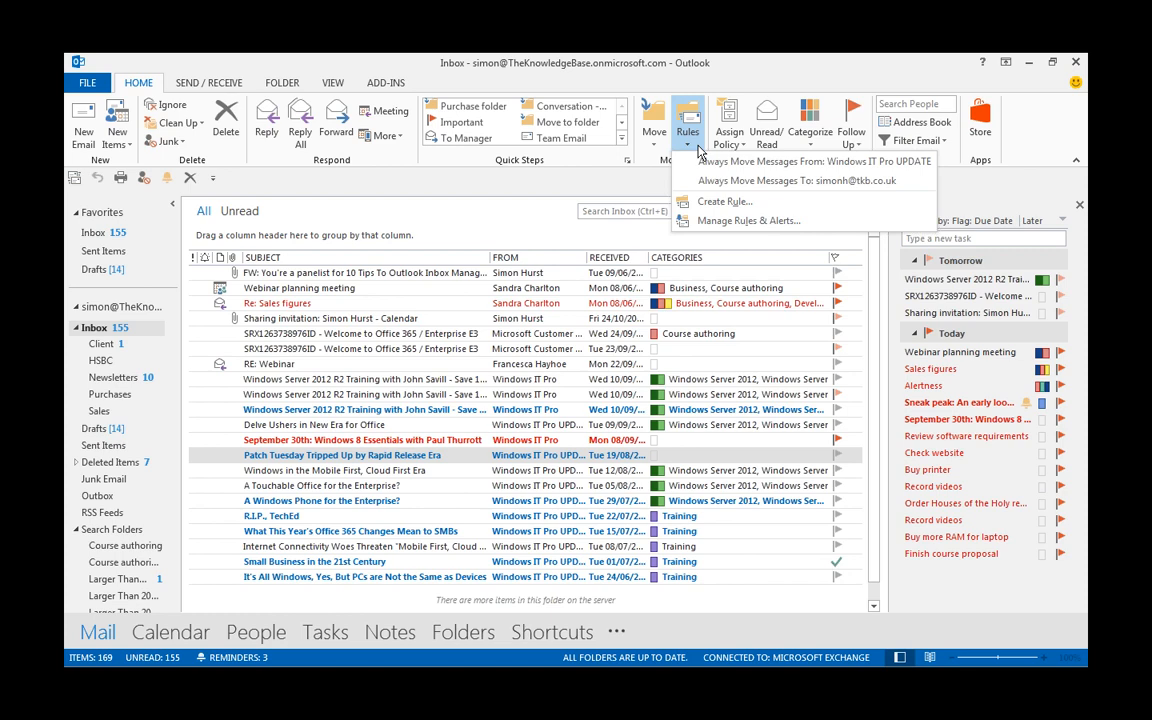
click(745, 221)
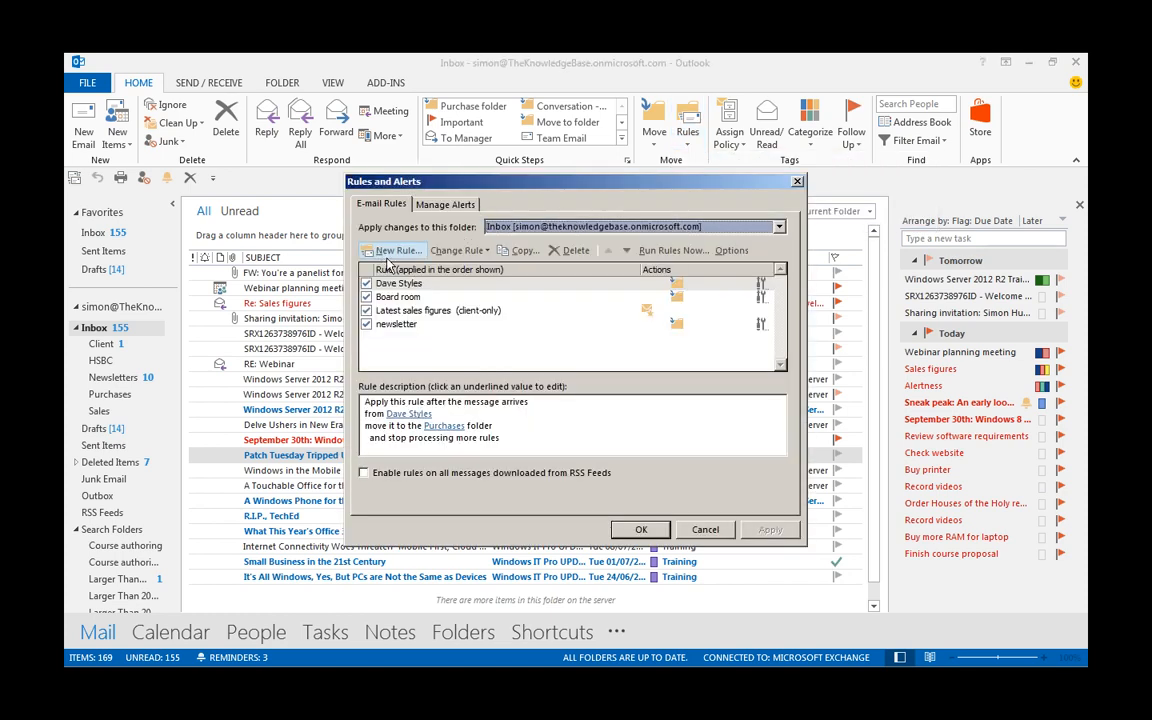
click(395, 400)
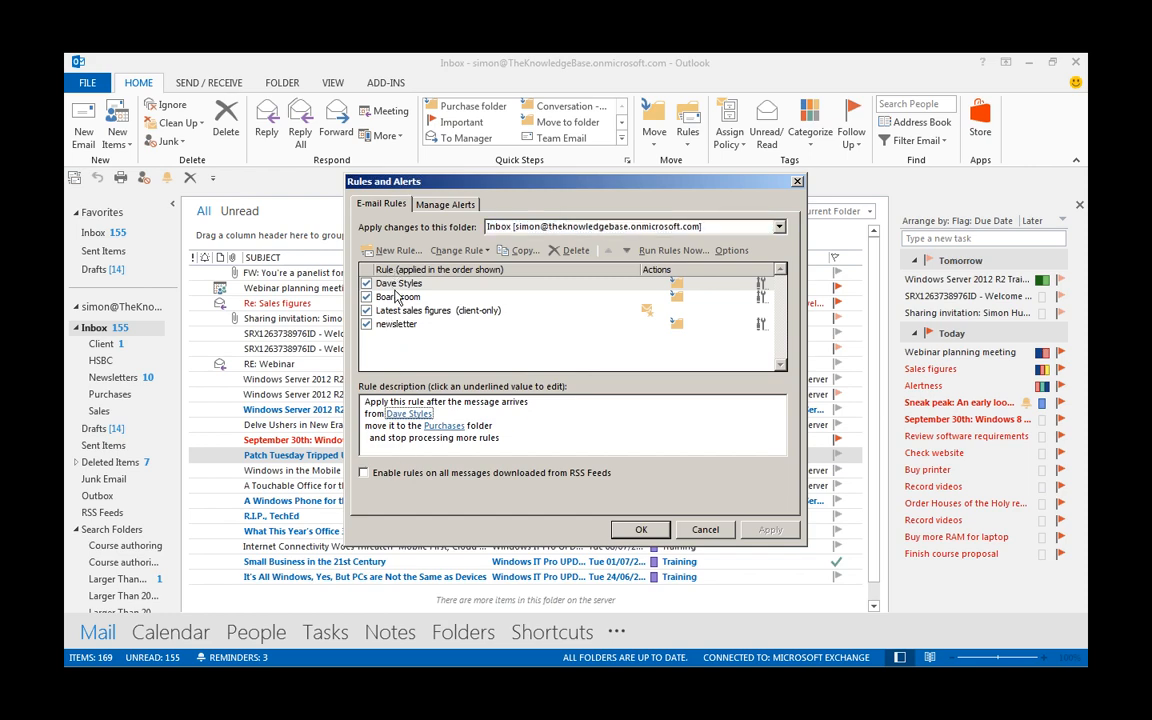
click(390, 250)
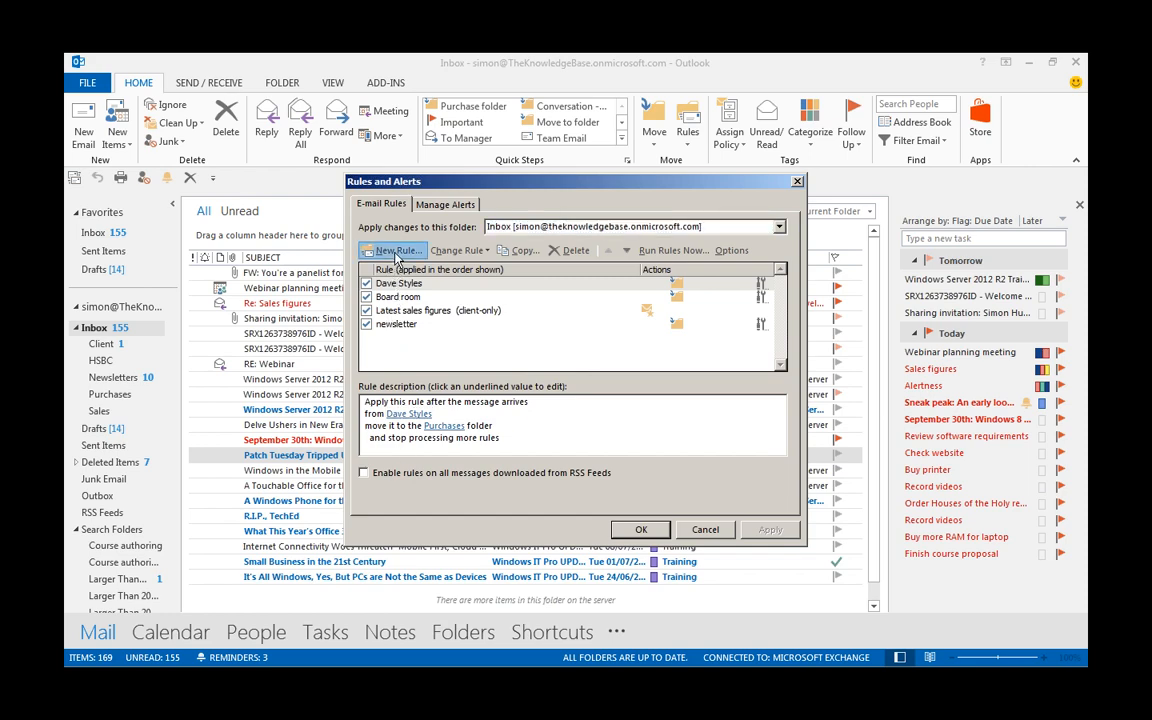
drag(563, 157, 525, 89)
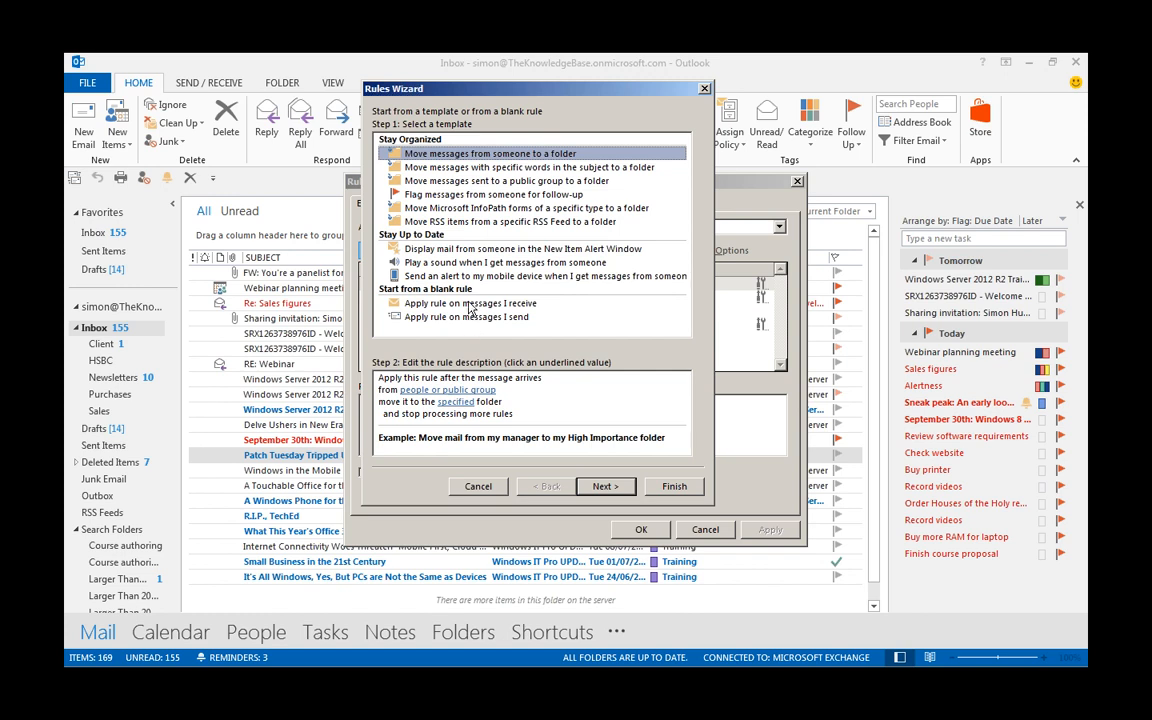
click(469, 305)
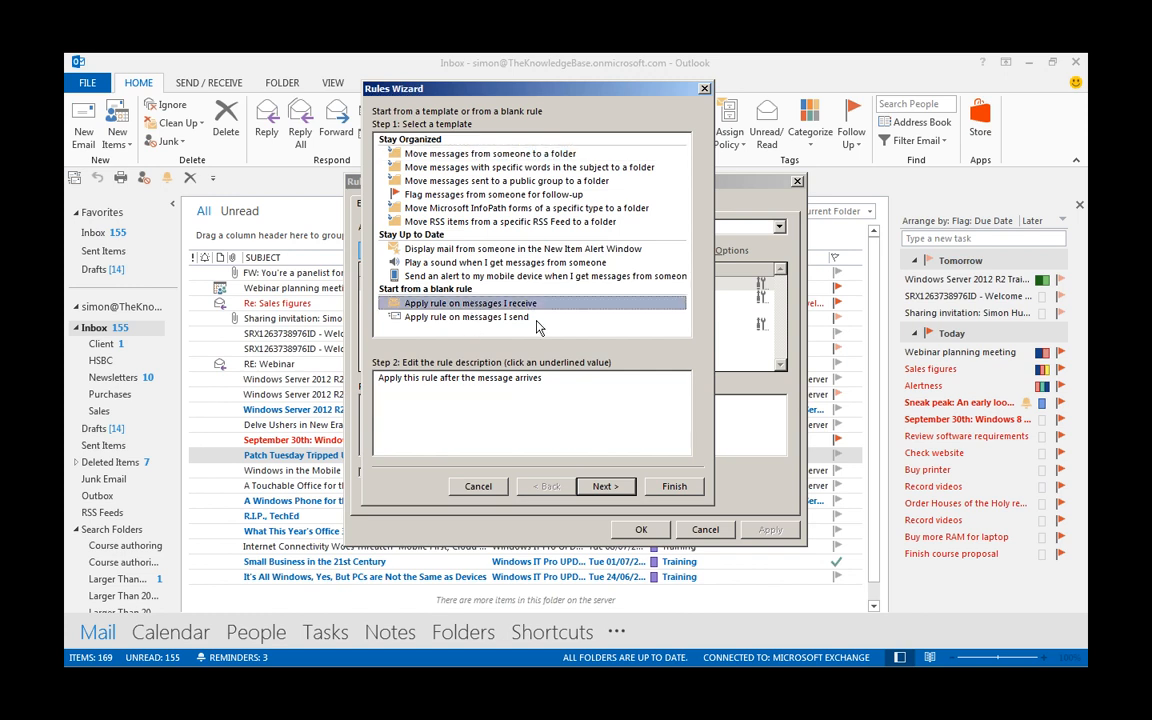
click(604, 486)
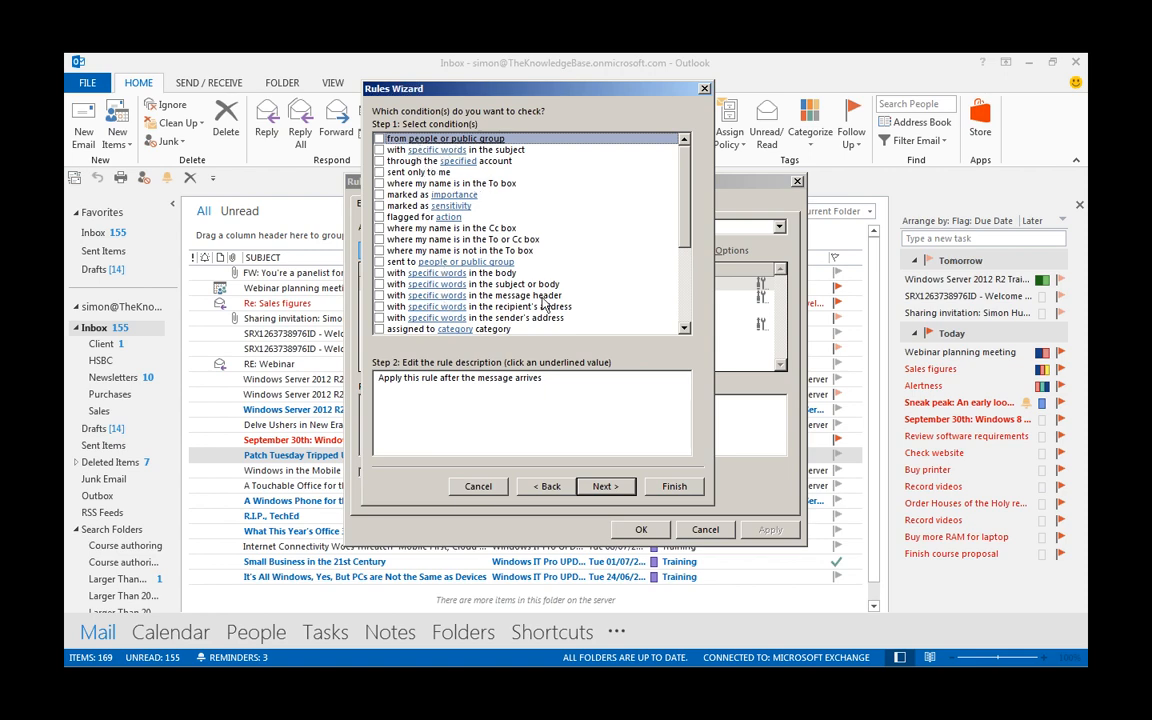
- Add a rule condition for specific words in the subject, using the word "jackpot"
mouse_move(682, 201)
mouse_down()
mouse_move(679, 271)
mouse_move(684, 180)
mouse_up()
click(379, 150)
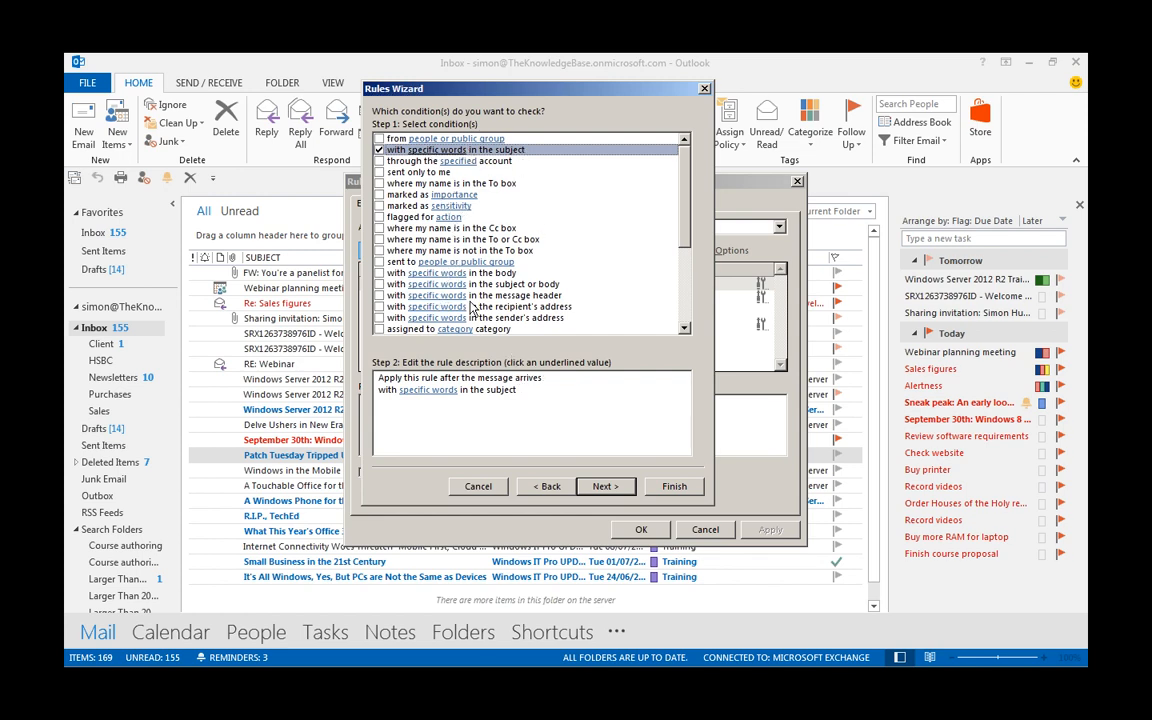
click(440, 416)
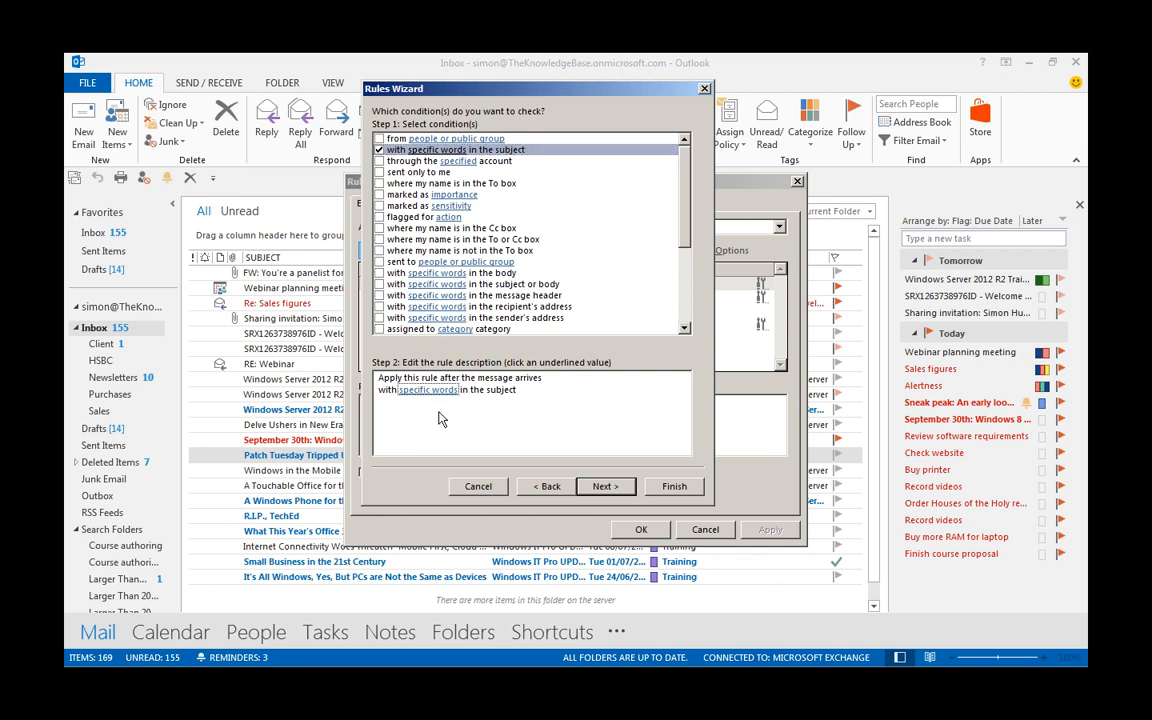
click(426, 390)
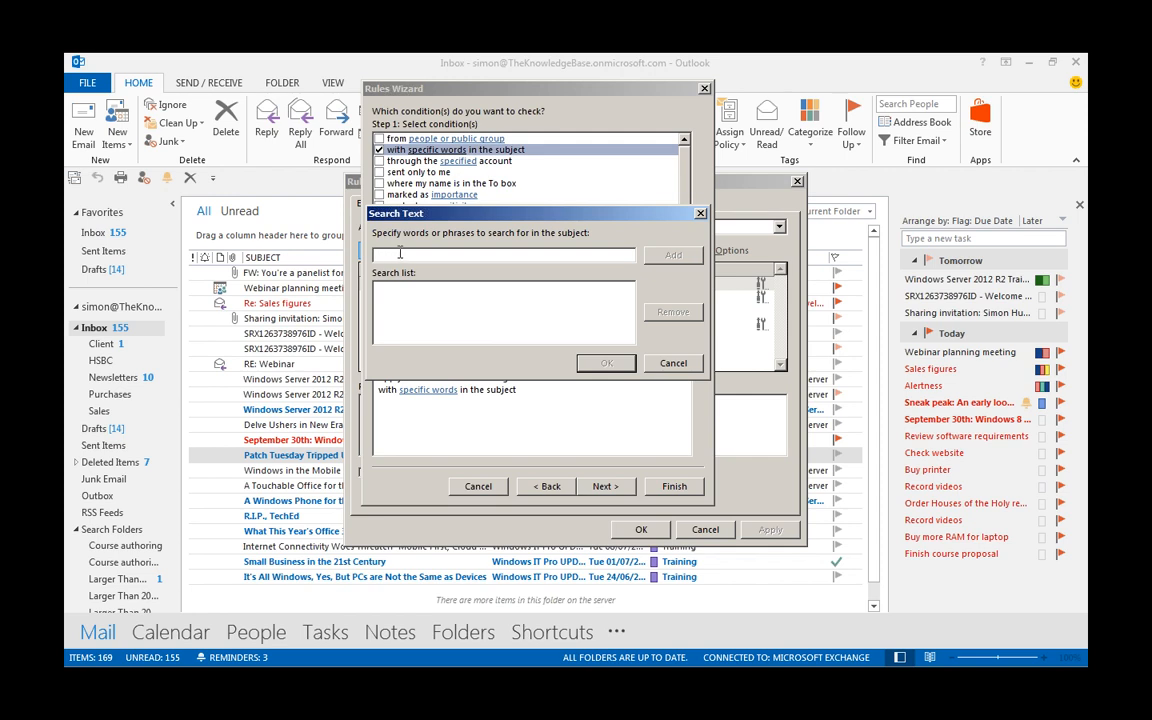
text(ka)
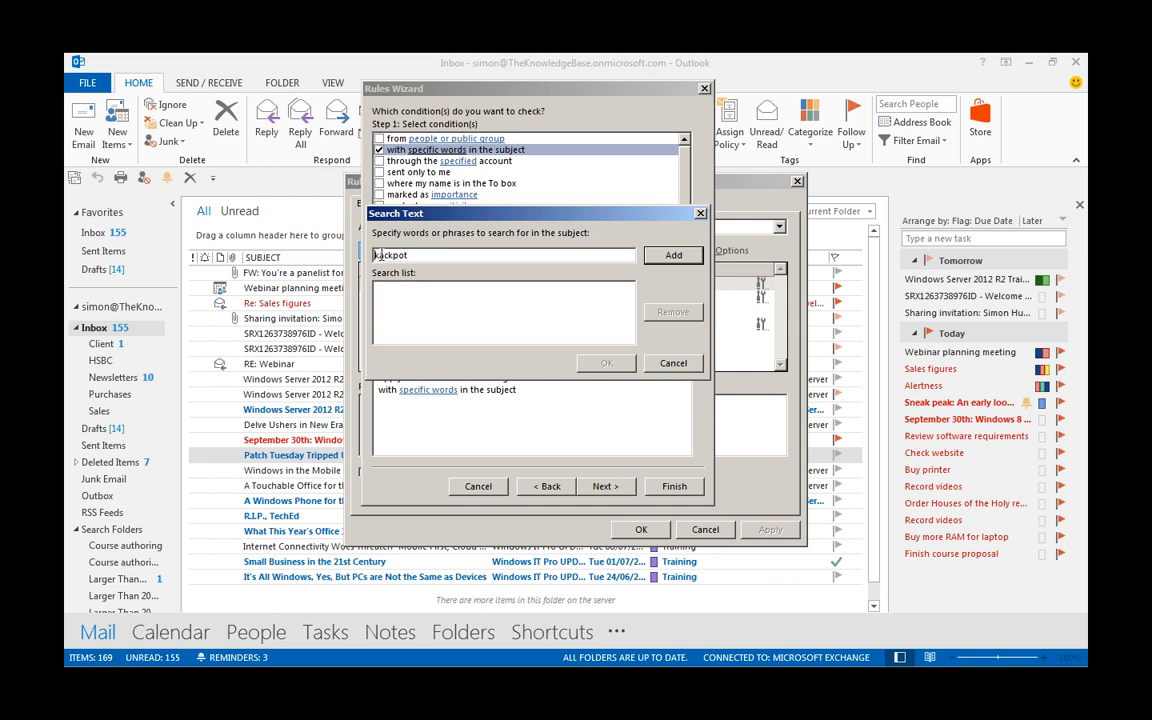
key(Delete)
text(a)
click(662, 256)
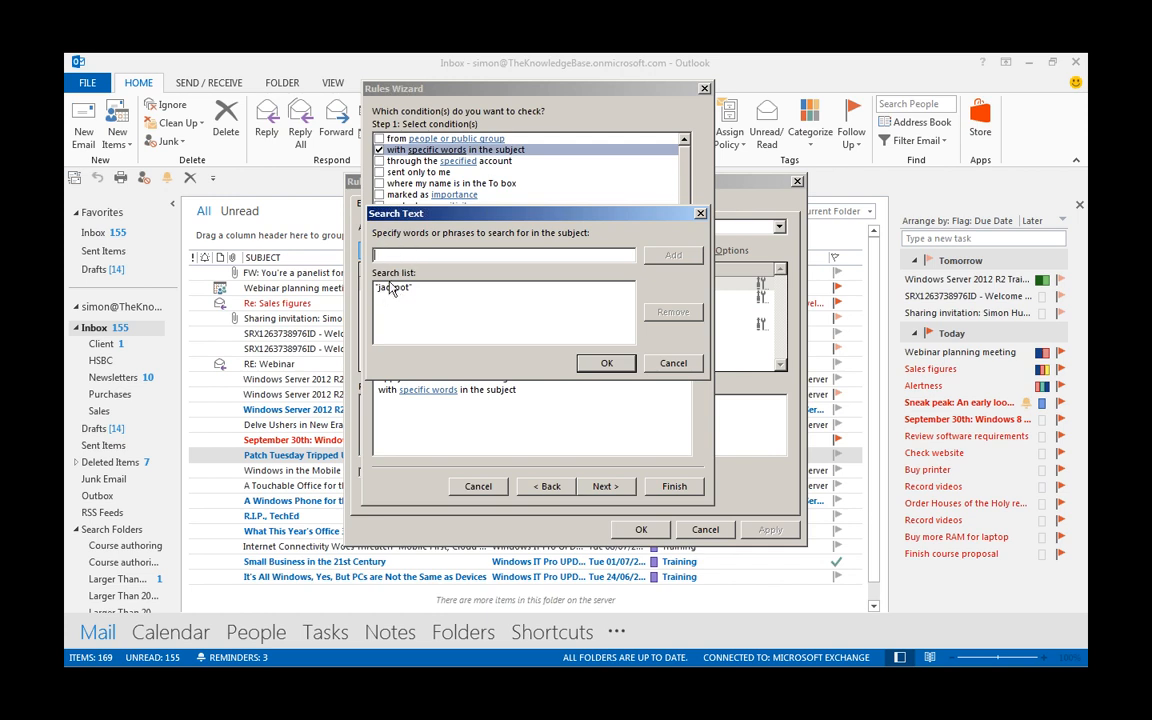
click(606, 363)
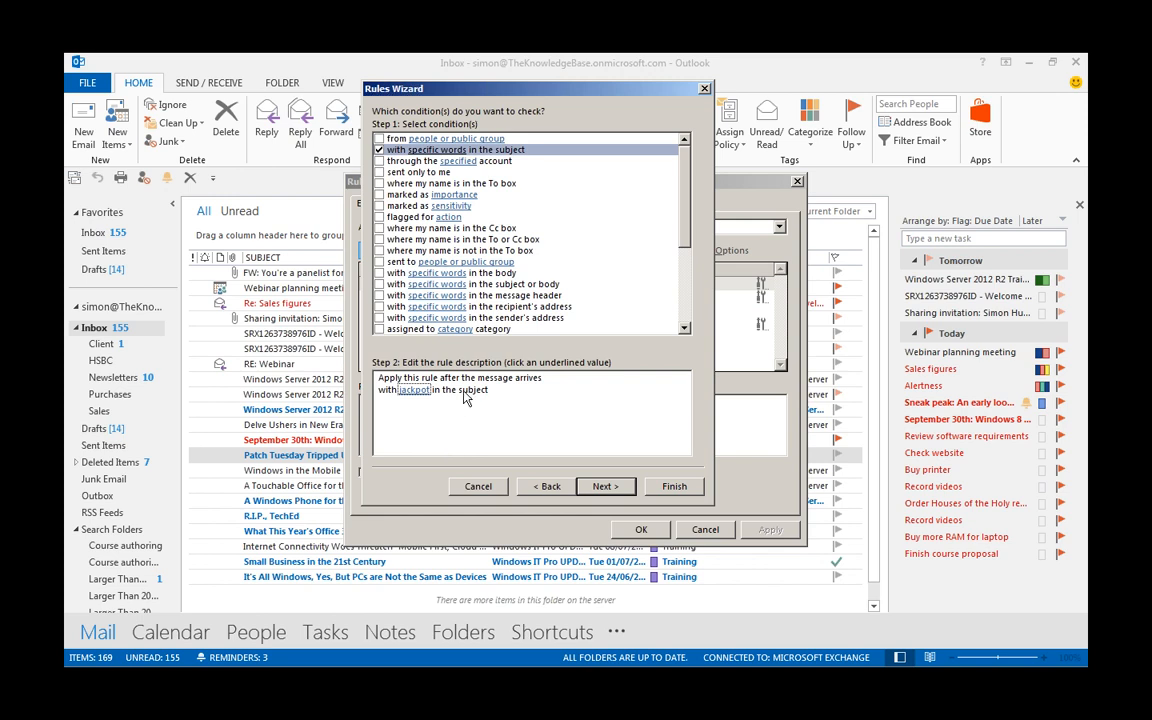
- Add a rule action that plays the sound file tada.wav
click(604, 486)
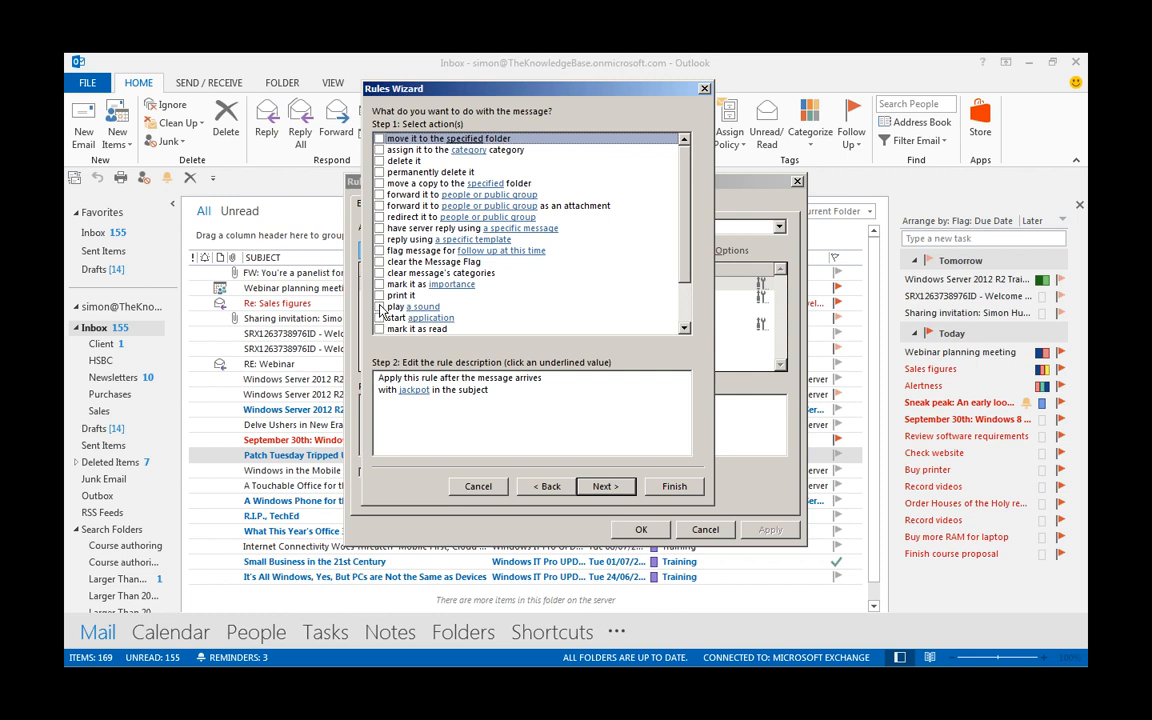
click(379, 306)
click(411, 414)
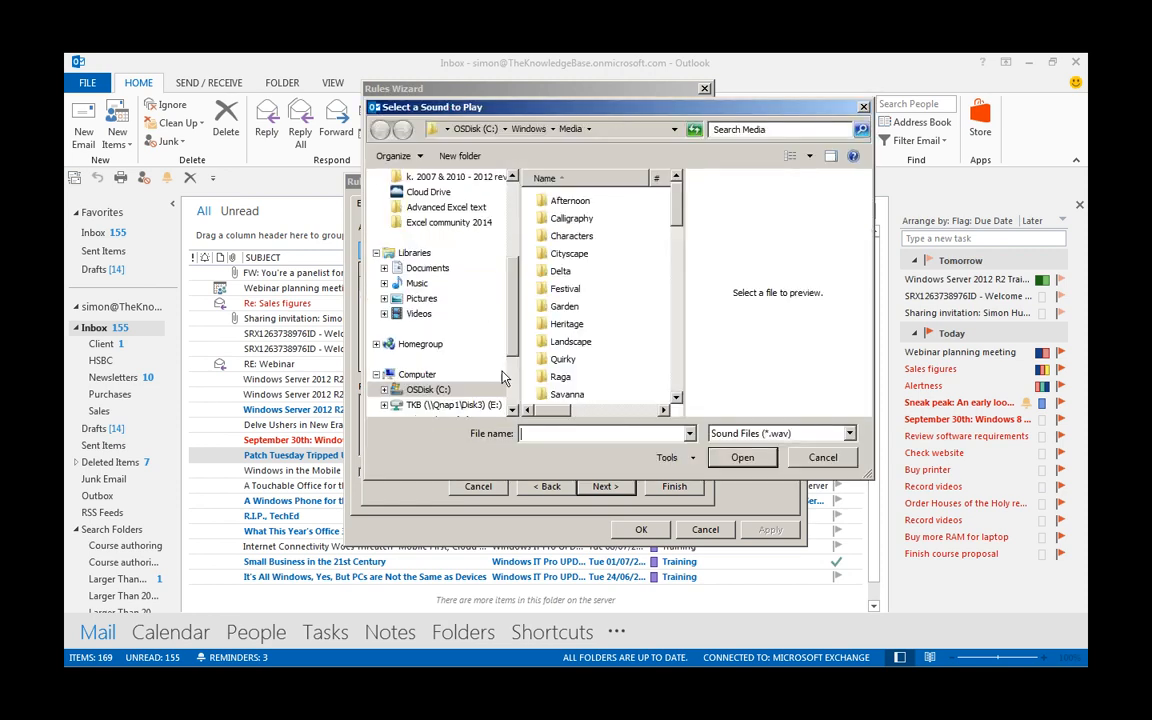
drag(677, 215, 684, 298)
click(569, 291)
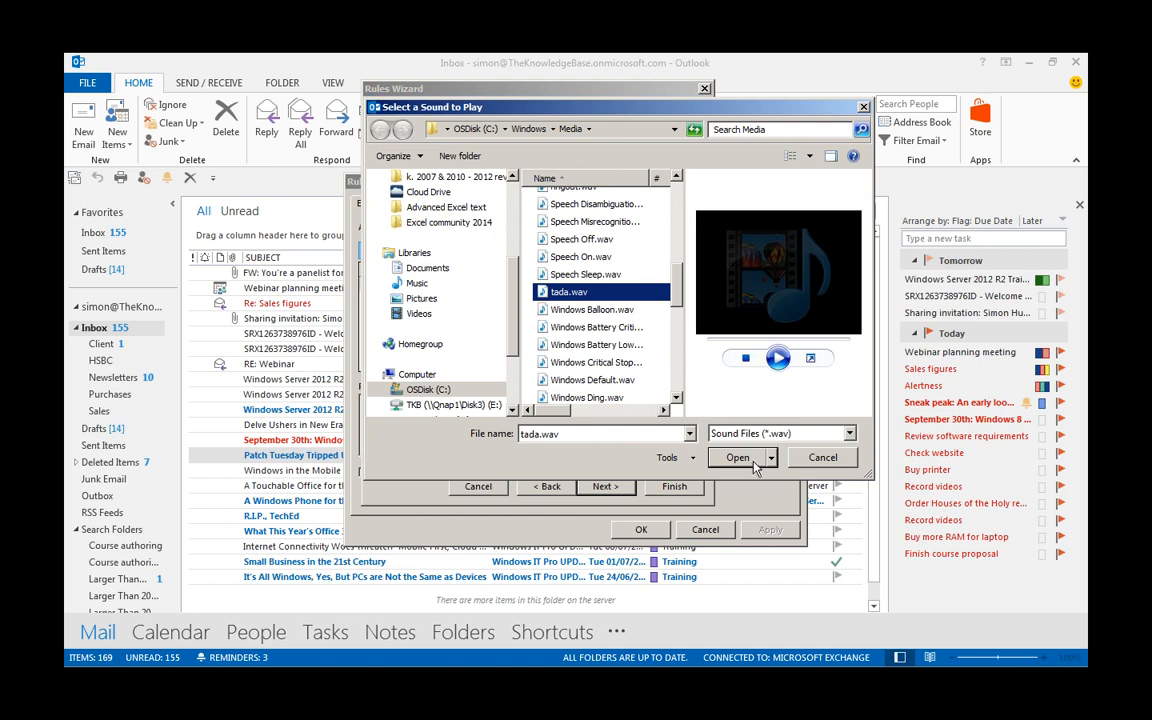
click(740, 458)
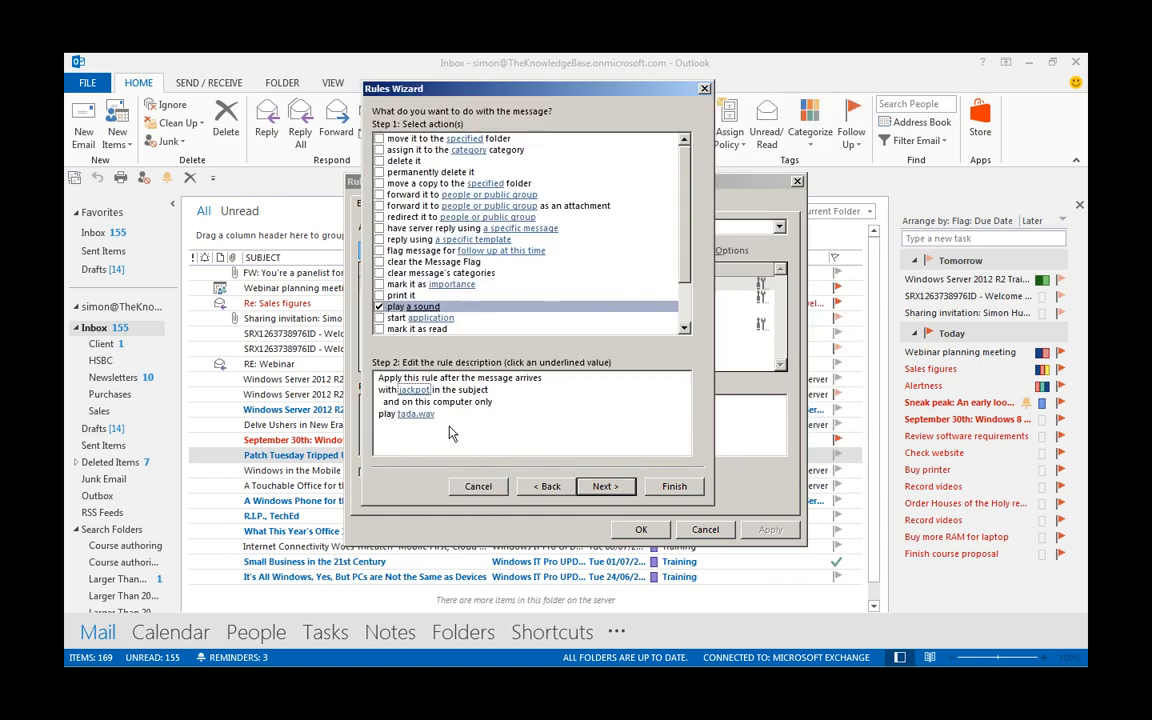
- Finish the jackpot rule without exceptions and close Rules and Alerts without saving the changes
click(611, 490)
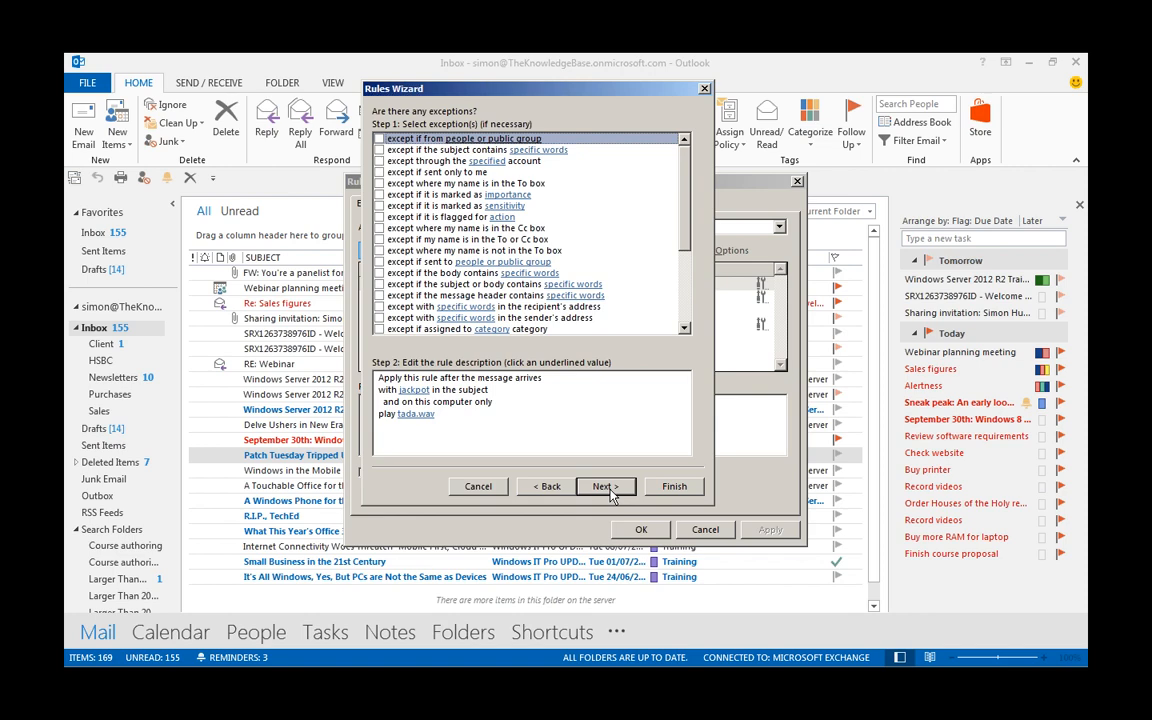
click(549, 487)
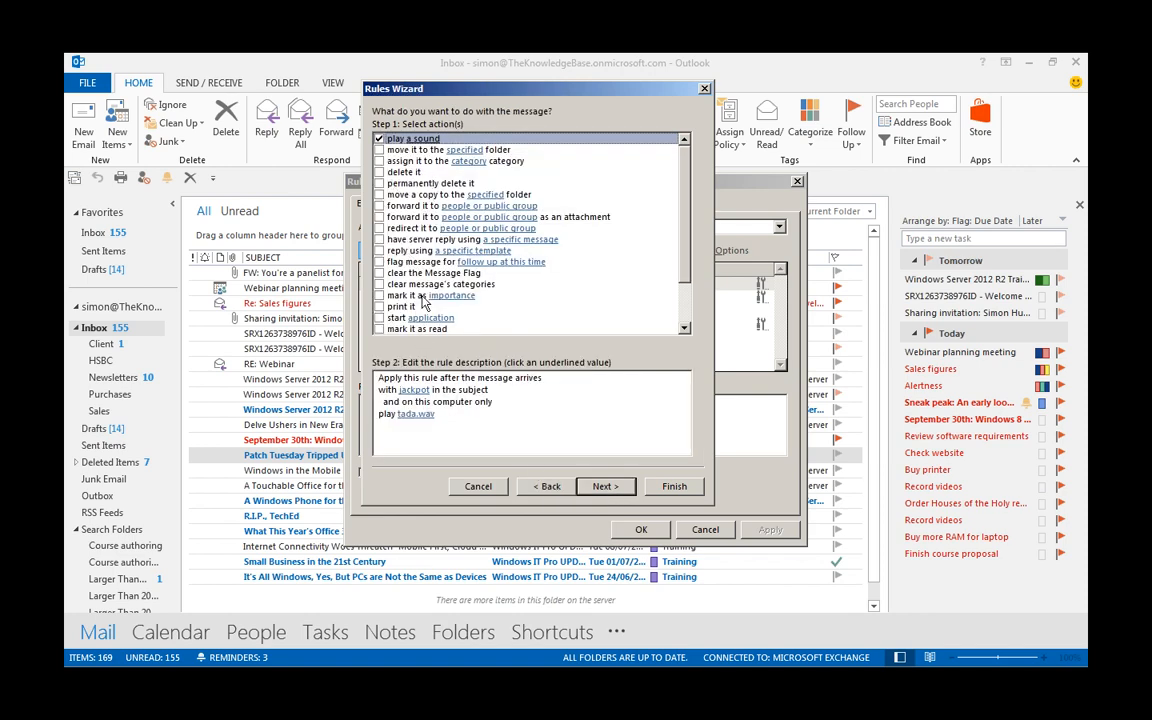
click(616, 490)
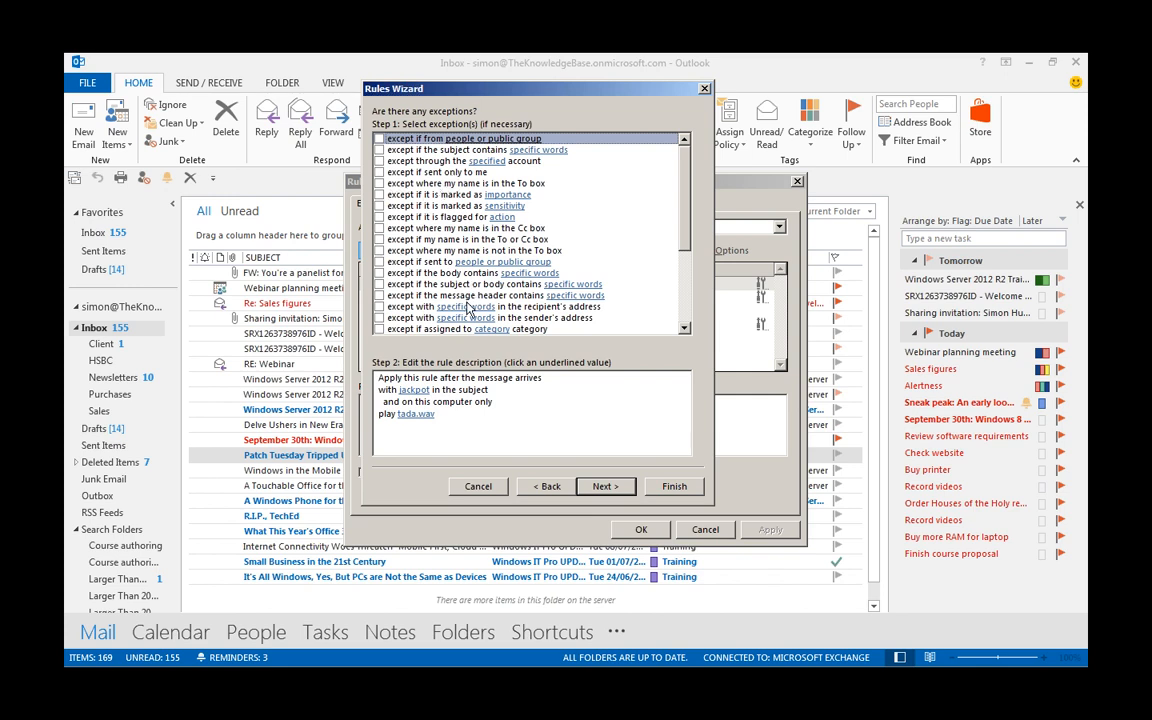
click(600, 488)
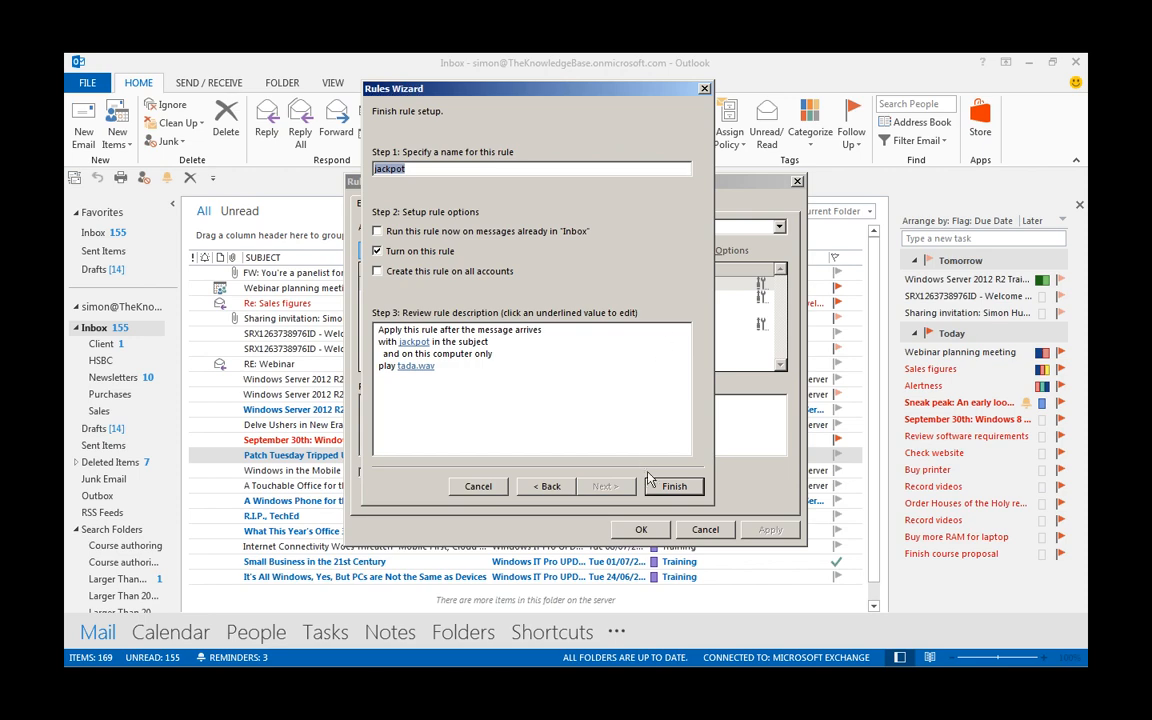
click(674, 486)
click(566, 402)
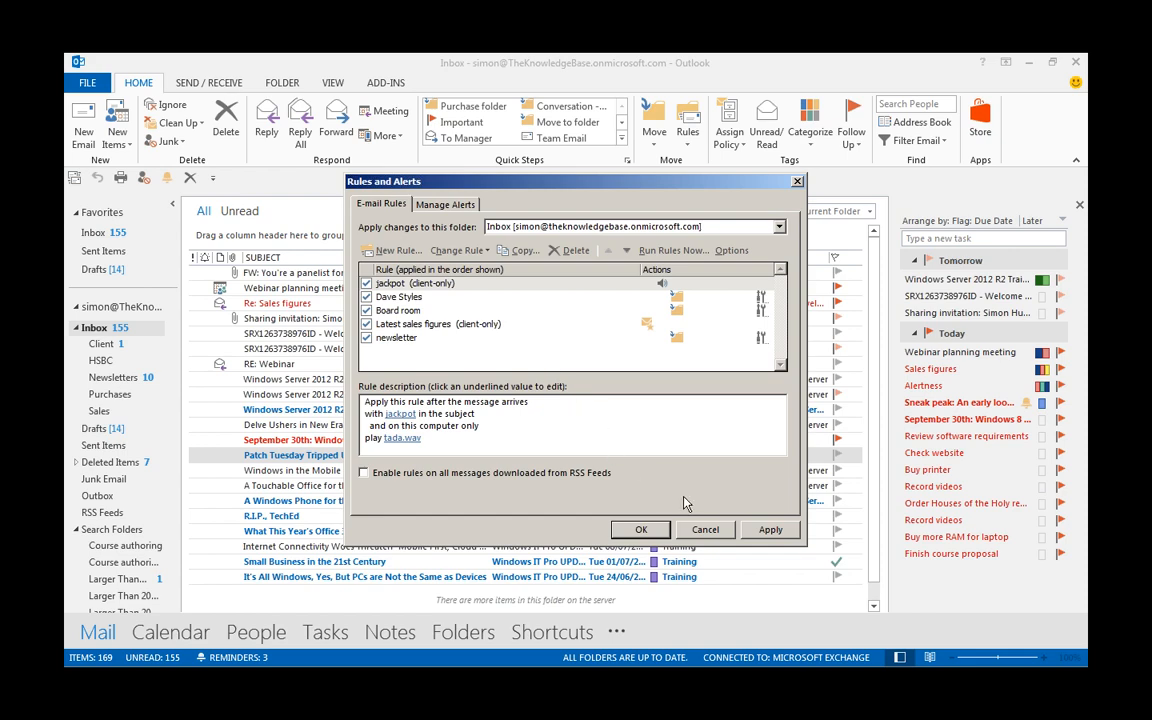
click(708, 532)
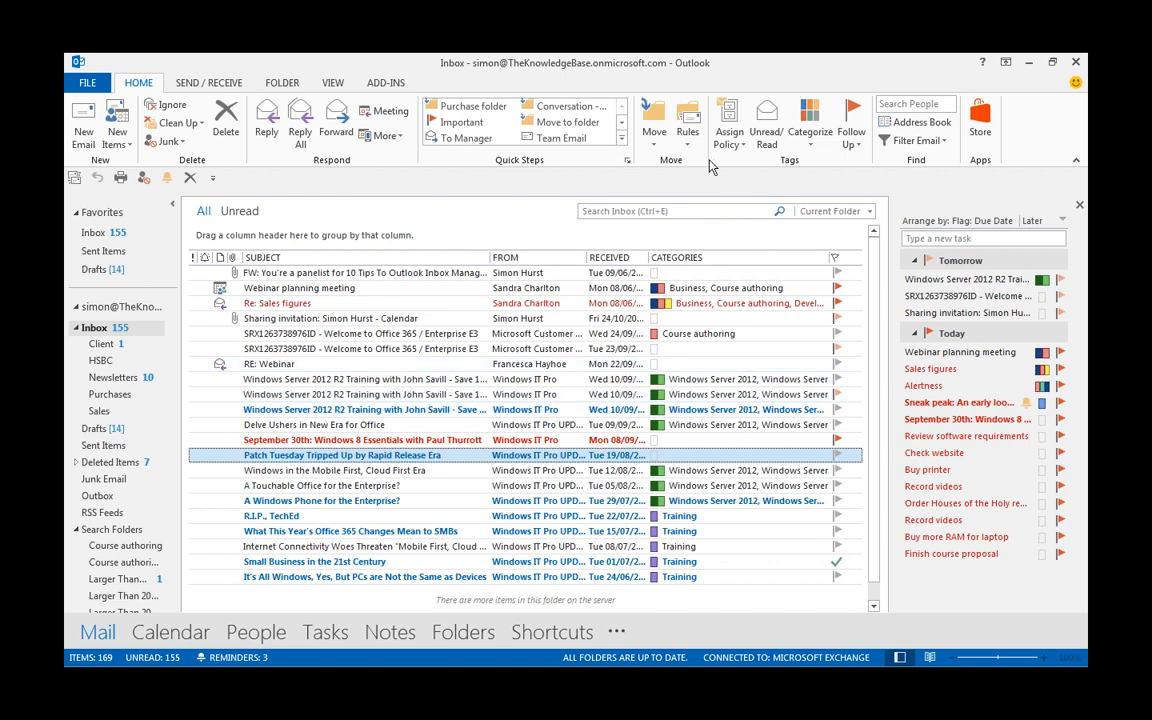
- Start a new blank rule in Rules and Alerts that applies to messages being sent
click(688, 135)
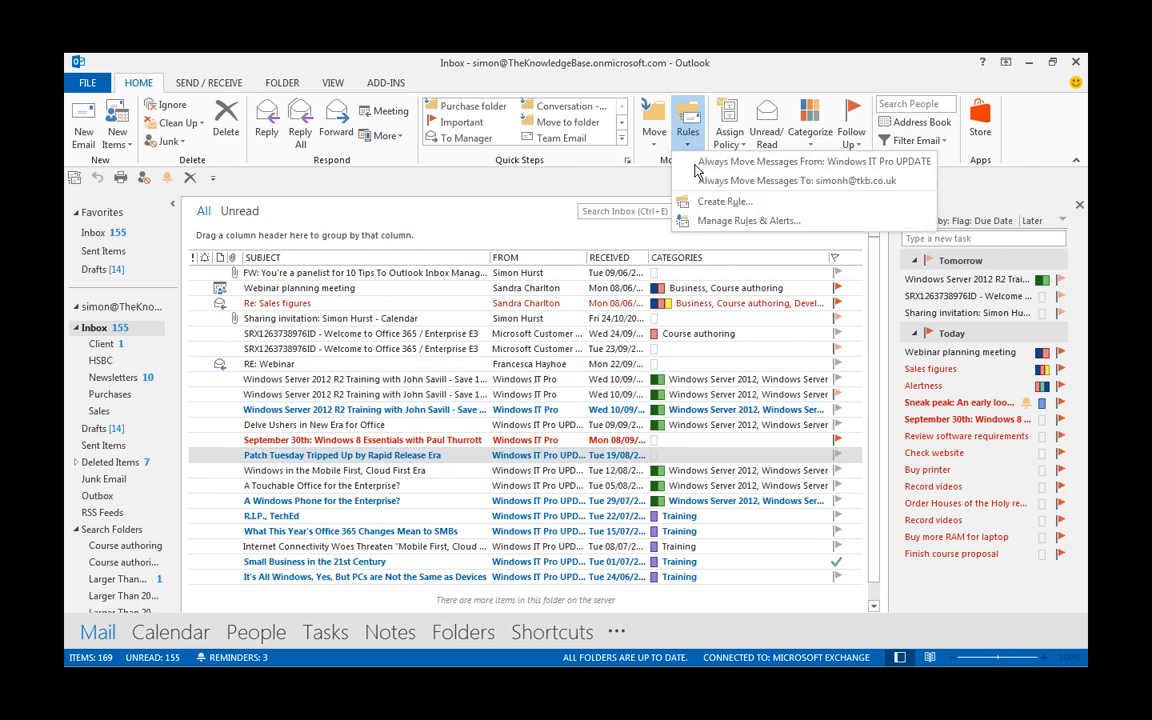
click(714, 224)
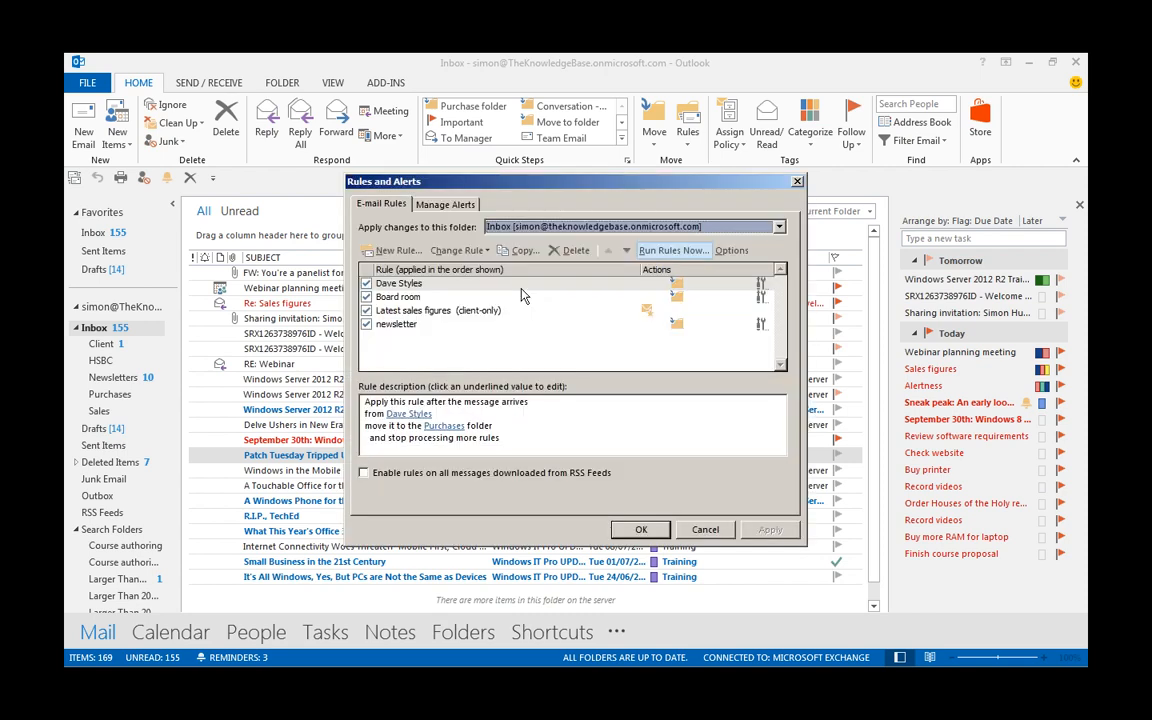
click(390, 251)
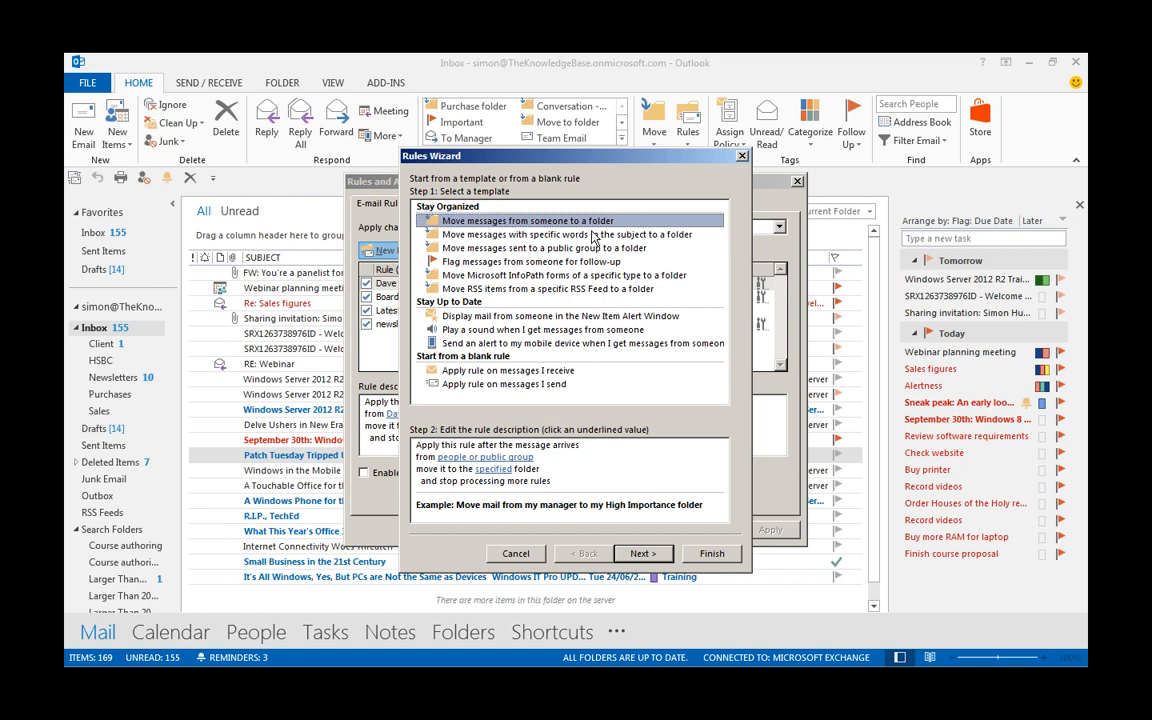
click(490, 385)
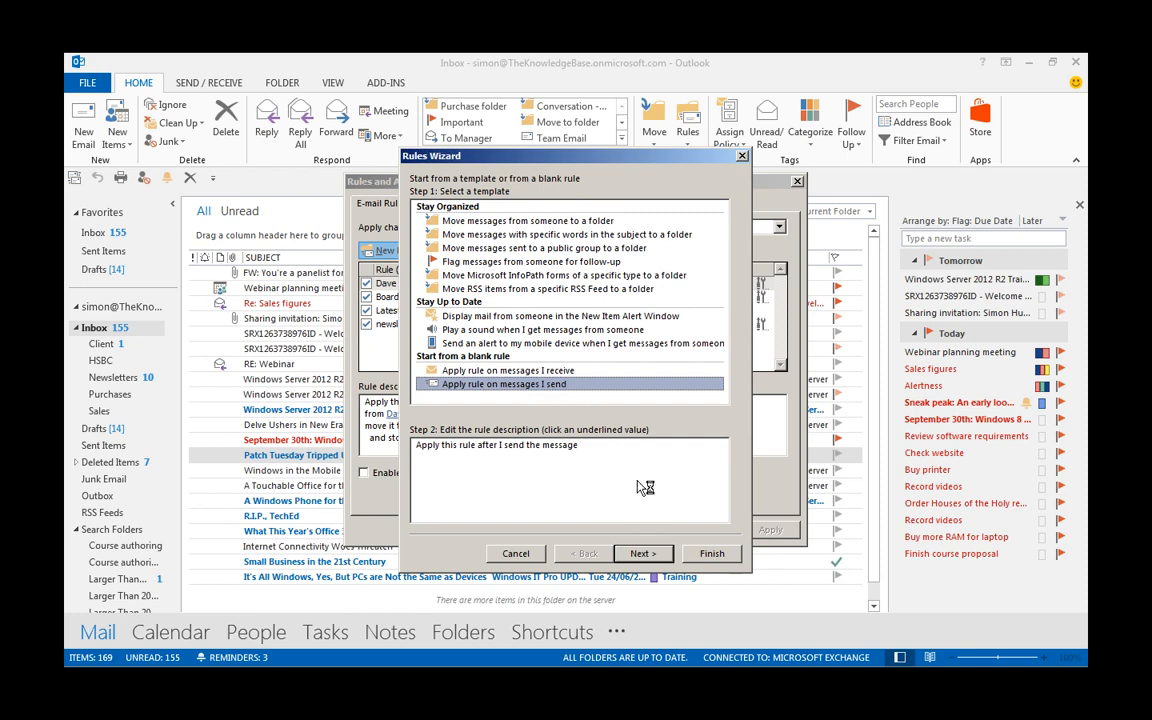
click(658, 556)
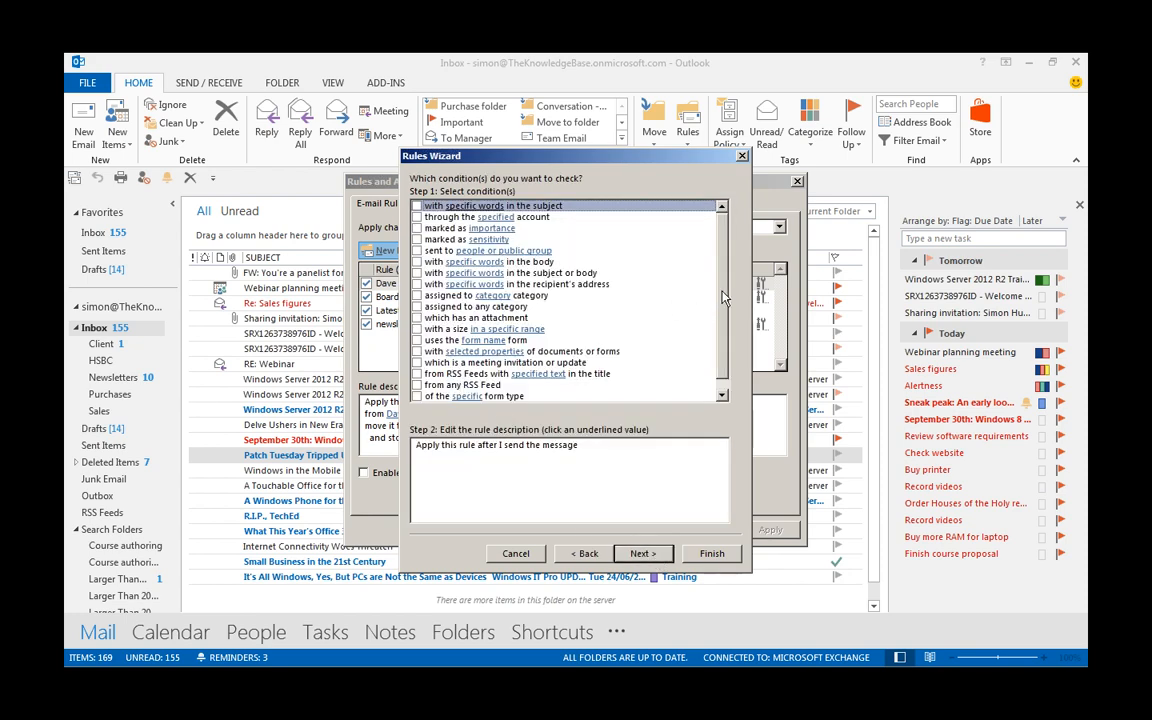
- Leave the rule without any conditions and accept that it applies to every message sent
scroll(650, 268, down, 1)
scroll(647, 237, up, 1)
click(645, 553)
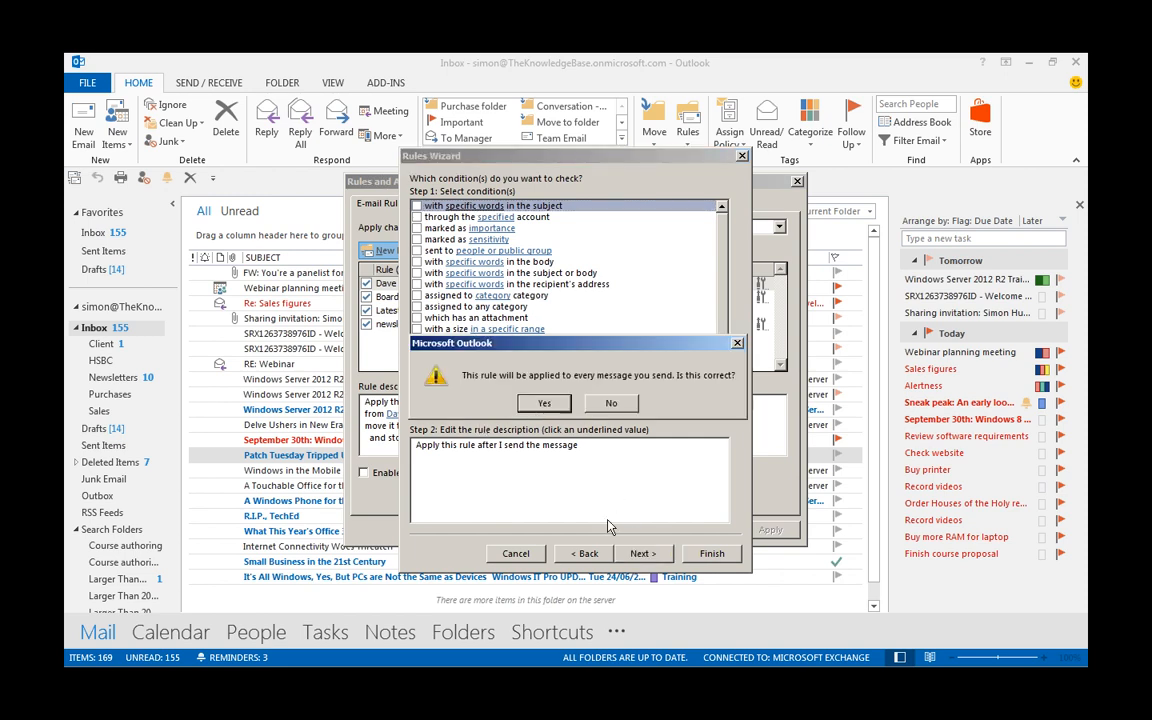
click(544, 410)
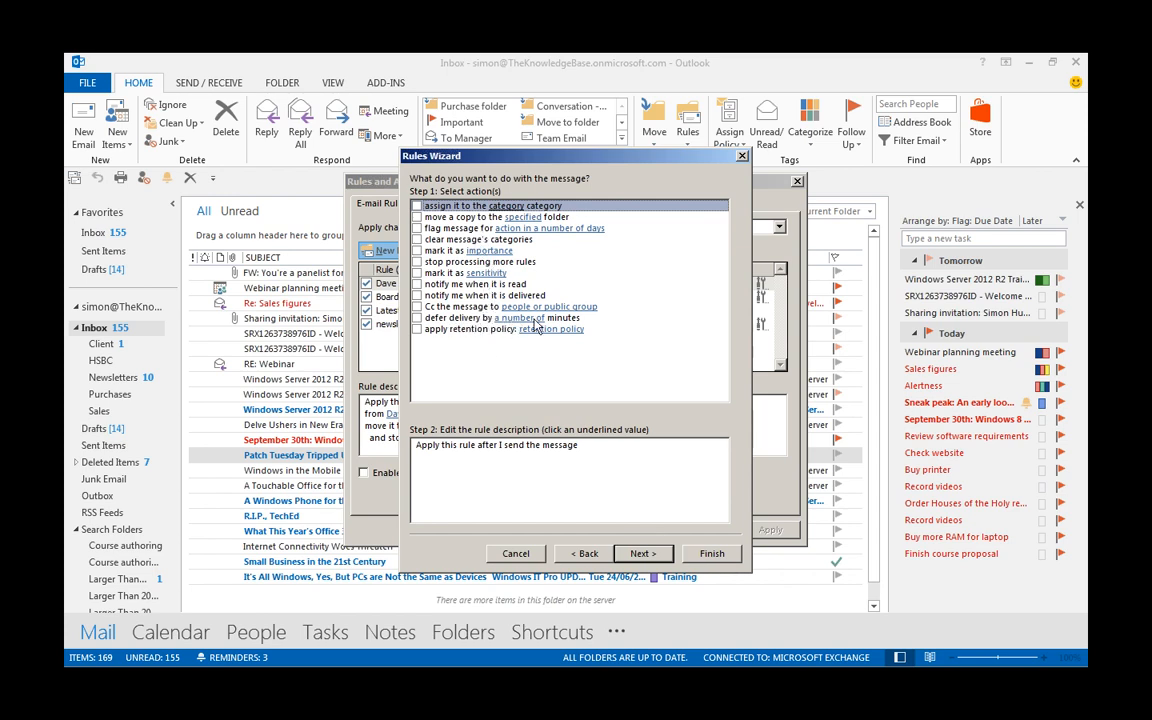
- Add a rule action that defers delivery by 2 minutes
click(433, 318)
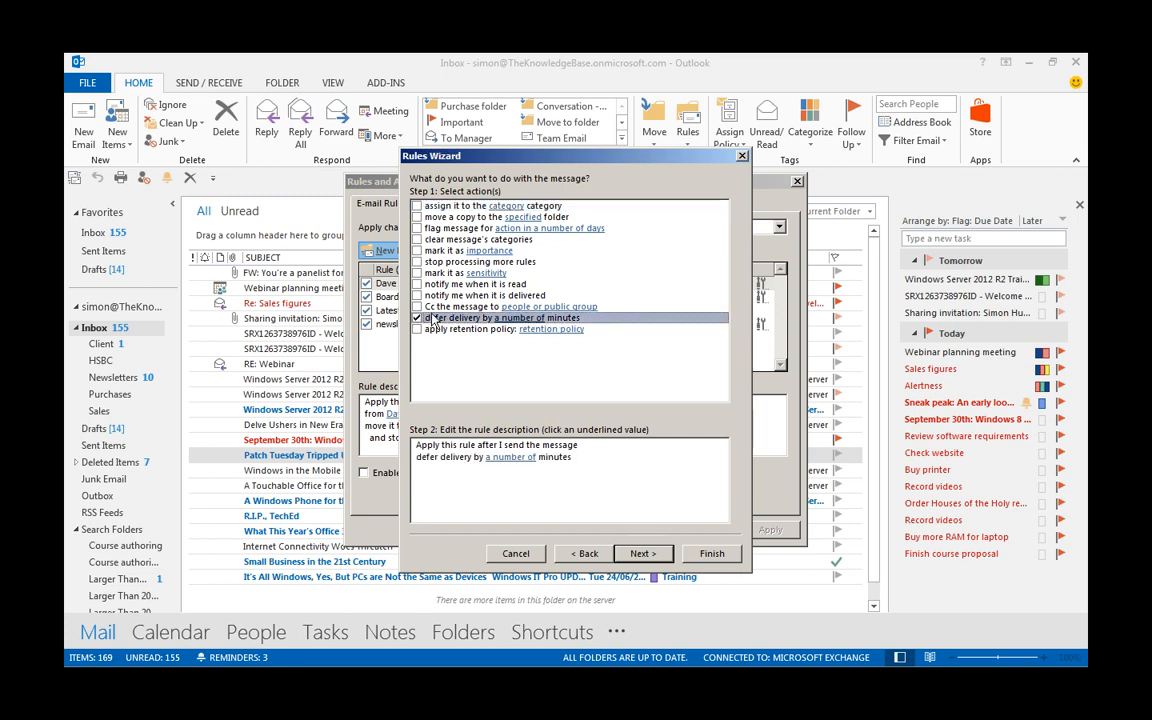
click(511, 457)
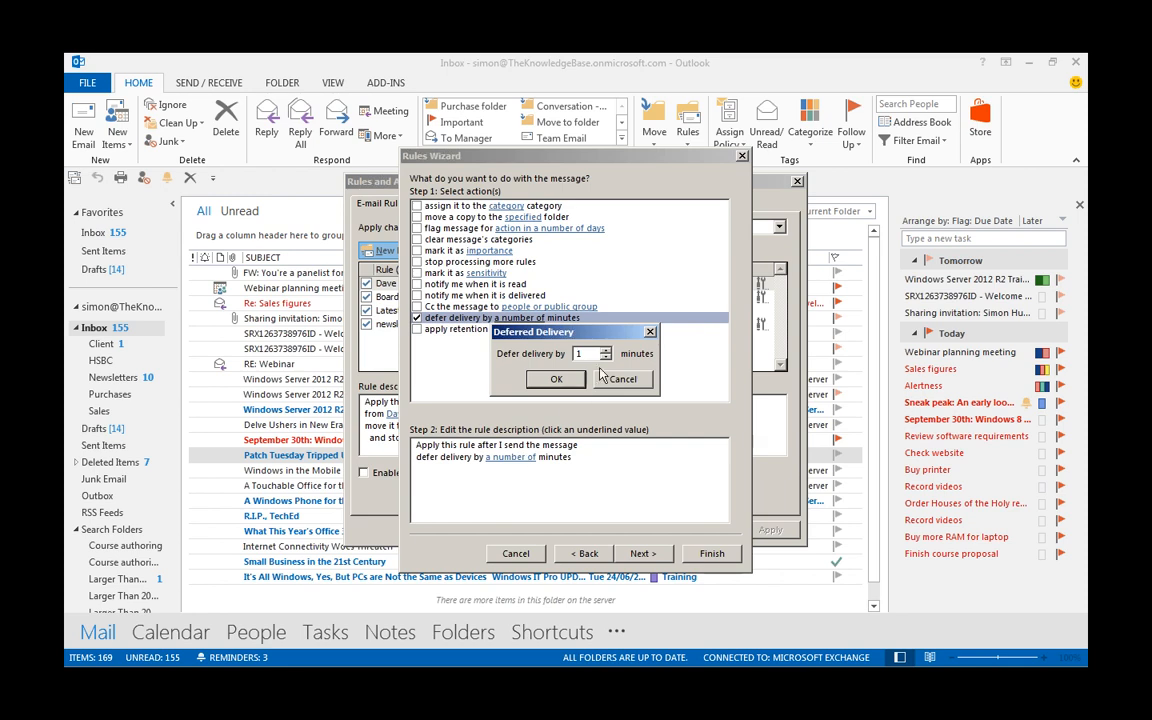
double_click(591, 354)
click(557, 380)
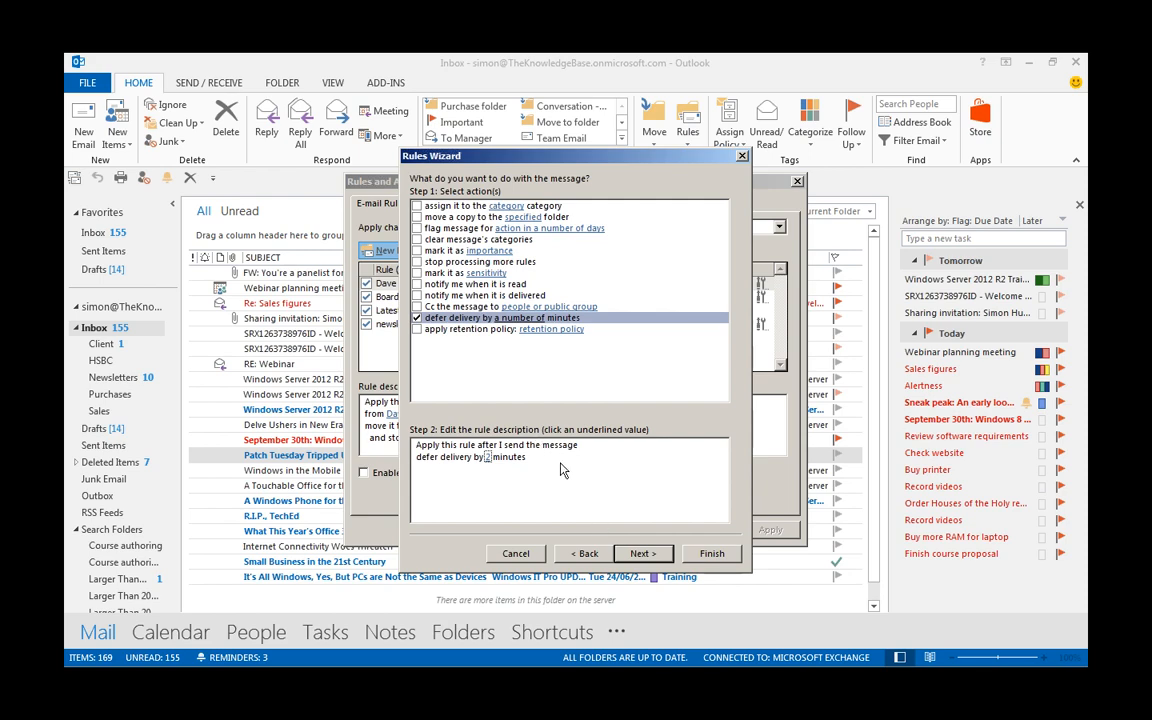
- Finish the rule without exceptions under the name "2 minute delay" and save the changes to the rules
click(639, 556)
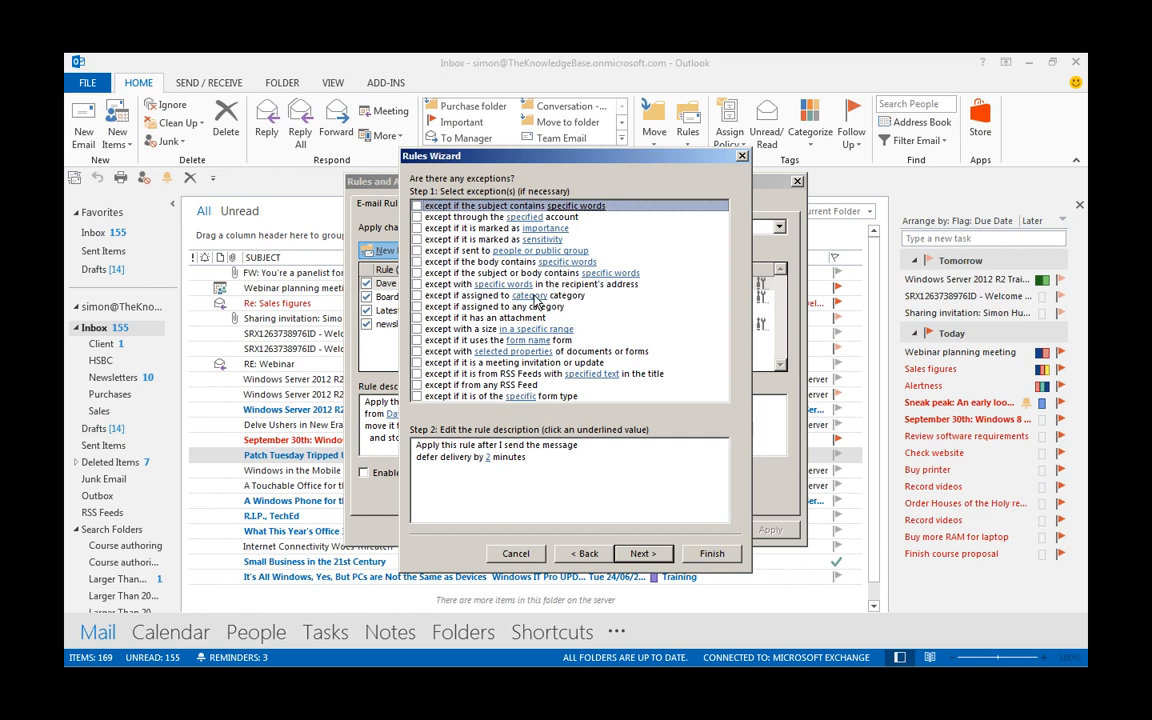
click(643, 555)
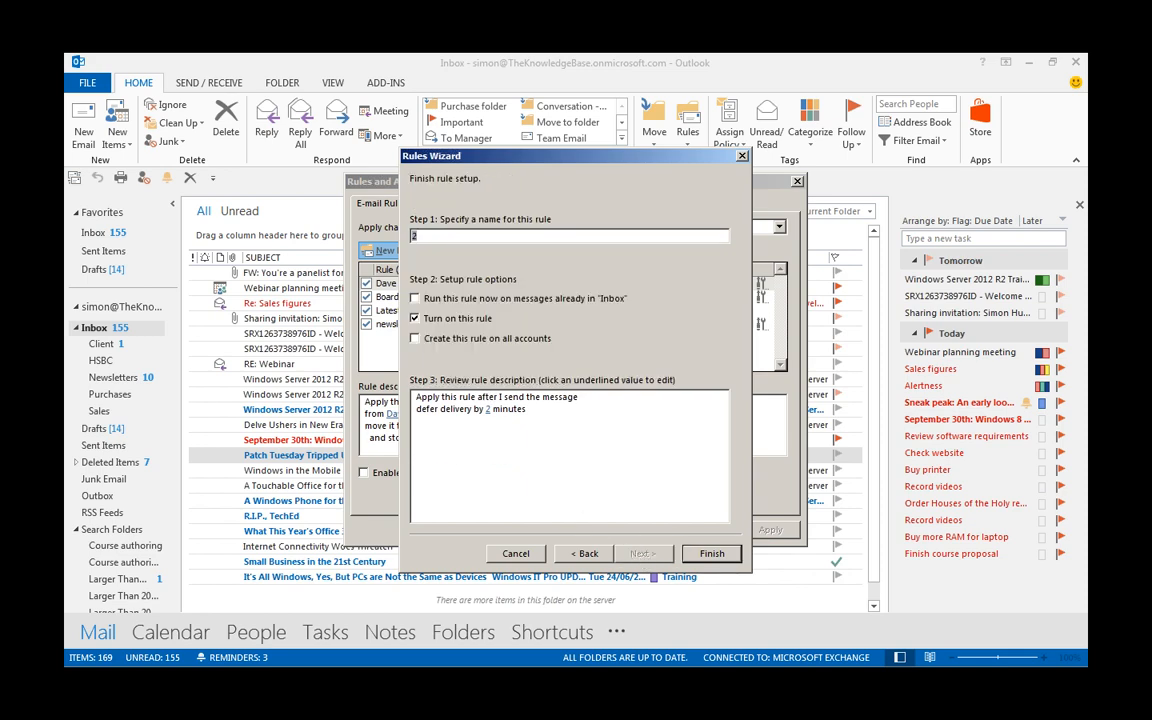
text(2 minute dea)
key(BackSpace)
text(lay)
click(699, 556)
click(581, 405)
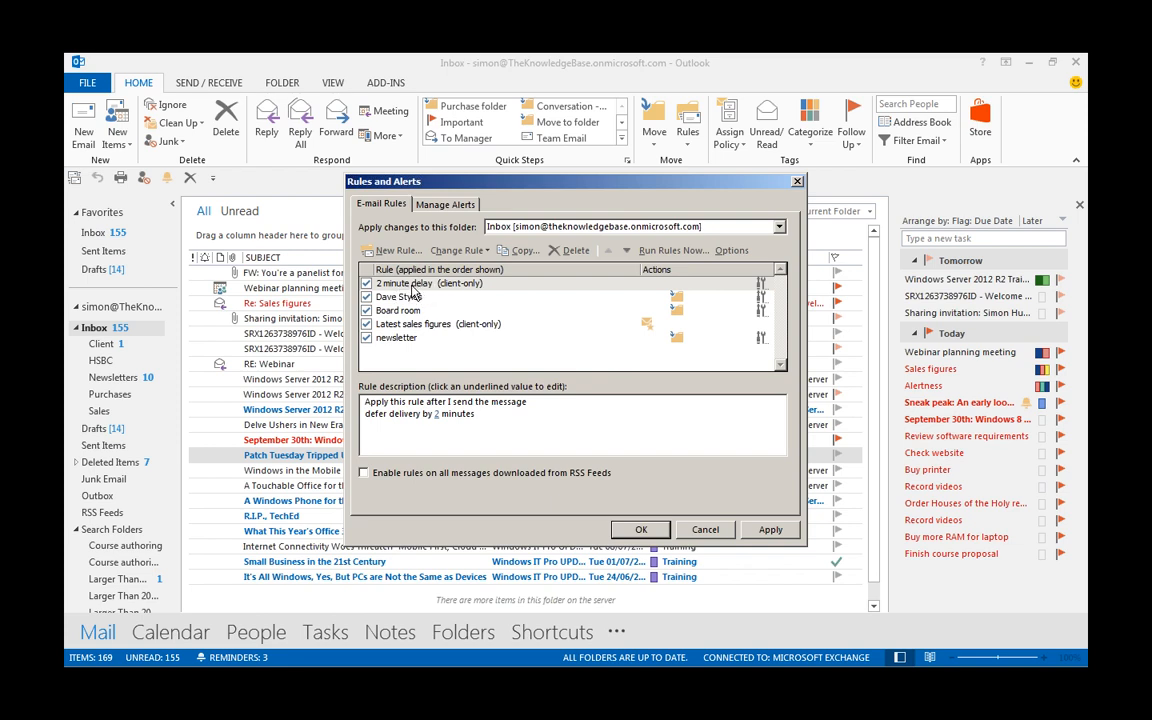
click(640, 531)
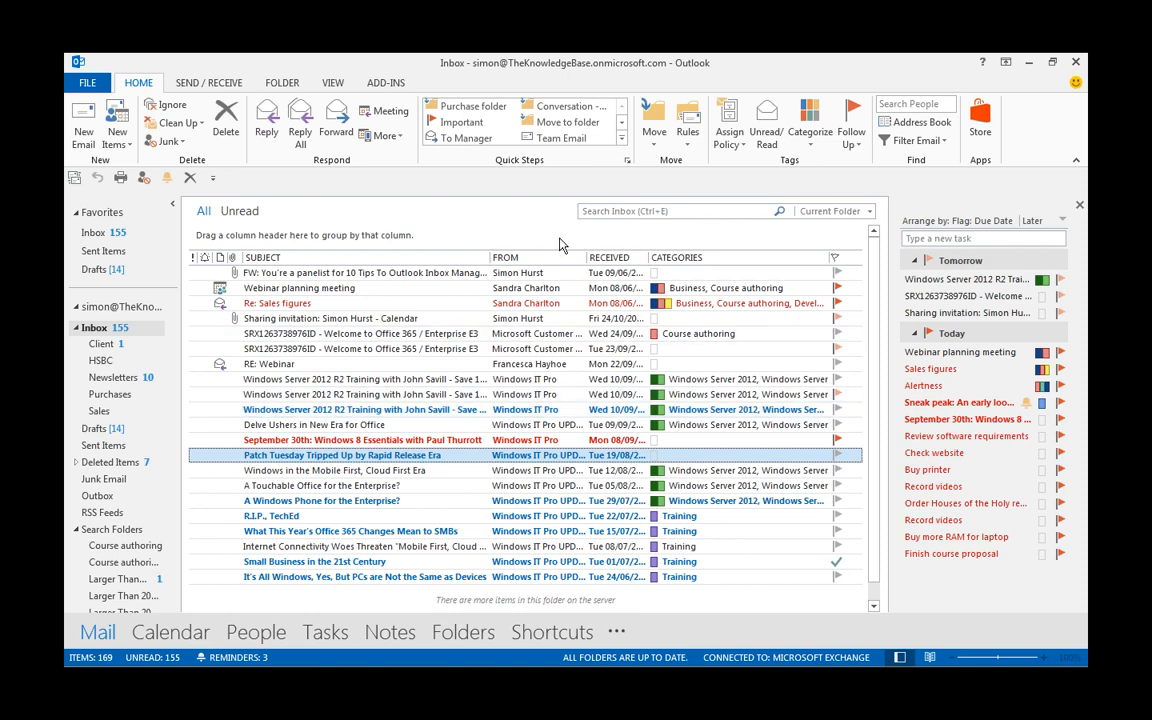
- Examine the commands available for a message in the Inbox and in Sent Items, and return to the Inbox
right_click(382, 275)
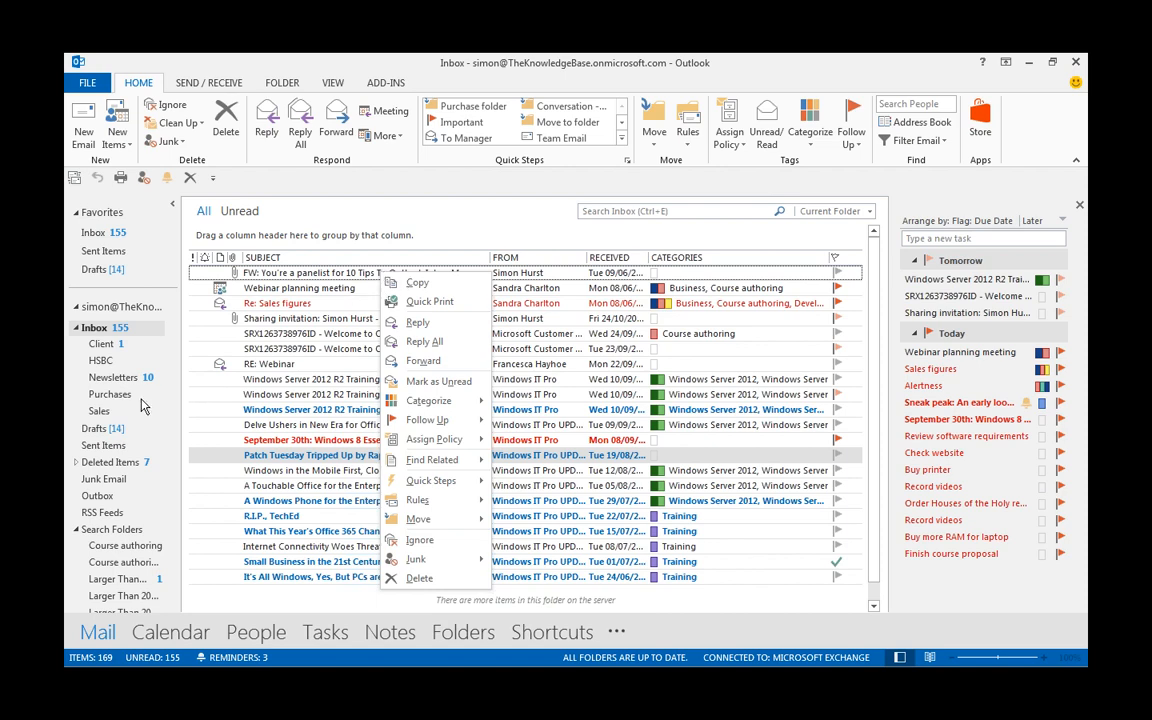
right_click(119, 450)
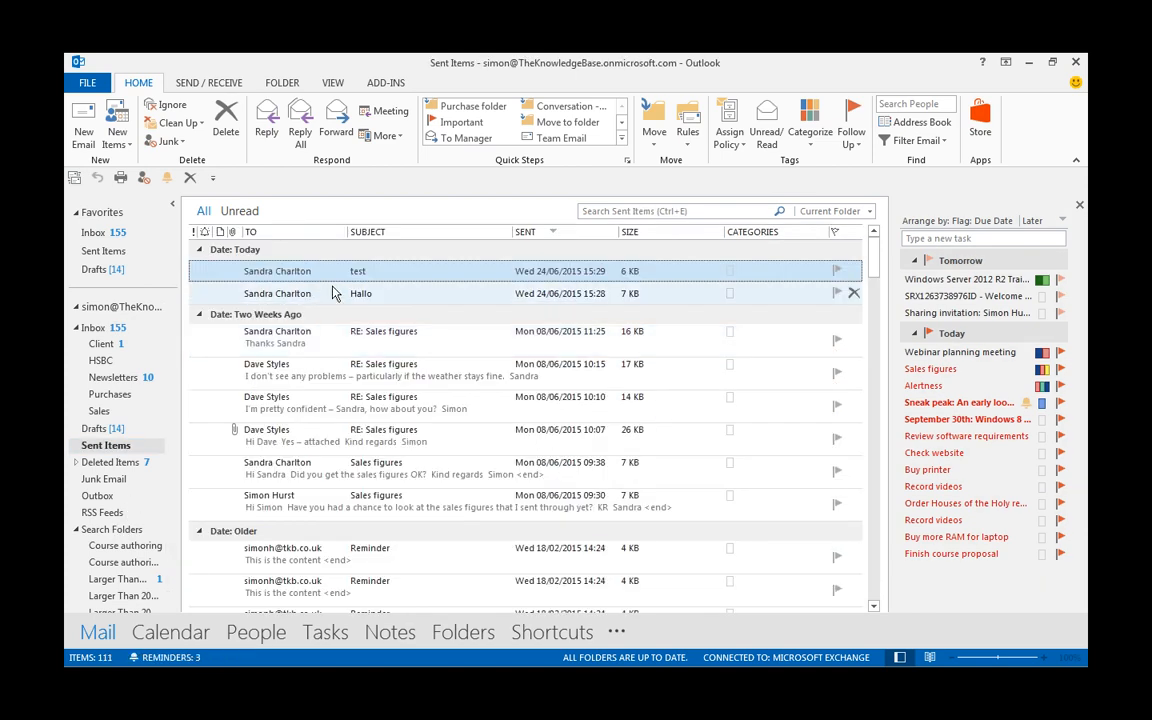
right_click(379, 280)
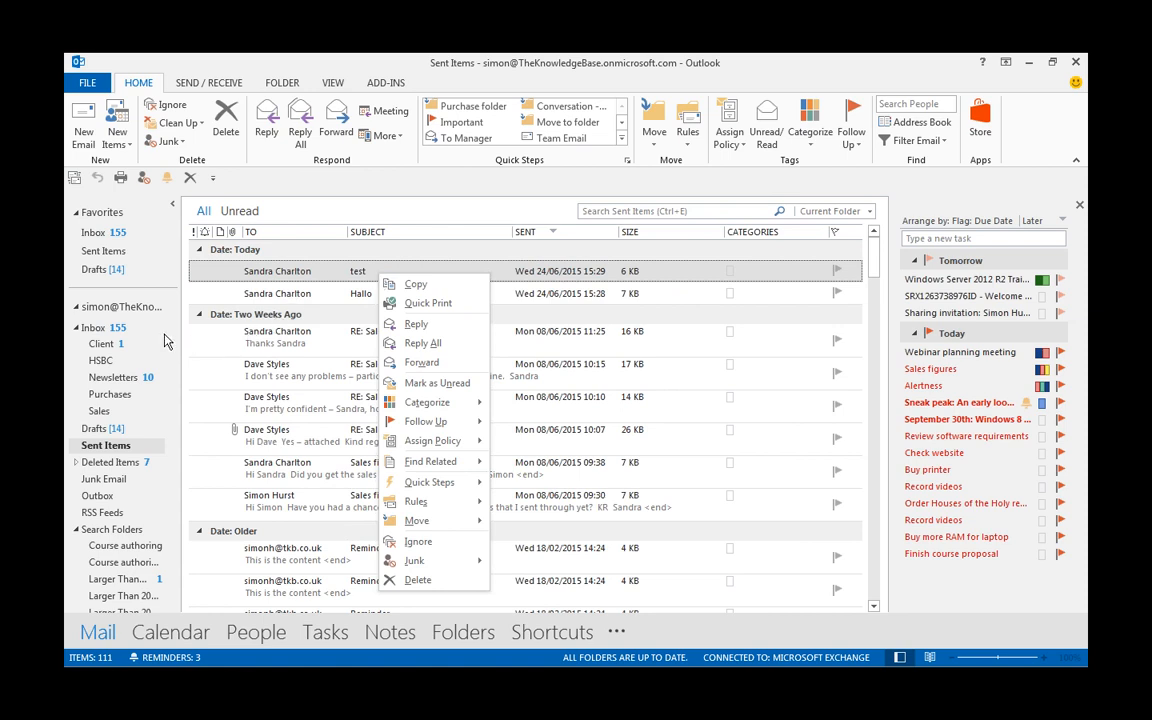
click(100, 329)
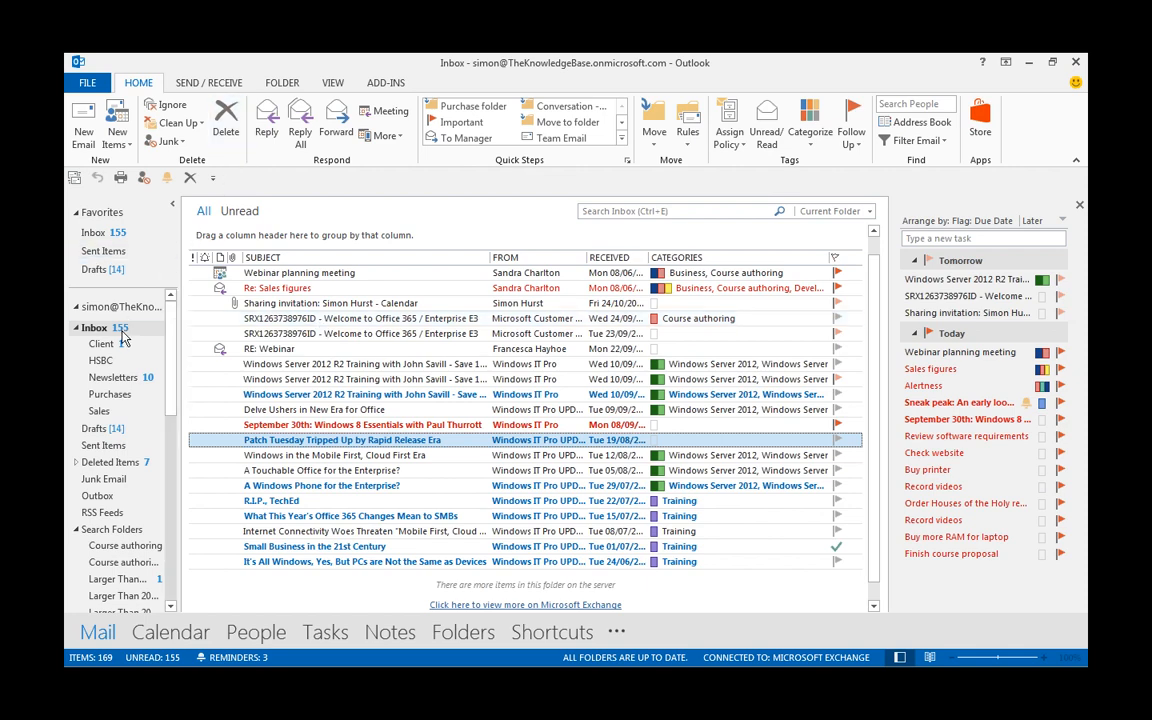
- Review the mailboxes in the folder list and the configured e-mail accounts in Account Settings
drag(168, 325, 175, 400)
scroll(156, 378, down, 3)
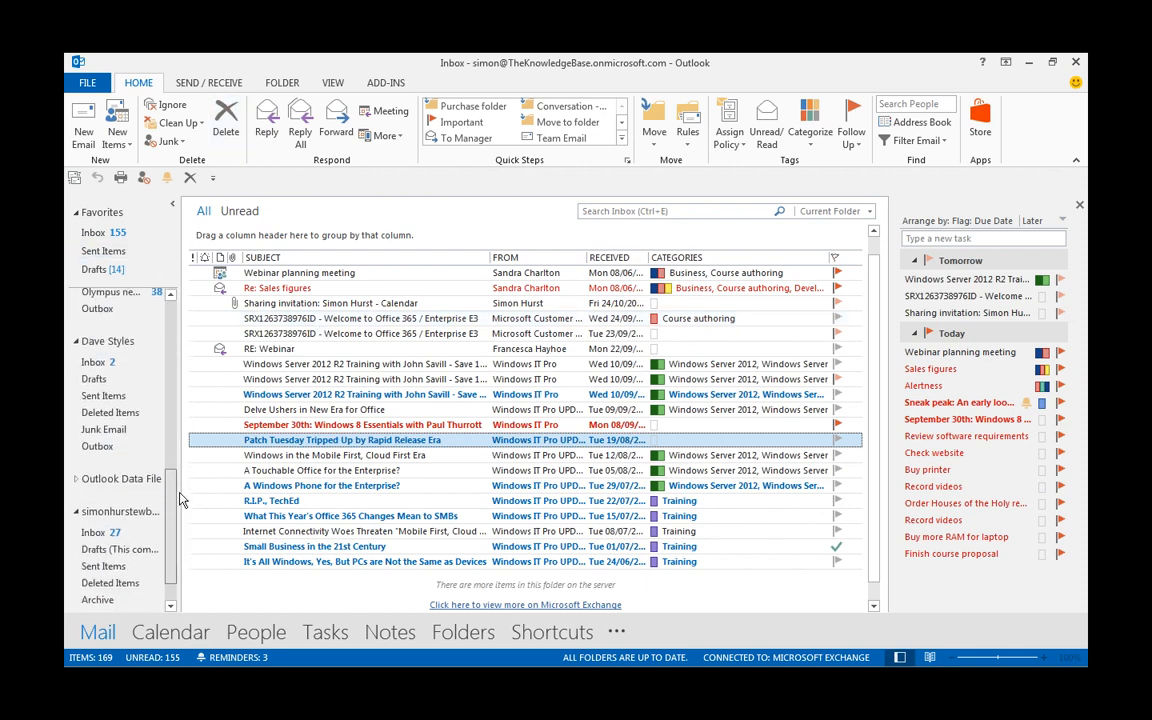
scroll(156, 378, up, 10)
click(87, 82)
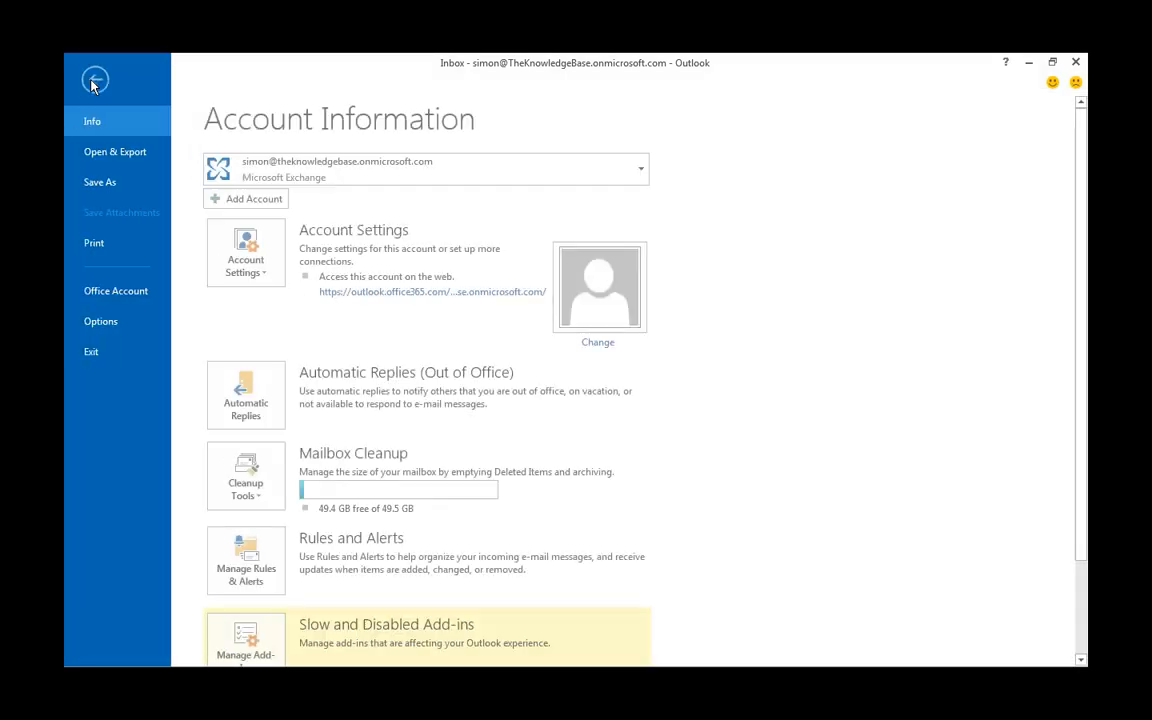
click(246, 255)
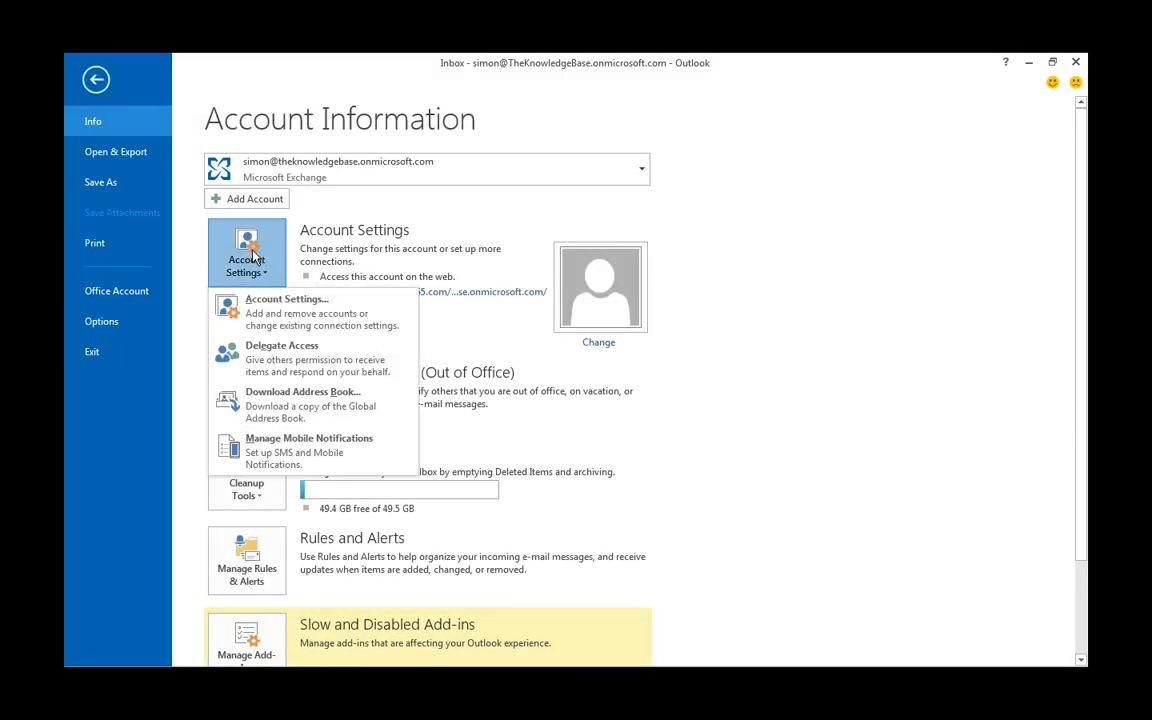
click(282, 307)
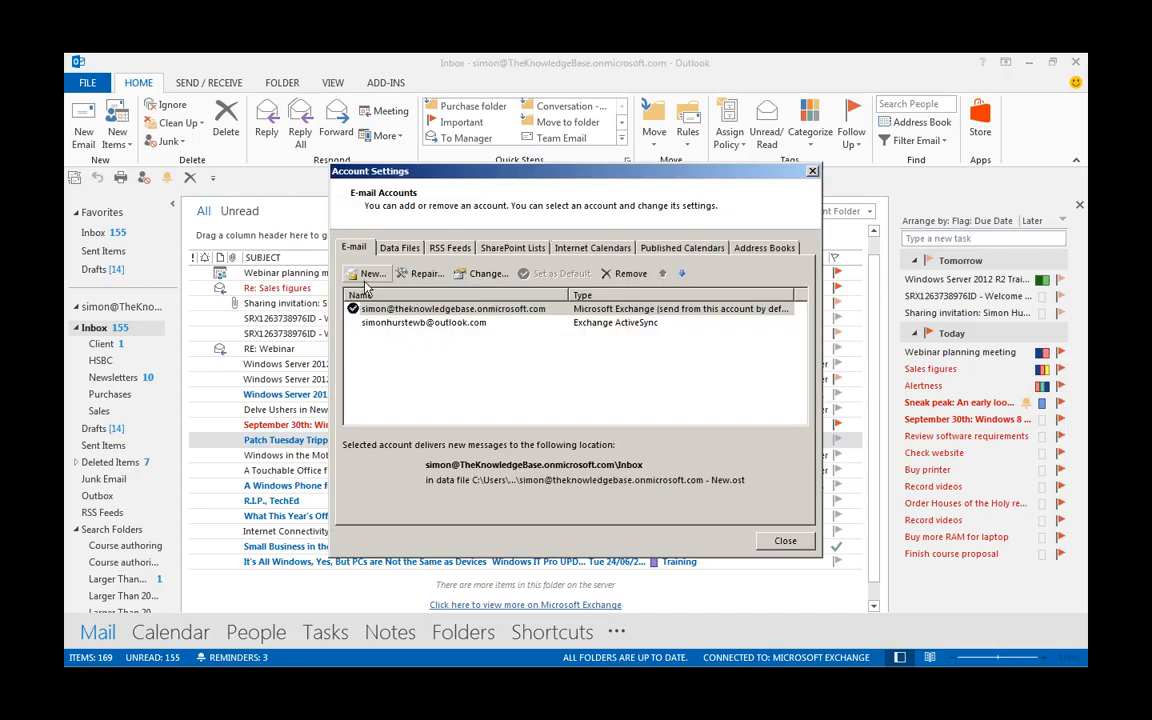
click(785, 542)
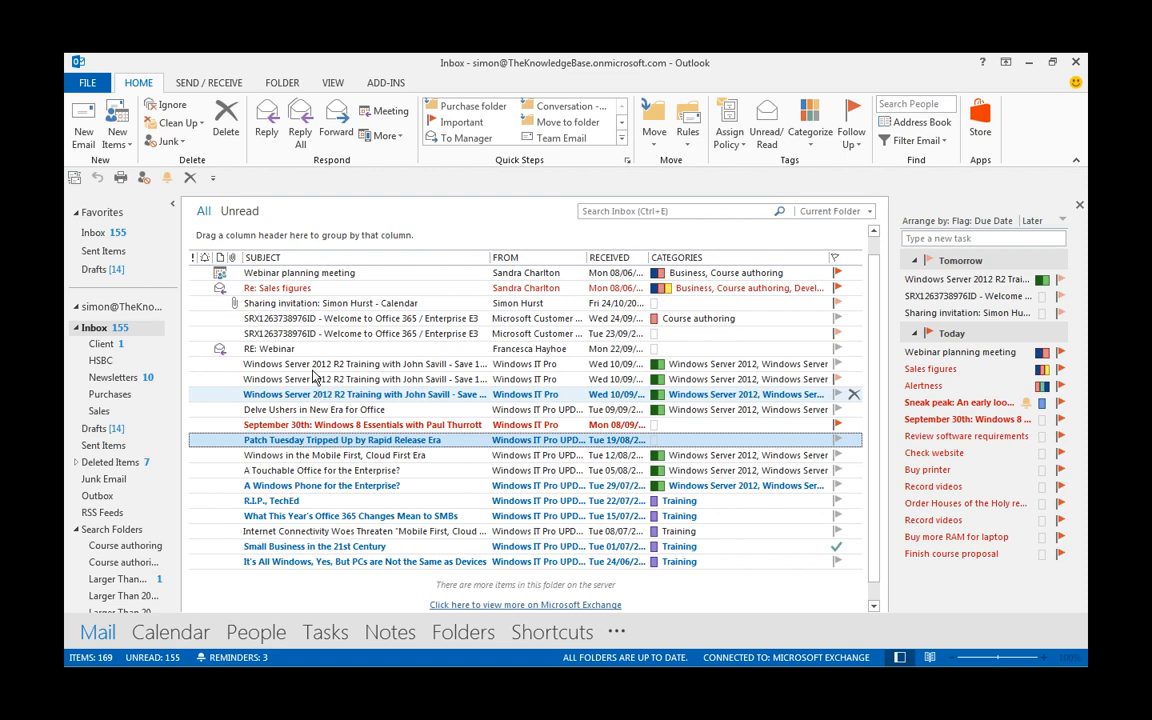
- Start a blank message and set it to save as an Outlook Template (*.oft), selecting the existing Advanced Excel techniques.oft file
click(100, 328)
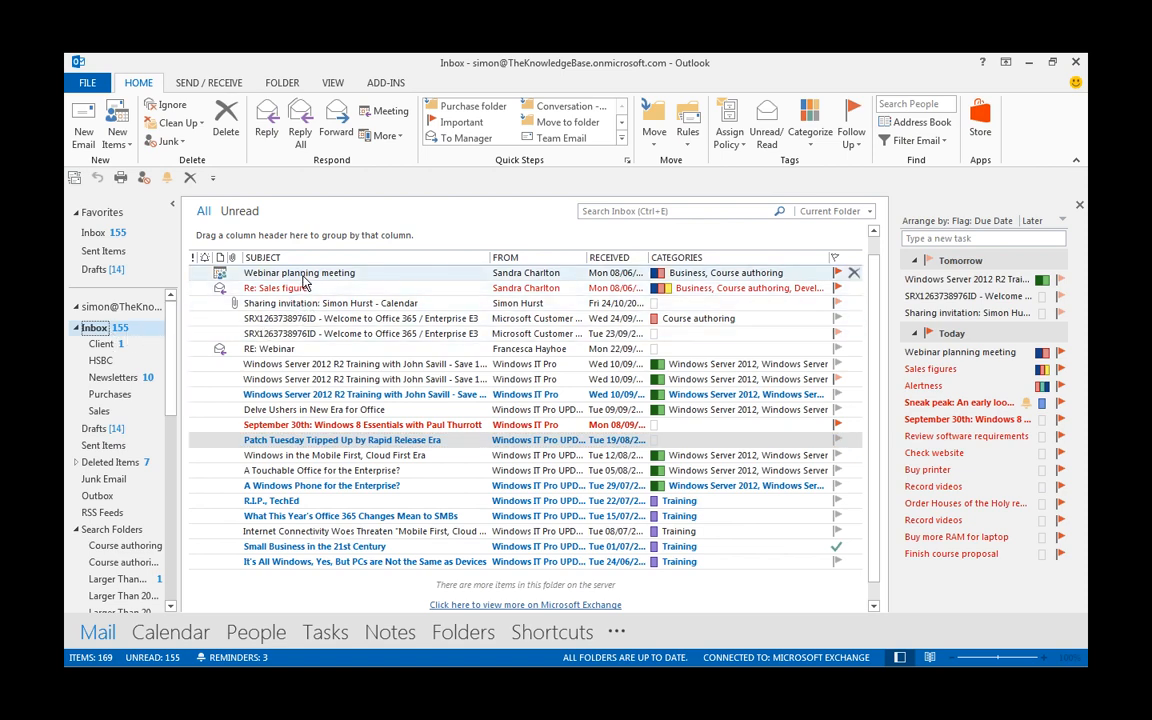
click(84, 125)
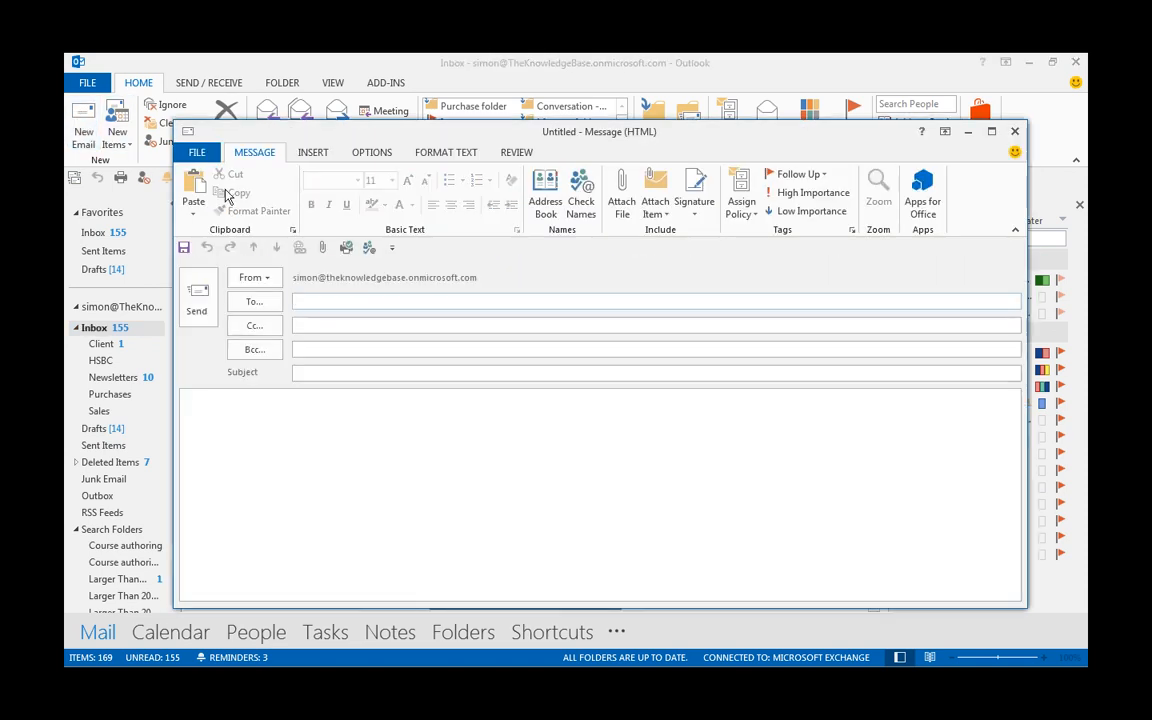
click(201, 155)
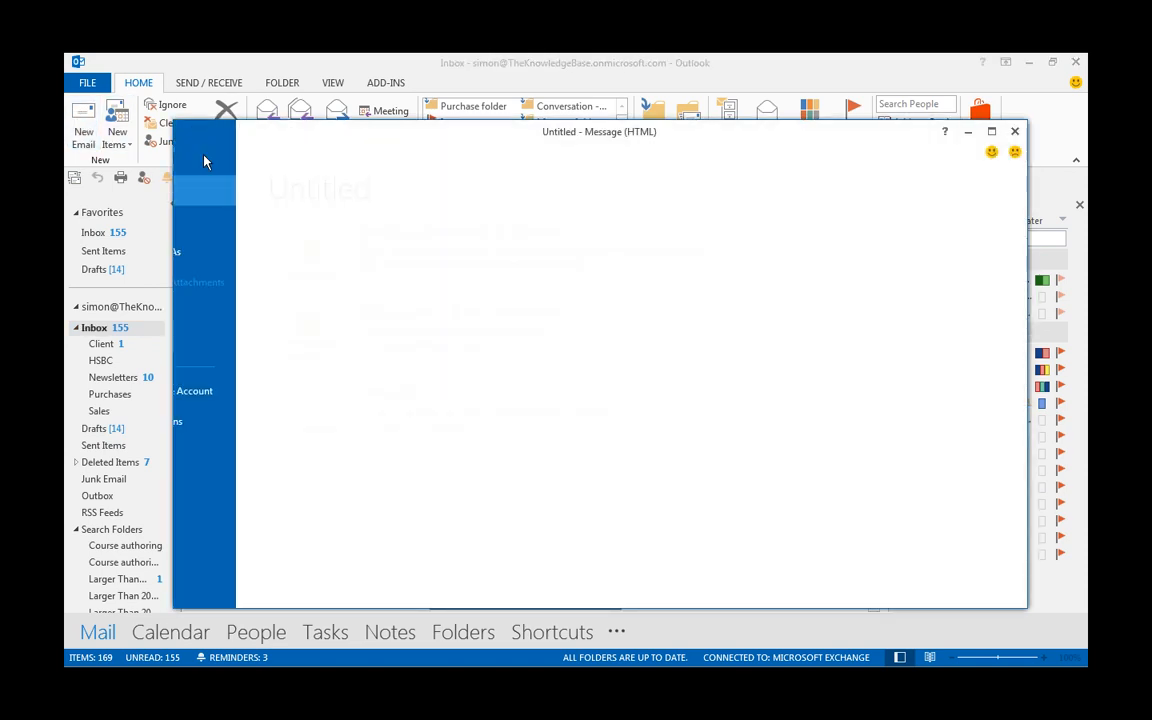
click(210, 252)
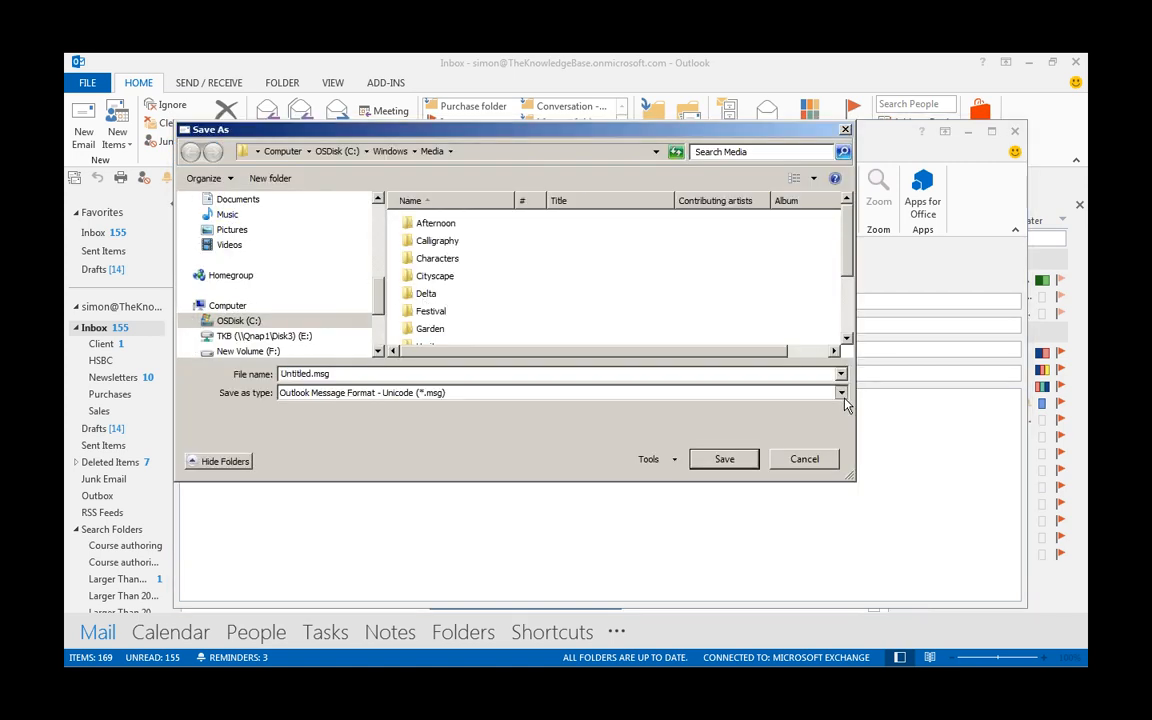
click(842, 395)
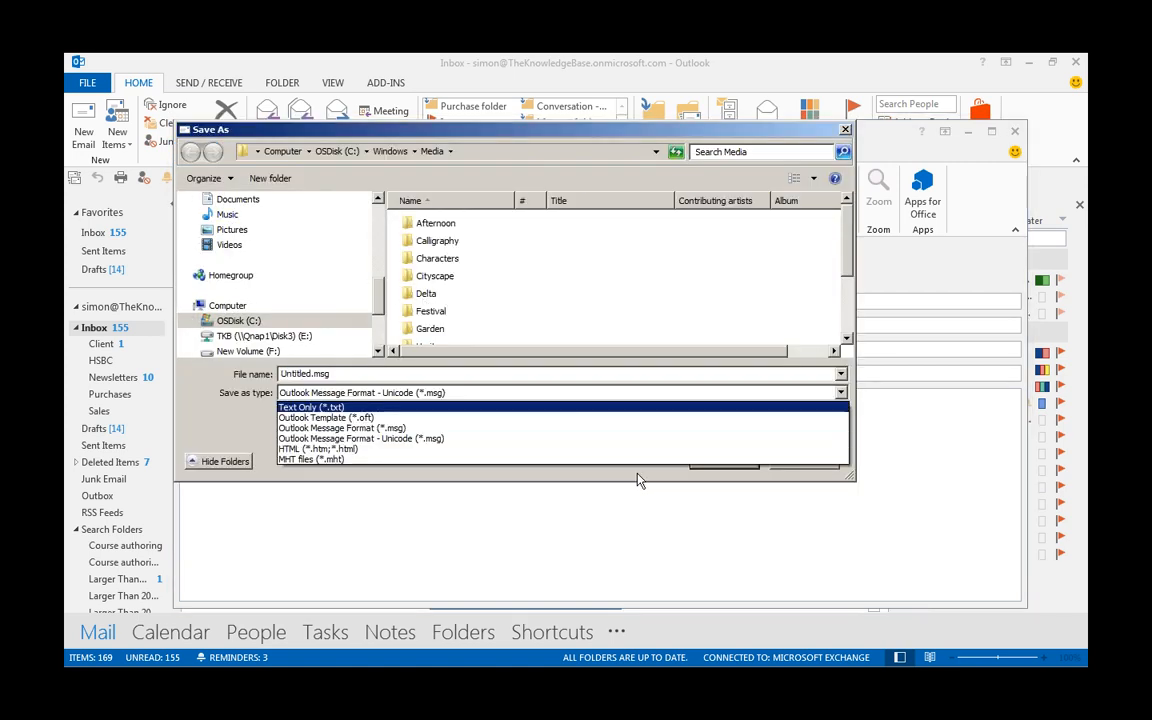
click(327, 419)
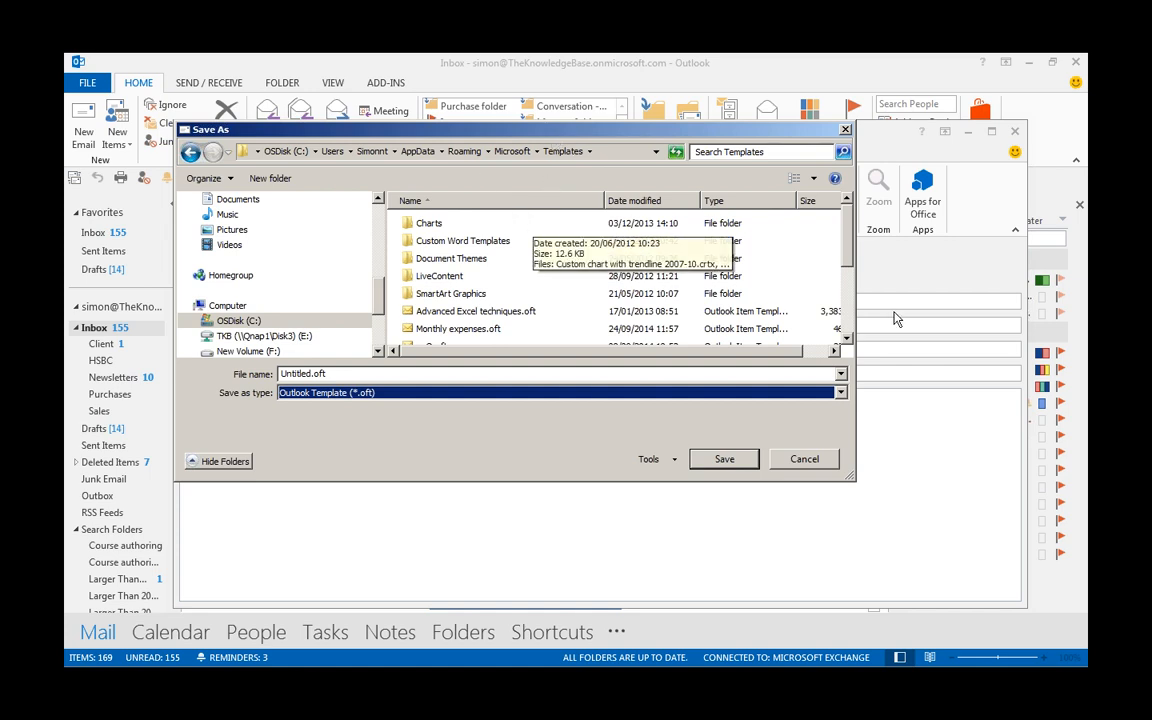
click(477, 316)
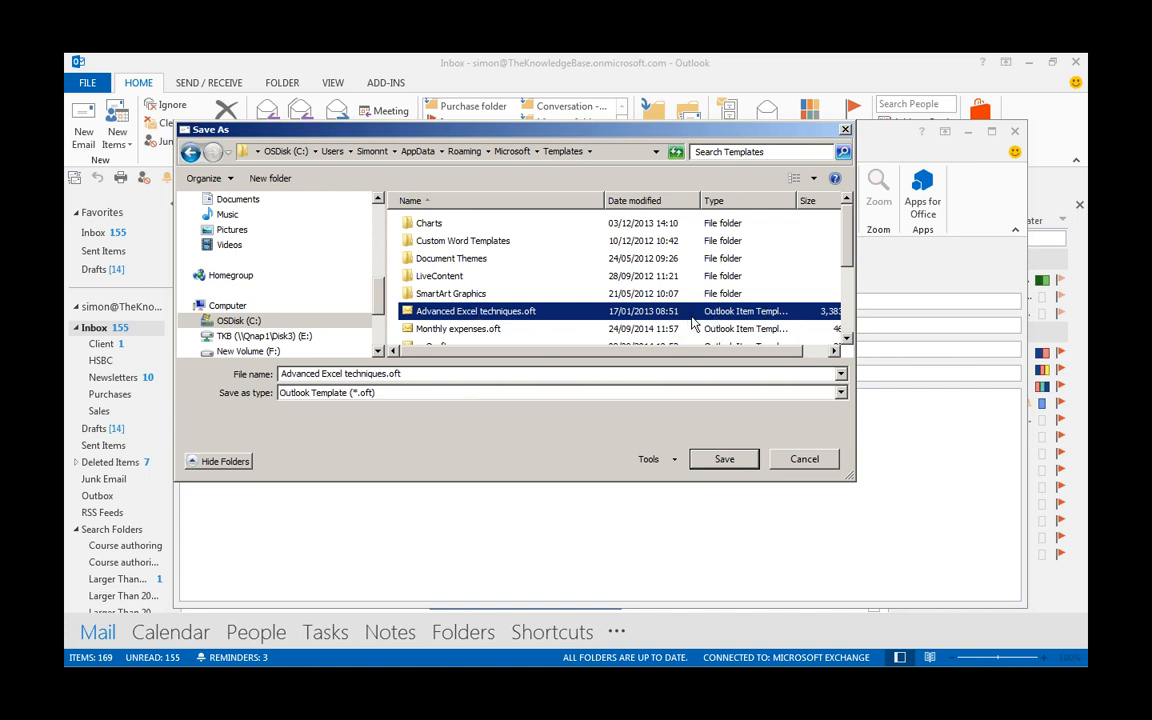
- Cancel the template save and close the blank message without saving it
click(803, 460)
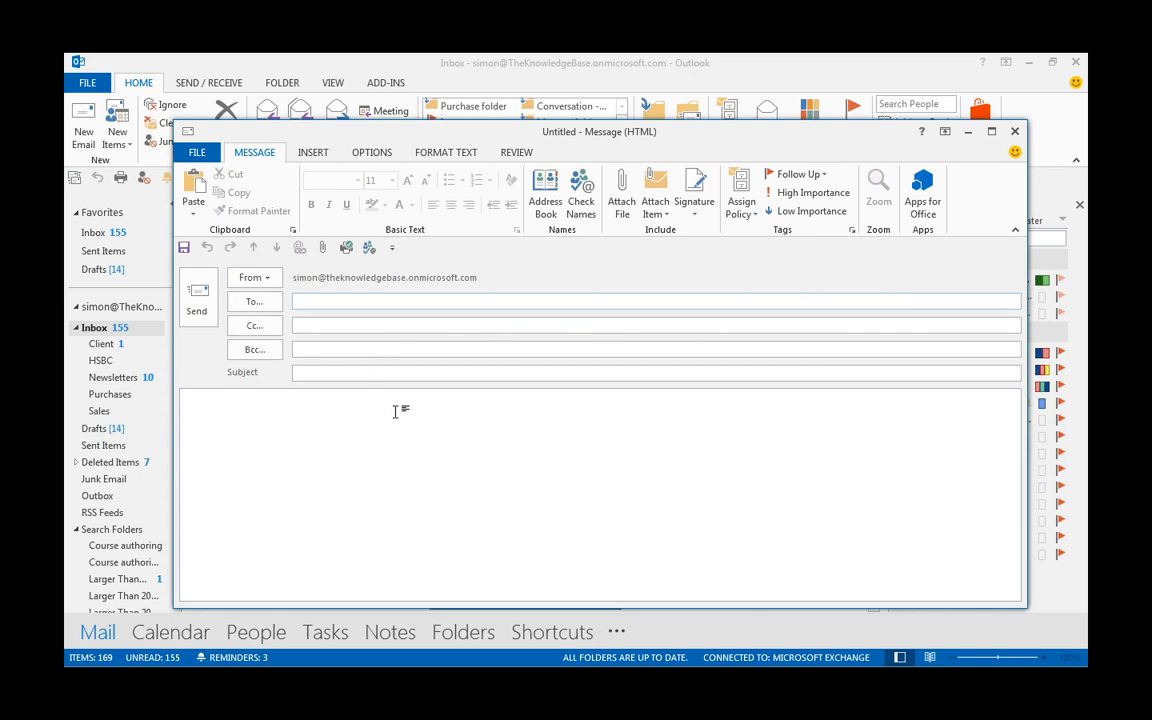
click(1015, 134)
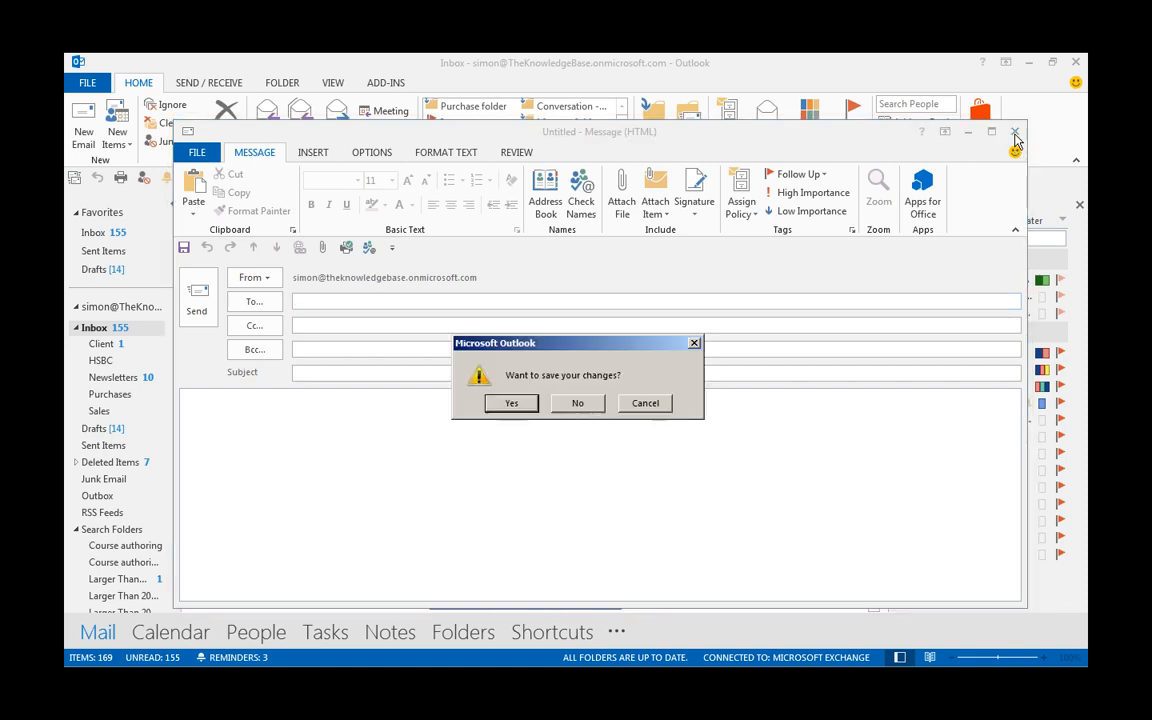
click(574, 401)
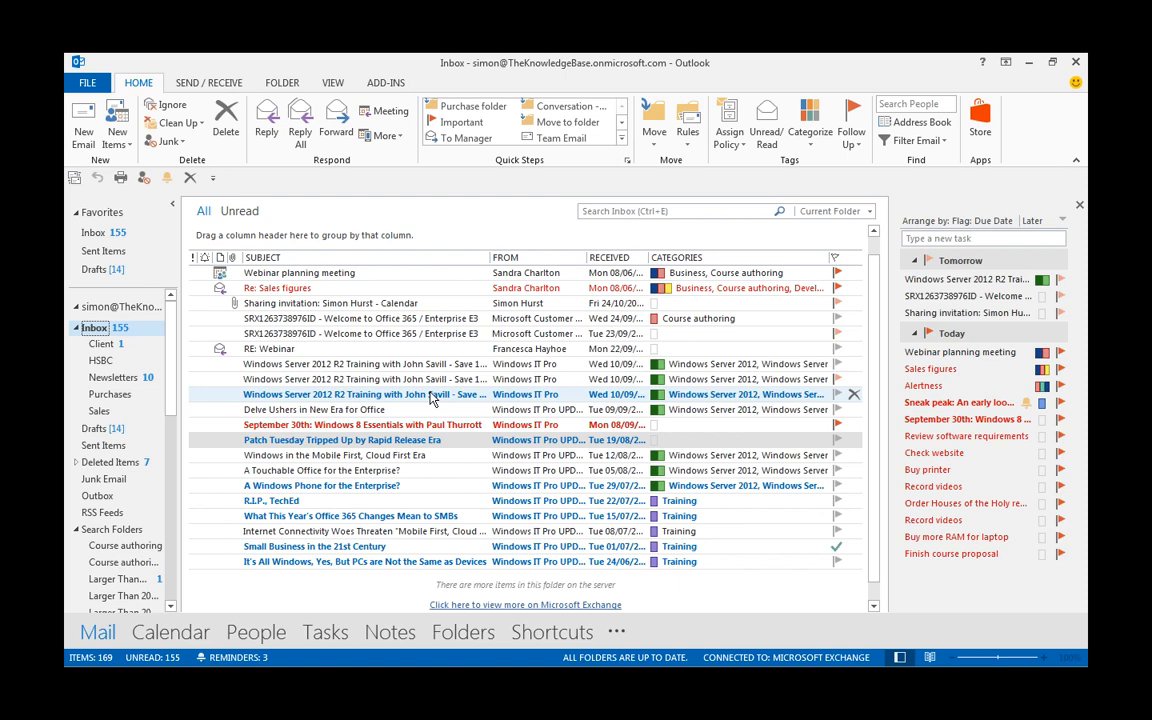
- Look through the folder list and inspect the AutoArchive settings in the main Inbox's properties, leaving them unmodified
drag(175, 367, 172, 542)
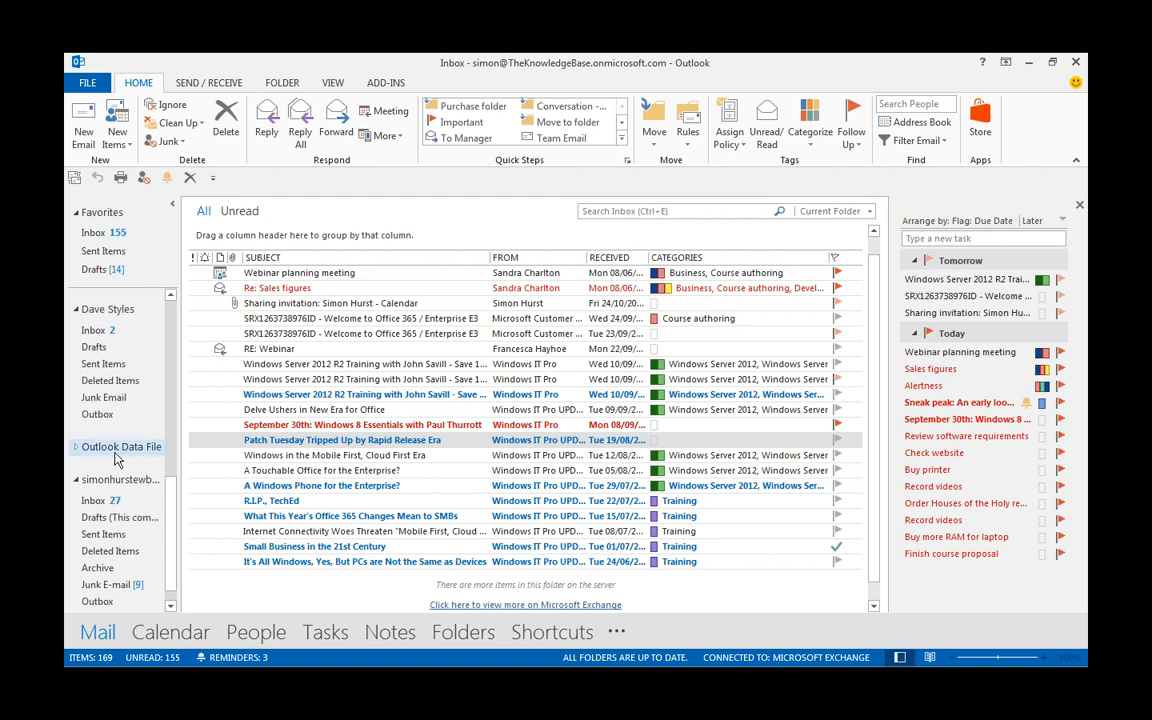
drag(172, 494, 186, 308)
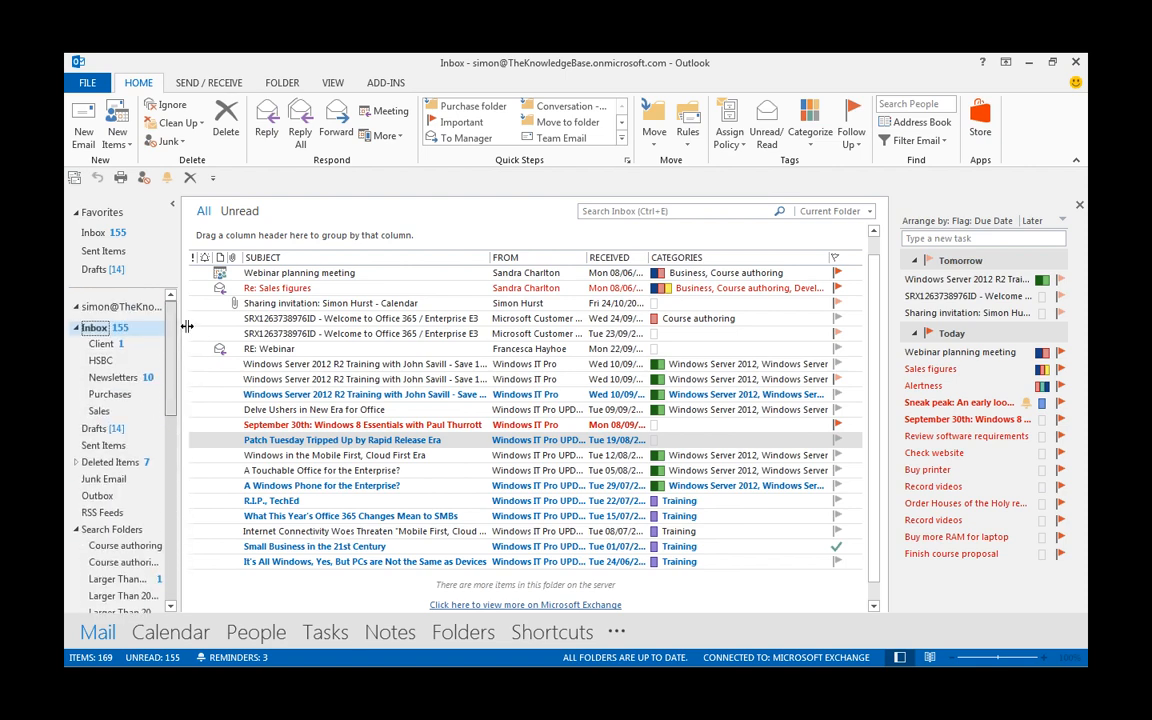
right_click(121, 332)
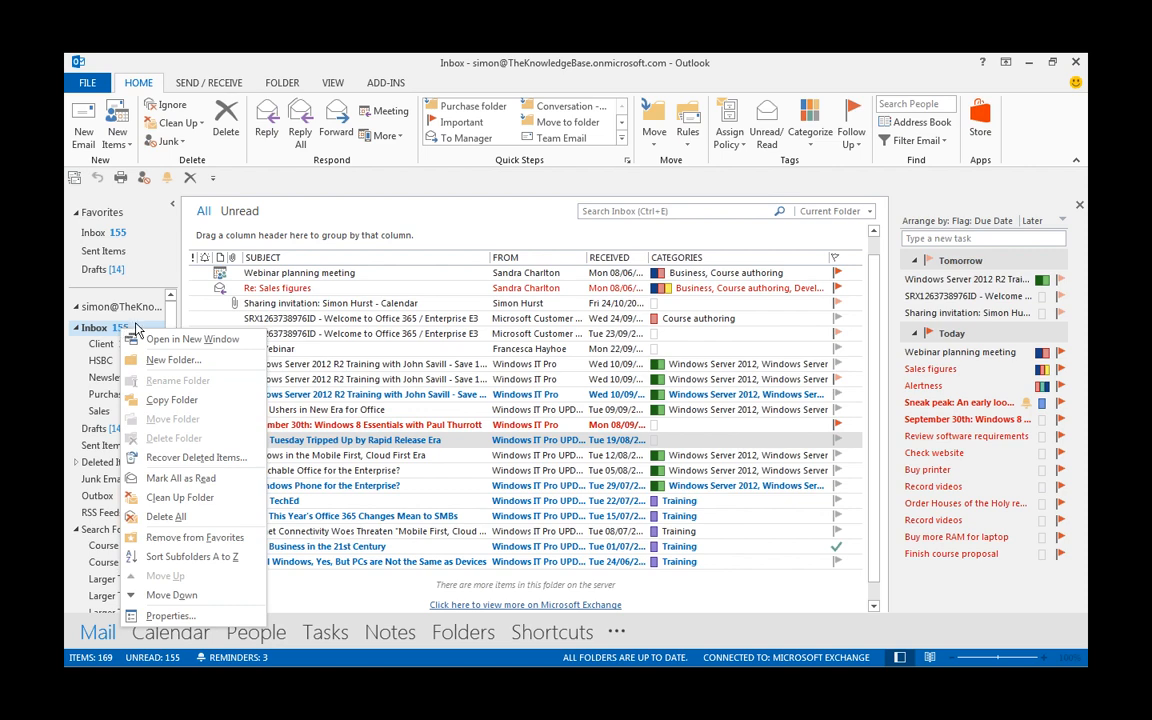
click(168, 616)
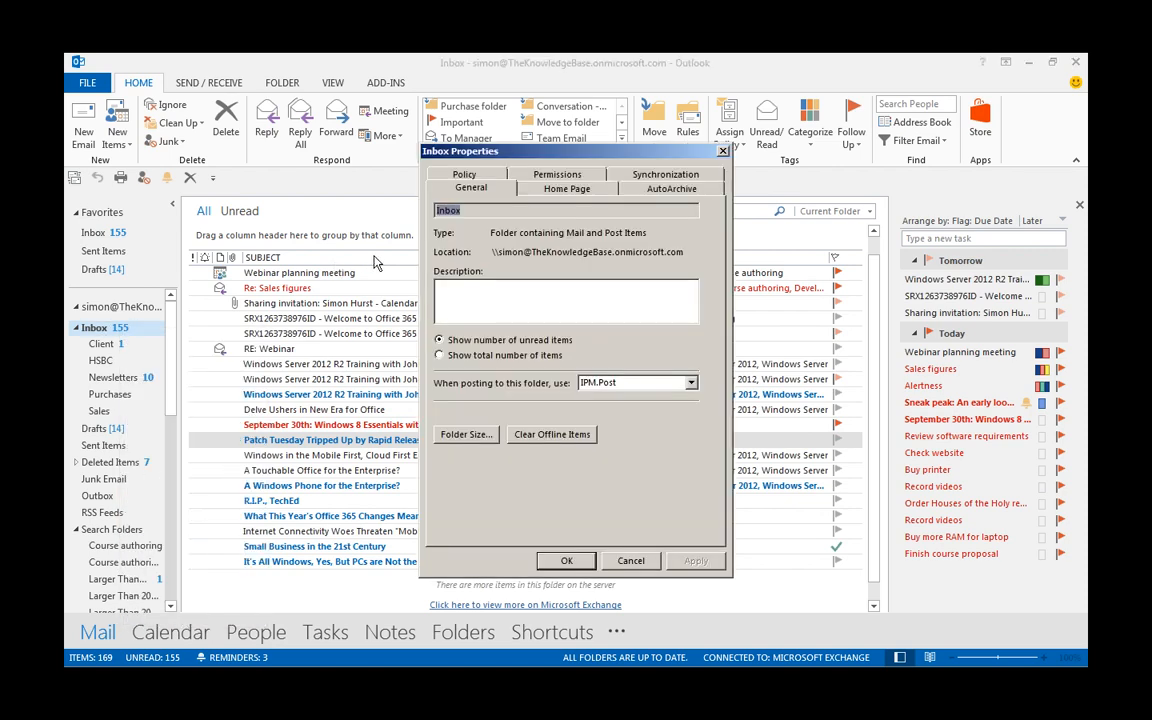
click(664, 189)
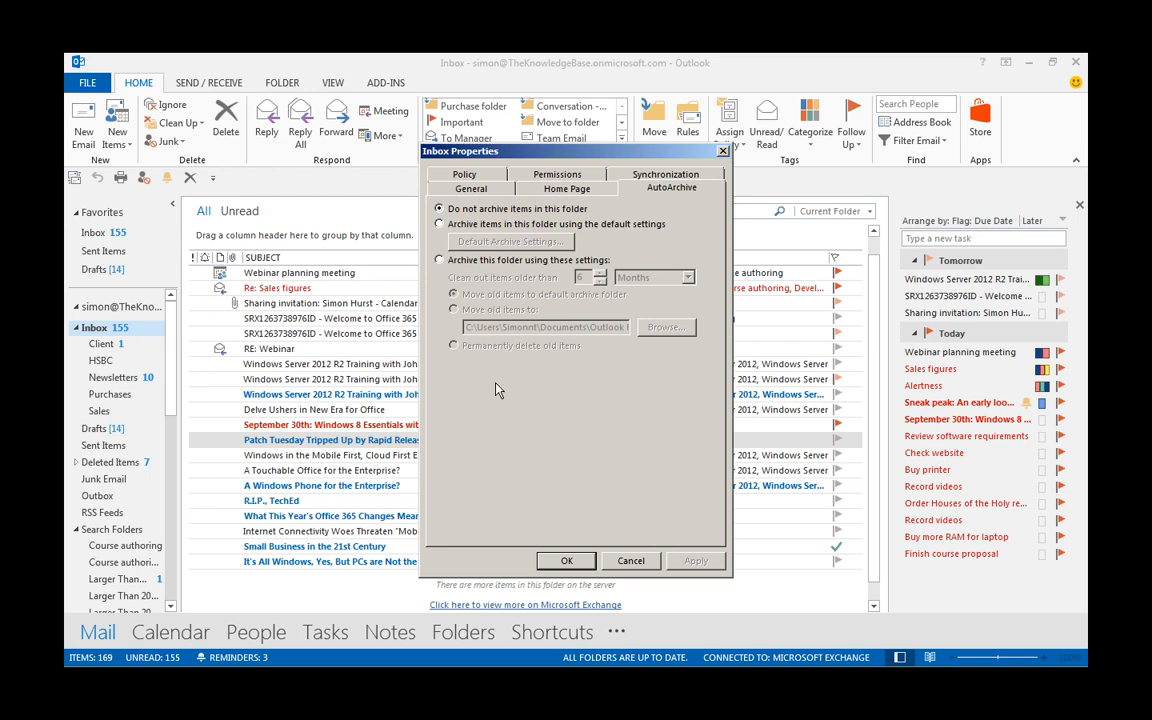
click(630, 563)
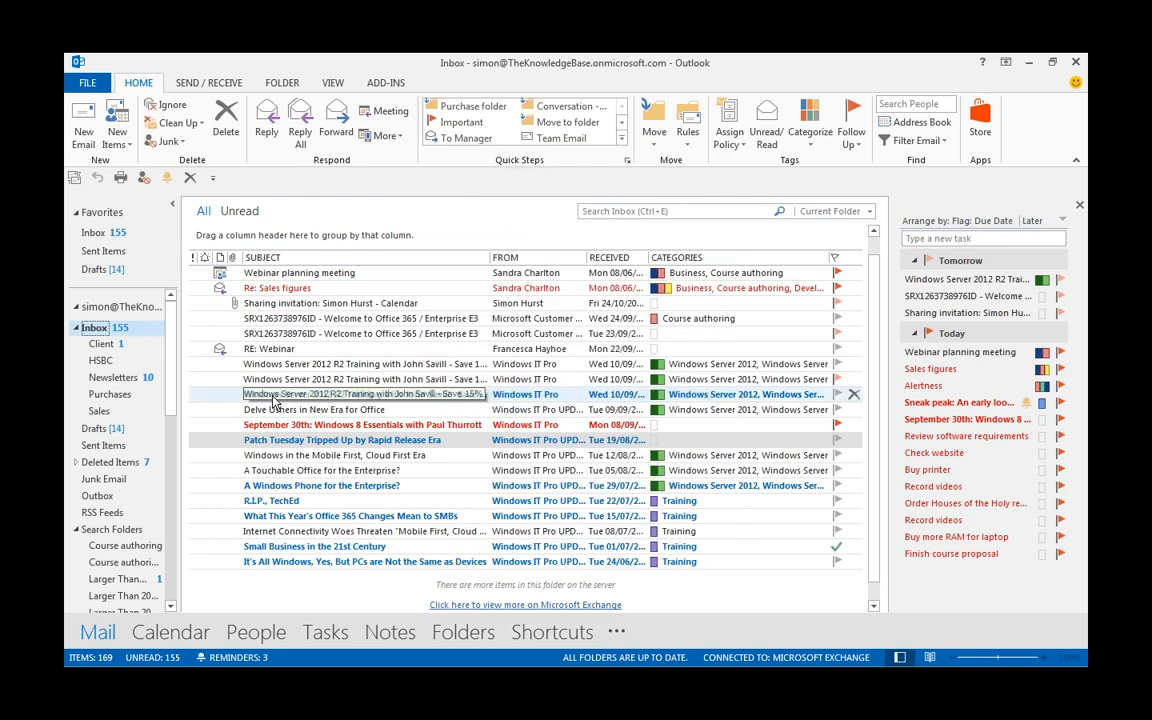